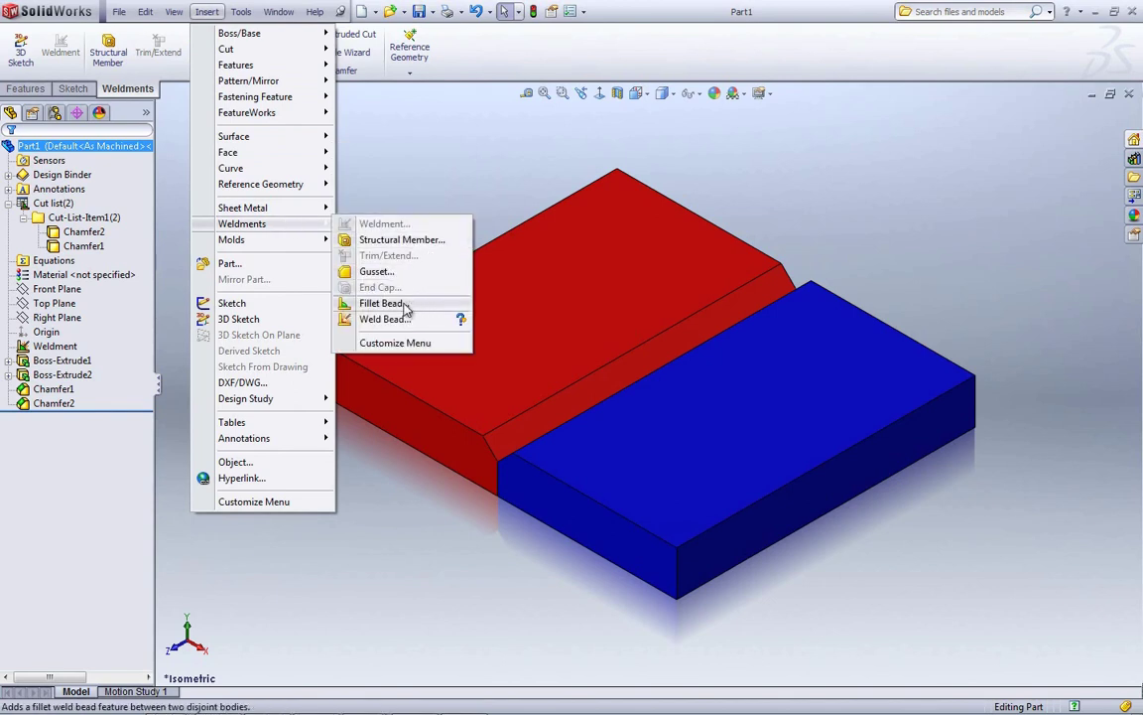
# Add a full-length fillet bead of 0.3125 in between the chamfered faces of the red and blue plates
pyautogui.click(402, 305)
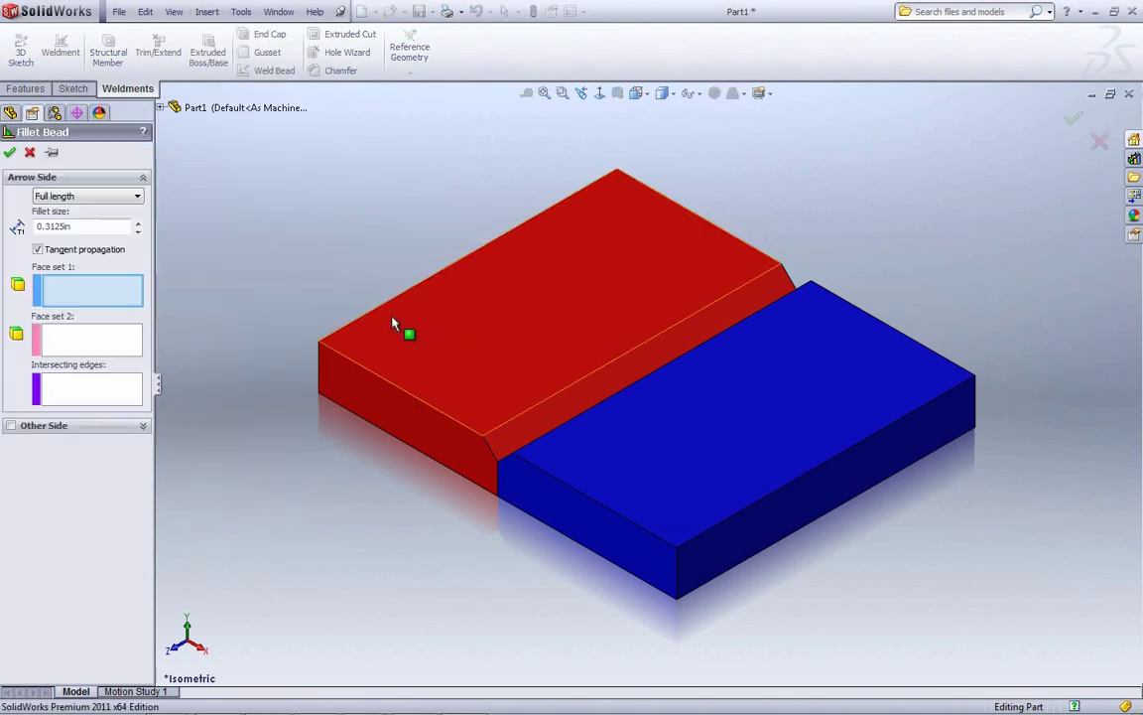
pyautogui.click(631, 395)
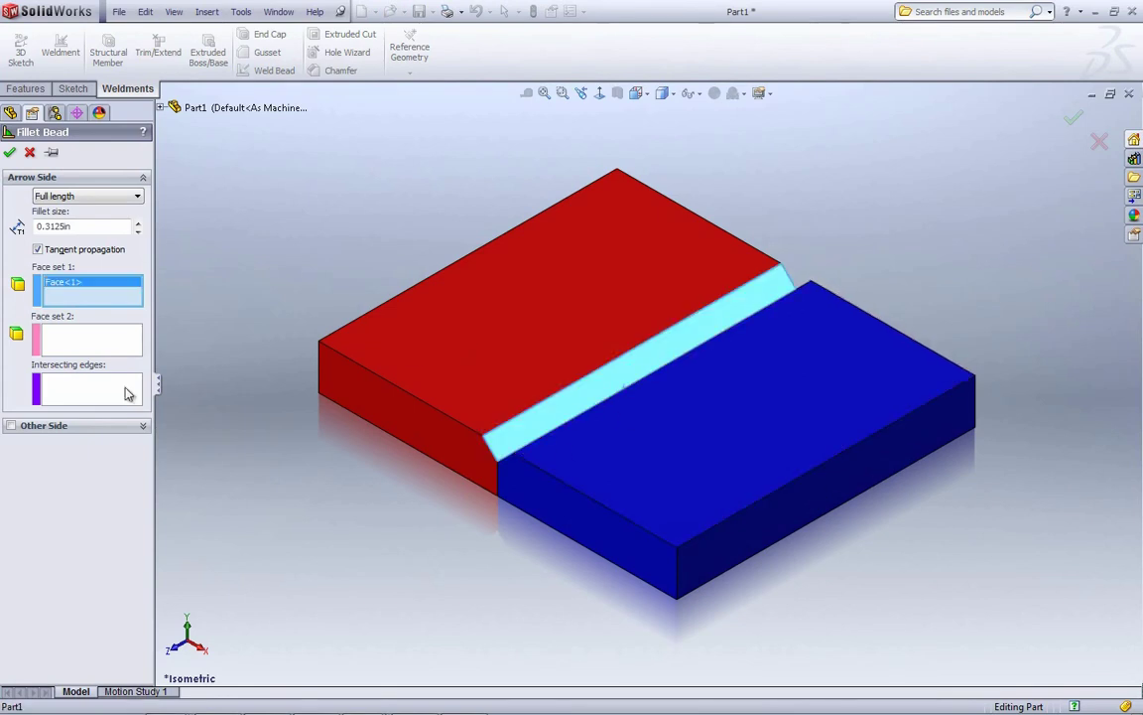
pyautogui.click(81, 355)
pyautogui.moveTo(617, 531); pyautogui.dragTo(648, 474, button='middle')
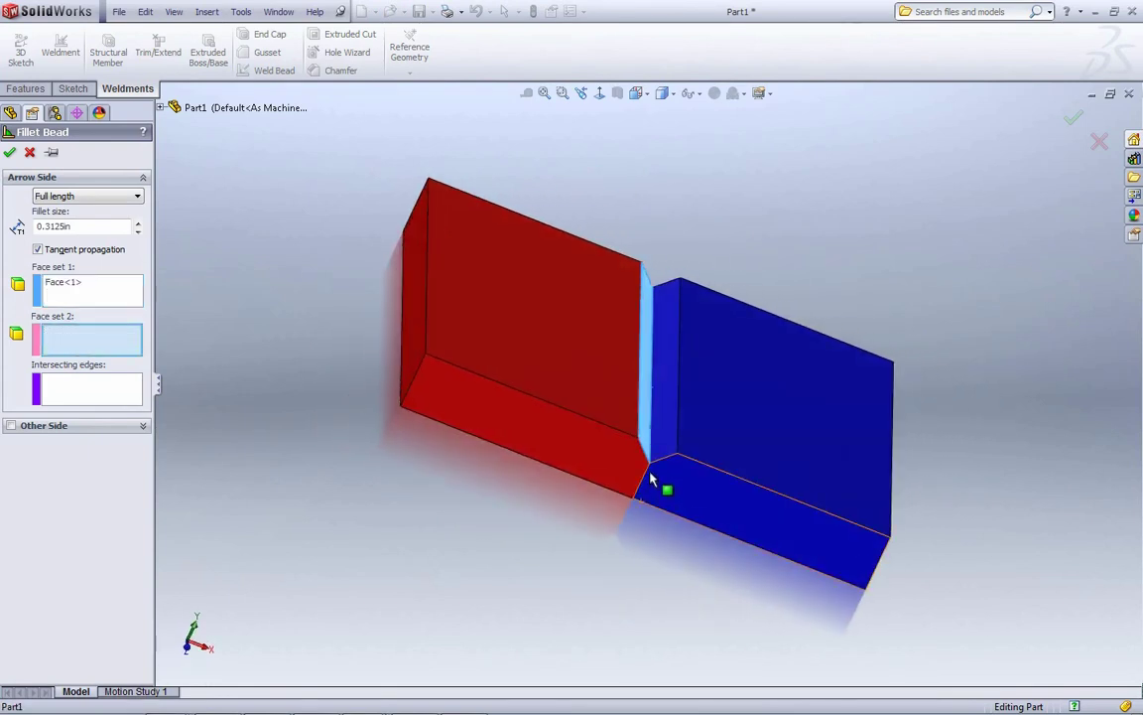
pyautogui.scroll(-3, 655, 410)
pyautogui.click(667, 405)
pyautogui.moveTo(741, 467); pyautogui.dragTo(714, 433, button='middle')
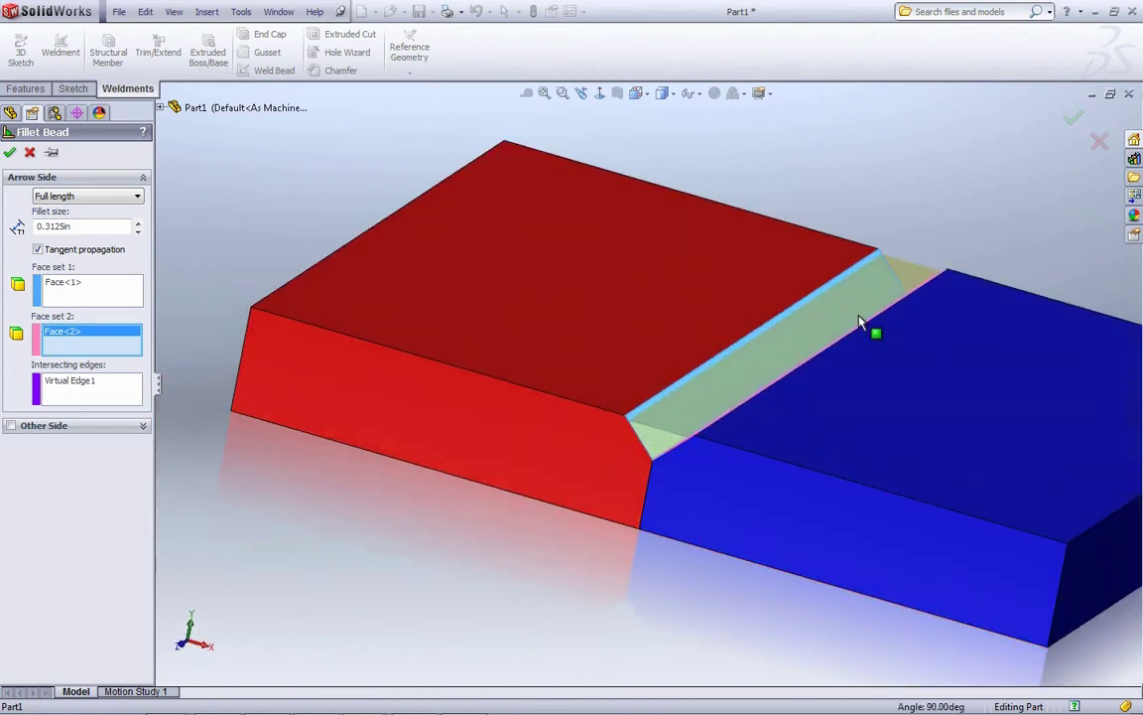
pyautogui.press('f')
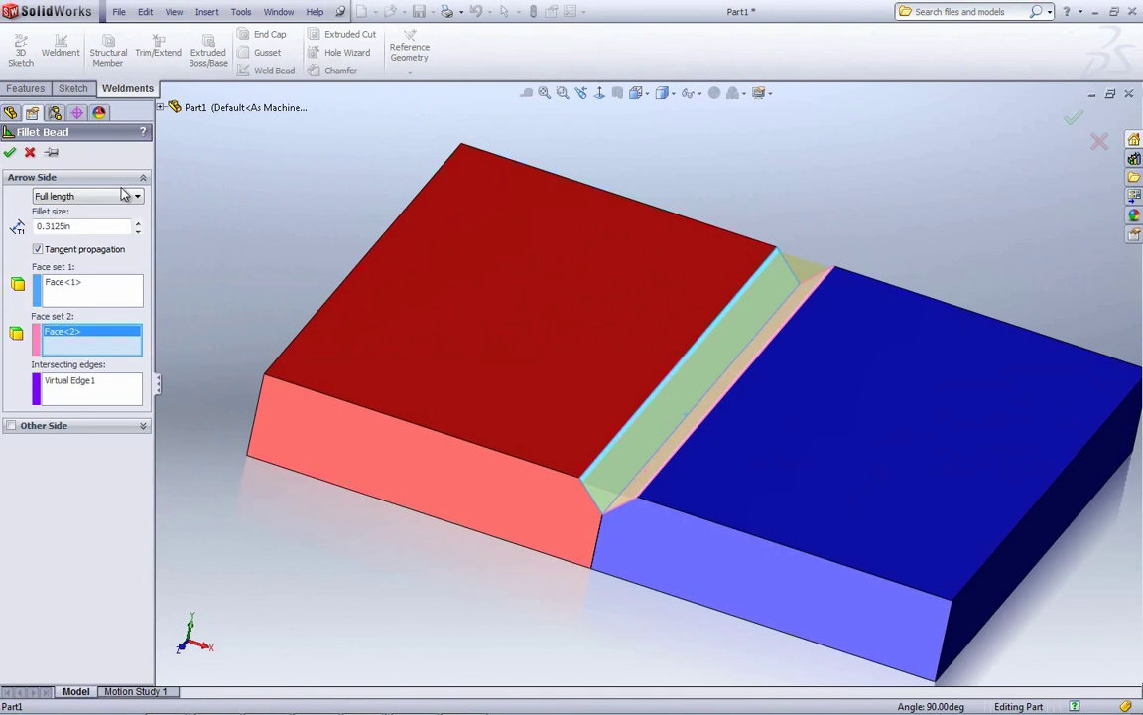
pyautogui.click(10, 155)
# Move the fillet bead's weld symbol slightly farther from the joint
pyautogui.moveTo(862, 462)
pyautogui.mouseDown(button='middle')
pyautogui.moveTo(877, 450)
pyautogui.moveTo(870, 414)
pyautogui.moveTo(884, 385)
pyautogui.moveTo(849, 480)
pyautogui.mouseUp(button='middle')
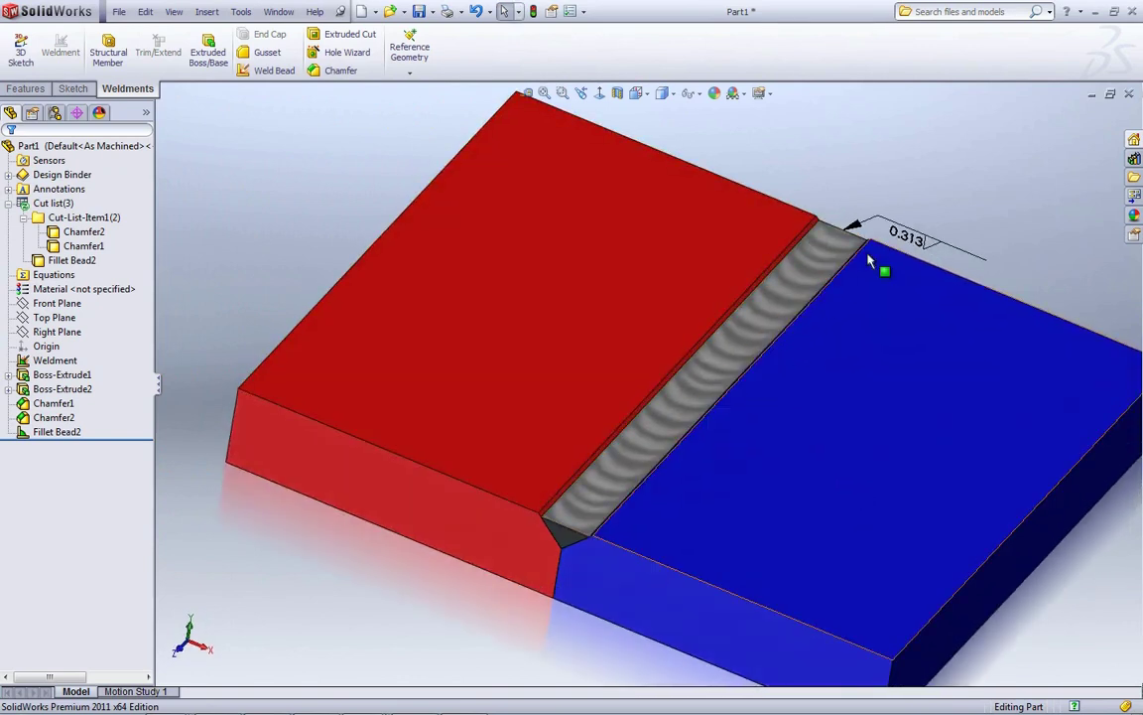
pyautogui.moveTo(913, 250); pyautogui.dragTo(932, 230)
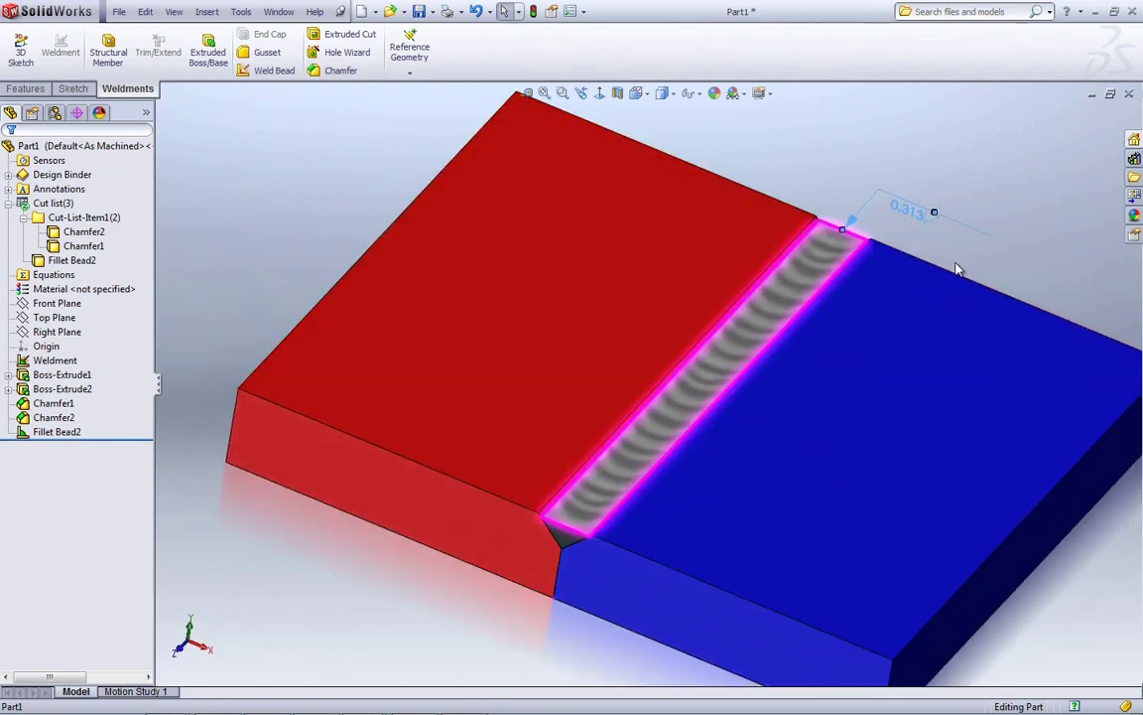
pyautogui.click(978, 266)
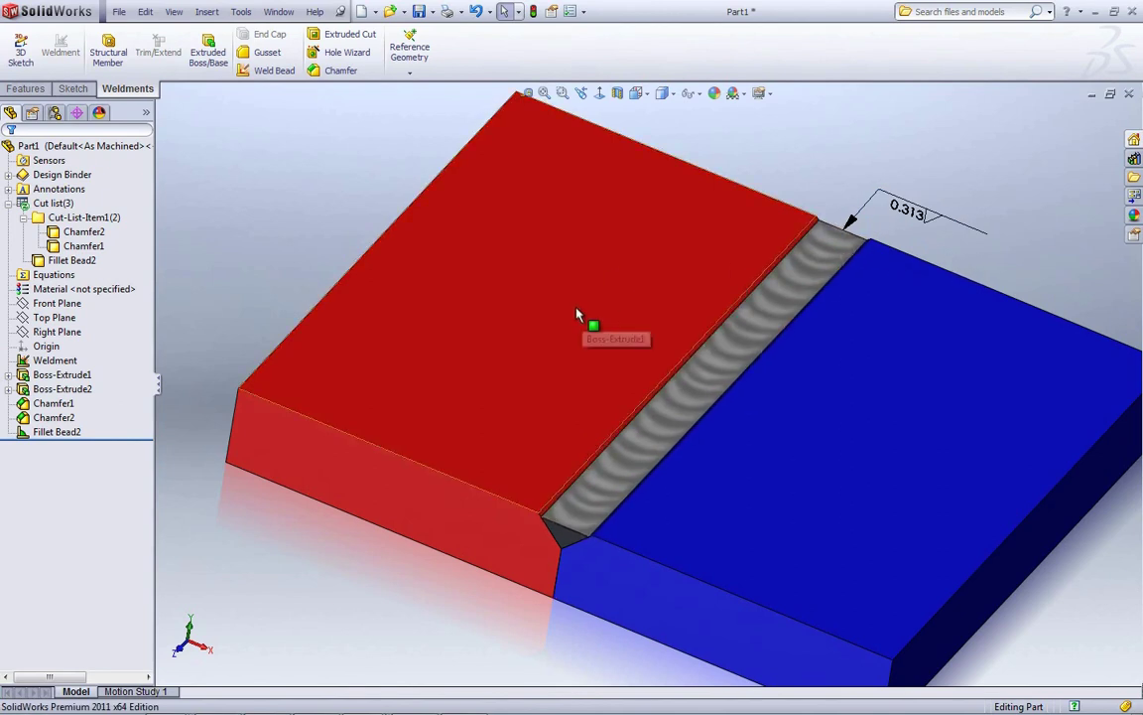
# Highlight the two plate bodies and the fillet bead body in turn from the cut list
pyautogui.click(84, 231)
pyautogui.click(83, 245)
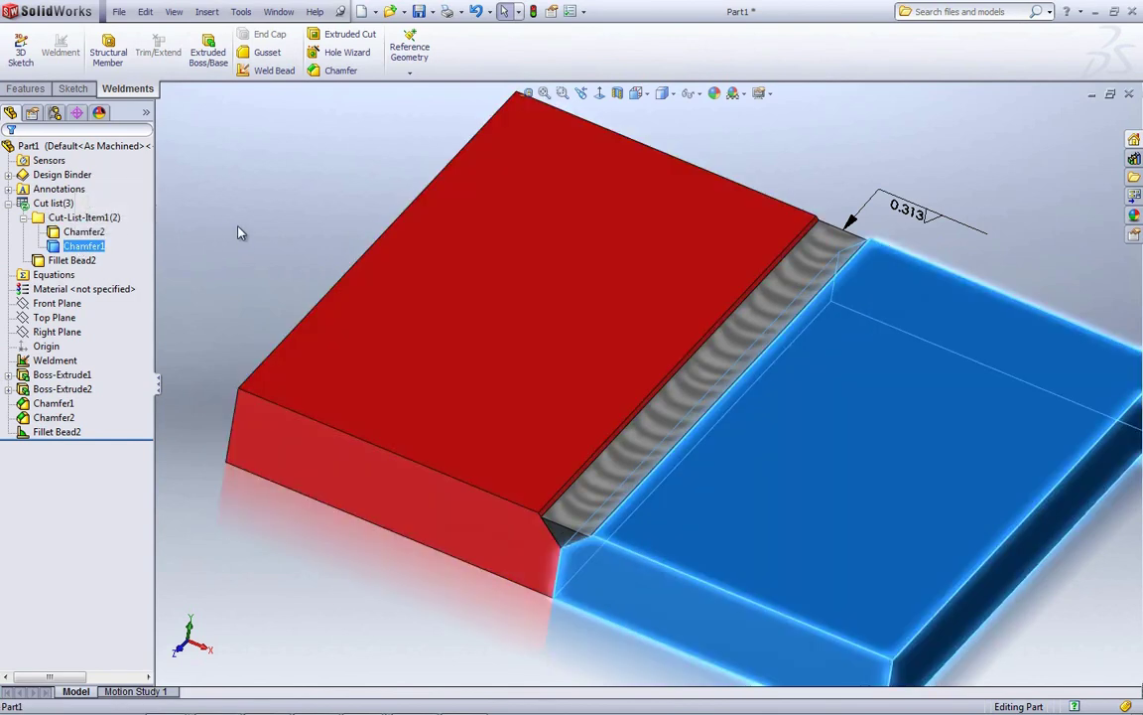
pyautogui.click(228, 233)
pyautogui.click(71, 260)
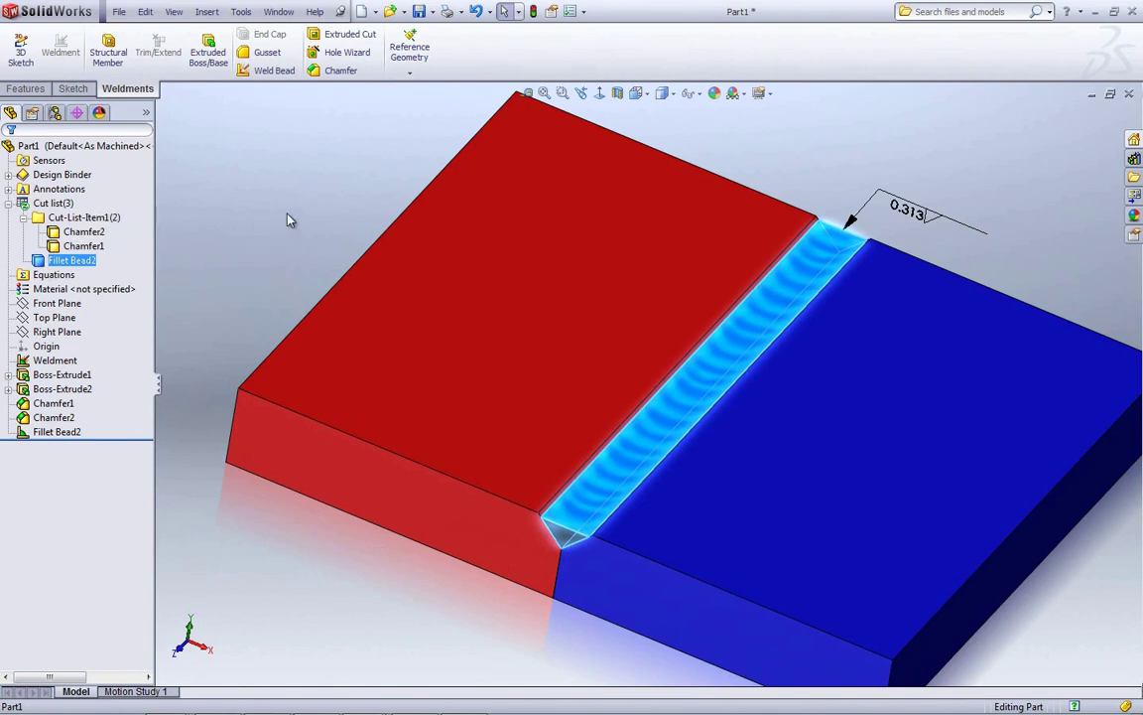
pyautogui.click(258, 193)
# Hide both plate bodies to examine the fillet bead by itself, and show them again
pyautogui.click(80, 231)
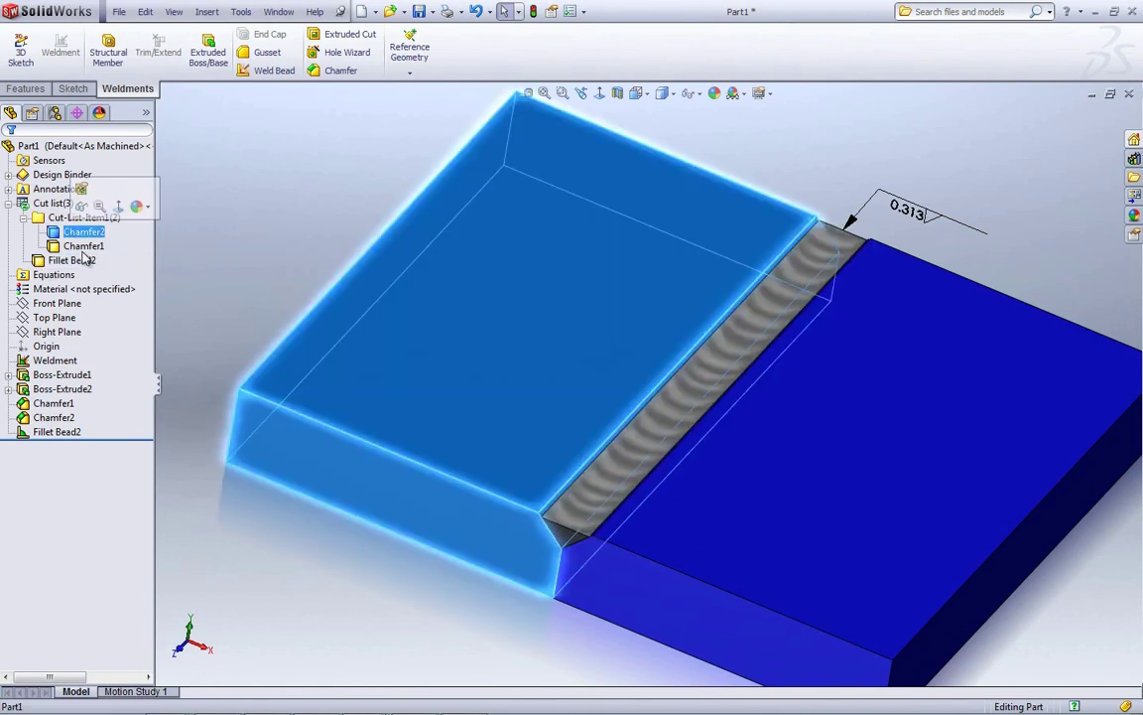
pyautogui.keyDown('ctrl'); pyautogui.click(83, 246); pyautogui.keyUp('ctrl')
pyautogui.click(99, 225)
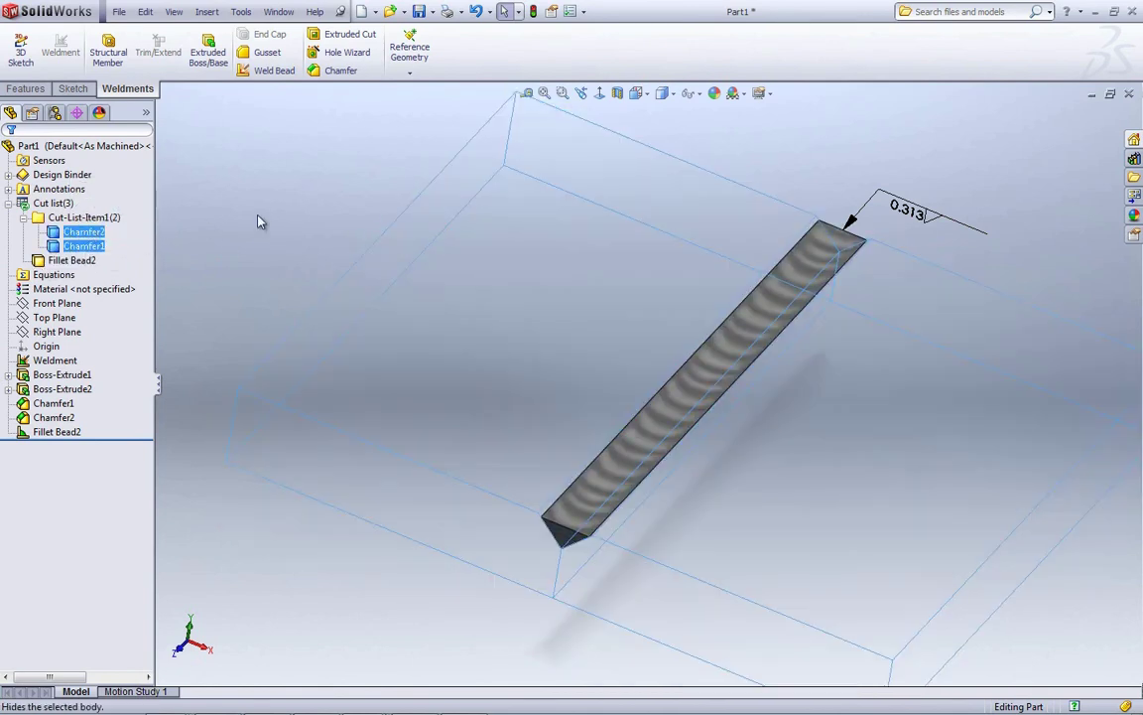
pyautogui.moveTo(707, 480); pyautogui.dragTo(671, 441, button='middle')
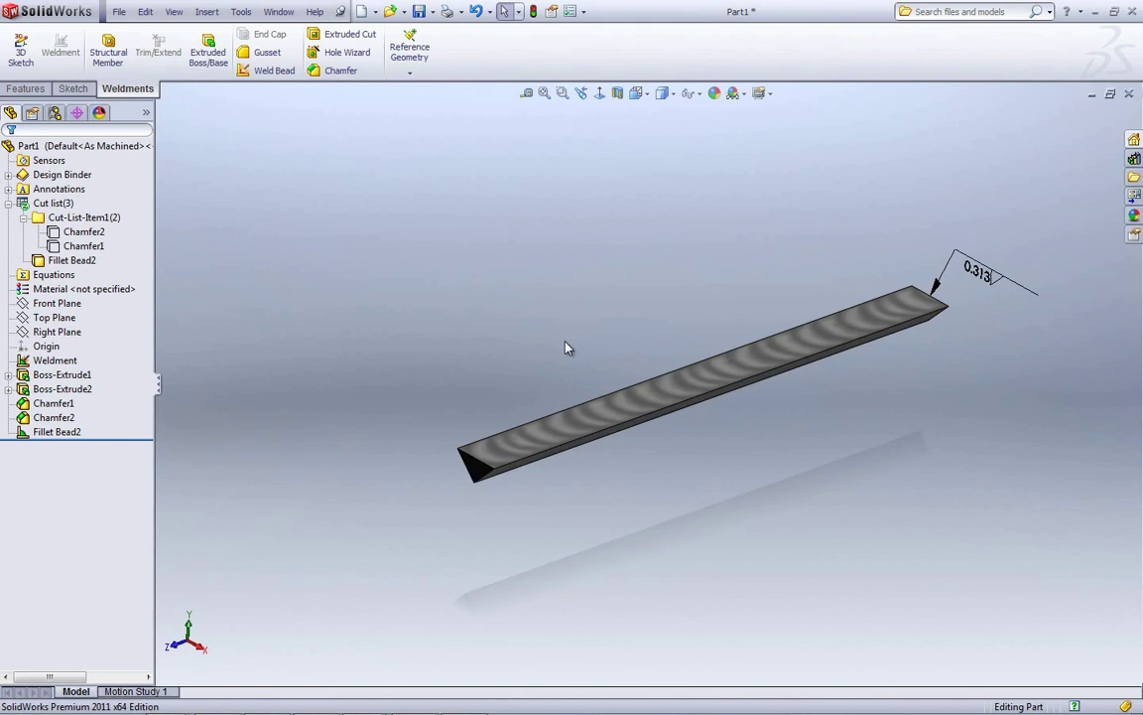
pyautogui.click(85, 232)
pyautogui.keyDown('ctrl'); pyautogui.click(85, 246); pyautogui.keyUp('ctrl')
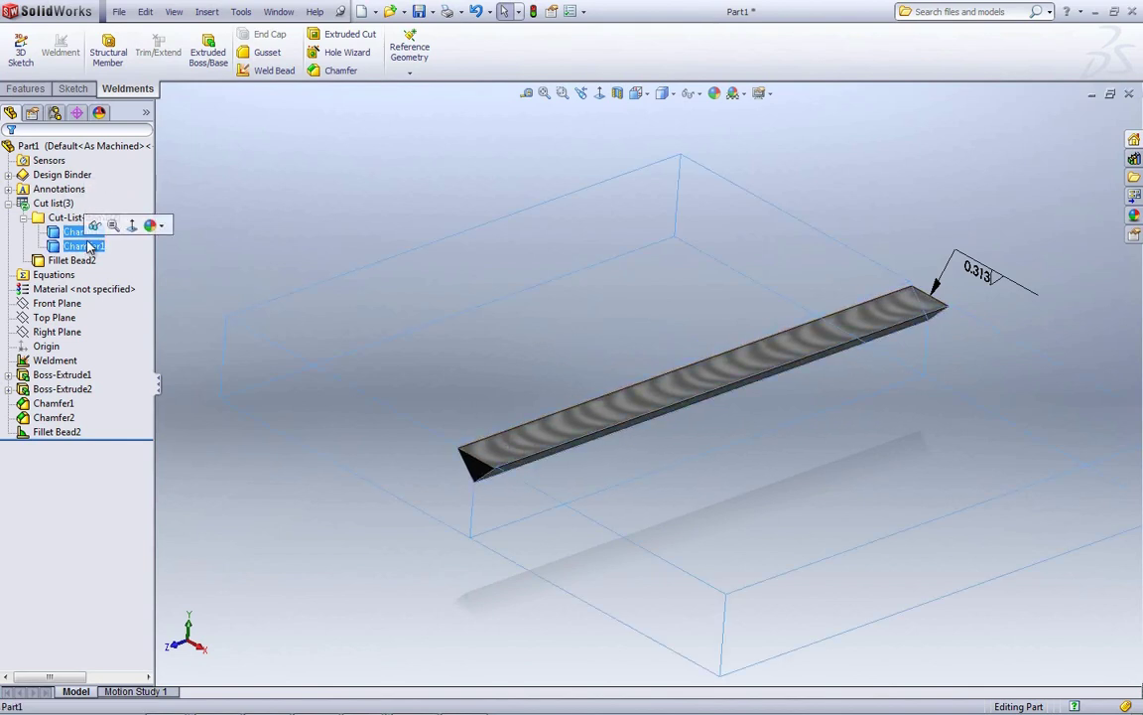
pyautogui.click(94, 225)
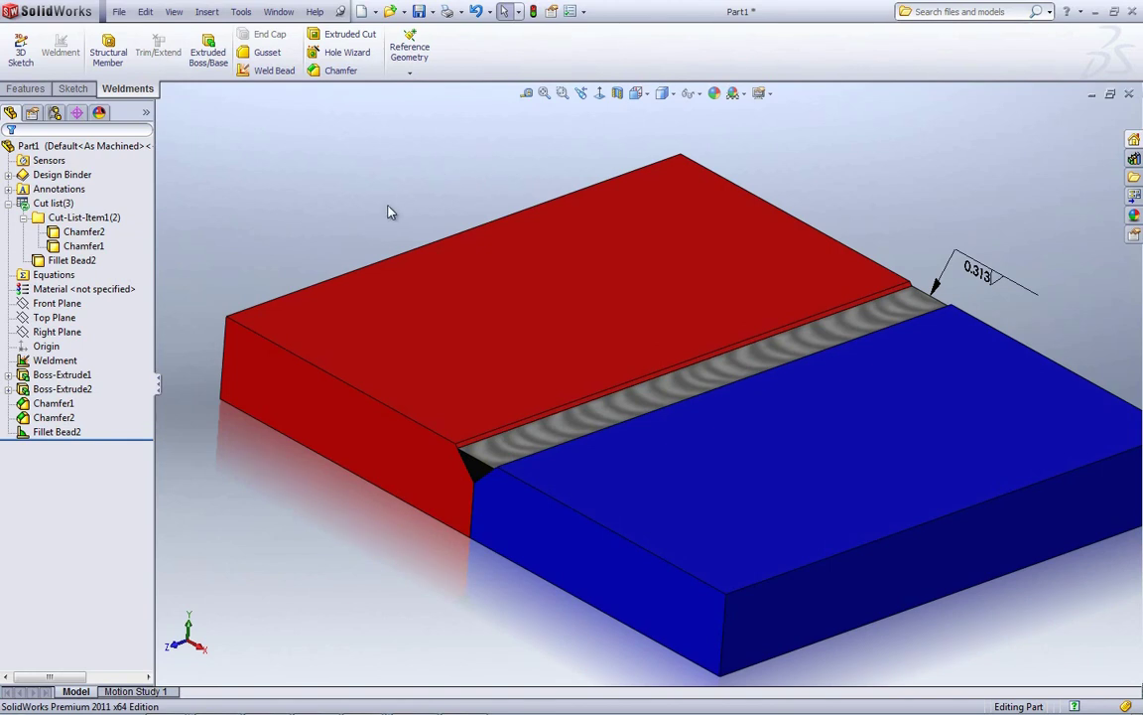
# Close Part1 without saving its changes and decline rebuilding the Assem2 assembly
pyautogui.click(1128, 94)
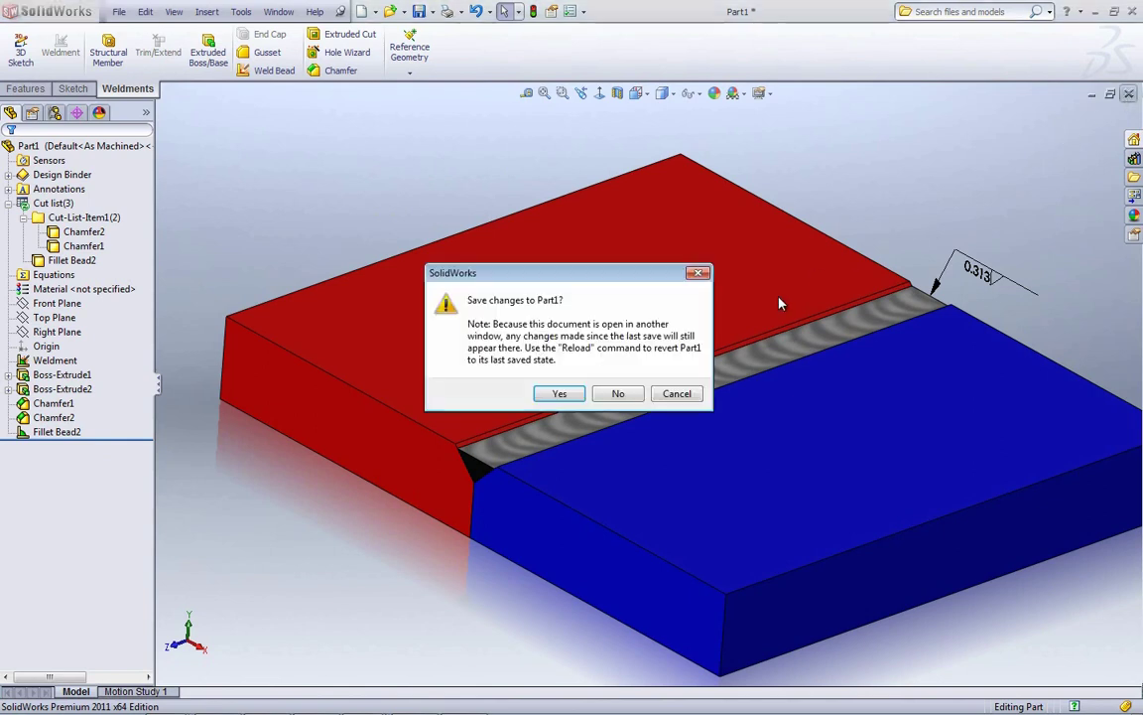
pyautogui.click(617, 393)
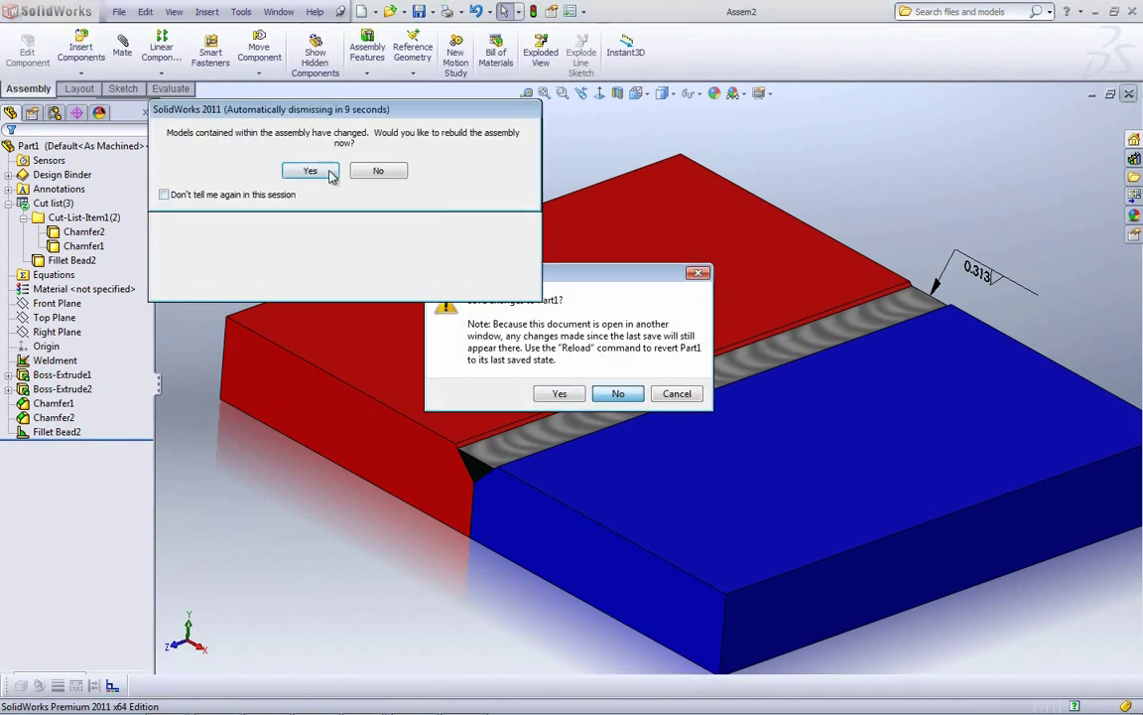
pyautogui.click(378, 171)
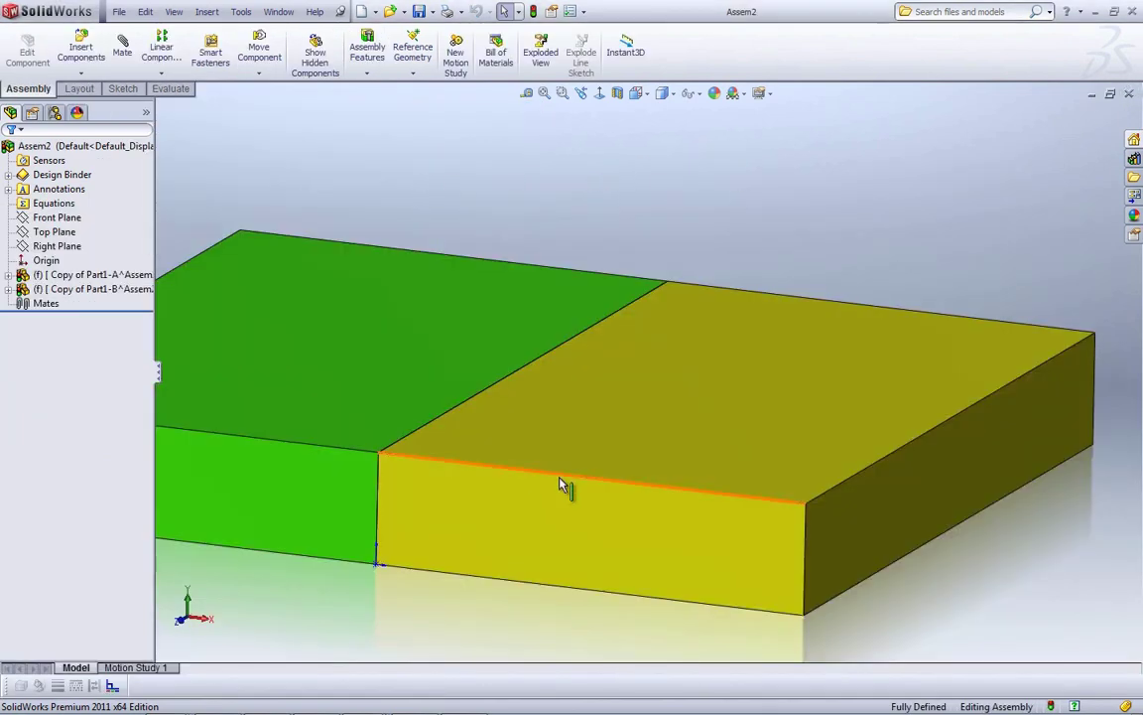
# Highlight the assembly's two plate components in turn to identify them
pyautogui.scroll(3, 429, 493)
pyautogui.scroll(-1, 401, 493)
pyautogui.scroll(1, 390, 486)
pyautogui.scroll(-1, 322, 453)
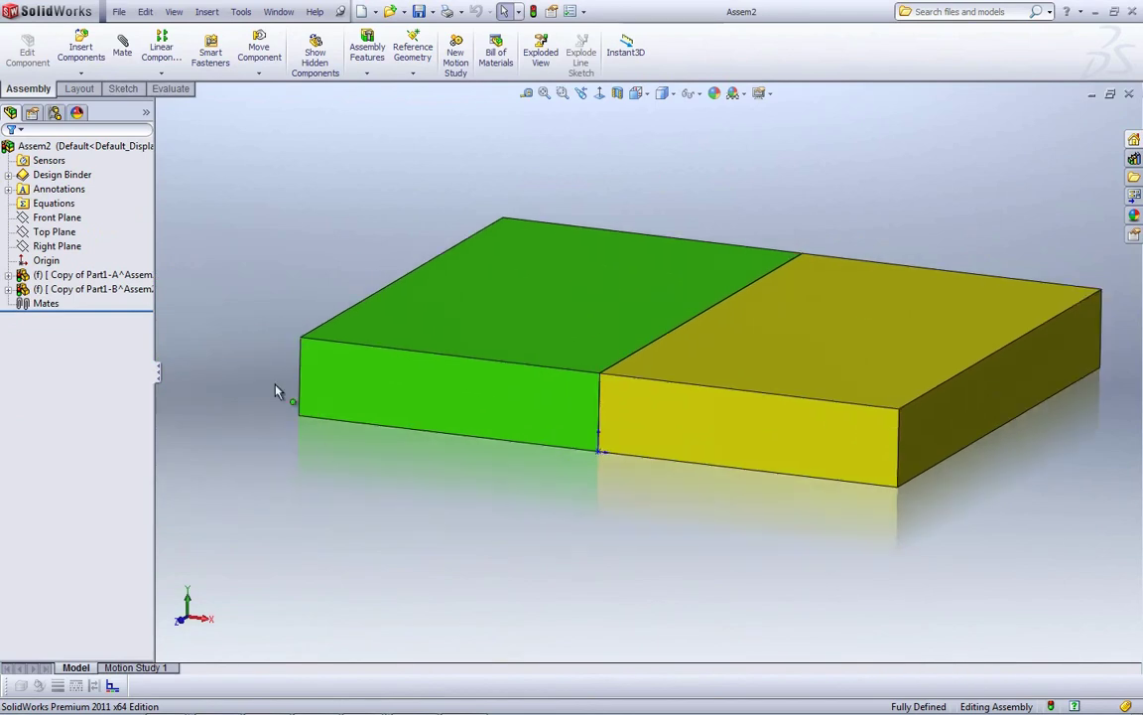
pyautogui.click(95, 274)
pyautogui.click(97, 288)
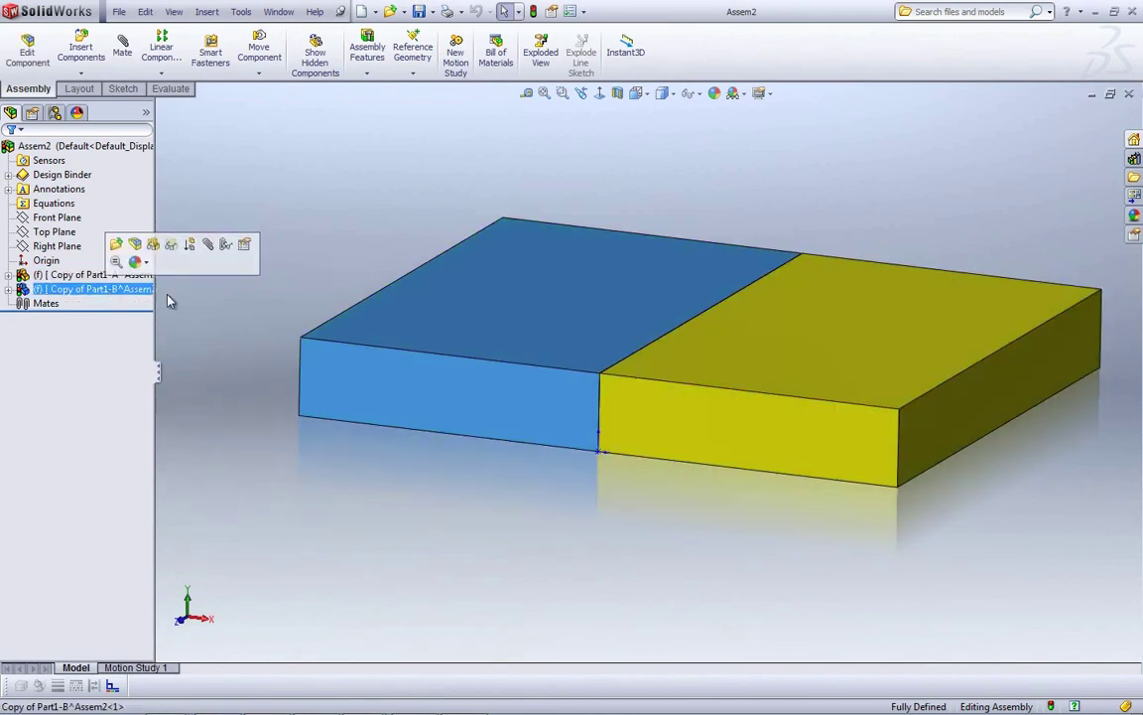
pyautogui.click(331, 193)
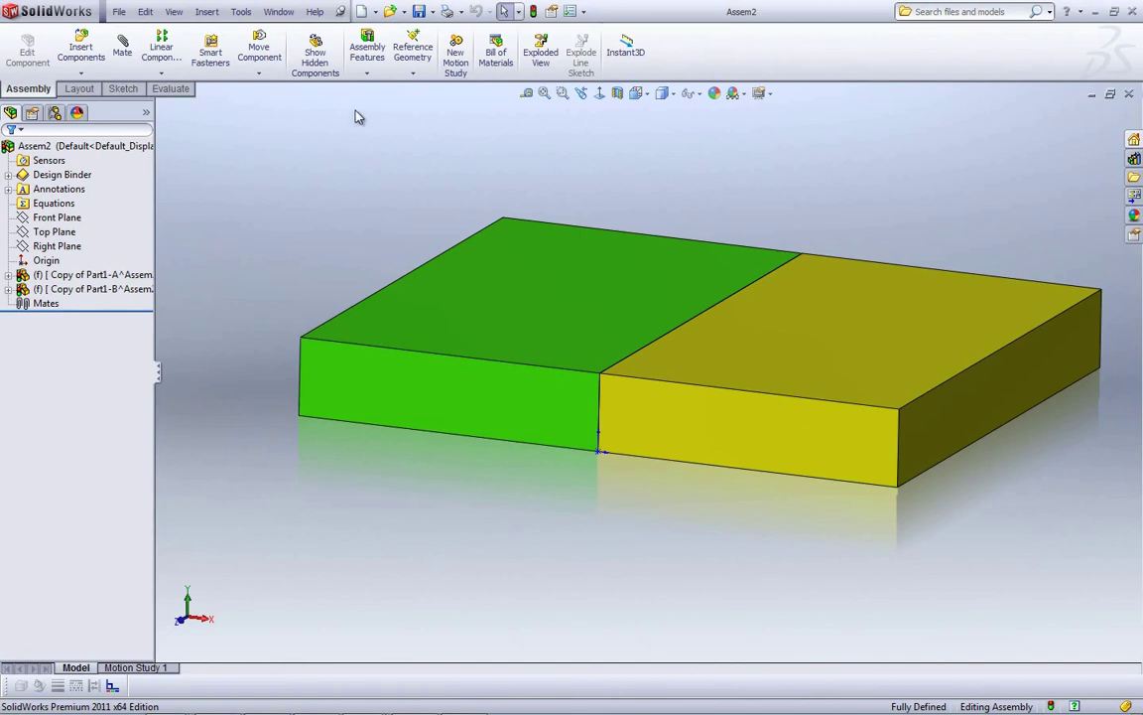
# Add a 0.250 in, 45° assembly chamfer to the yellow plate's upper edge along the joint
pyautogui.click(367, 75)
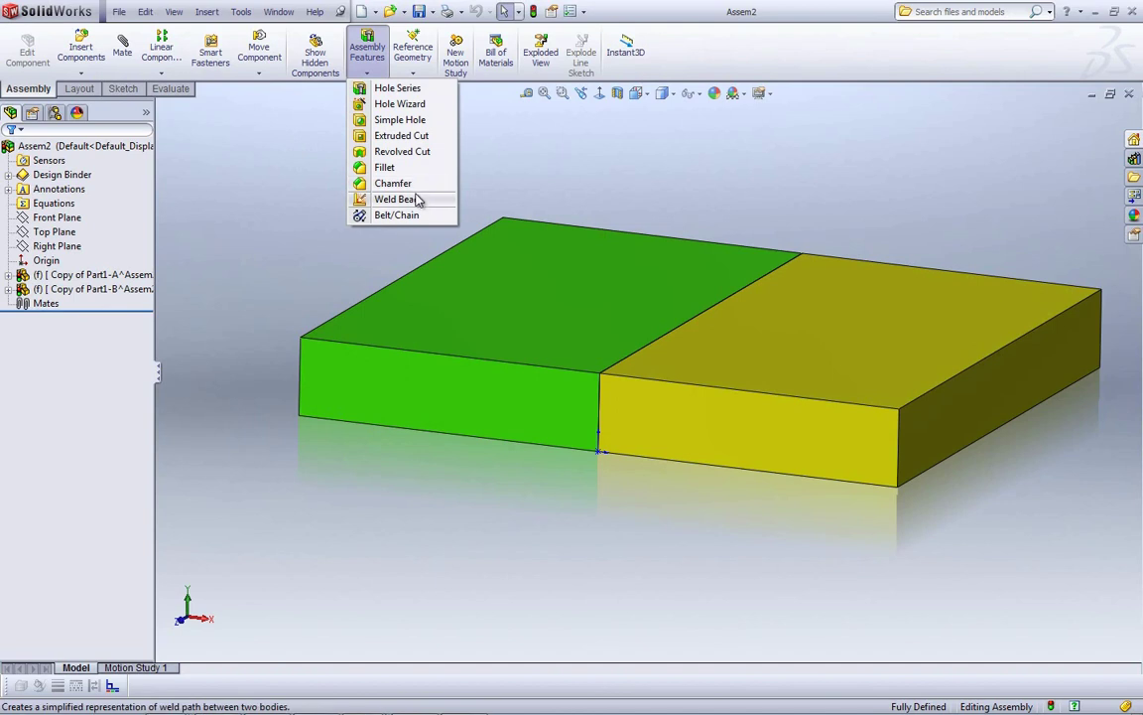
pyautogui.click(435, 185)
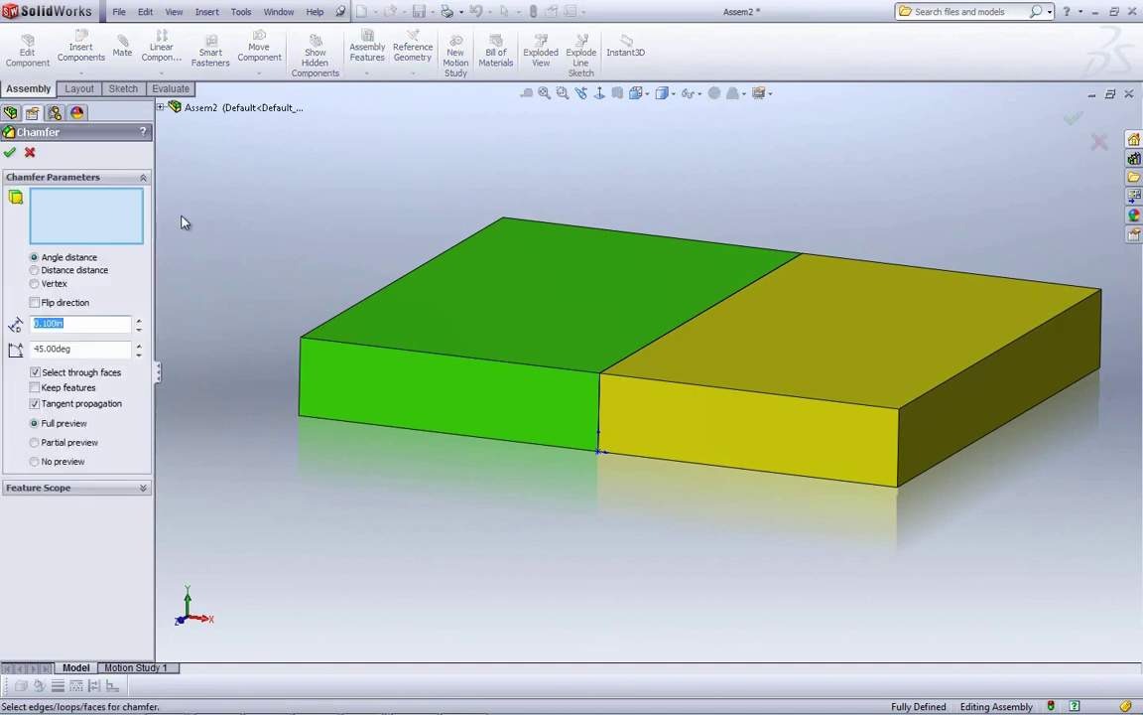
pyautogui.doubleClick(78, 322)
pyautogui.write('.')
pyautogui.click(725, 303)
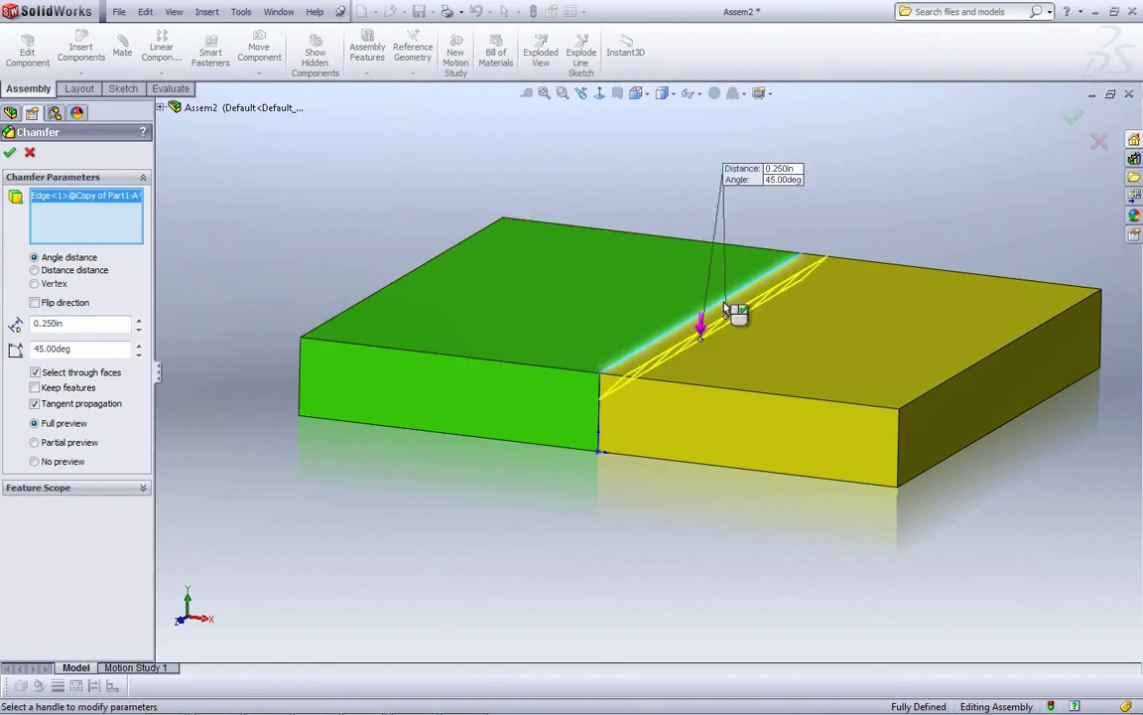
pyautogui.click(8, 152)
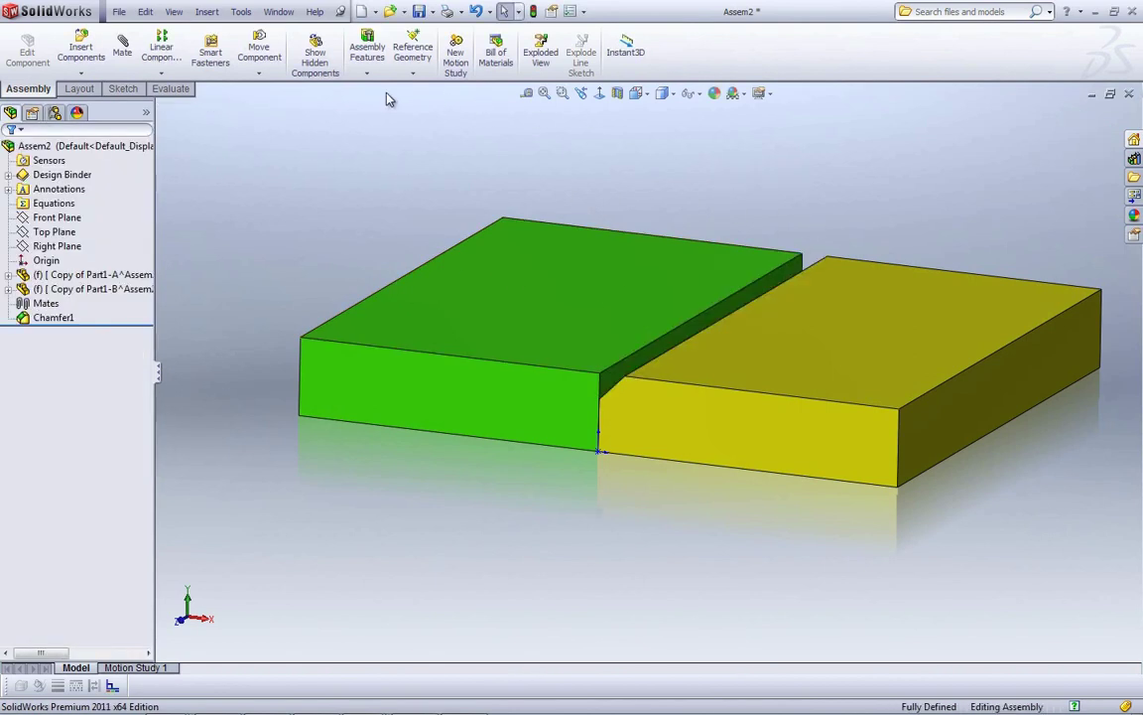
# Add a matching 0.250 in, 45° assembly chamfer to the green plate's upper edge along the joint
pyautogui.click(367, 72)
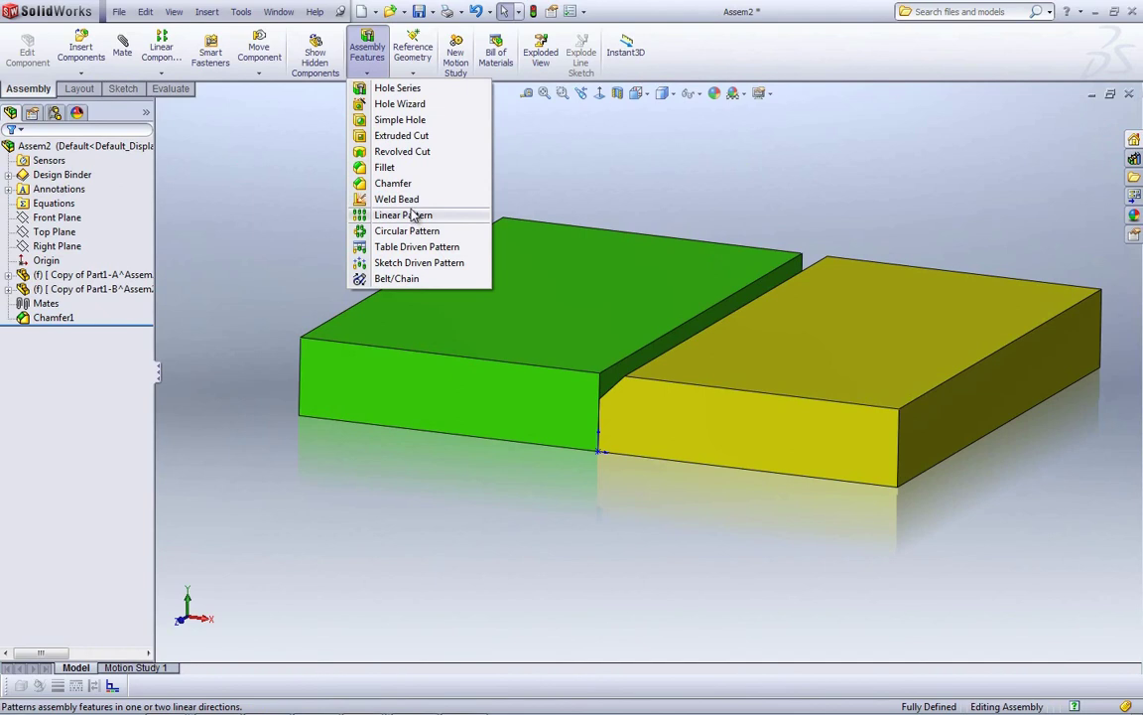
pyautogui.click(392, 184)
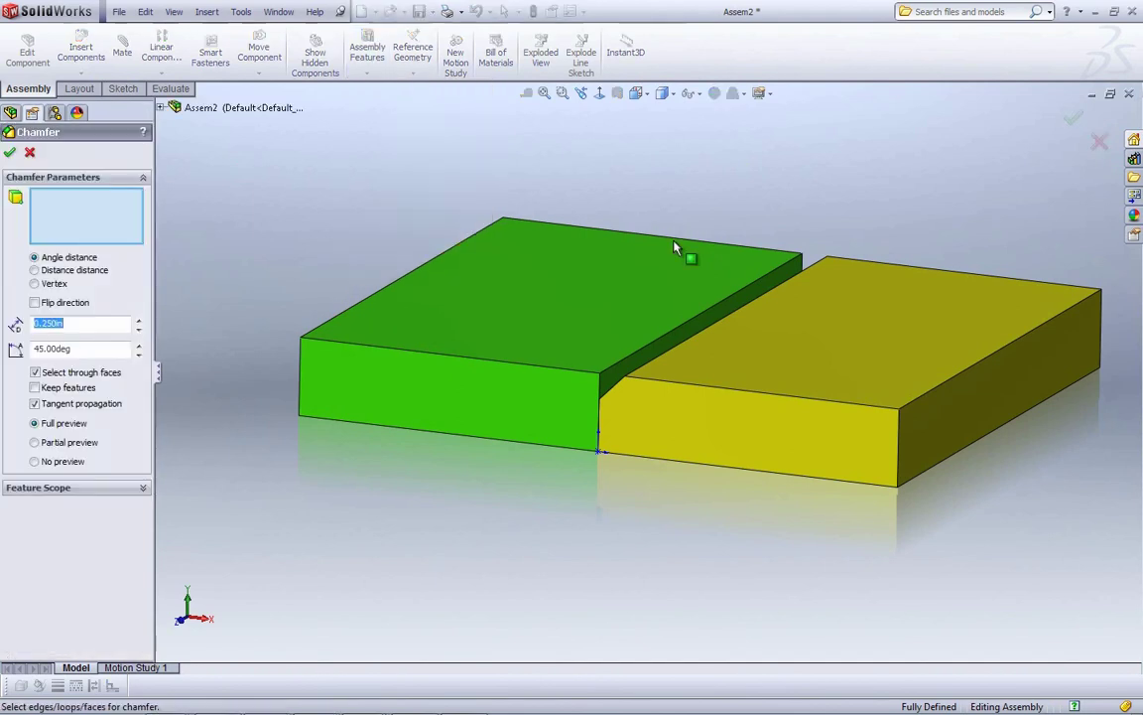
pyautogui.click(717, 315)
pyautogui.click(9, 152)
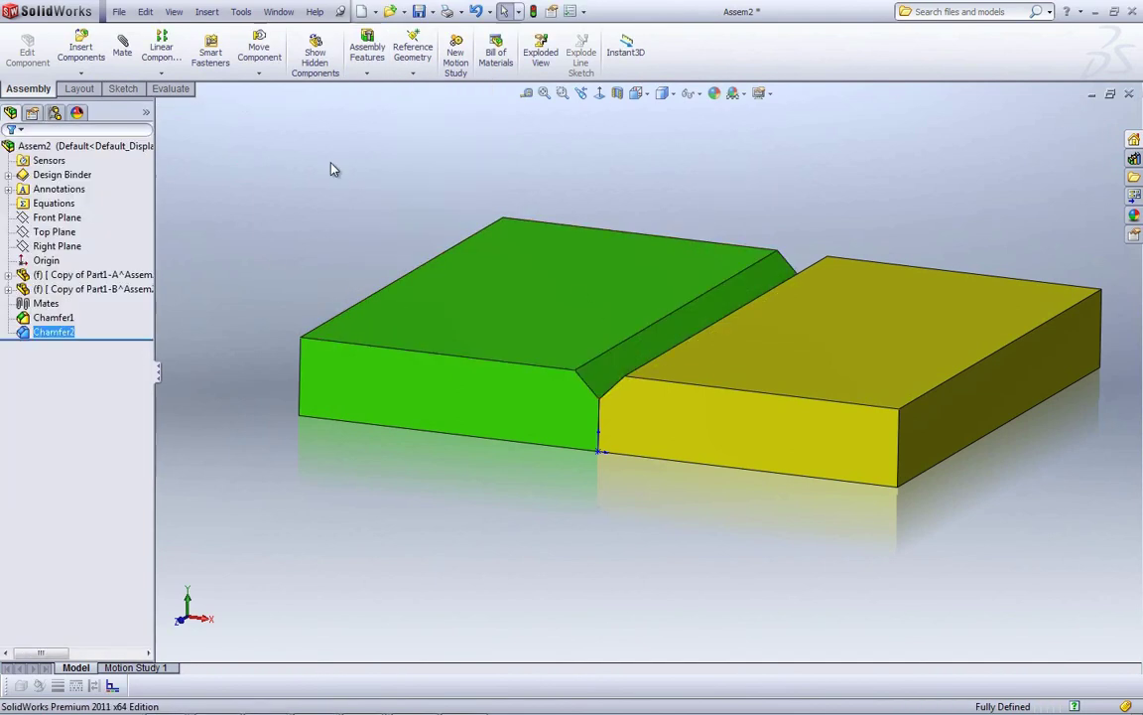
# Start an assembly Weld Bead and select the chamfered faces of the green and yellow plates as its weld selection
pyautogui.moveTo(438, 189); pyautogui.dragTo(719, 241, button='middle')
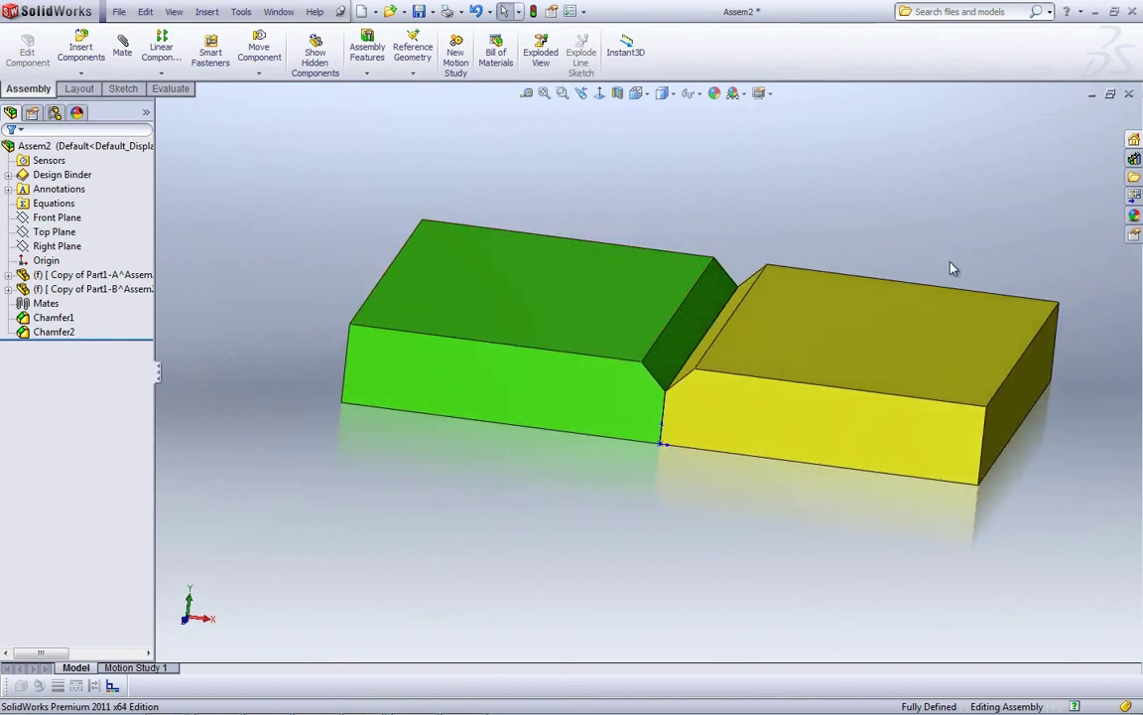
pyautogui.click(365, 71)
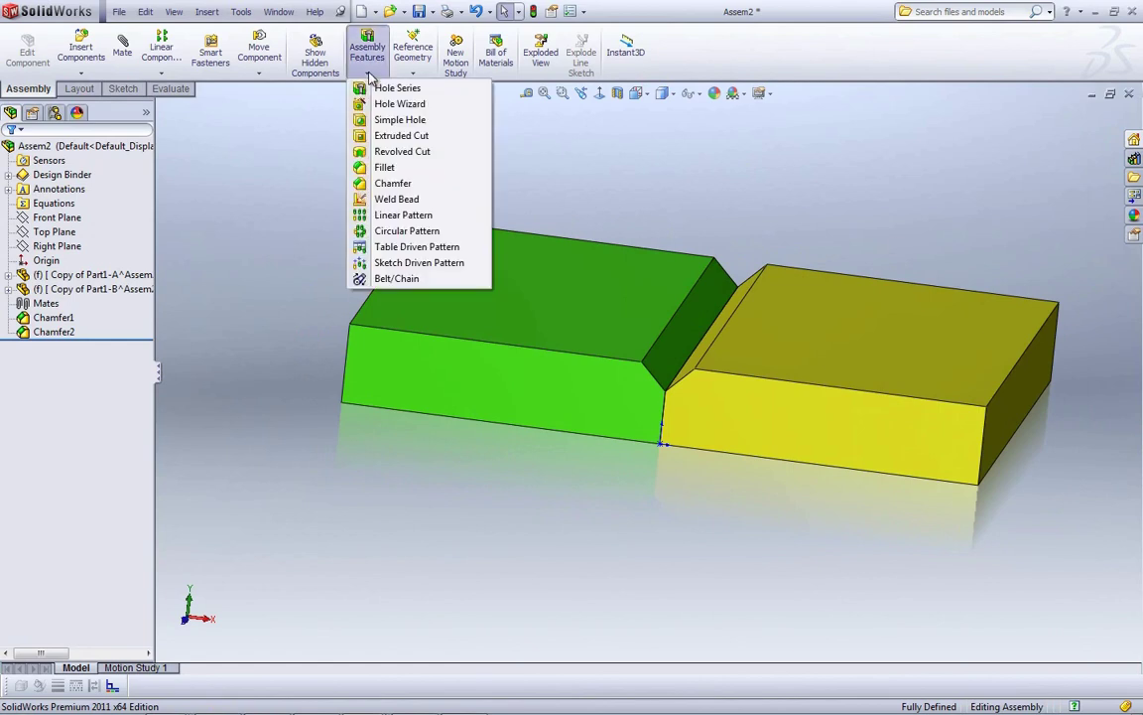
pyautogui.click(397, 201)
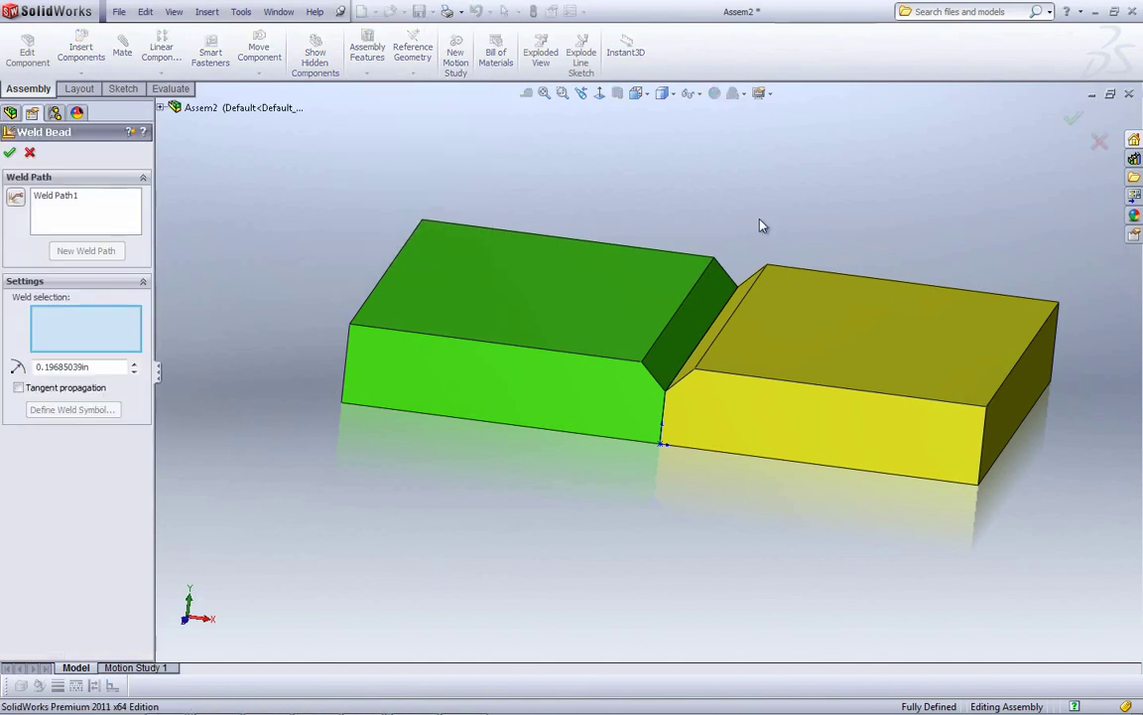
pyautogui.moveTo(795, 232)
pyautogui.mouseDown(button='middle')
pyautogui.moveTo(812, 218)
pyautogui.moveTo(797, 230)
pyautogui.mouseUp(button='middle')
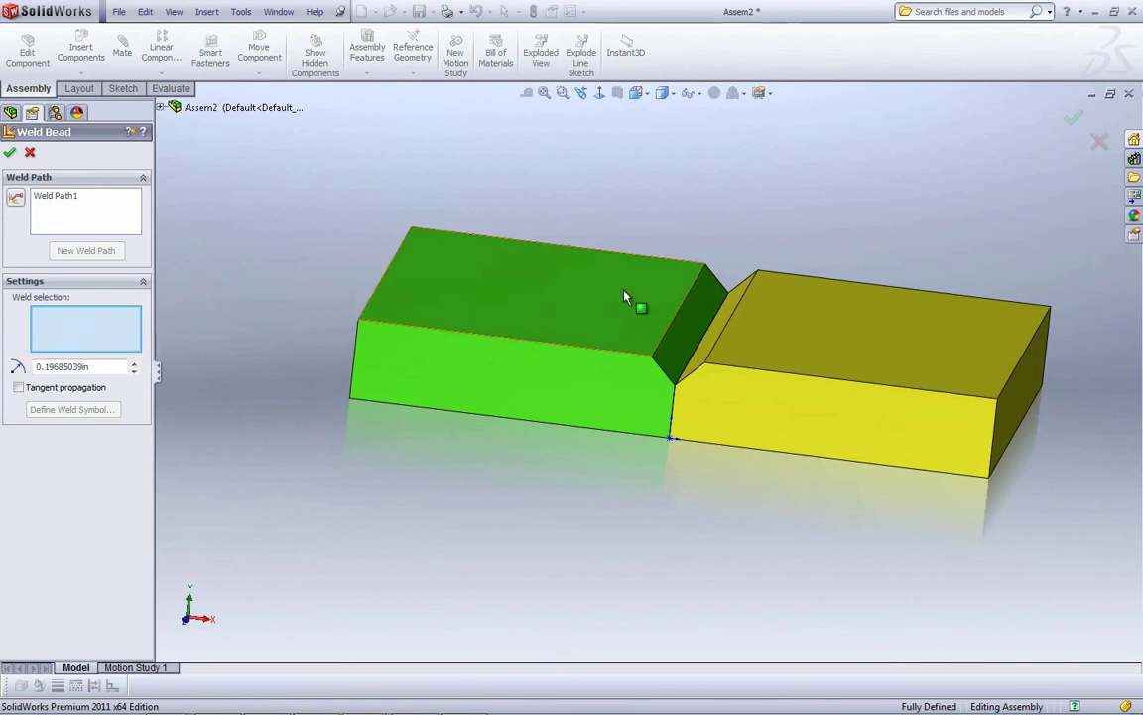
pyautogui.click(702, 312)
pyautogui.moveTo(658, 361); pyautogui.dragTo(682, 386, button='middle')
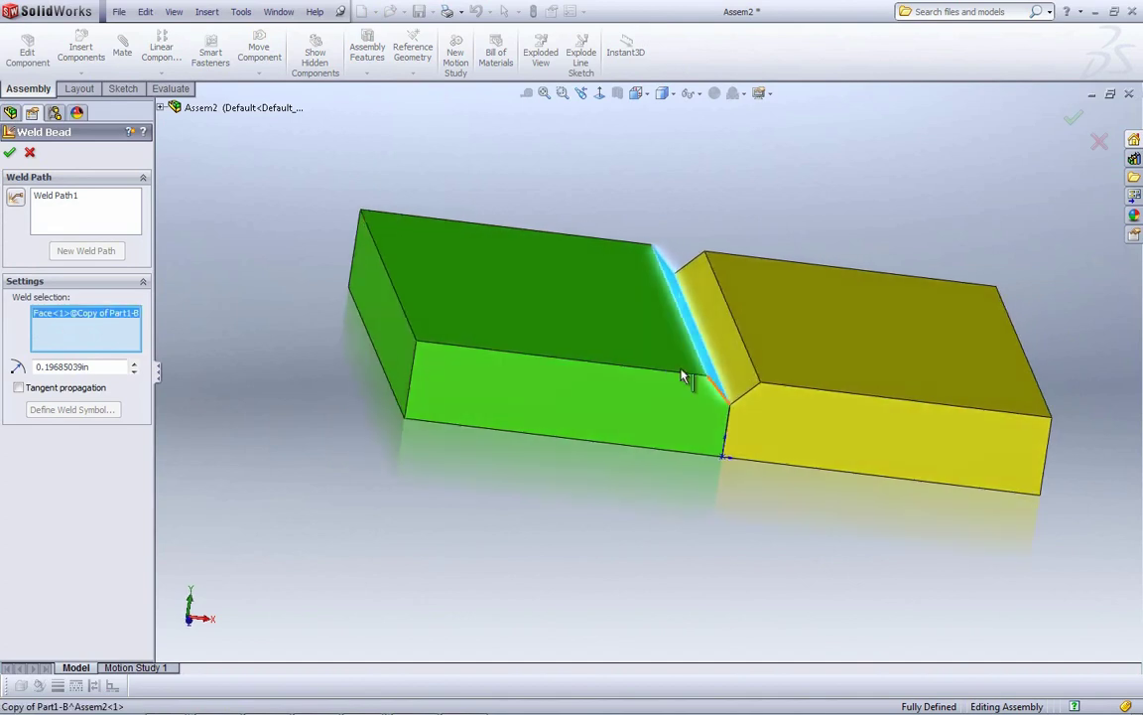
pyautogui.click(722, 368)
pyautogui.moveTo(741, 536); pyautogui.dragTo(715, 519, button='middle')
pyautogui.scroll(-3, 714, 377)
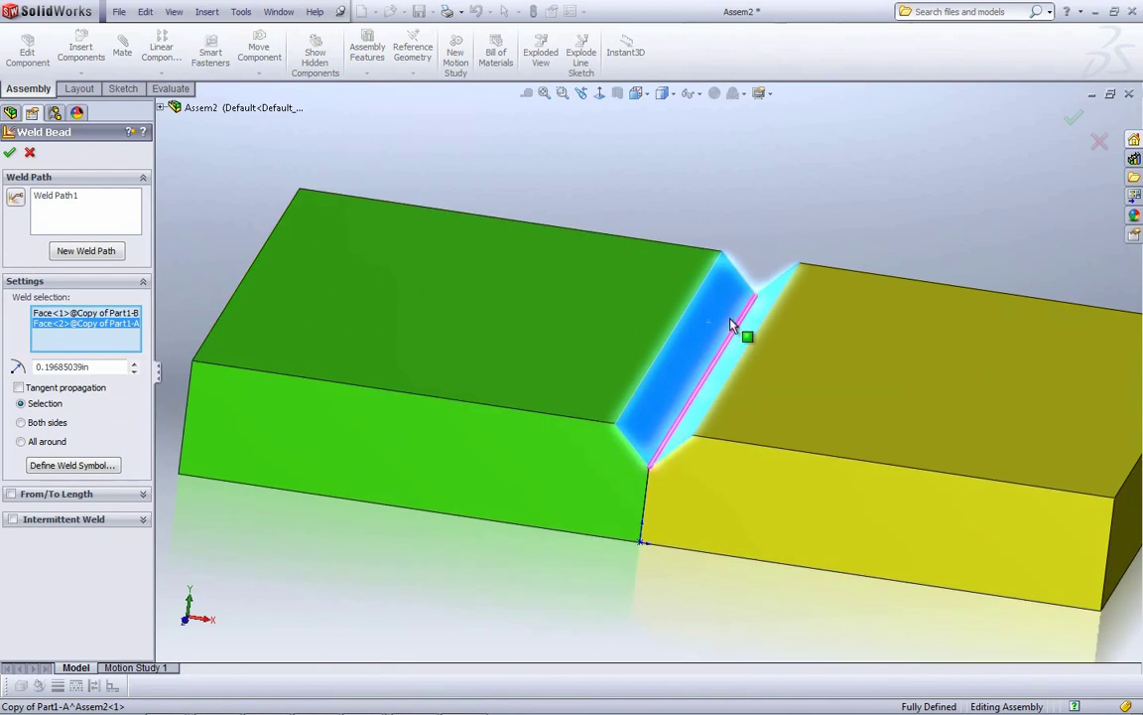
# Set the weld bead size to 0.25 in
pyautogui.click(102, 369)
pyautogui.write('.25')
pyautogui.press('Tab')
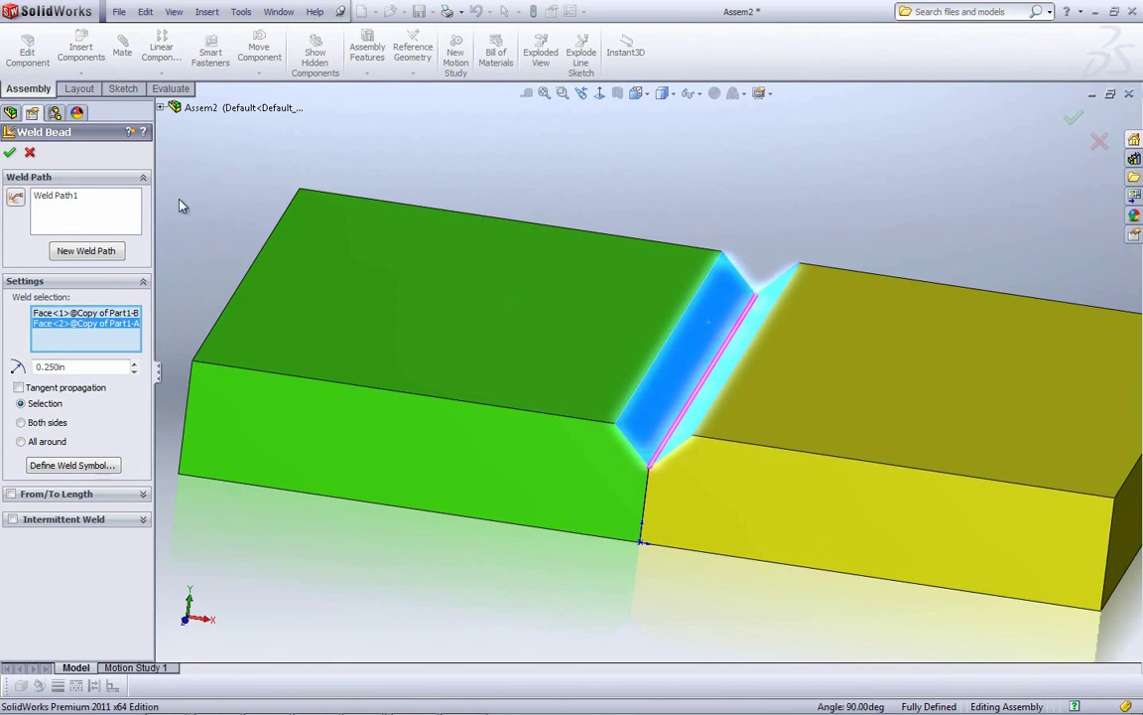
# Create the weld bead along the chamfered joint between the green and yellow plates and inspect it
pyautogui.click(11, 154)
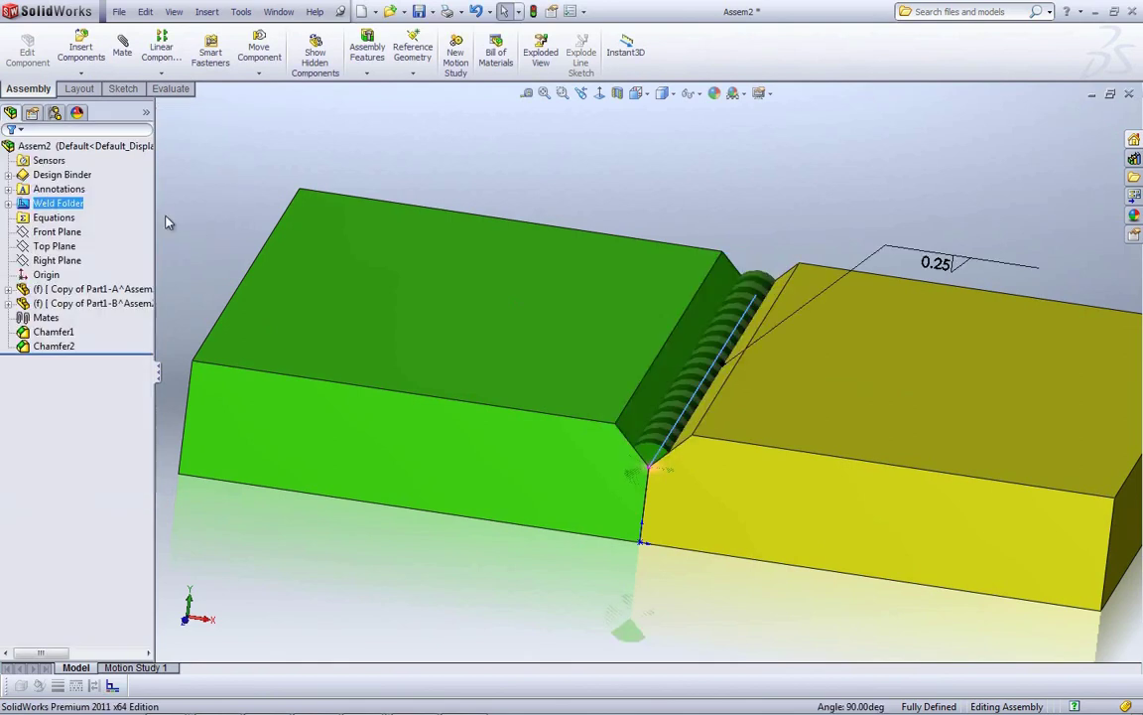
pyautogui.moveTo(875, 490); pyautogui.dragTo(843, 593, button='middle')
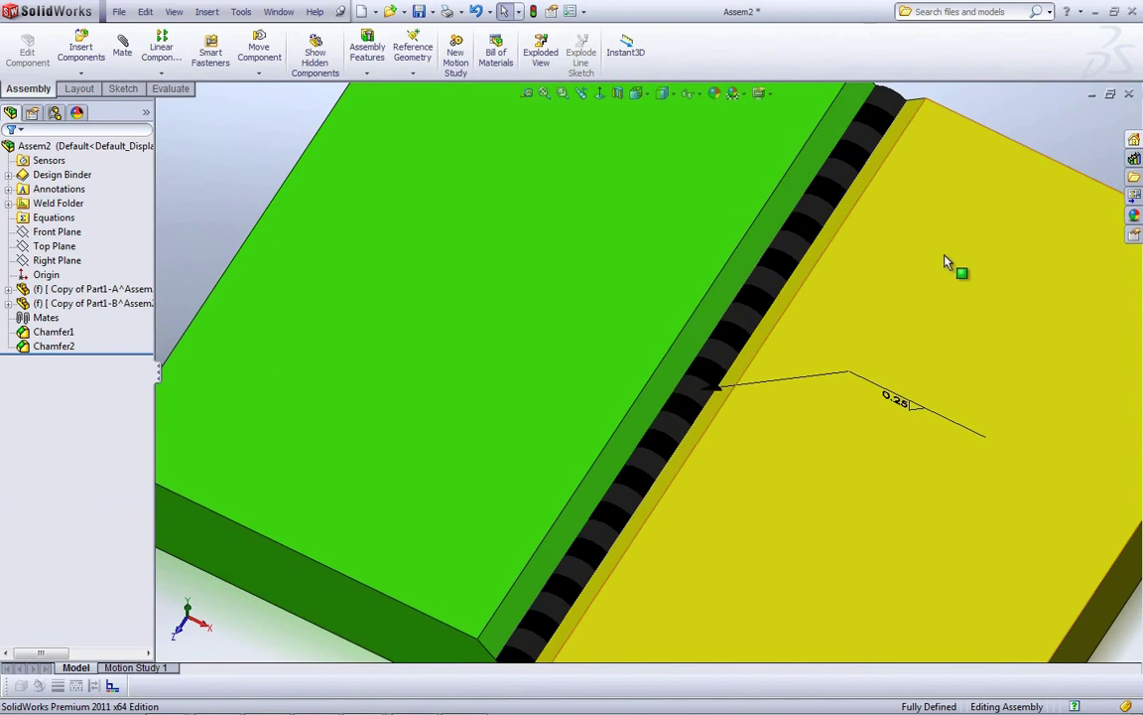
pyautogui.scroll(3, 953, 328)
pyautogui.scroll(-2, 961, 199)
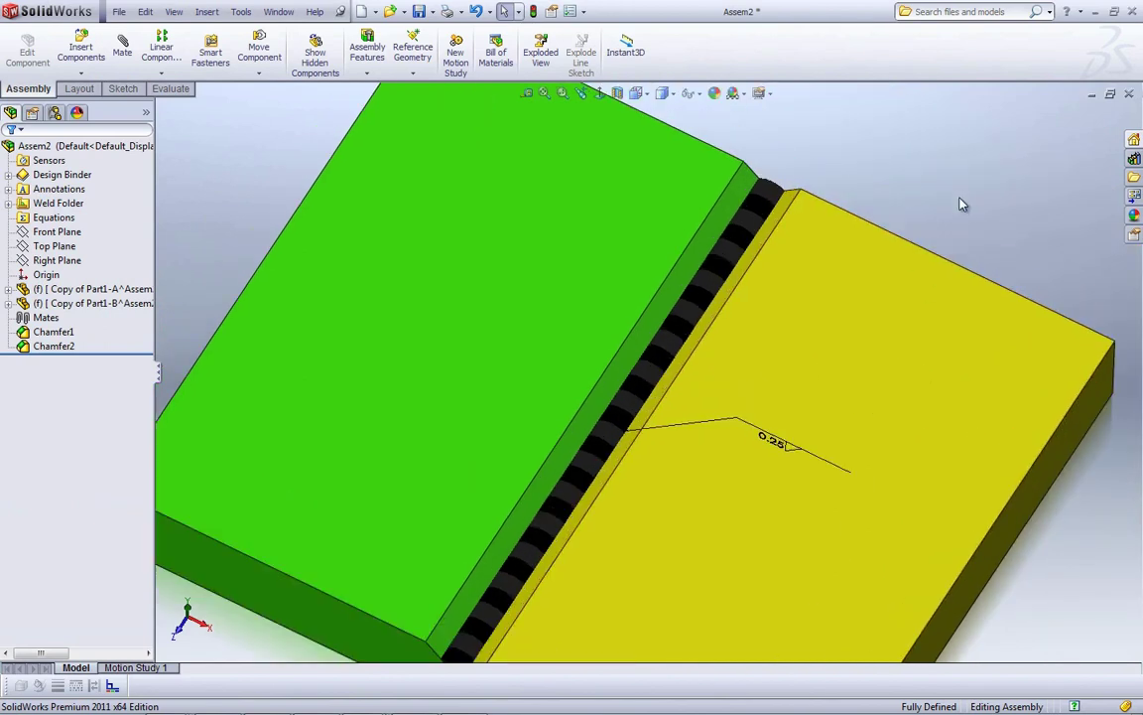
# Close the plate assembly and switch to the Gantry Frame weldment part
pyautogui.click(1129, 93)
pyautogui.click(356, 265)
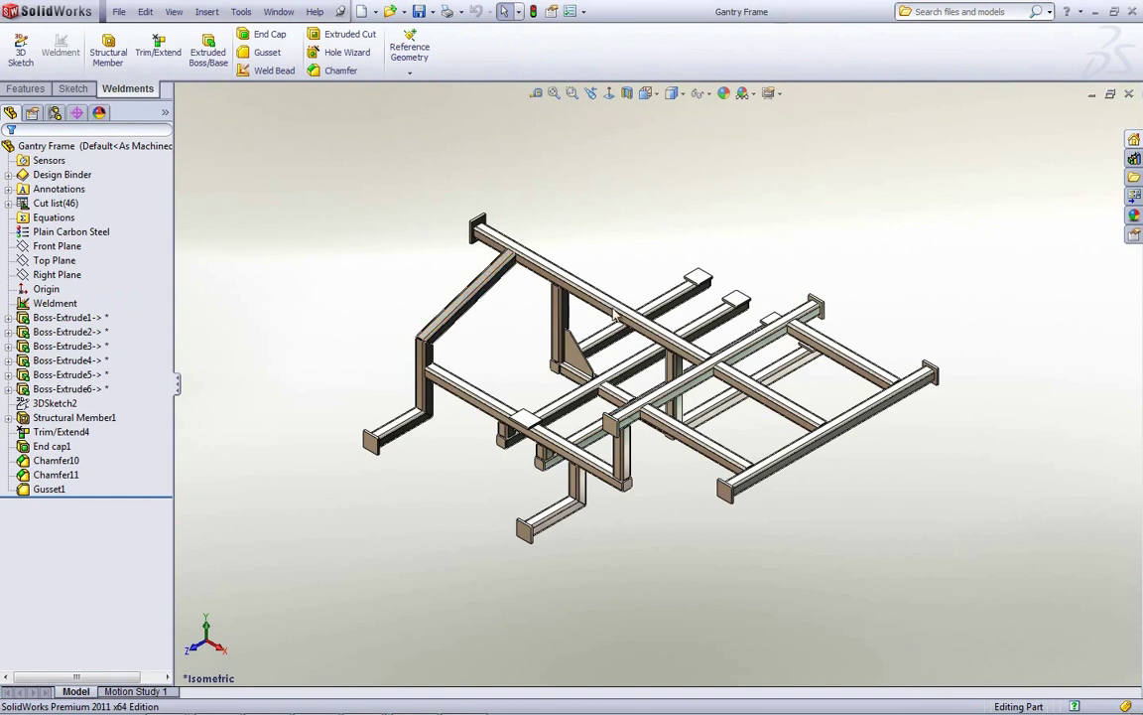
pyautogui.scroll(-8, 640, 263)
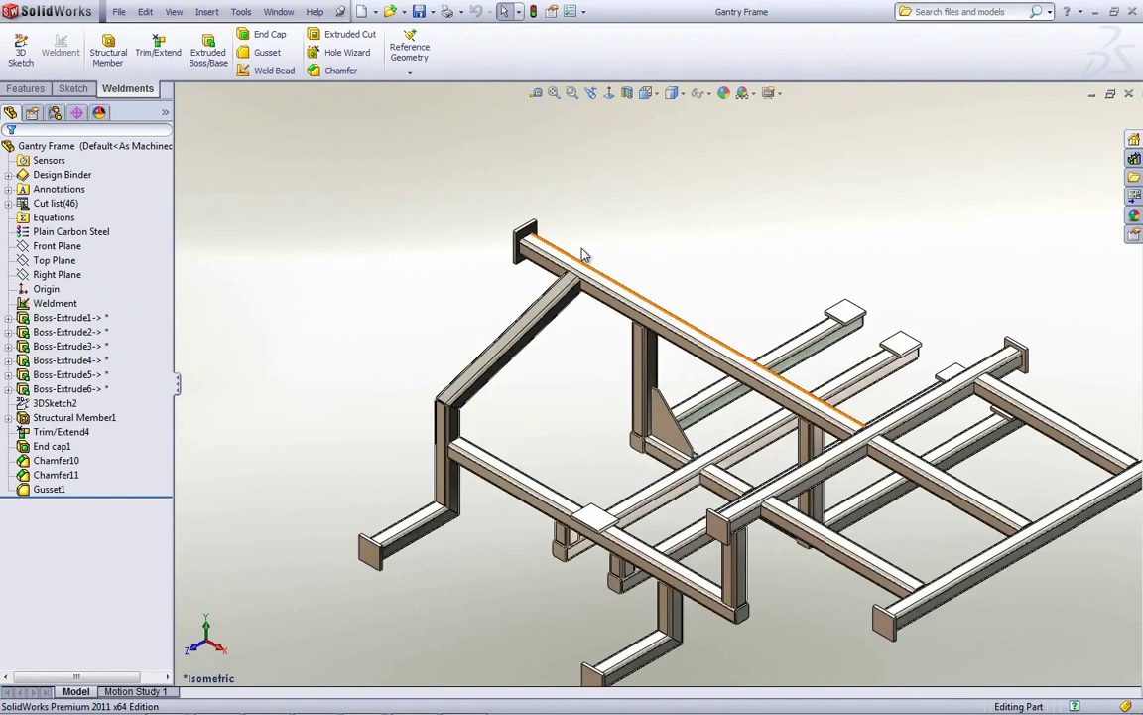
# Add an all-around weld bead between the end plate's inner face and the upper face of the tube that meets it
pyautogui.click(269, 71)
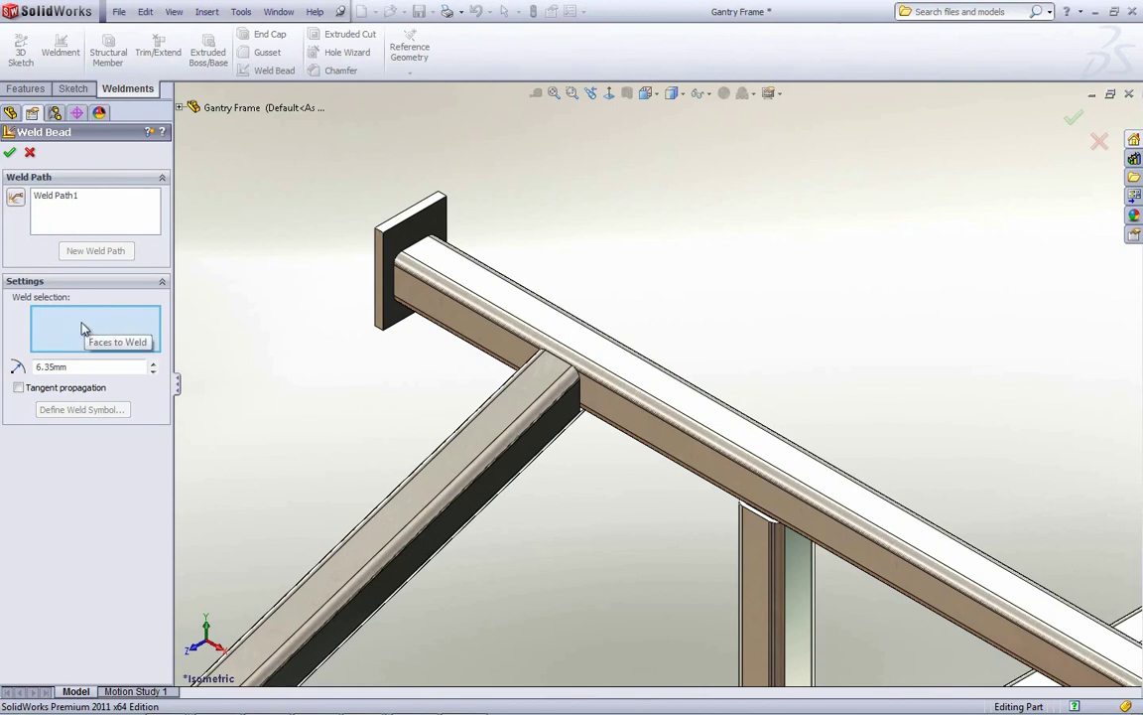
pyautogui.scroll(-5, 433, 280)
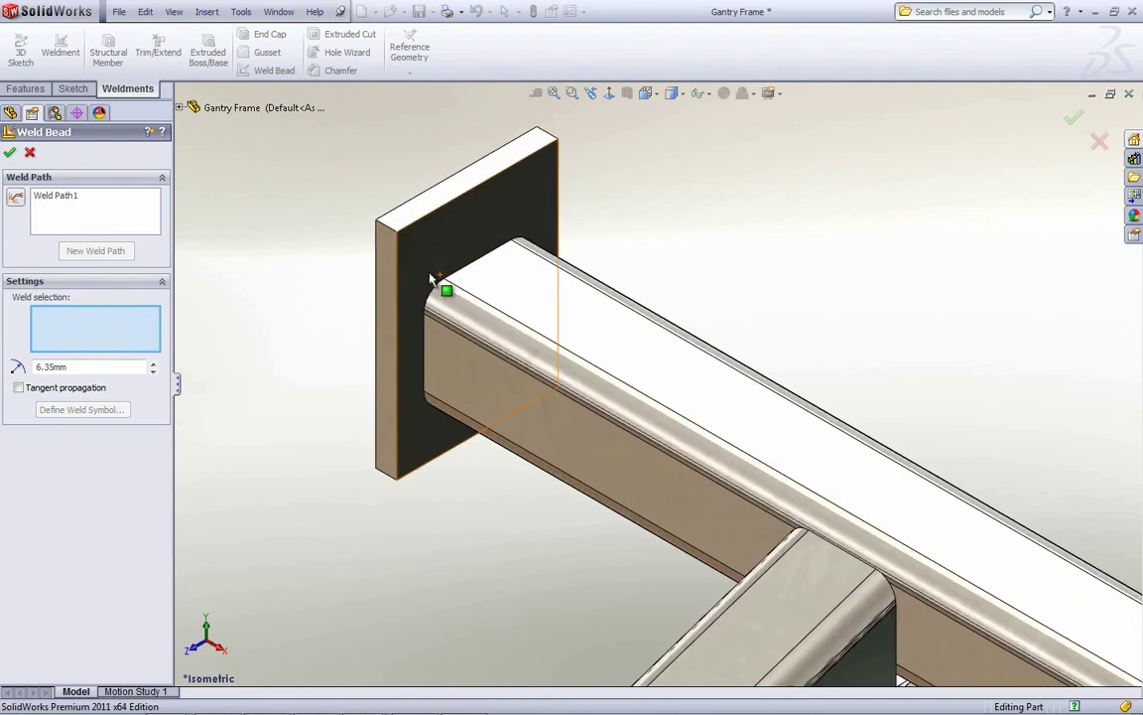
pyautogui.click(553, 242)
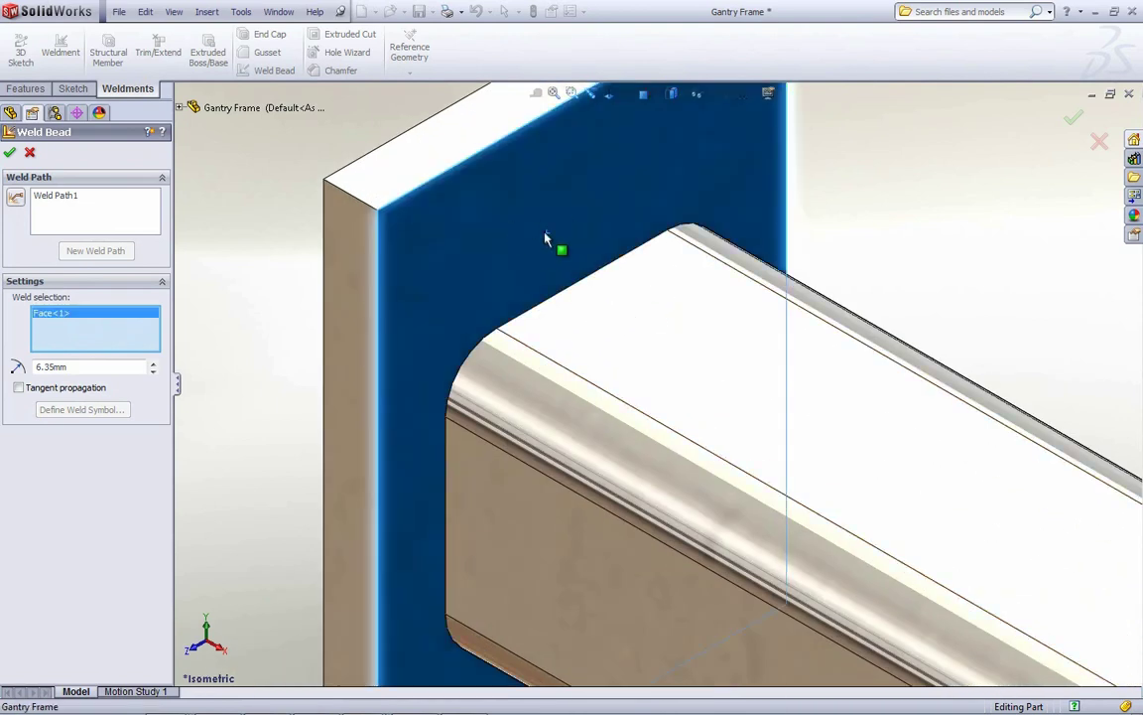
pyautogui.click(726, 380)
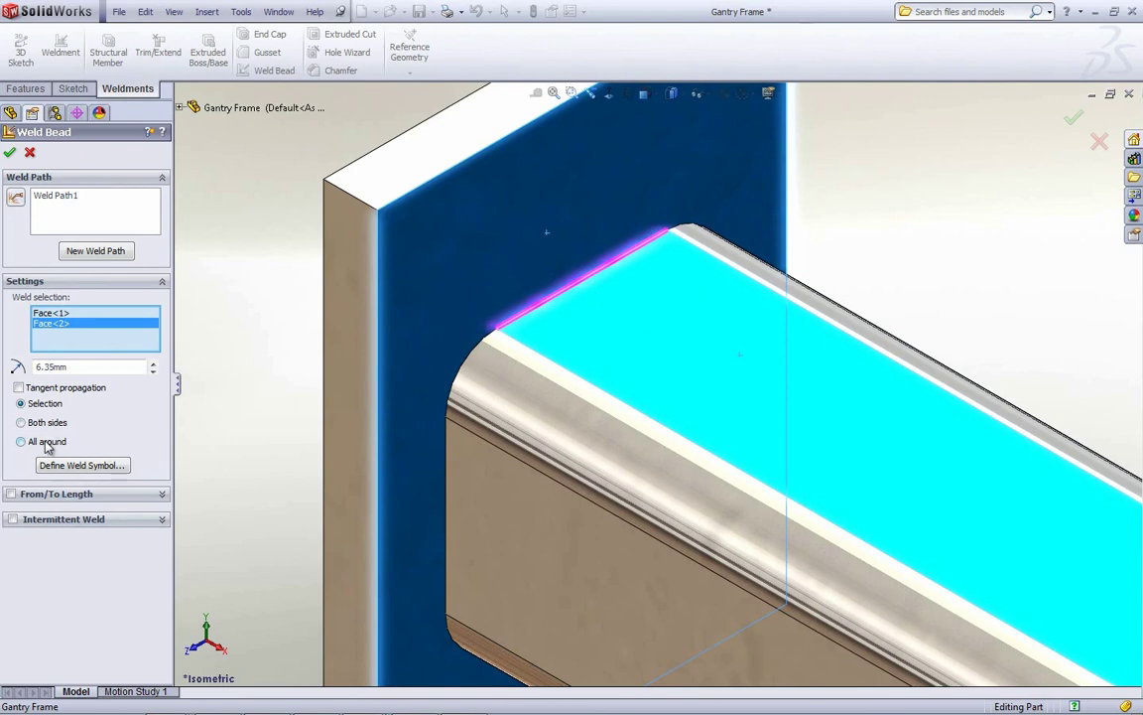
pyautogui.click(21, 442)
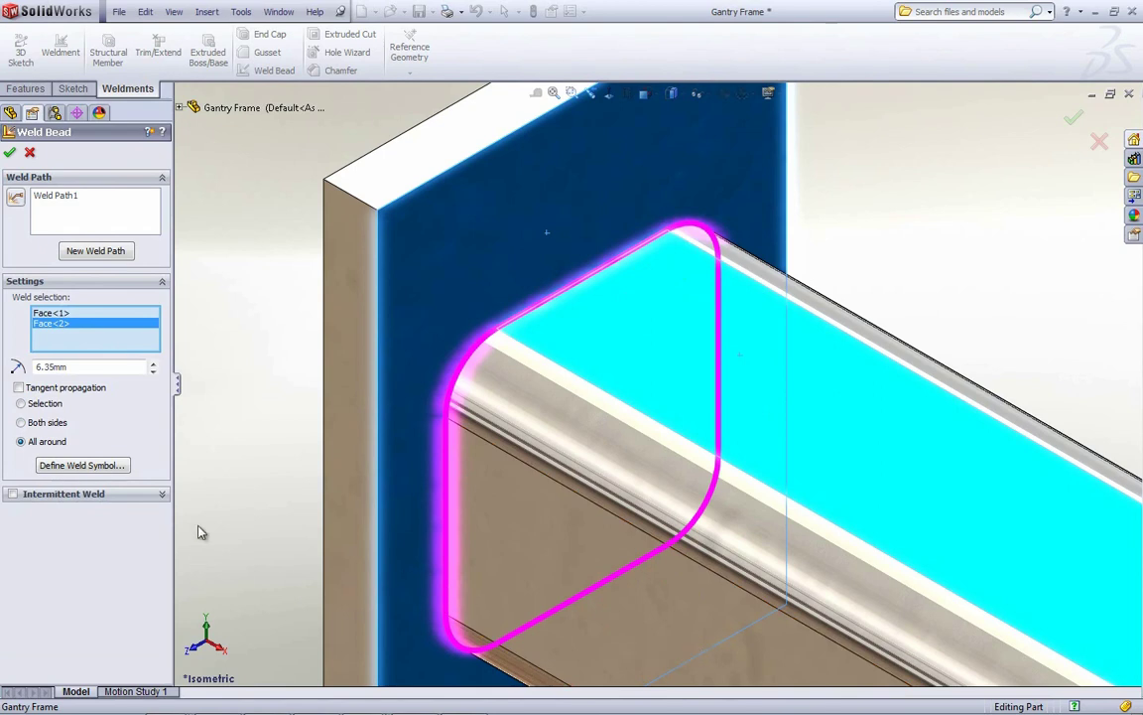
pyautogui.click(10, 155)
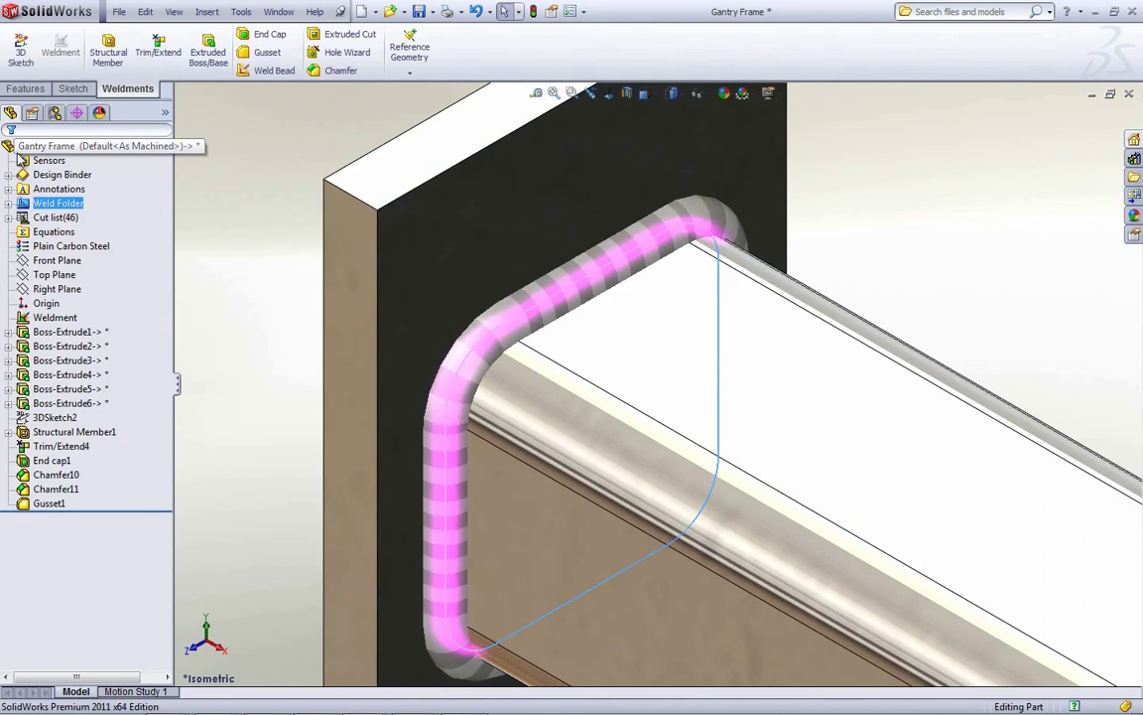
pyautogui.click(248, 156)
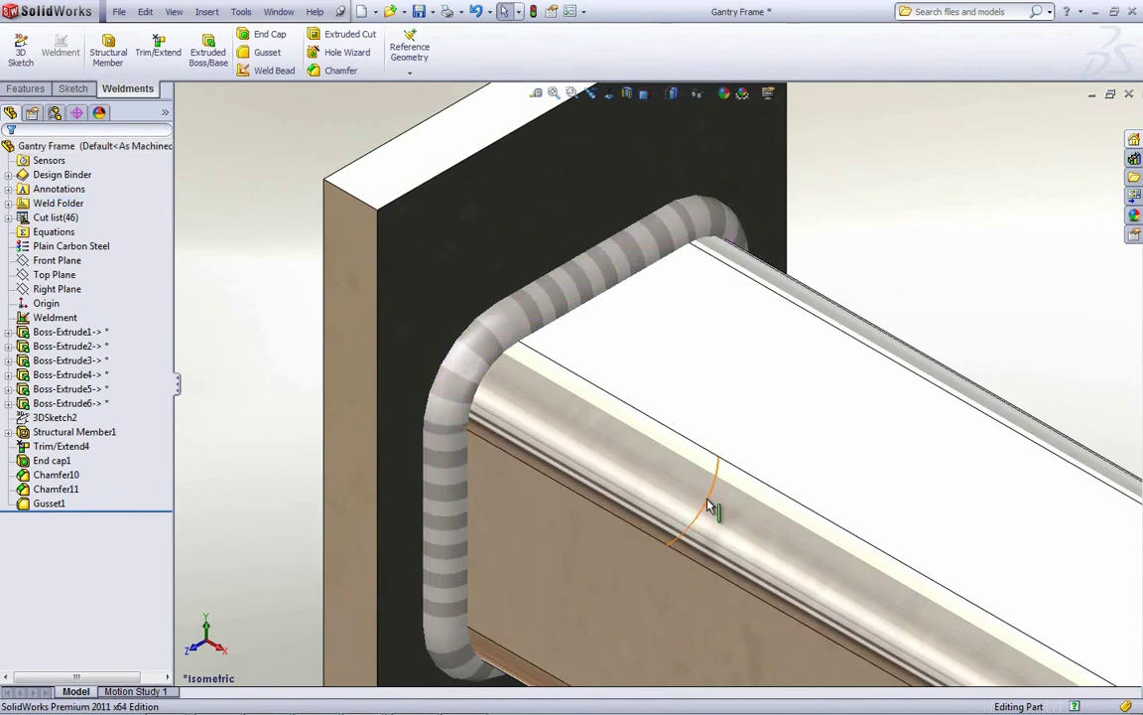
# Inspect the end plate's weld bead from several angles and in a temporary section view through the tube
pyautogui.scroll(-2, 706, 478)
pyautogui.scroll(2, 707, 479)
pyautogui.moveTo(734, 462); pyautogui.dragTo(498, 622, button='middle')
pyautogui.scroll(-2, 487, 635)
pyautogui.scroll(2, 487, 636)
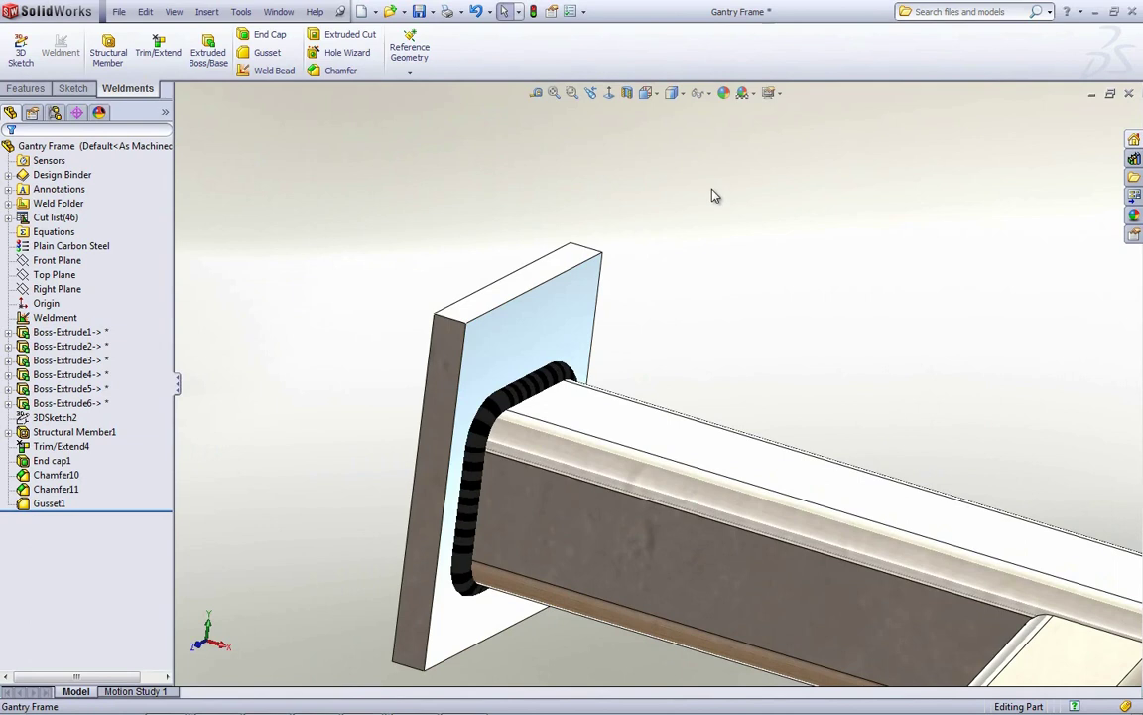
pyautogui.click(625, 93)
pyautogui.click(9, 152)
pyautogui.scroll(-3, 377, 477)
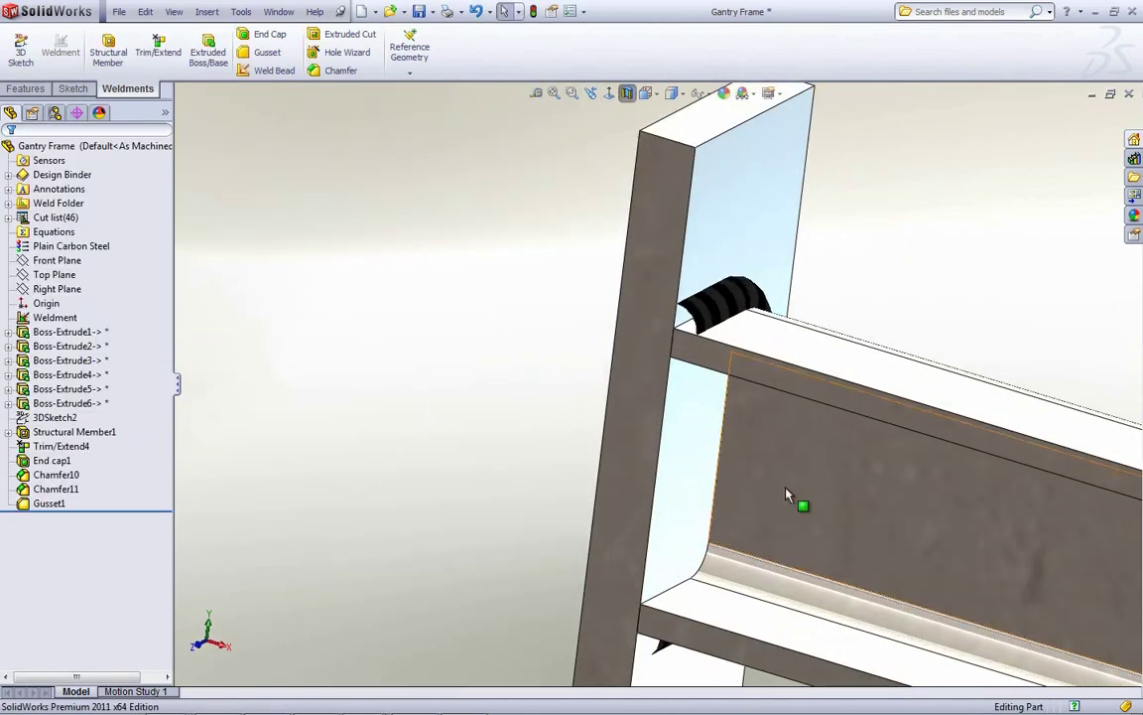
pyautogui.moveTo(778, 464); pyautogui.dragTo(783, 503, button='middle')
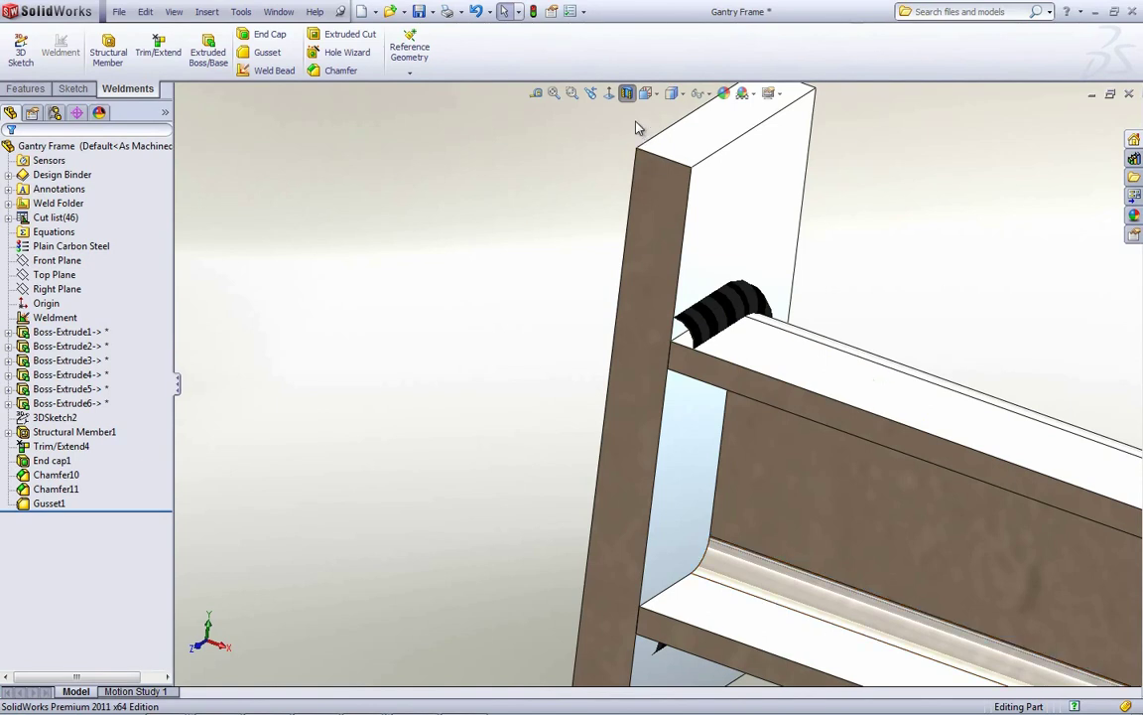
pyautogui.moveTo(615, 124); pyautogui.dragTo(513, 202, button='middle')
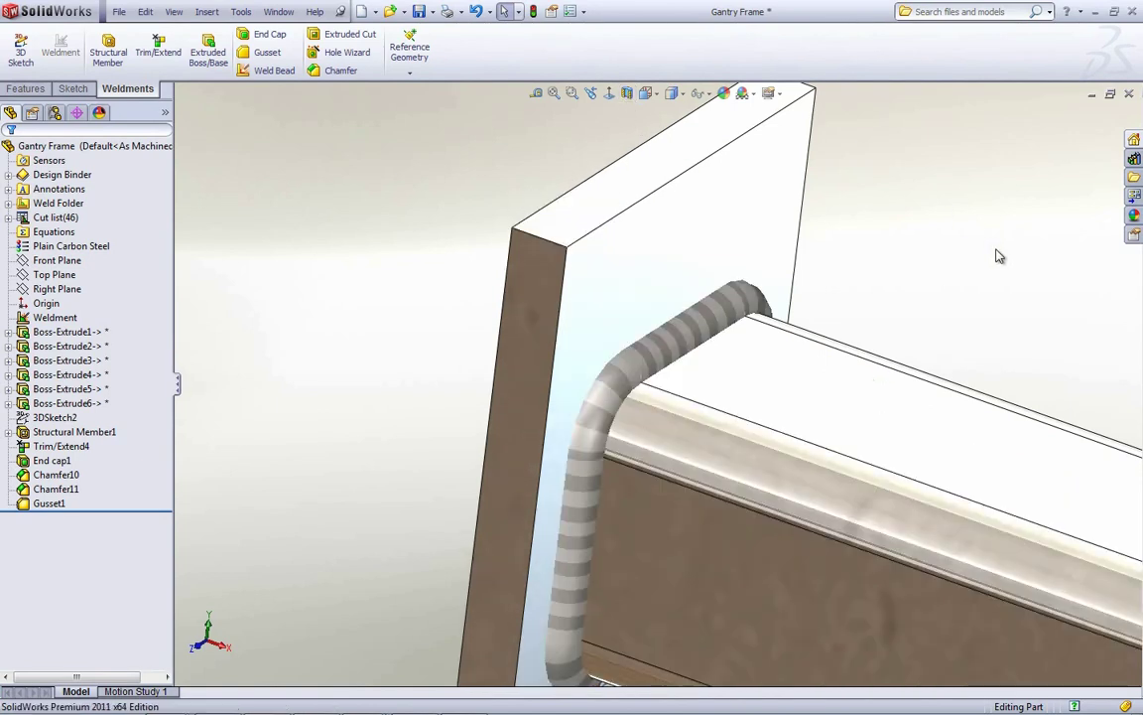
# Start a weld bead on the two chamfer faces of the angled and vertical tubes' mitred corner, running all around
pyautogui.scroll(3, 959, 322)
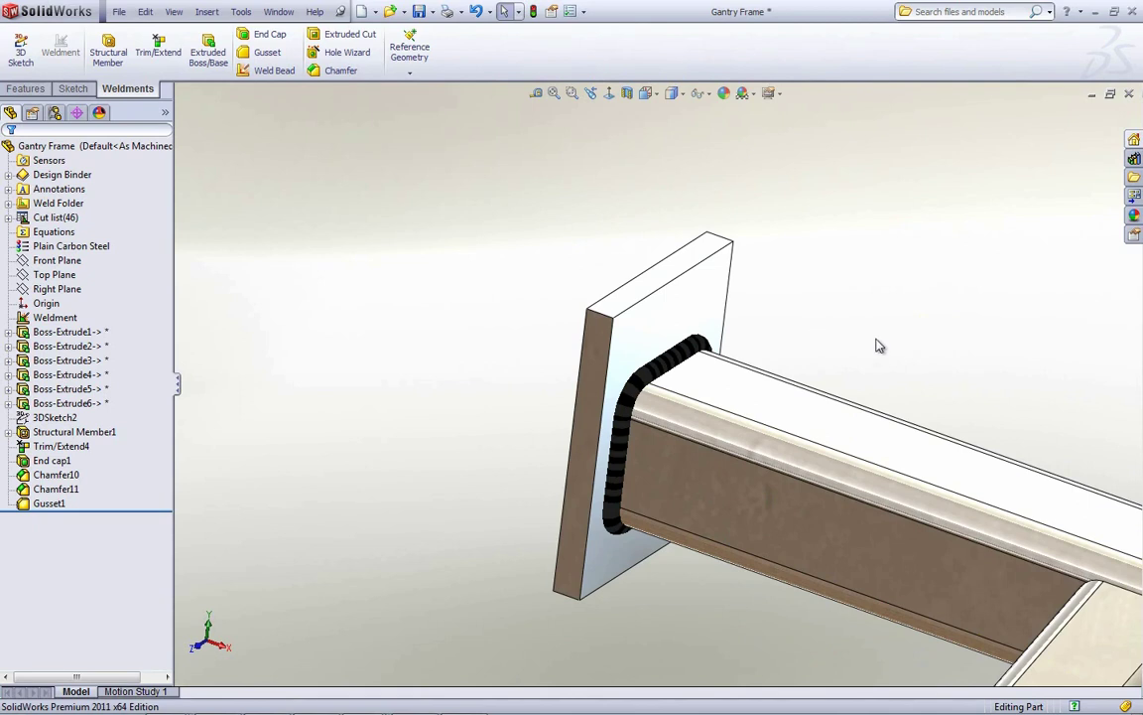
pyautogui.scroll(6, 923, 363)
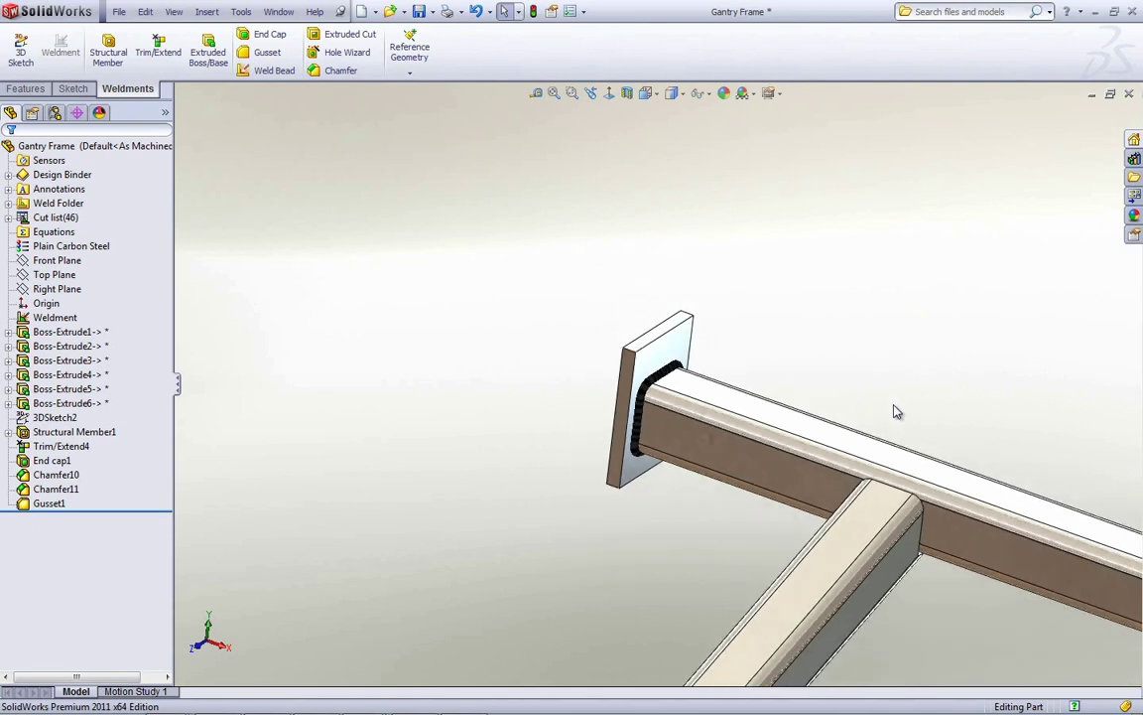
pyautogui.scroll(-6, 601, 620)
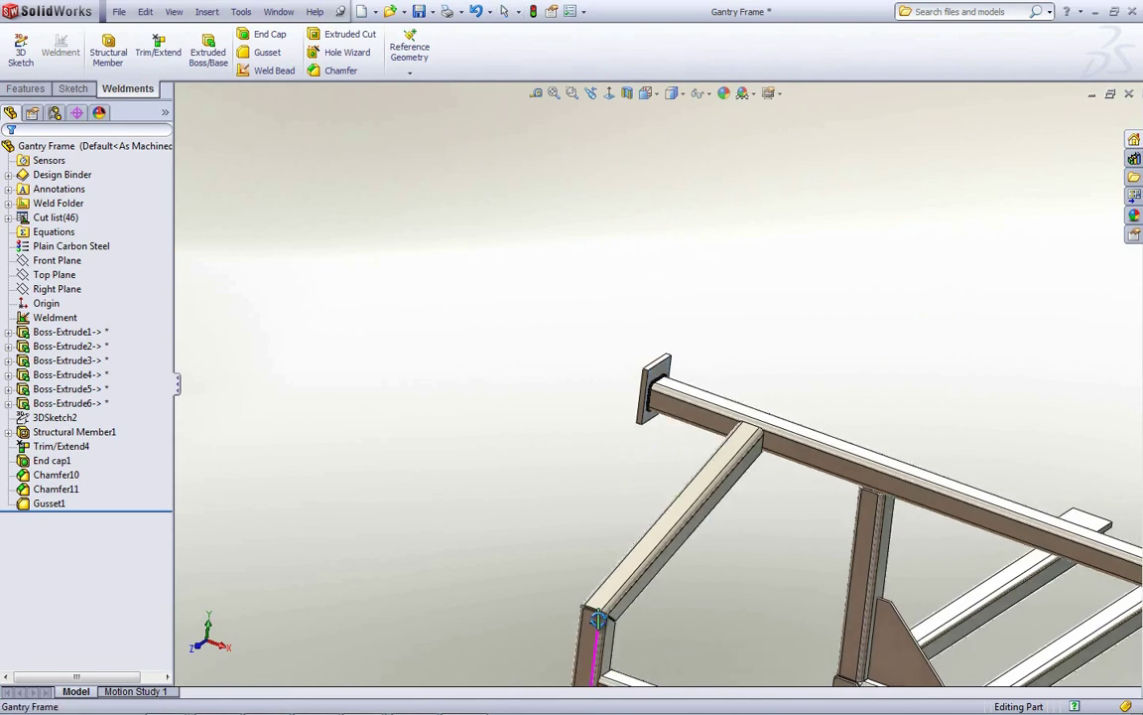
pyautogui.scroll(-6, 641, 561)
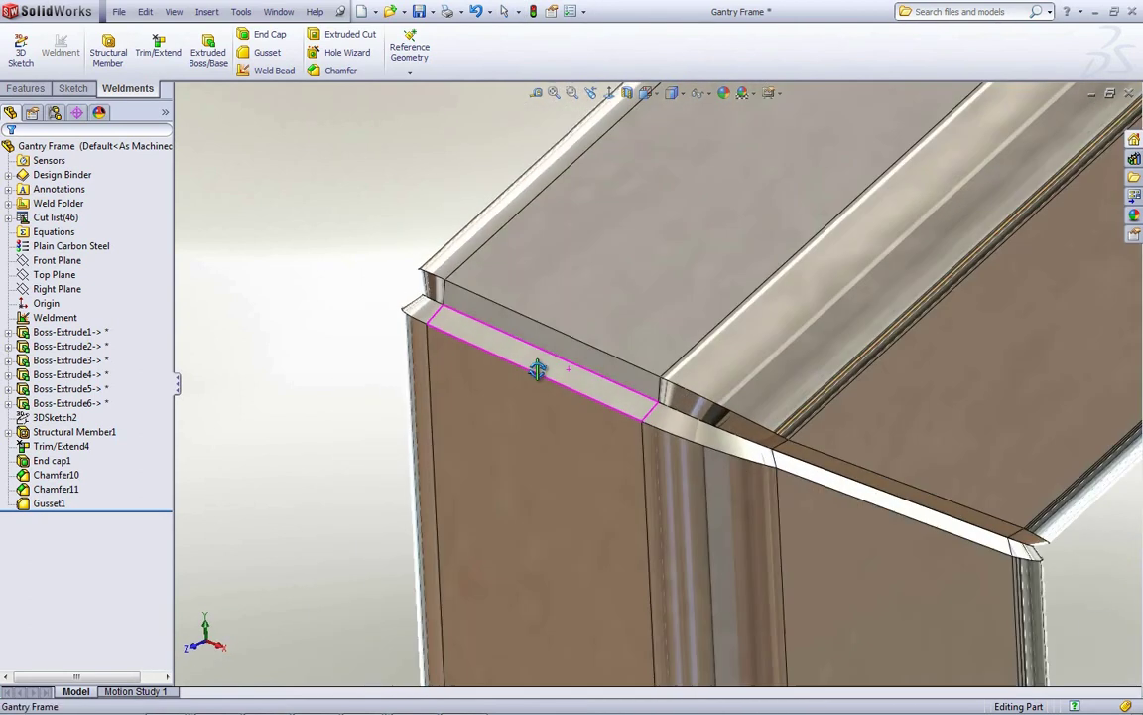
pyautogui.moveTo(535, 369); pyautogui.dragTo(306, 242, button='middle')
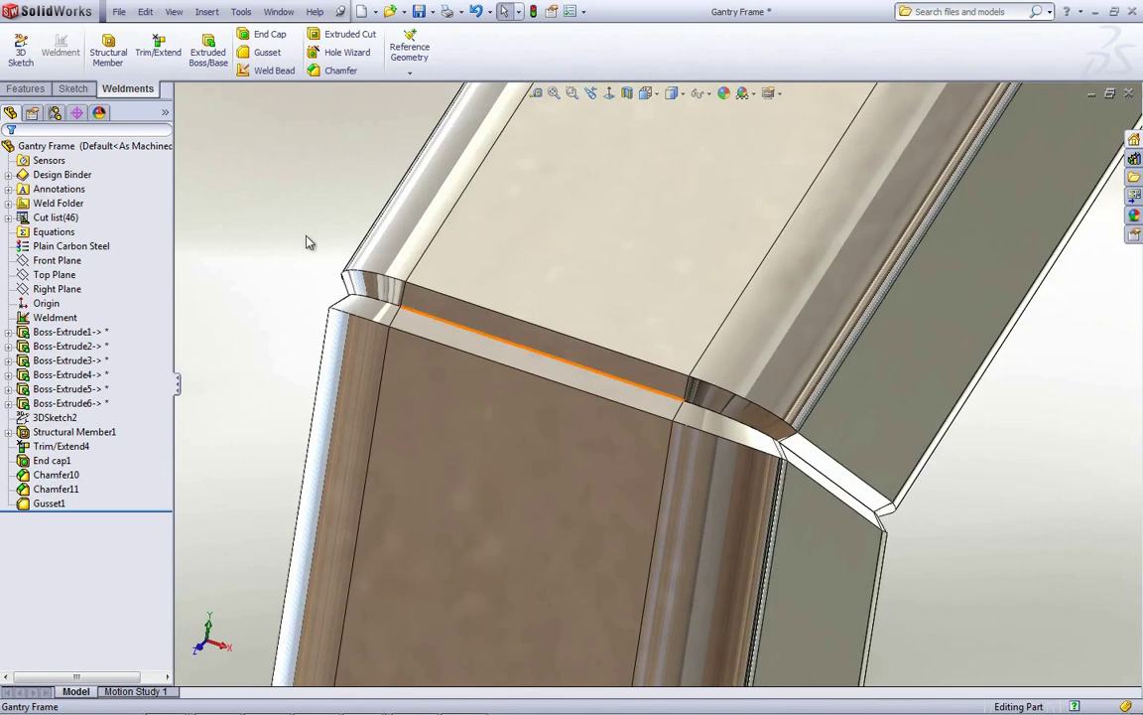
pyautogui.click(268, 70)
pyautogui.click(443, 313)
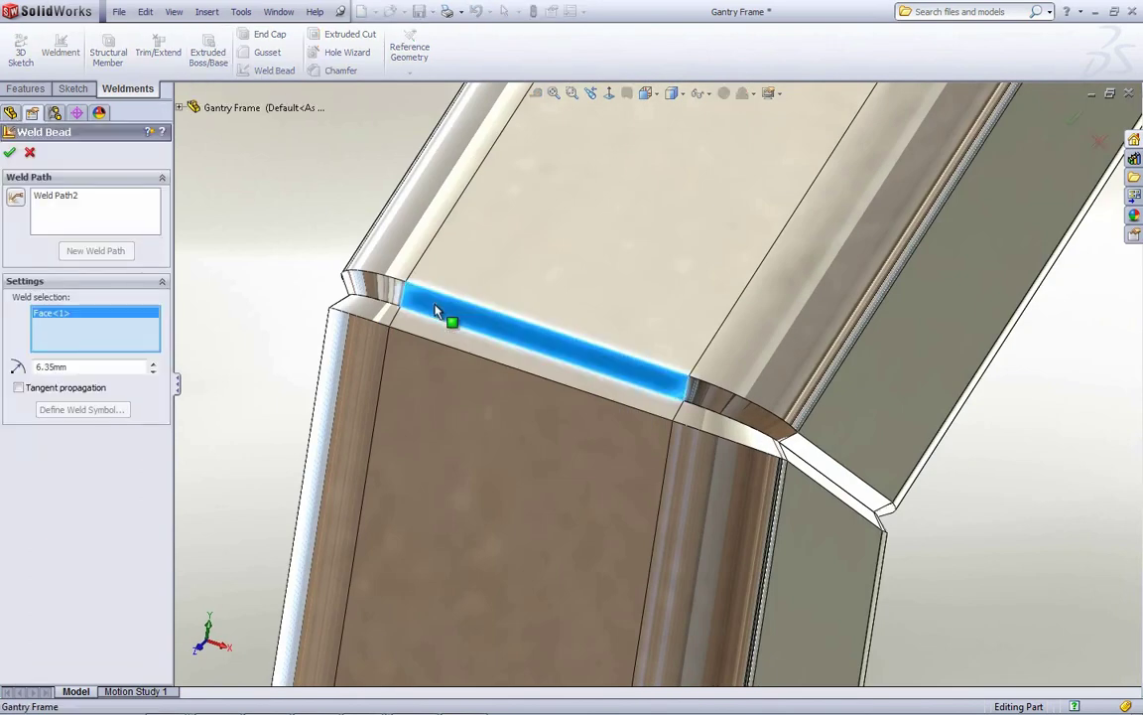
pyautogui.click(437, 332)
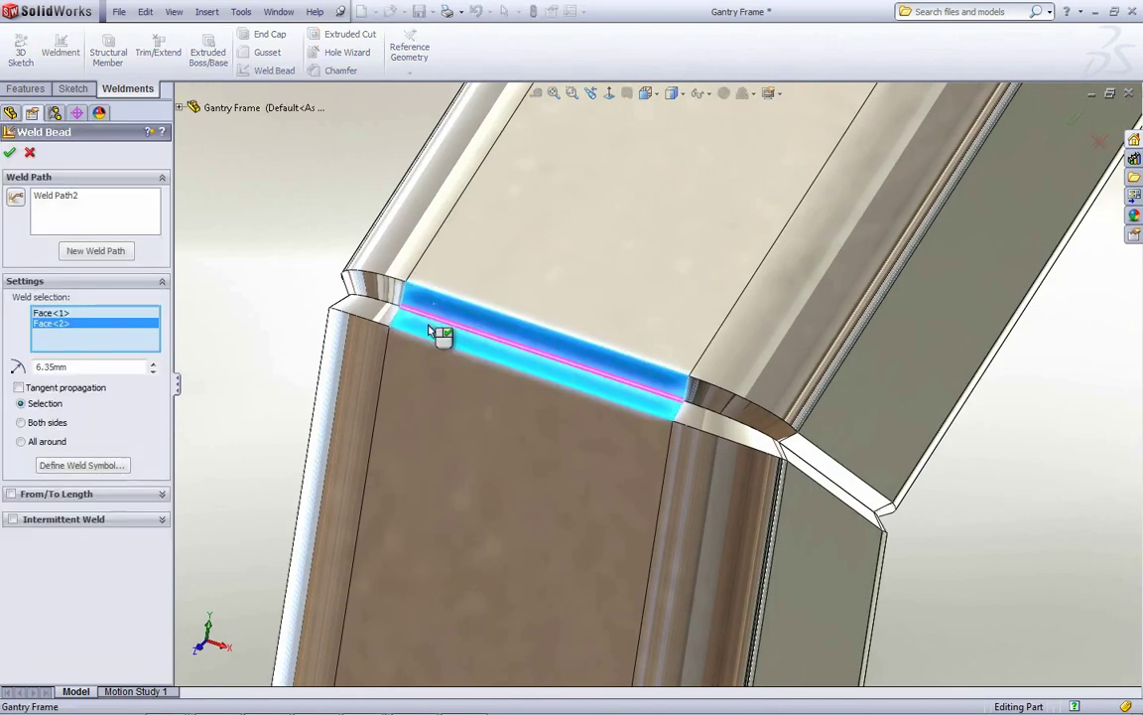
pyautogui.click(21, 442)
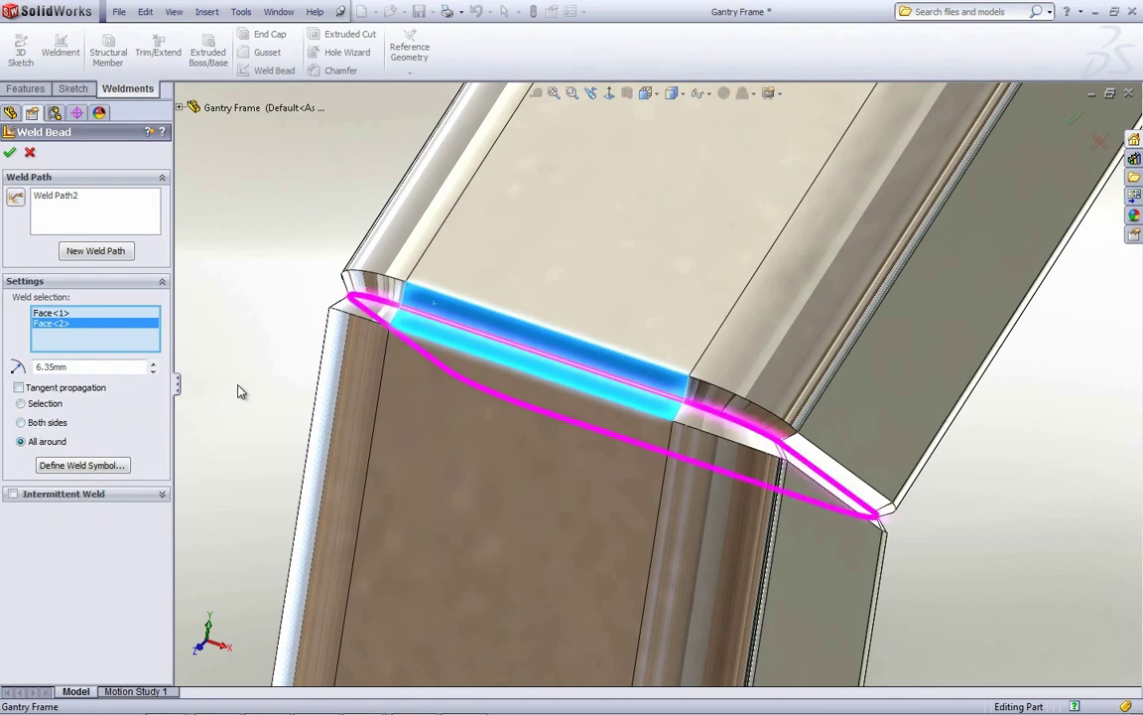
pyautogui.keyDown('ctrl'); pyautogui.click(125, 312); pyautogui.keyUp('ctrl')
# Assign the V Groove symbol above the weld symbol's reference line and create the mitred corner's weld bead
pyautogui.click(103, 465)
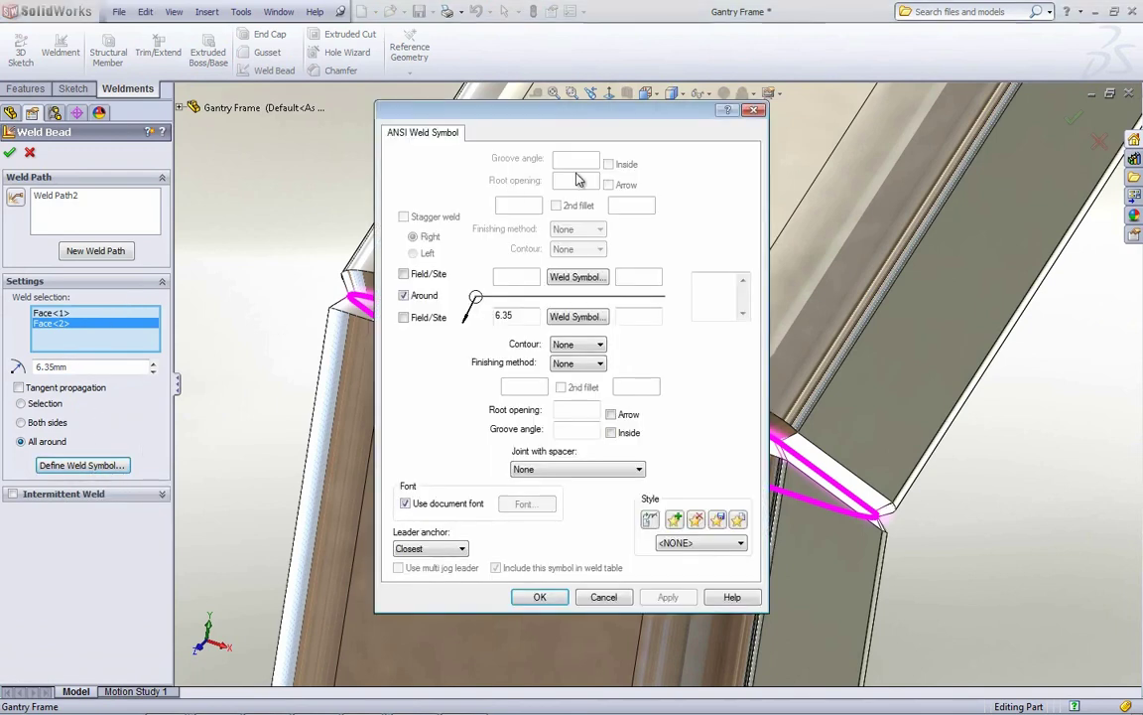
pyautogui.click(589, 280)
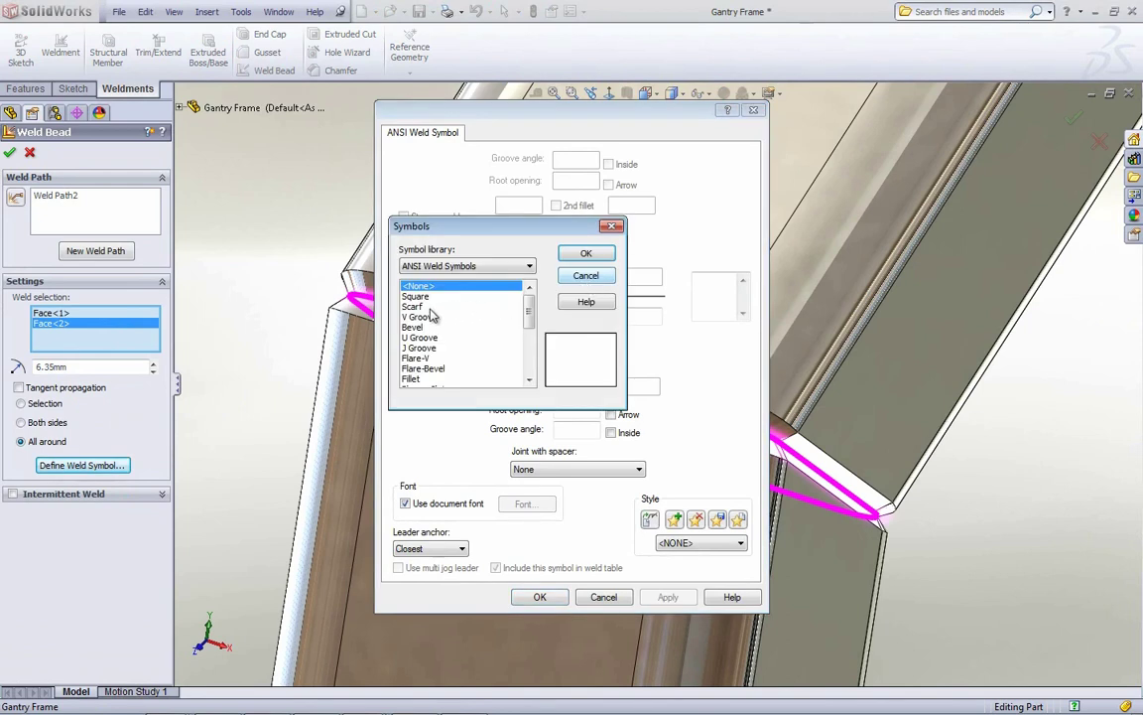
pyautogui.click(415, 325)
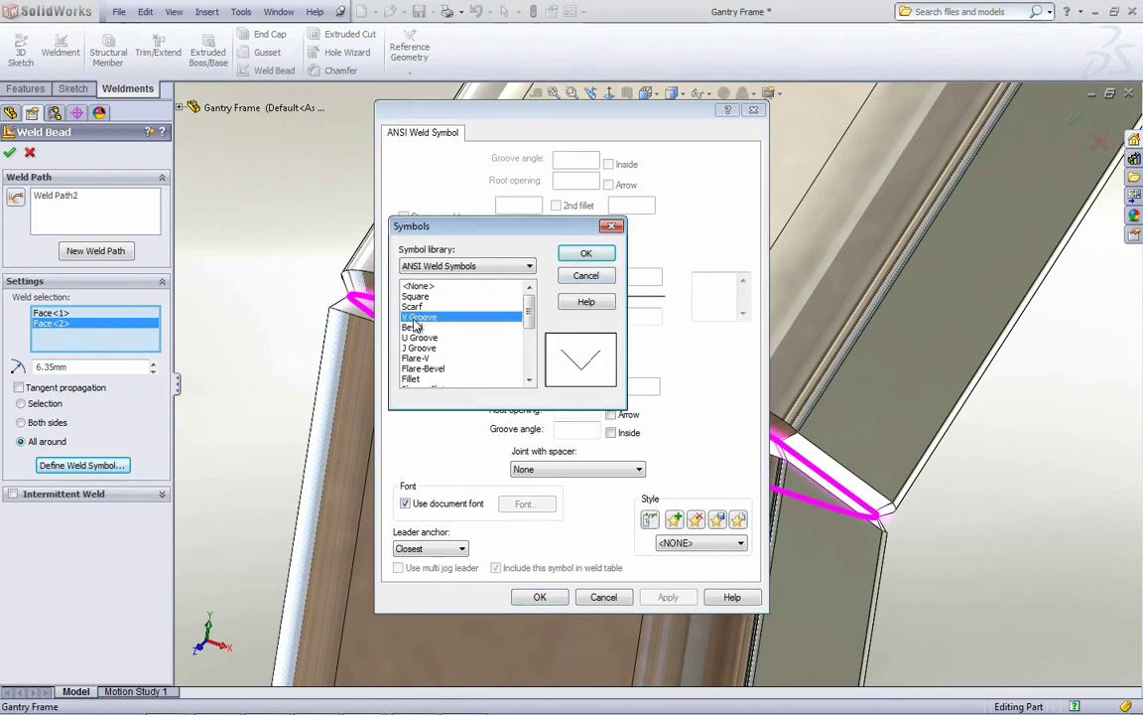
pyautogui.click(586, 254)
pyautogui.click(540, 597)
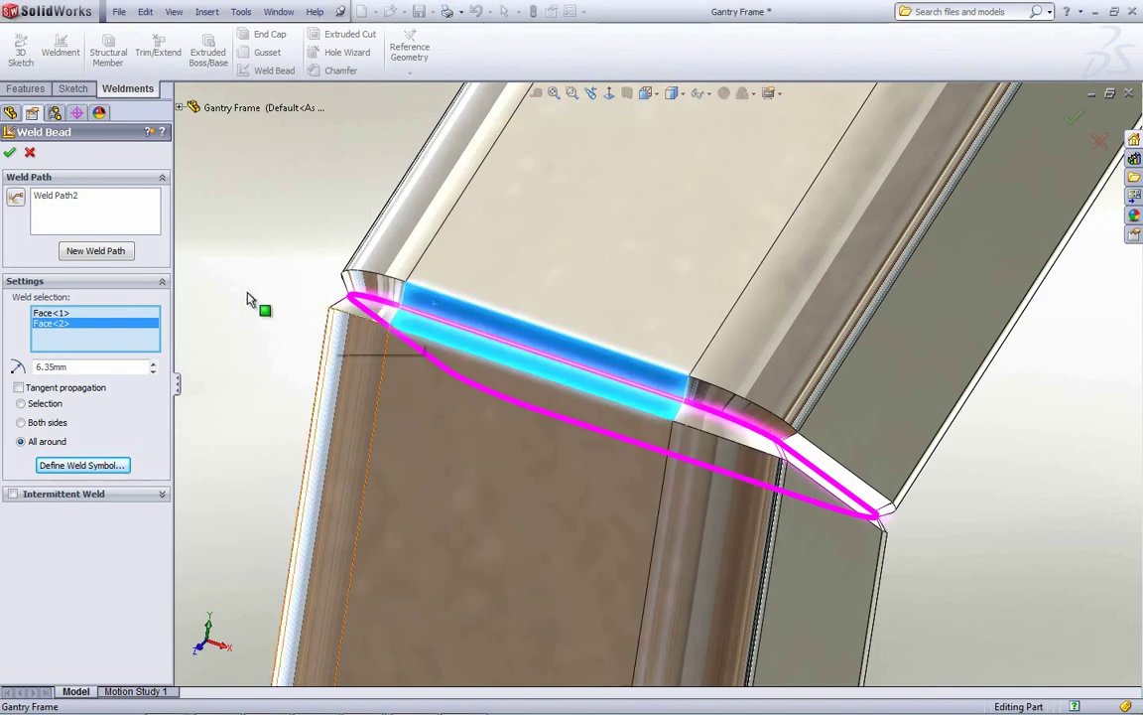
pyautogui.click(10, 153)
# Examine the joint between the vertical tube and the horizontal cross tube below the mitred corner
pyautogui.moveTo(587, 311); pyautogui.dragTo(781, 368, button='middle')
pyautogui.scroll(6, 1002, 536)
pyautogui.scroll(4, 923, 566)
pyautogui.moveTo(811, 622); pyautogui.dragTo(822, 392, button='middle')
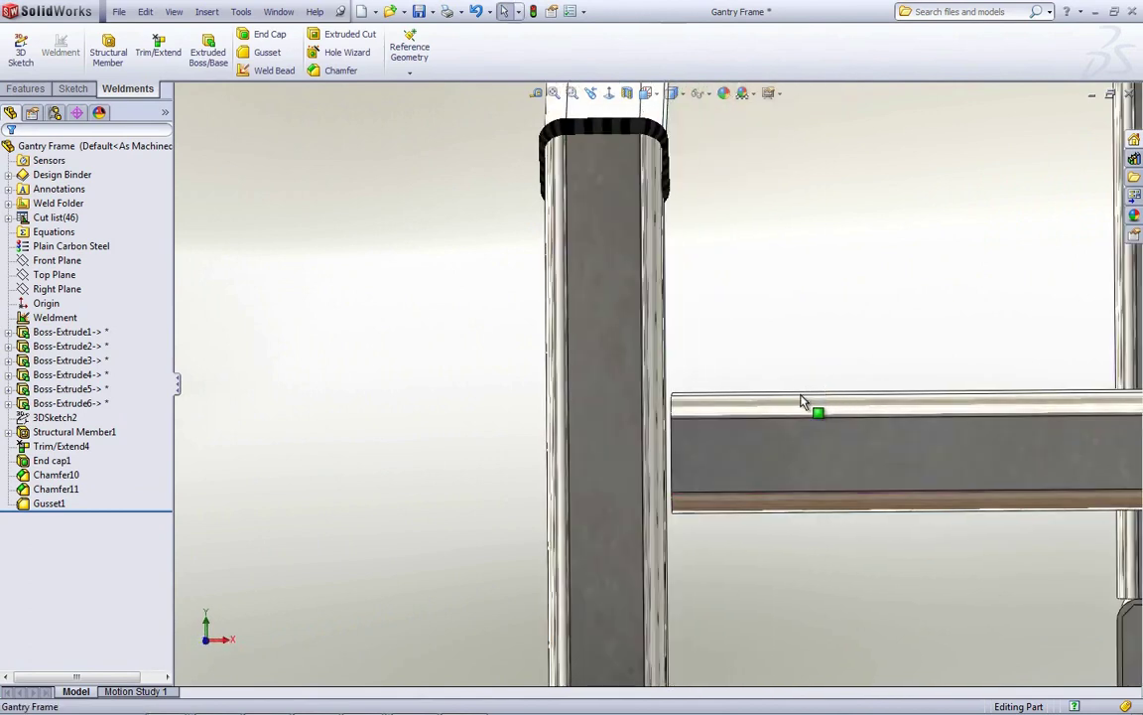
pyautogui.scroll(-5, 626, 425)
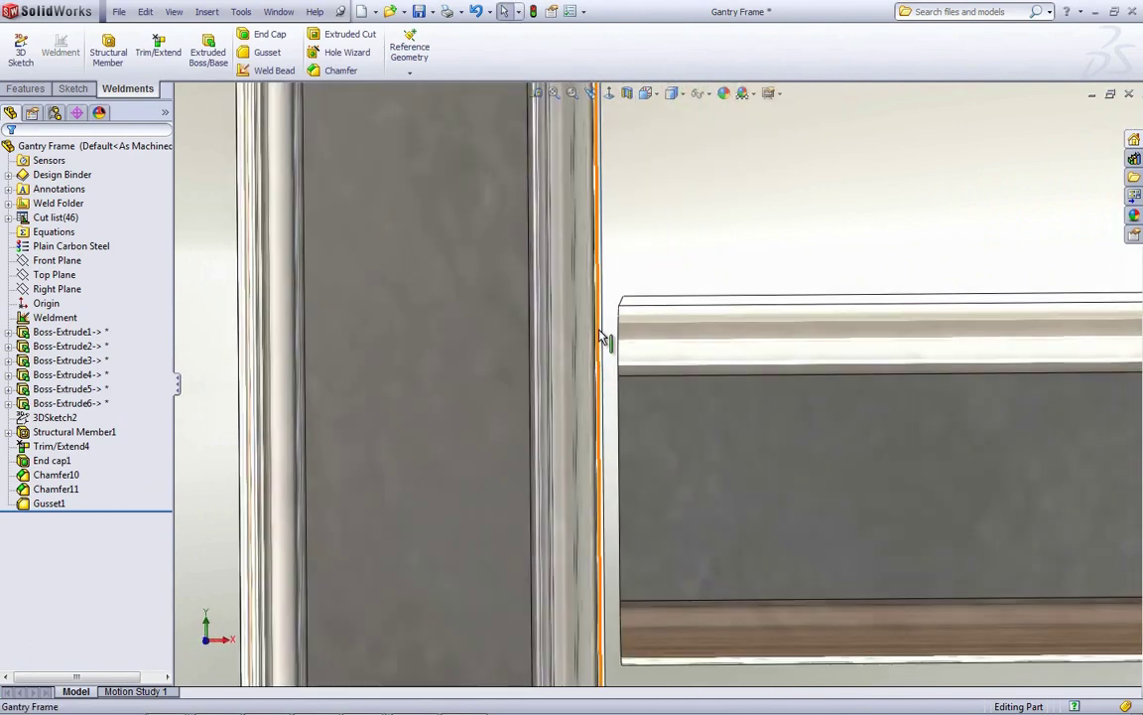
pyautogui.scroll(3, 695, 377)
pyautogui.moveTo(853, 399); pyautogui.dragTo(806, 426, button='middle')
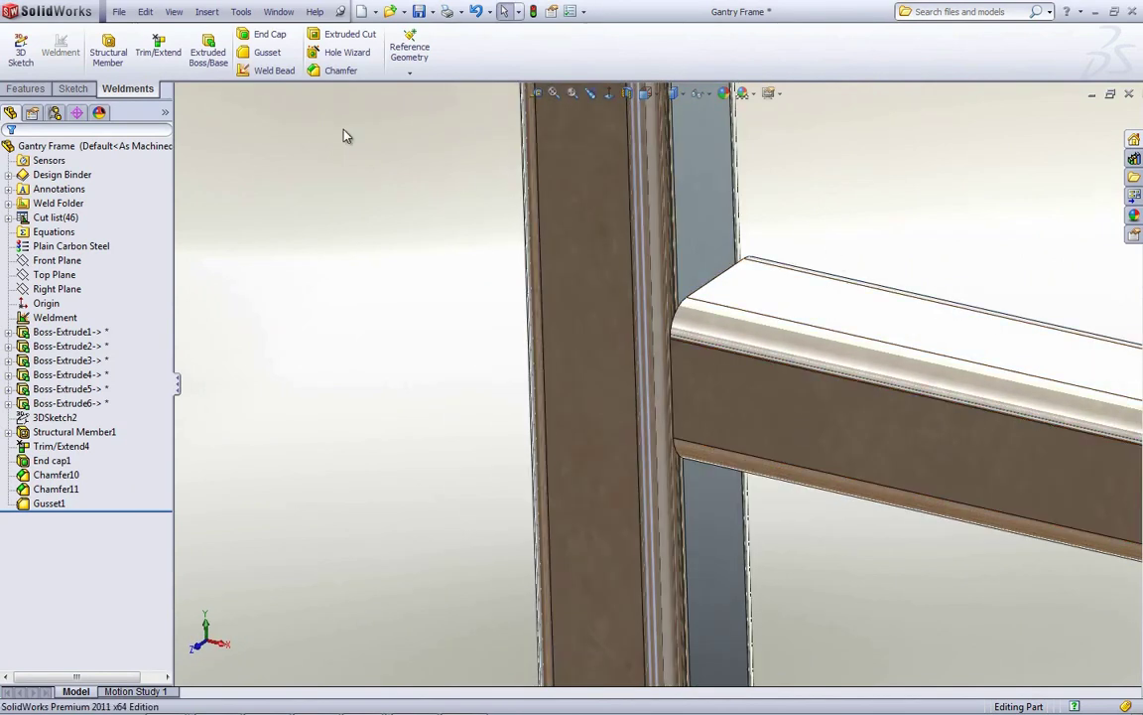
# Add an all-around weld bead between the vertical tube's side face and the upper face of the horizontal cross tube
pyautogui.click(274, 71)
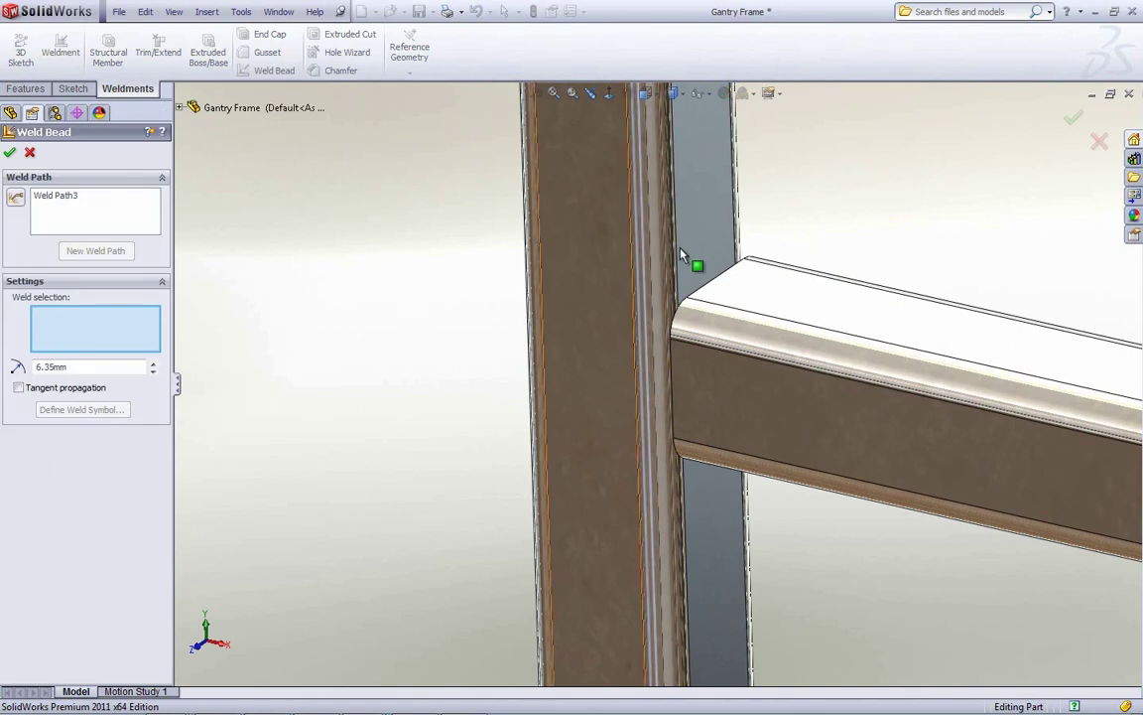
pyautogui.click(713, 254)
pyautogui.click(752, 290)
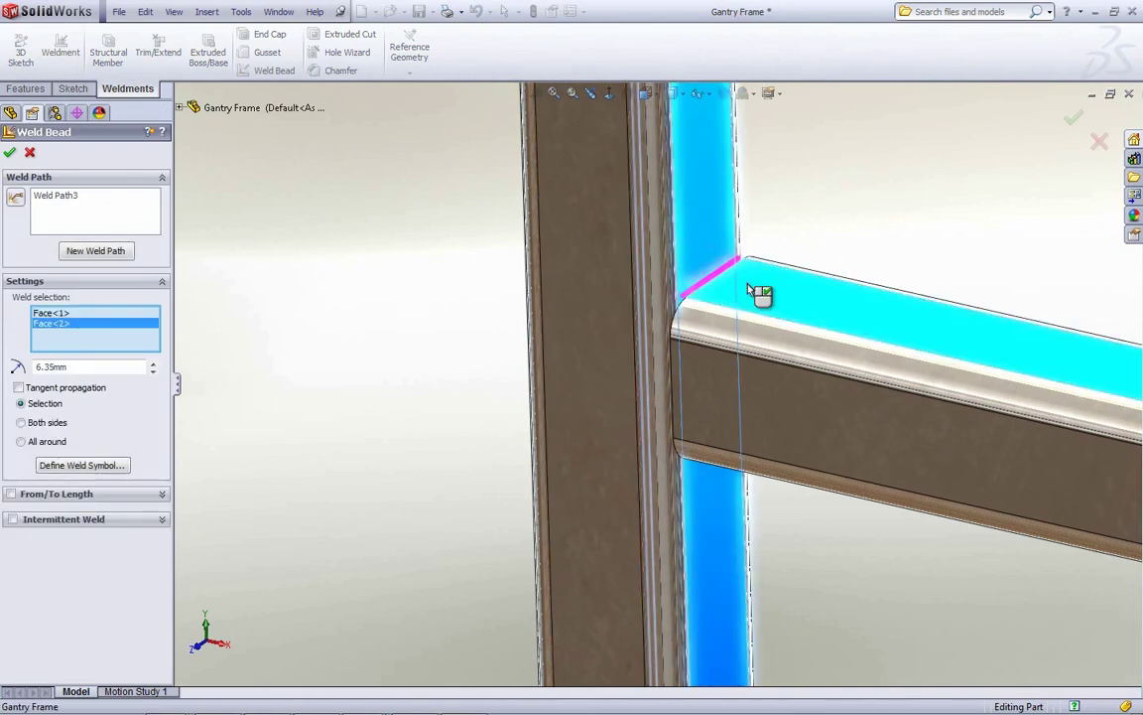
pyautogui.click(21, 442)
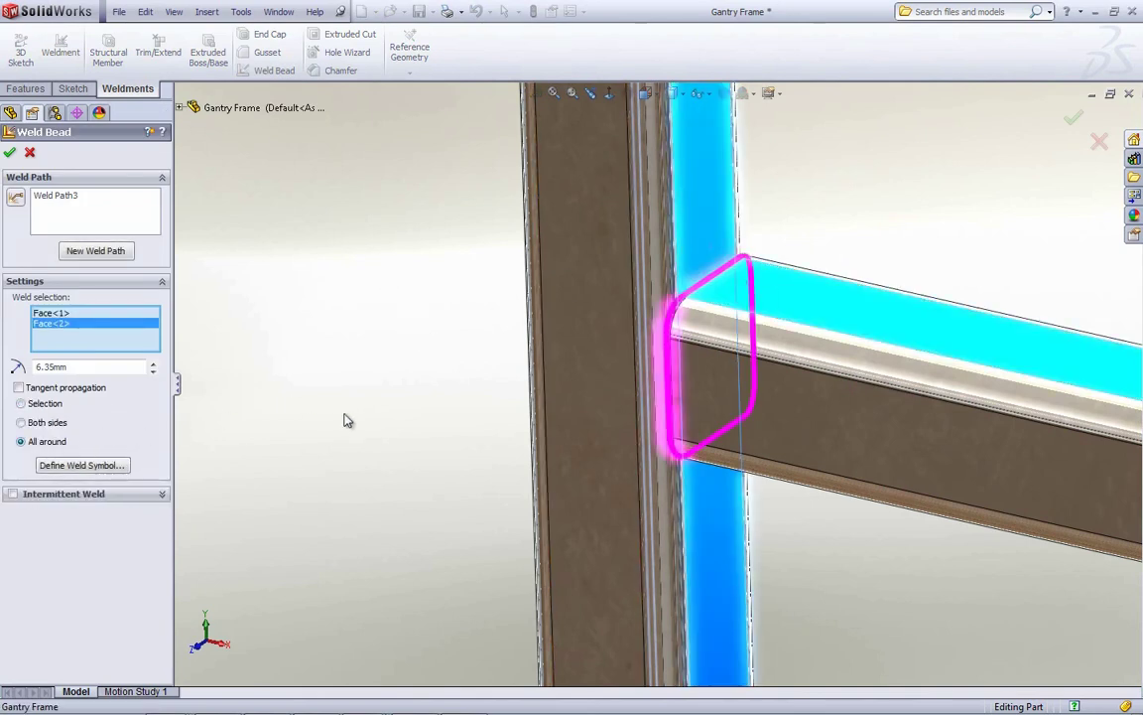
pyautogui.click(10, 155)
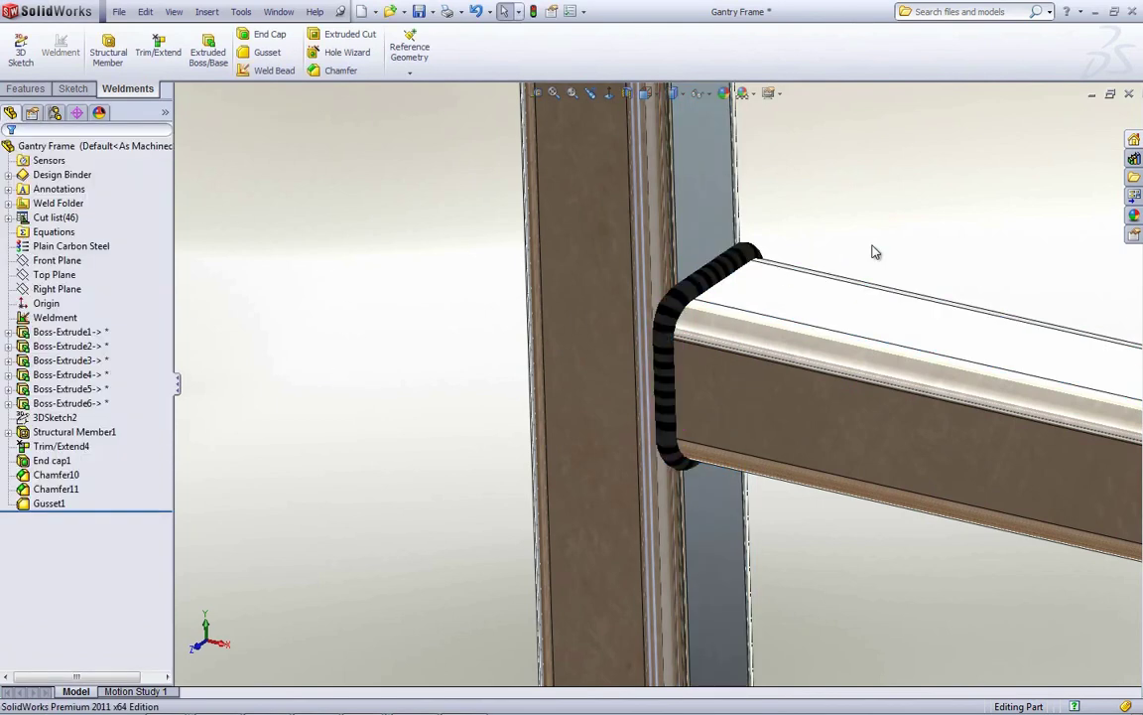
# Start a weld bead between the gusset's side face and the upper face of the horizontal tube beneath it, applied to both sides
pyautogui.moveTo(855, 489); pyautogui.dragTo(866, 466, button='middle')
pyautogui.scroll(5, 893, 298)
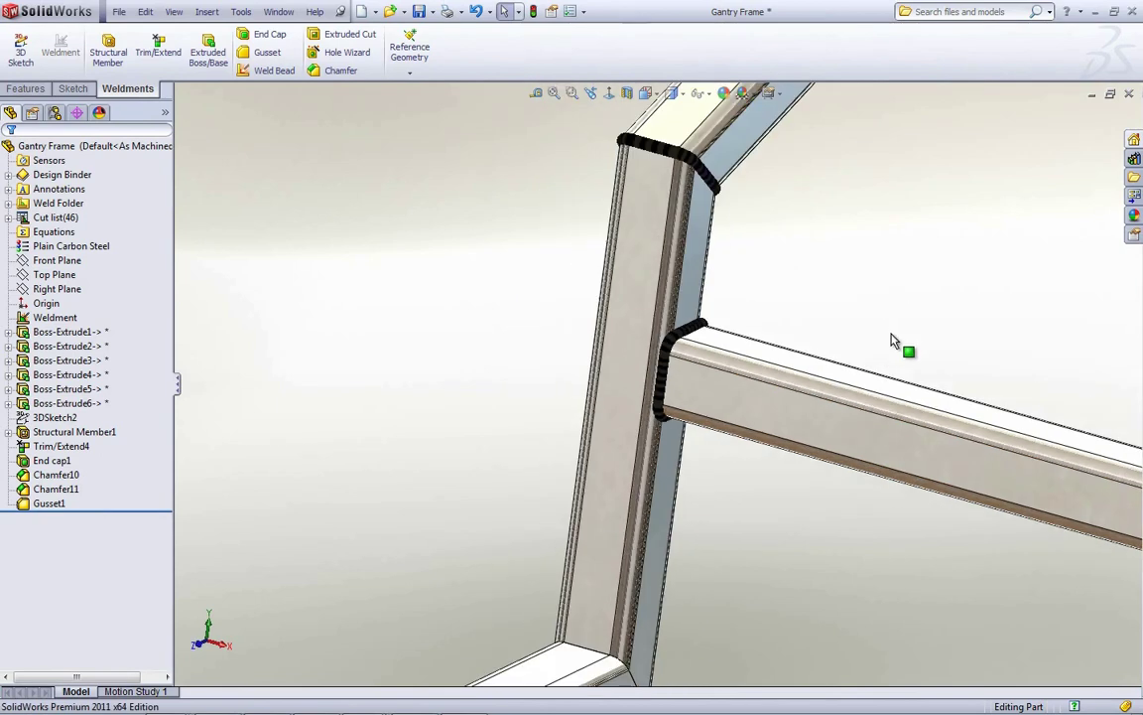
pyautogui.scroll(2, 948, 410)
pyautogui.scroll(-8, 899, 403)
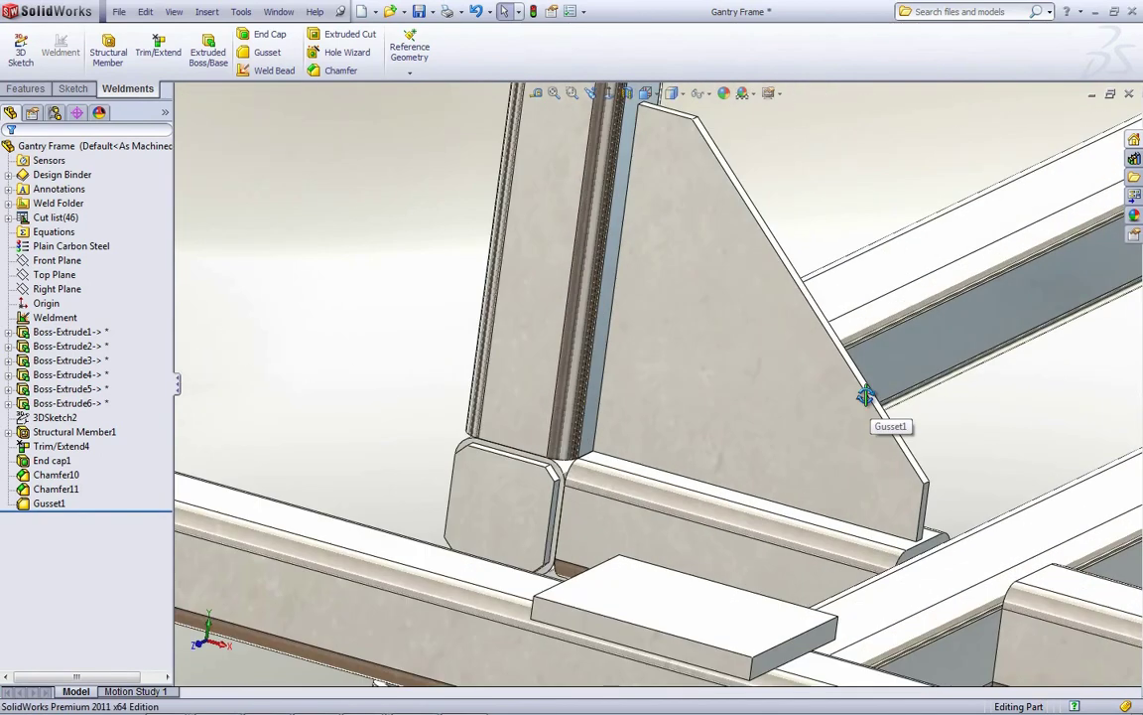
pyautogui.scroll(-4, 834, 387)
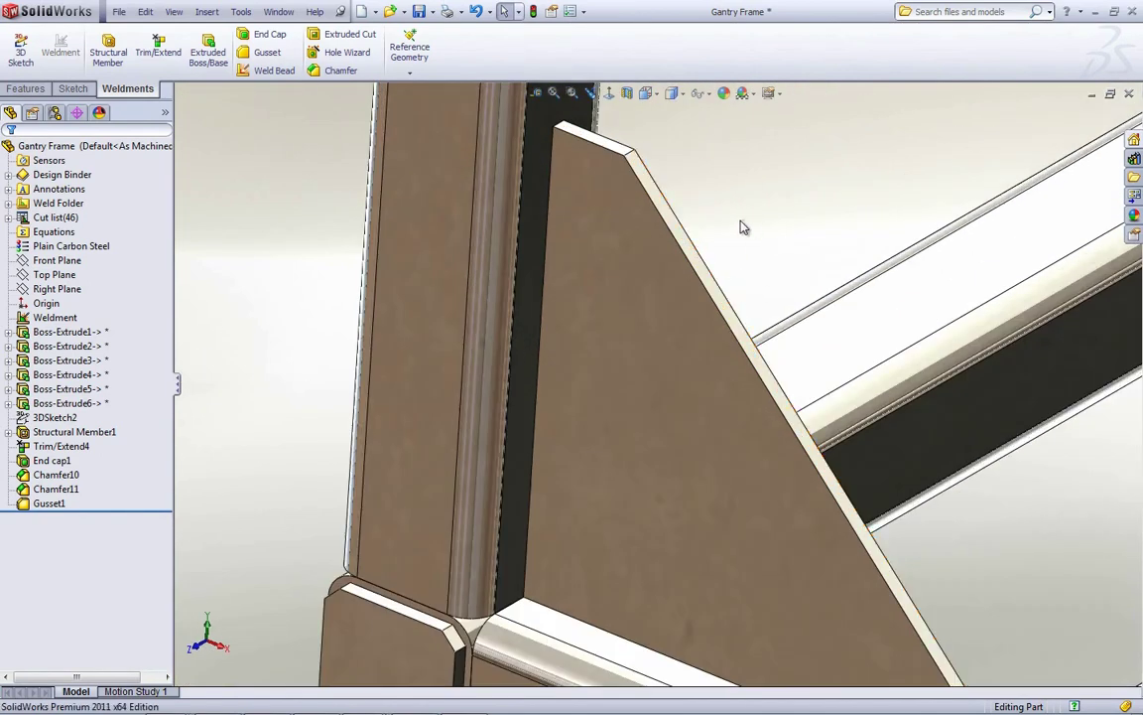
pyautogui.click(274, 75)
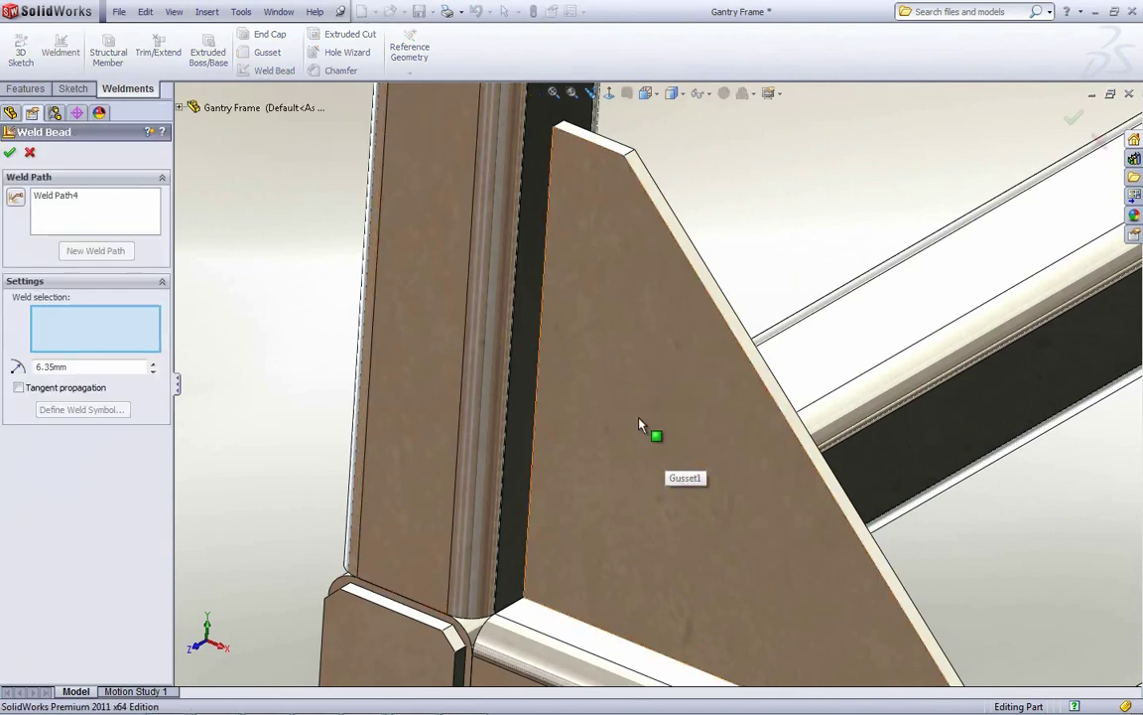
pyautogui.click(640, 432)
pyautogui.click(606, 641)
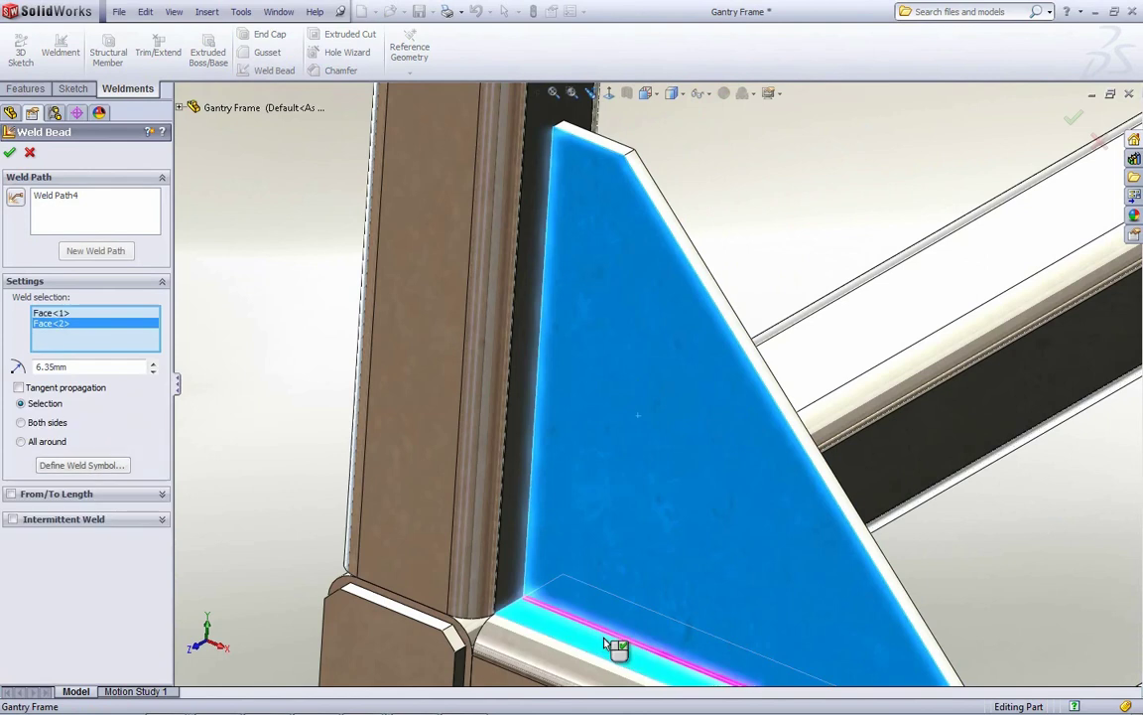
pyautogui.scroll(3, 695, 660)
pyautogui.scroll(-3, 799, 605)
pyautogui.moveTo(809, 590)
pyautogui.mouseDown(button='middle')
pyautogui.moveTo(812, 541)
pyautogui.moveTo(812, 581)
pyautogui.moveTo(807, 566)
pyautogui.mouseUp(button='middle')
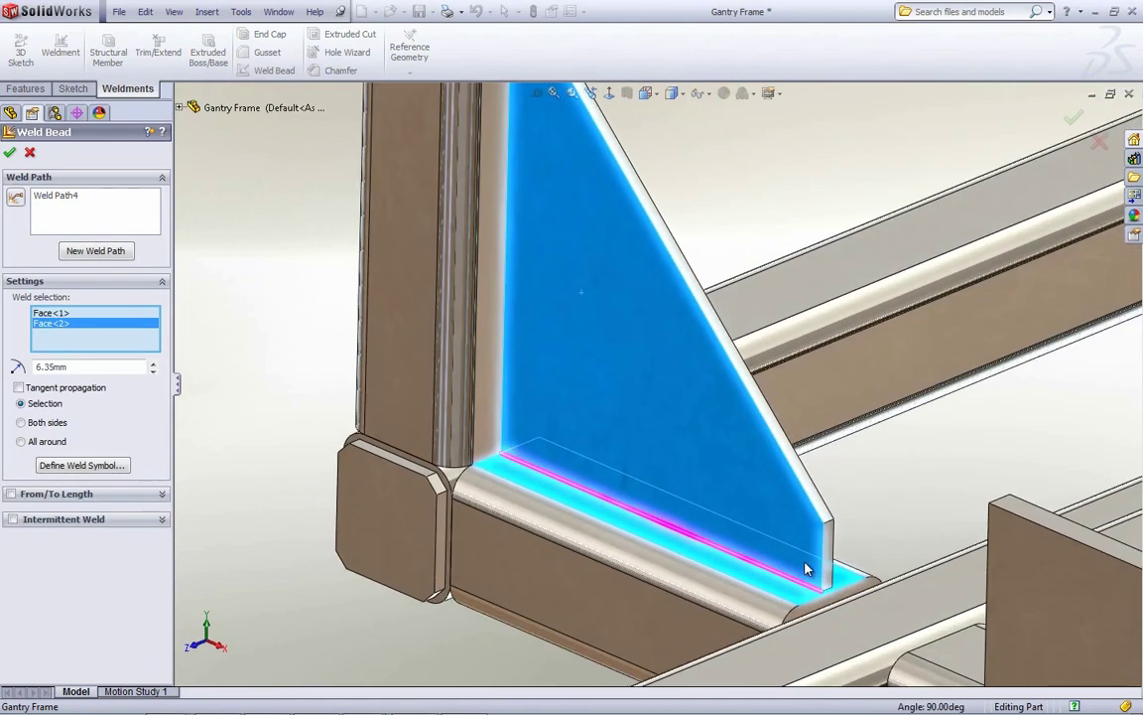
pyautogui.click(40, 422)
pyautogui.moveTo(827, 549); pyautogui.dragTo(800, 573, button='middle')
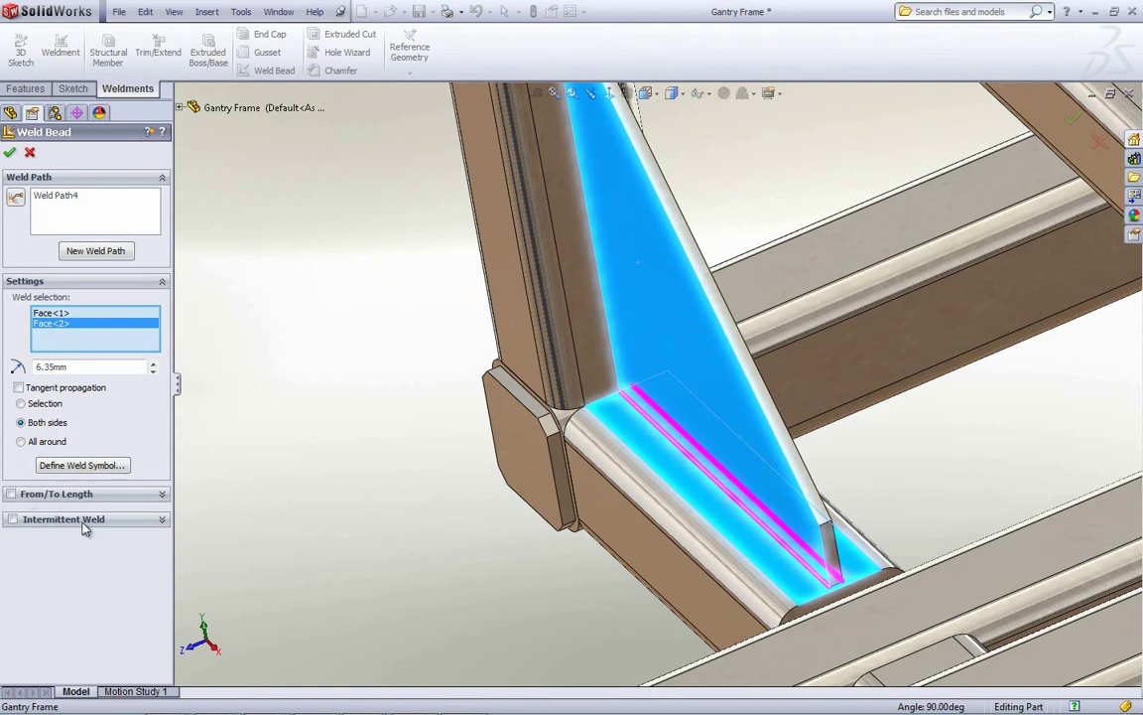
# Make the weld along the gusset's base intermittent and staggered, and create the bead
pyautogui.click(14, 521)
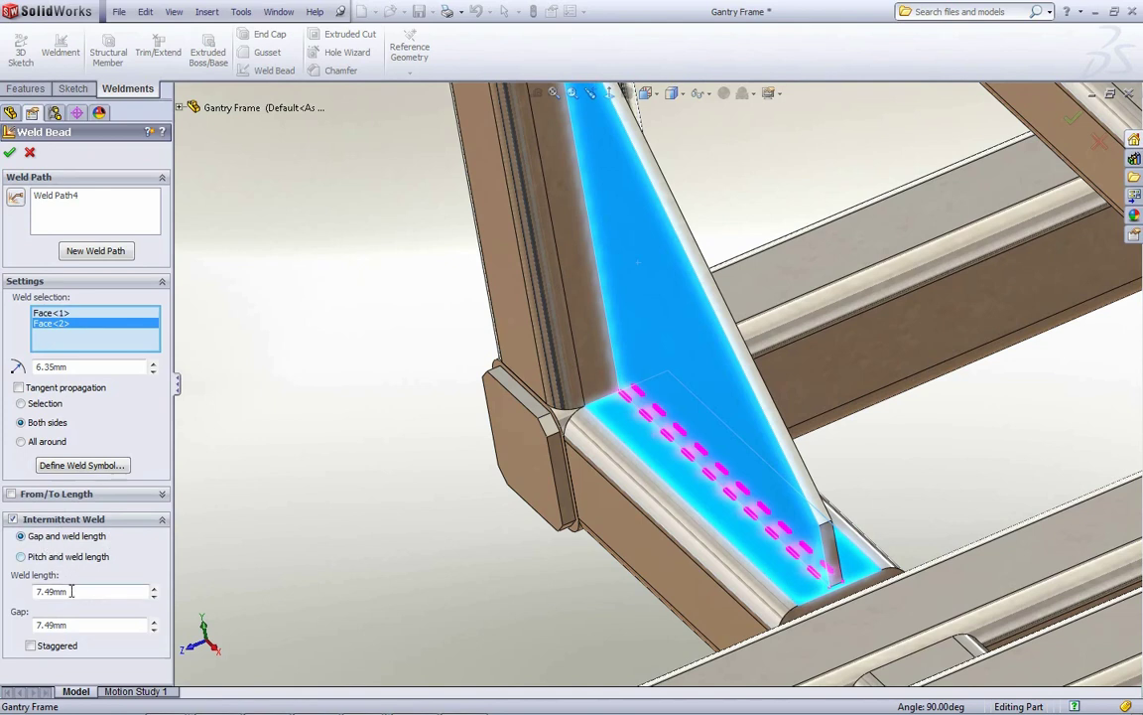
pyautogui.click(57, 647)
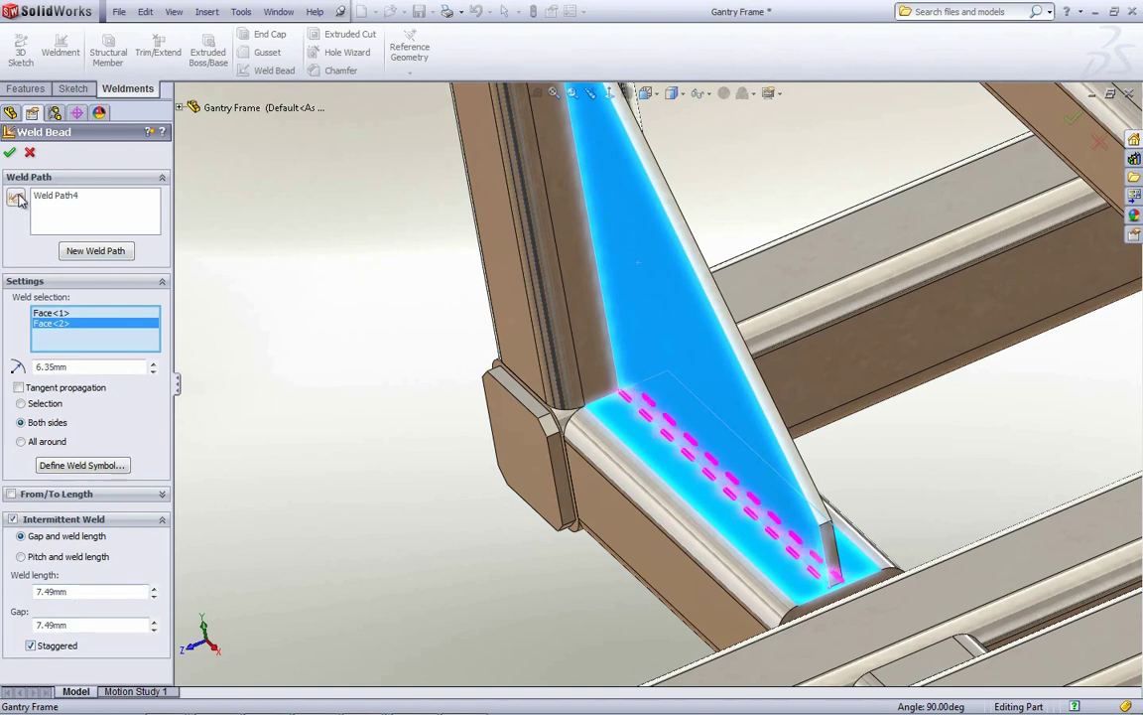
pyautogui.click(9, 152)
# Start a weld bead between the gusset's side face and the adjoining face of the vertical tube, applied to both sides
pyautogui.moveTo(896, 469); pyautogui.dragTo(667, 291, button='middle')
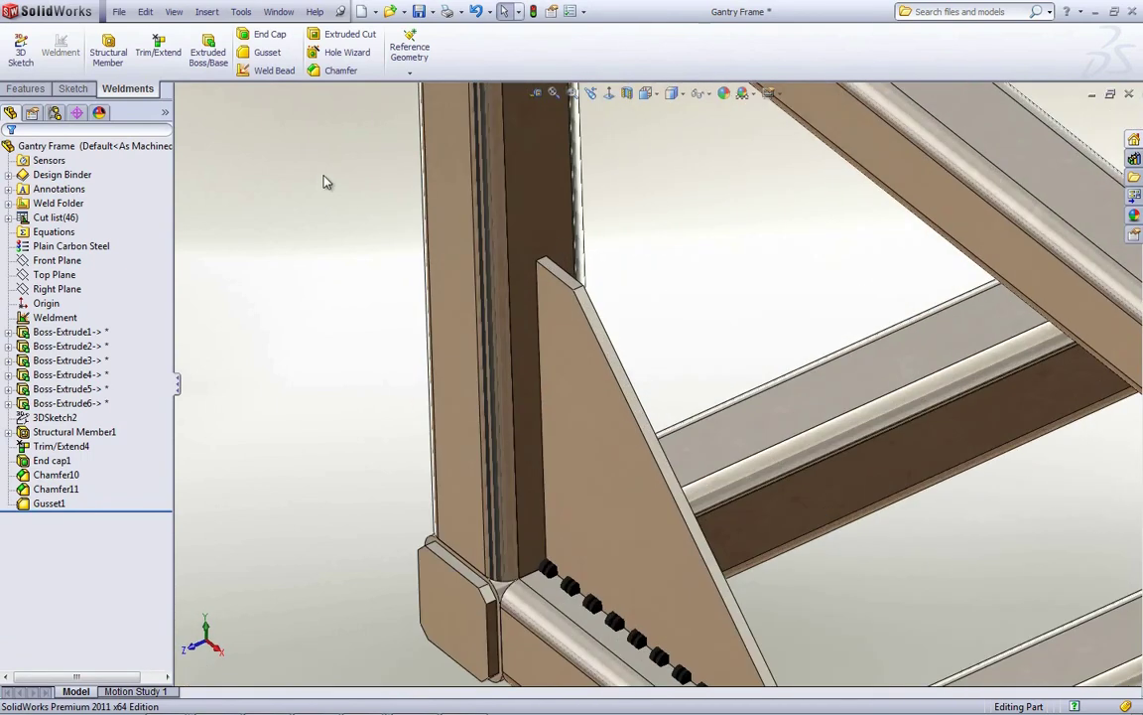
pyautogui.click(270, 70)
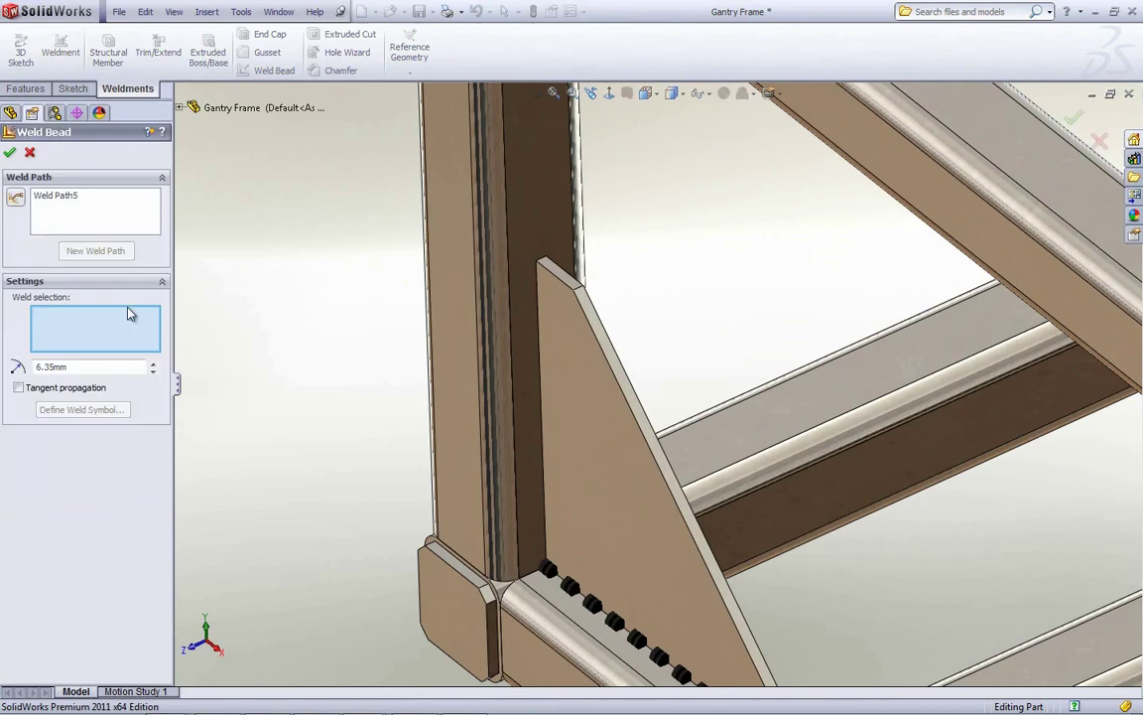
pyautogui.click(569, 444)
pyautogui.click(504, 316)
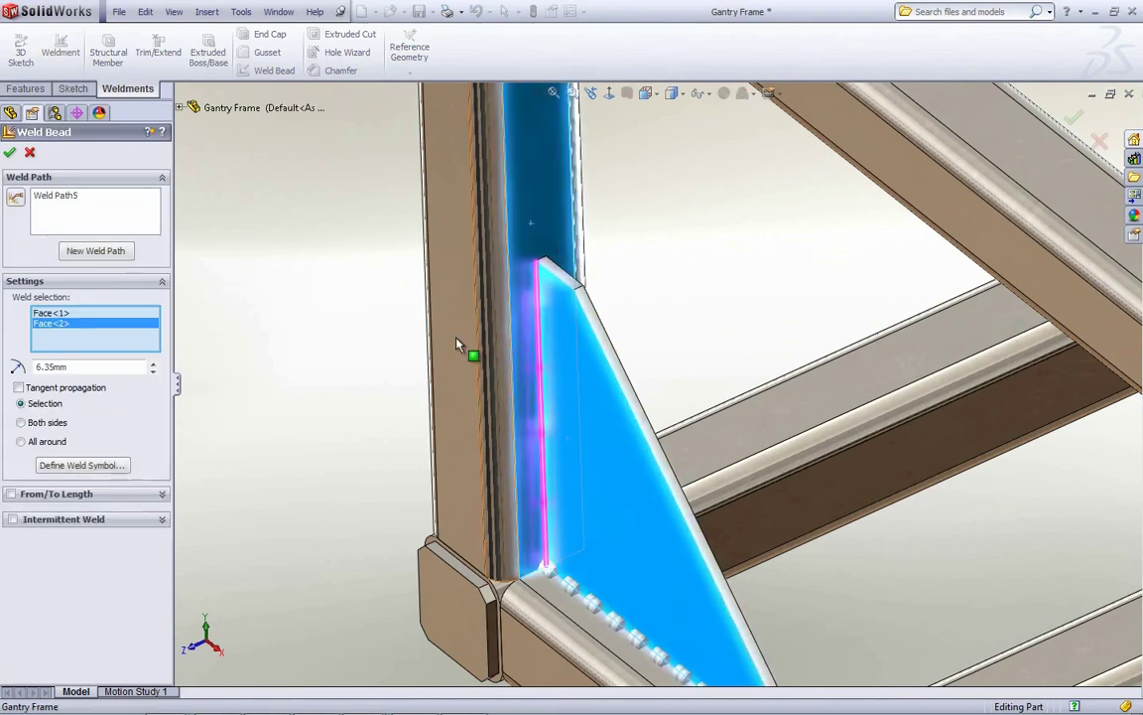
pyautogui.click(21, 423)
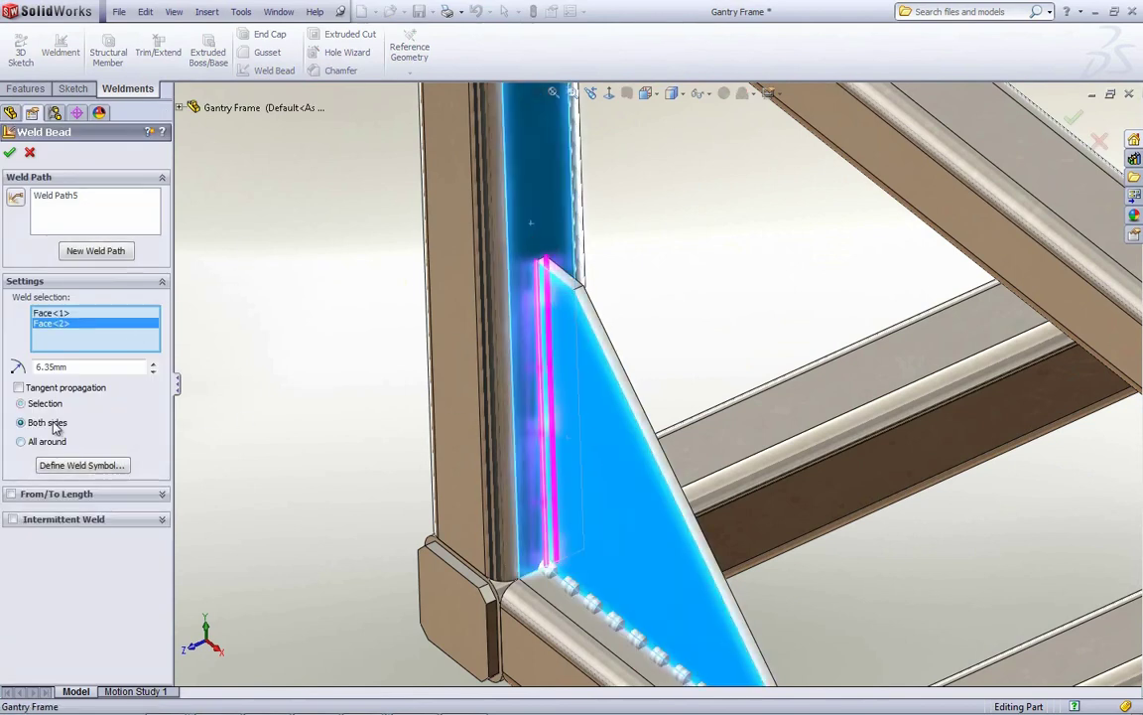
# Limit the vertical gusset weld to a length of about 104 mm starting about 24 mm from its lower end, and create it
pyautogui.click(11, 495)
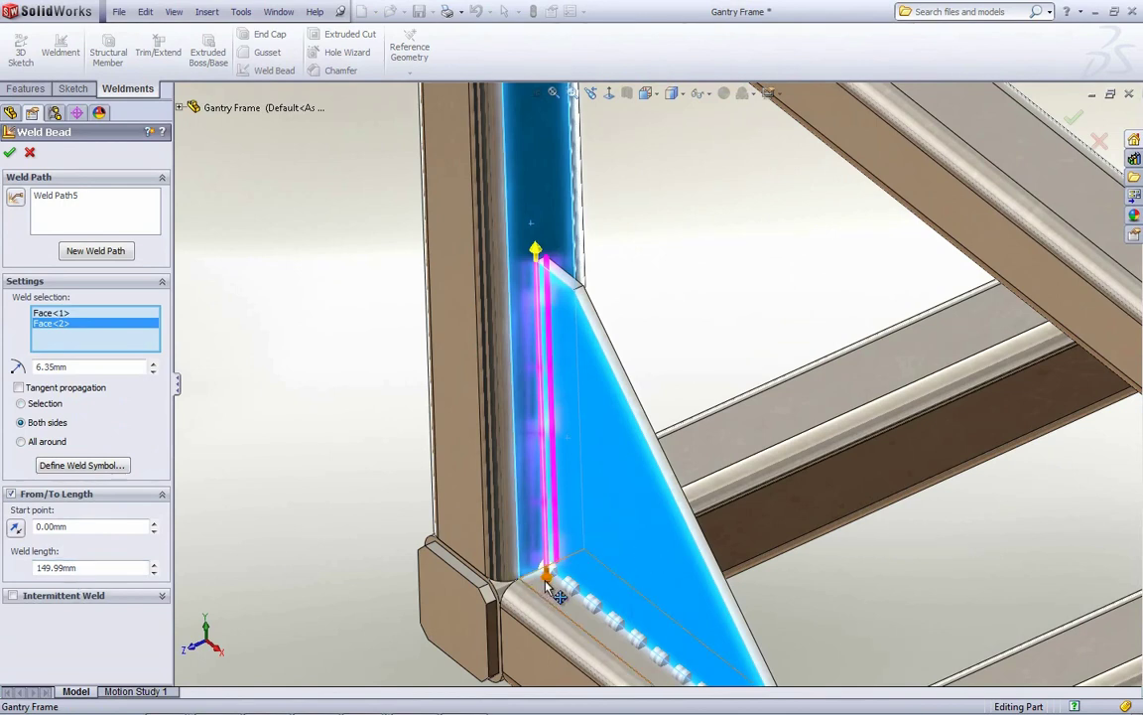
pyautogui.moveTo(541, 569); pyautogui.dragTo(552, 511)
pyautogui.moveTo(541, 316)
pyautogui.mouseDown()
pyautogui.moveTo(556, 375)
pyautogui.moveTo(549, 310)
pyautogui.mouseUp()
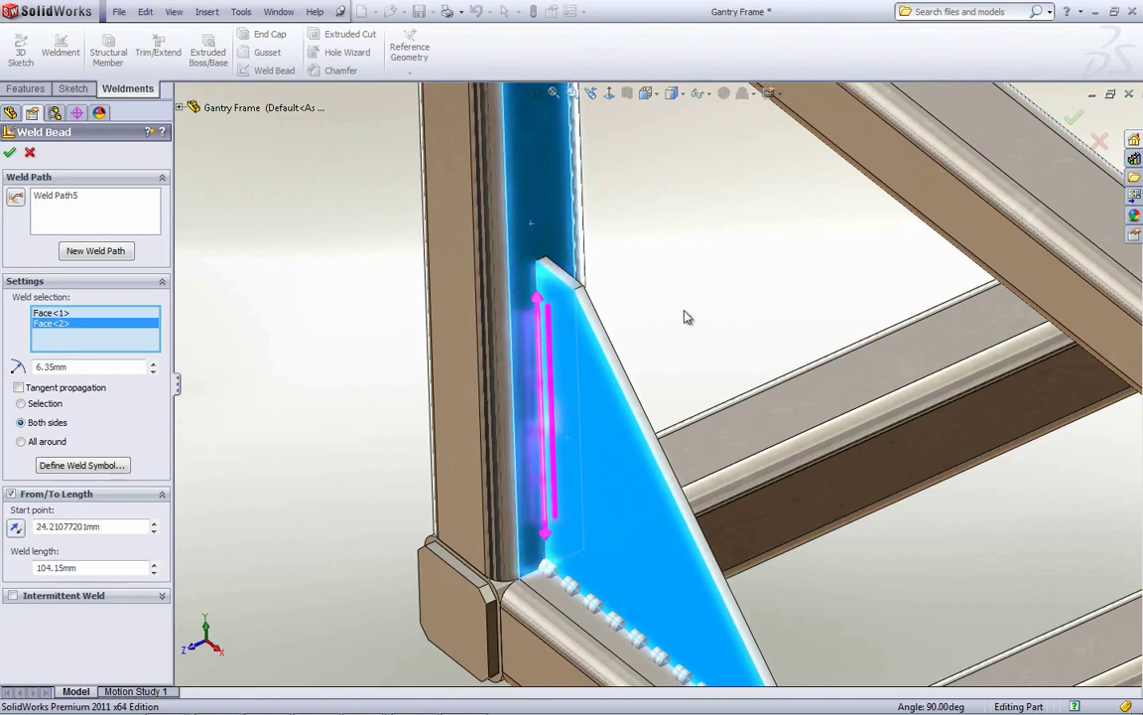
pyautogui.click(10, 152)
pyautogui.moveTo(733, 411); pyautogui.dragTo(673, 385, button='middle')
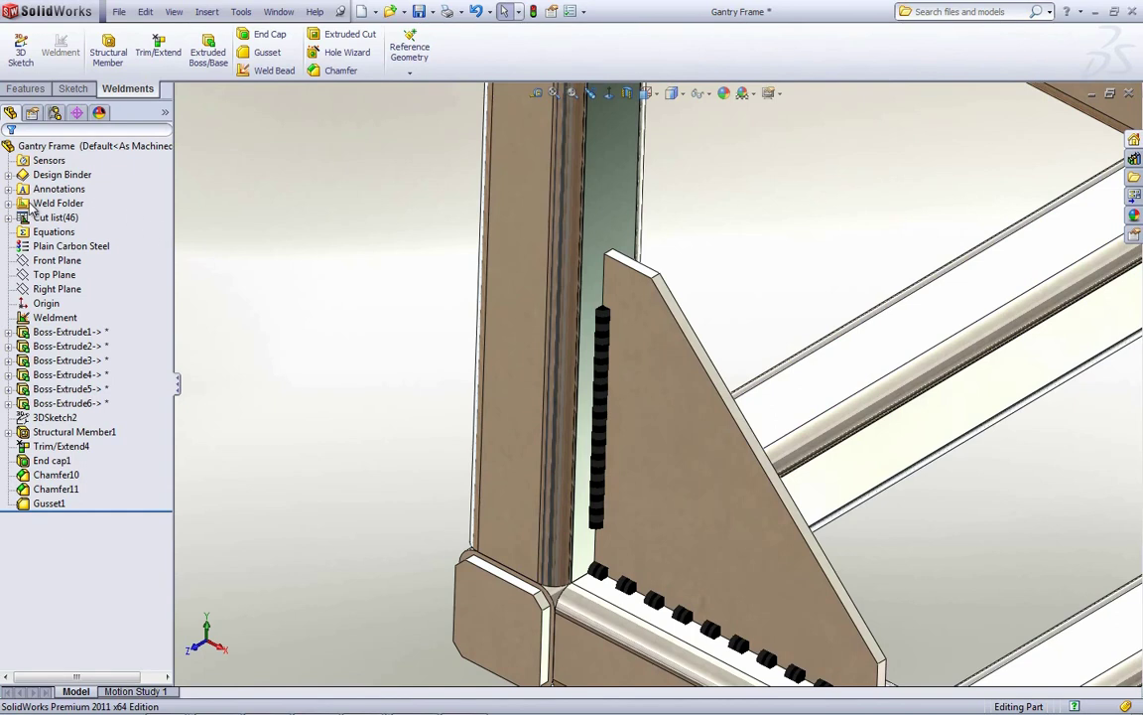
# Expand the Weld Folder and inspect which welds each of its fillet and V groove groups contains
pyautogui.click(9, 203)
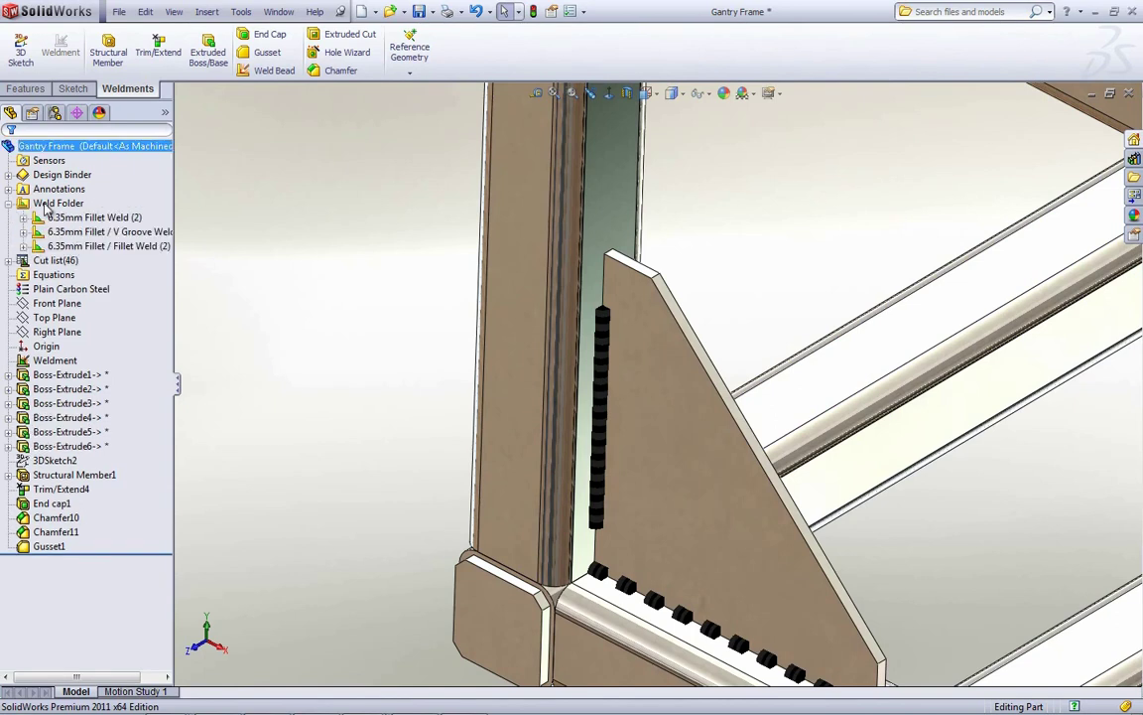
pyautogui.click(98, 218)
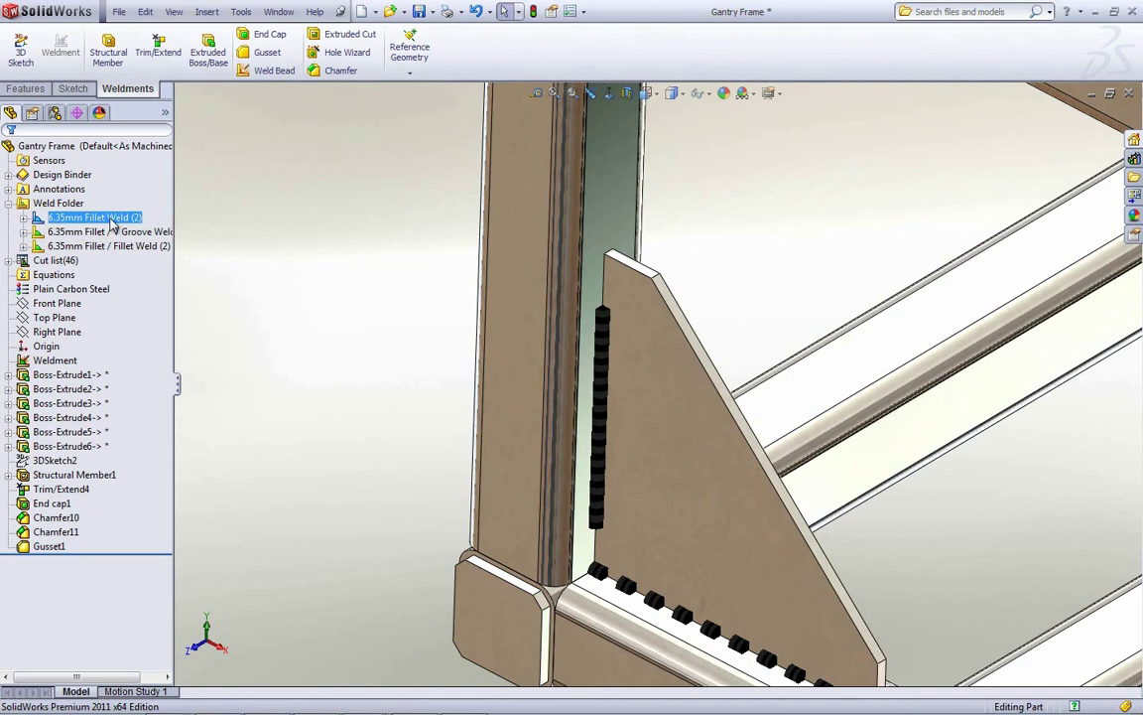
pyautogui.click(129, 232)
pyautogui.click(144, 248)
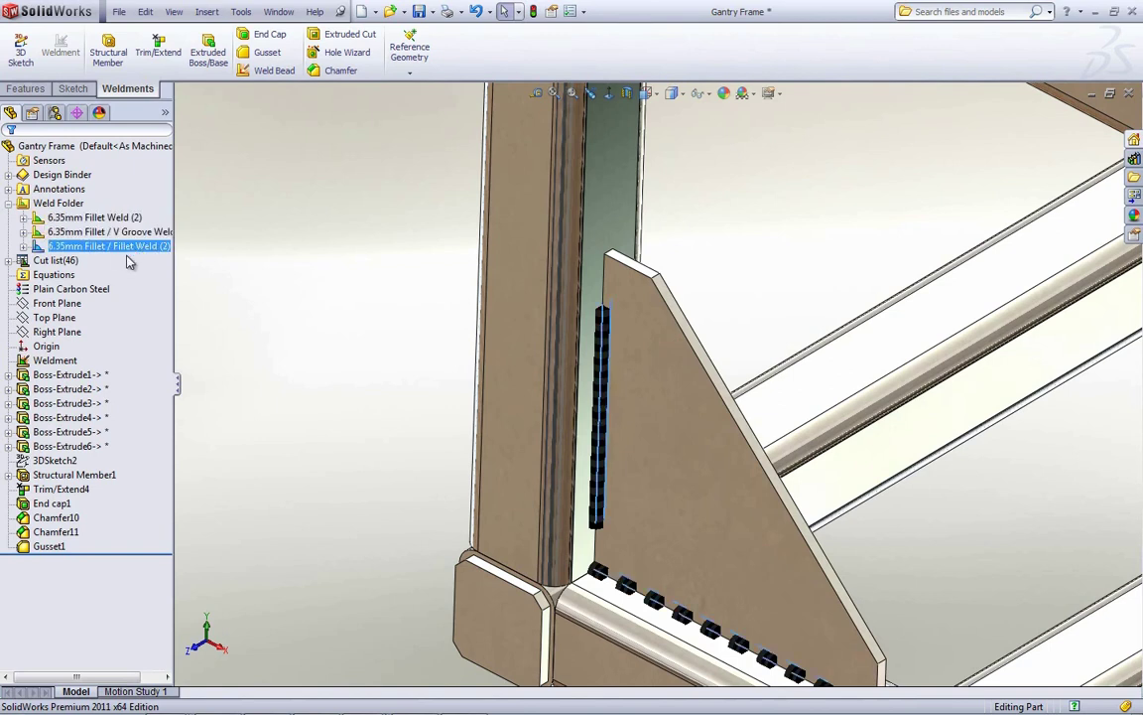
pyautogui.click(364, 275)
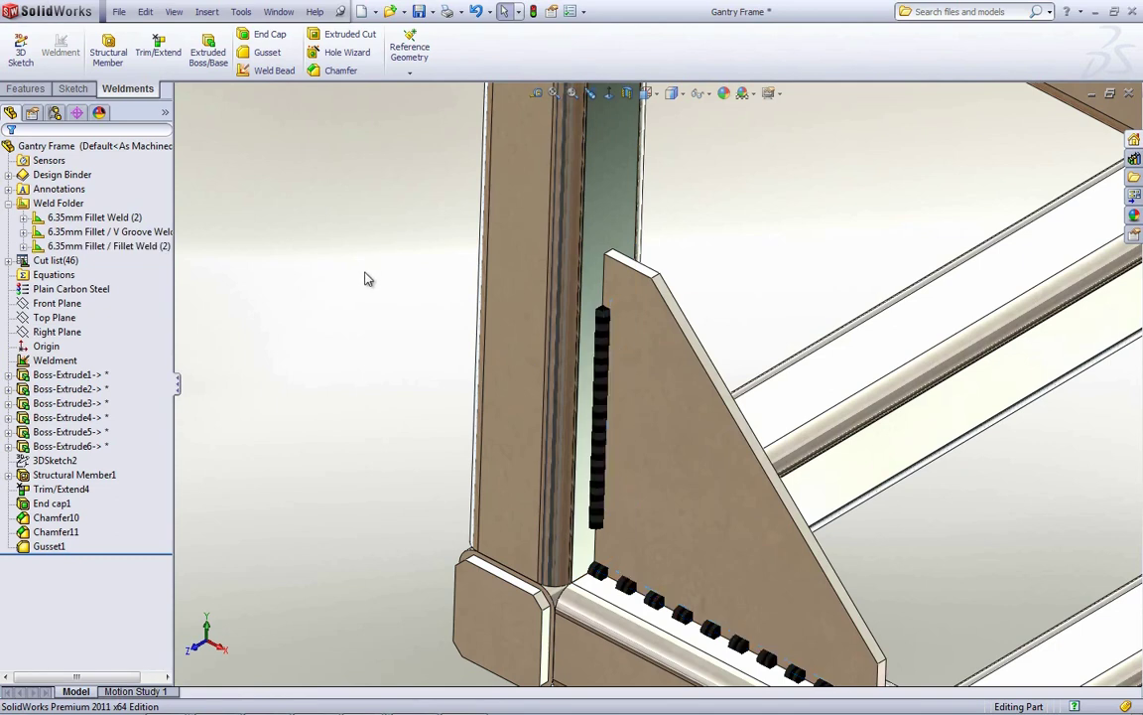
# Review the weld groups' bead properties and set the weld material of the 6.35mm Fillet Weld group to Steel
pyautogui.rightClick(85, 217)
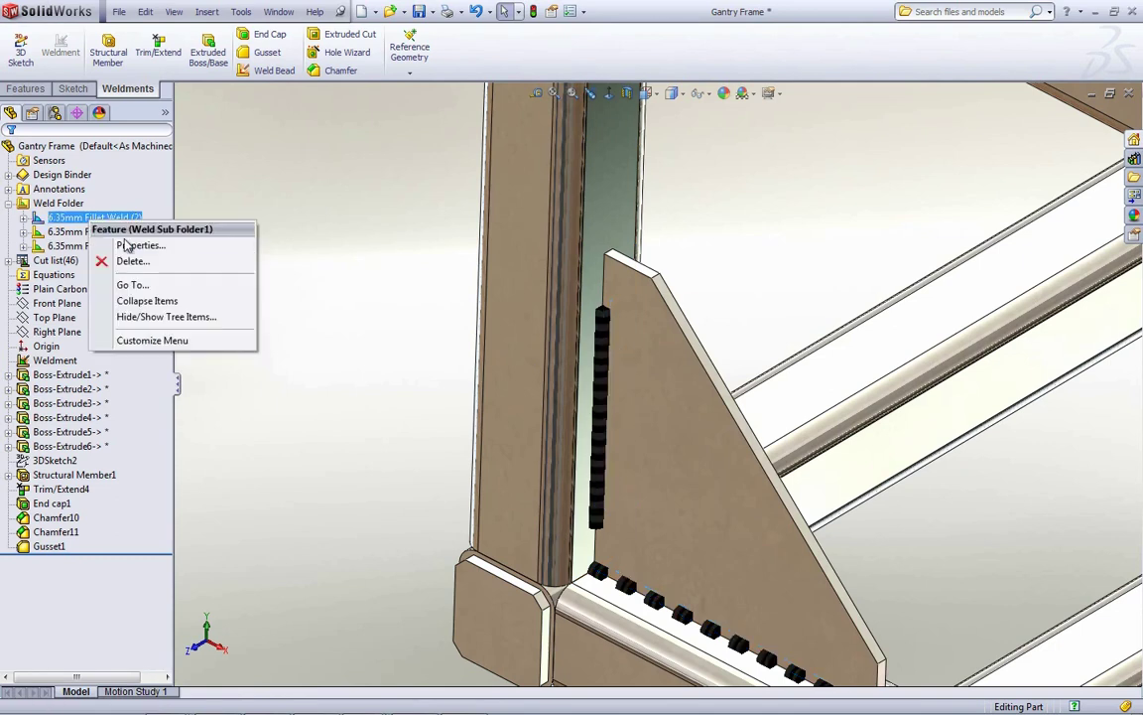
pyautogui.click(130, 245)
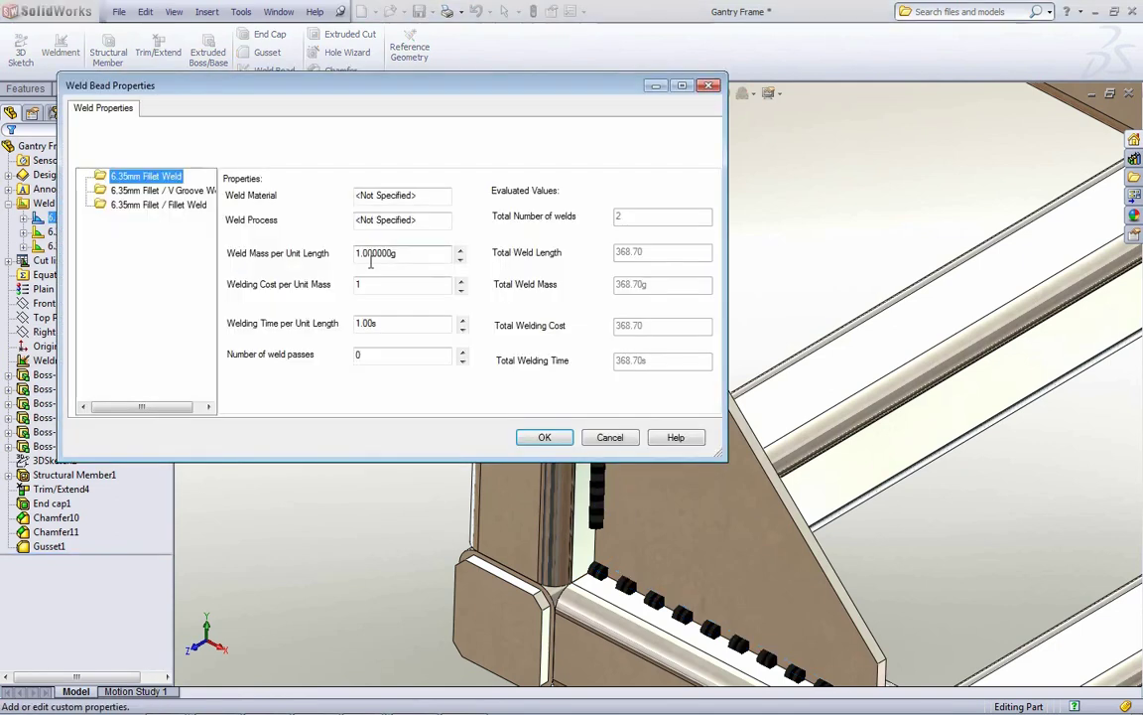
pyautogui.click(140, 204)
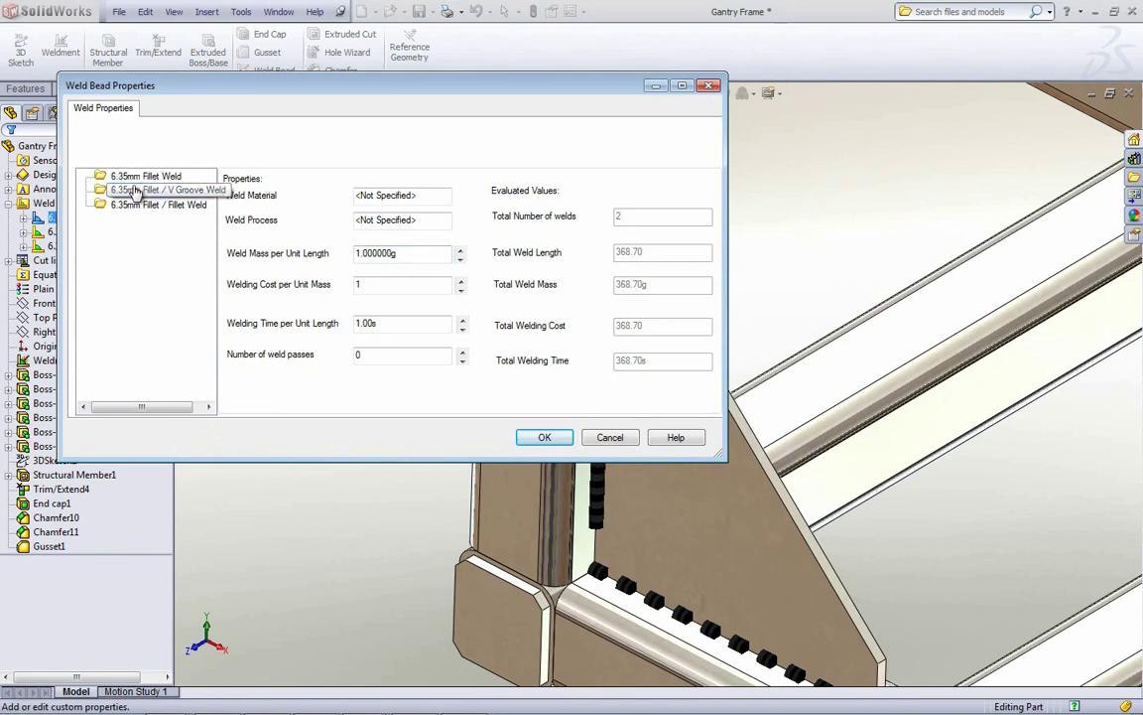
pyautogui.click(132, 190)
pyautogui.click(134, 177)
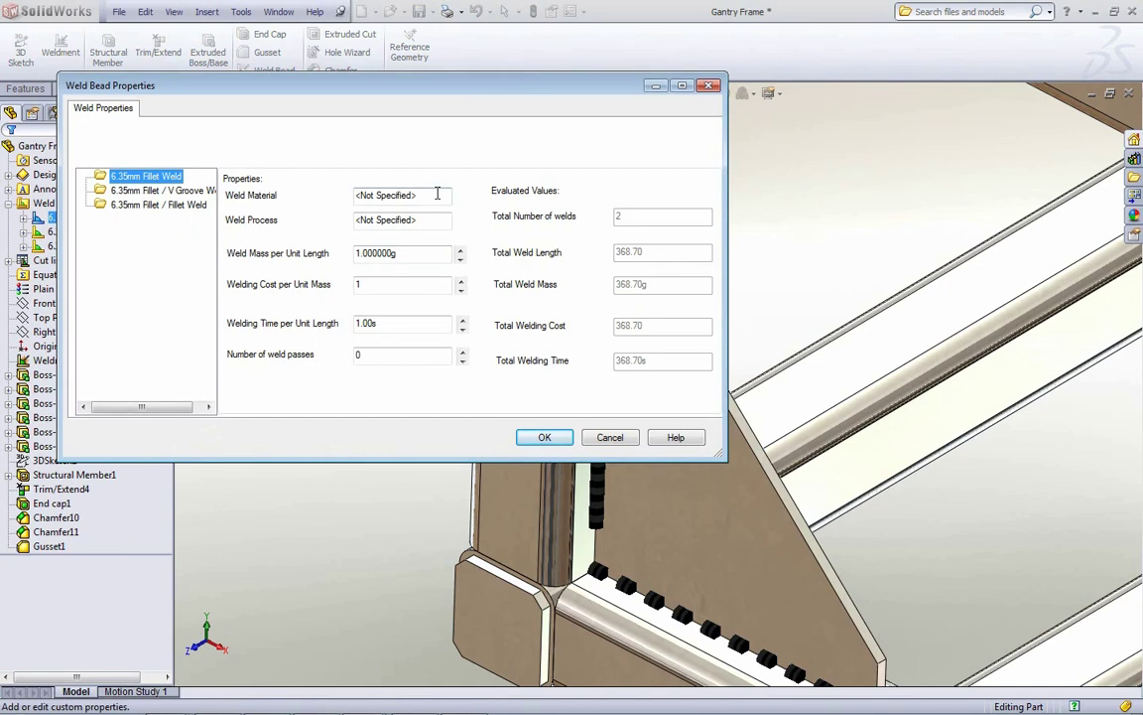
pyautogui.moveTo(437, 194); pyautogui.dragTo(319, 194)
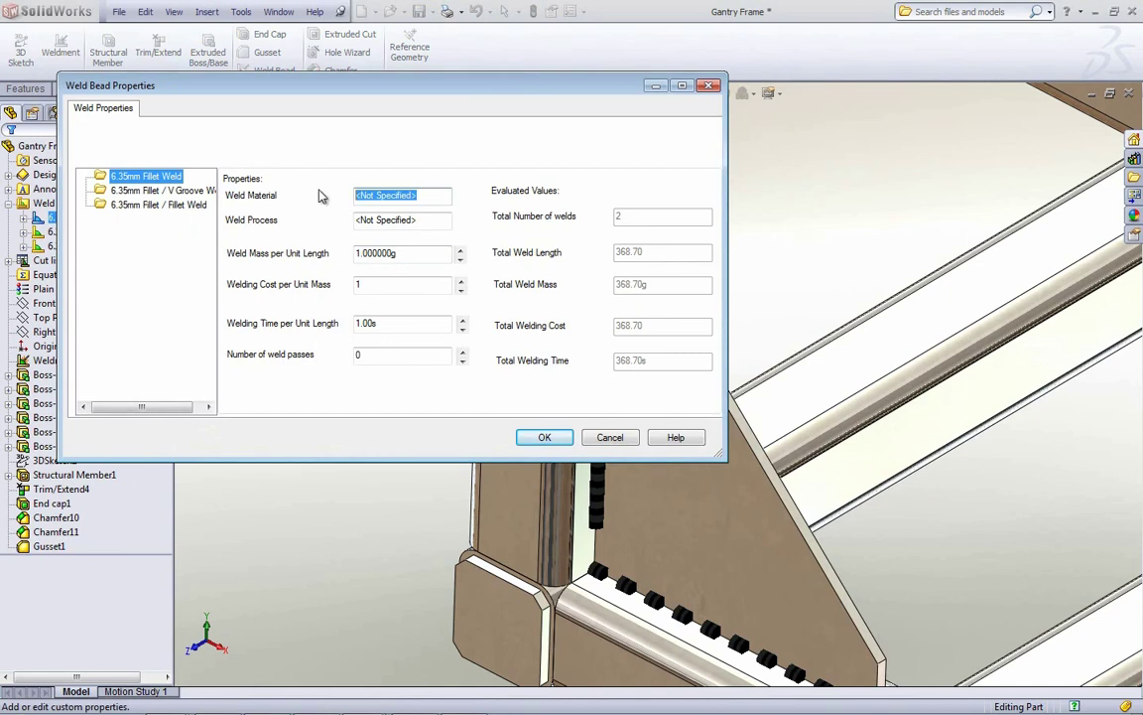
pyautogui.write('Steel')
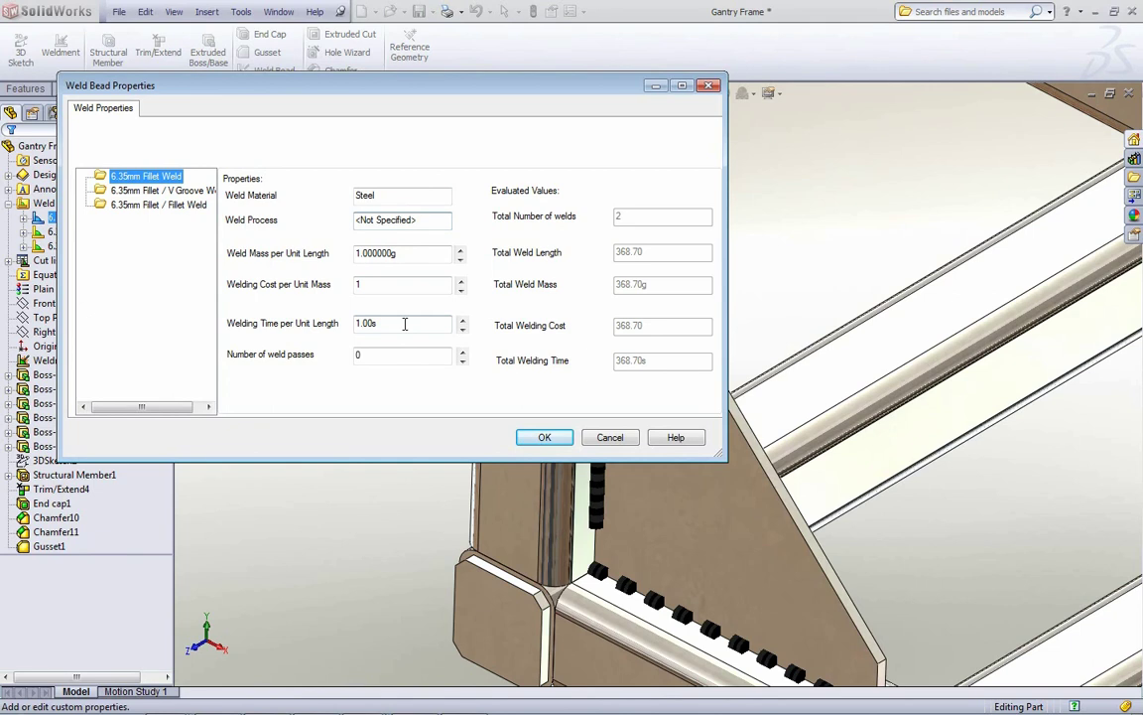
pyautogui.click(545, 438)
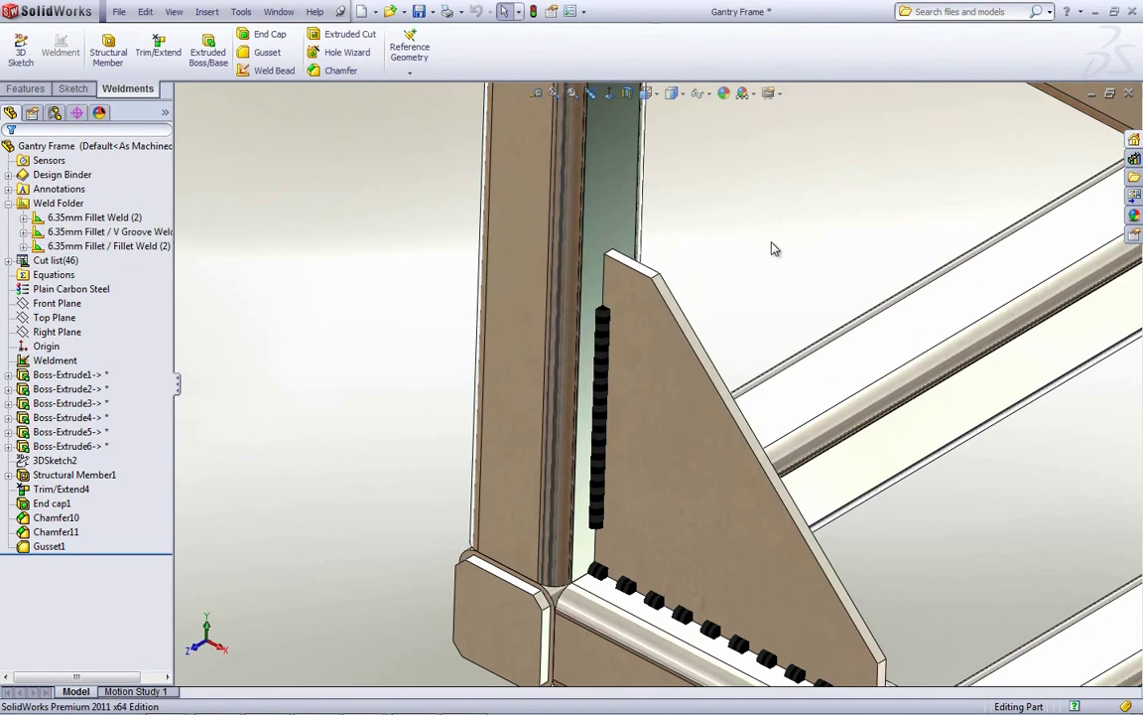
# Close the Gantry Frame part, saving its changes, and rebuild the Weldment Assembly
pyautogui.hotkey('ctrl', 'w')
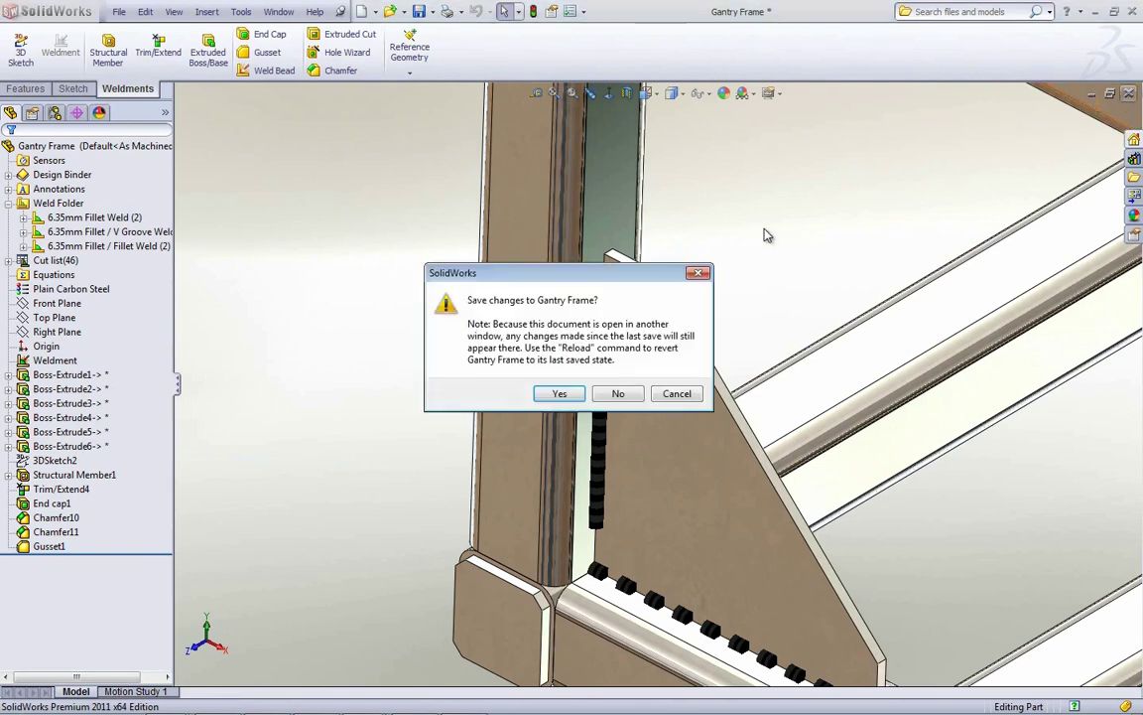
pyautogui.click(556, 394)
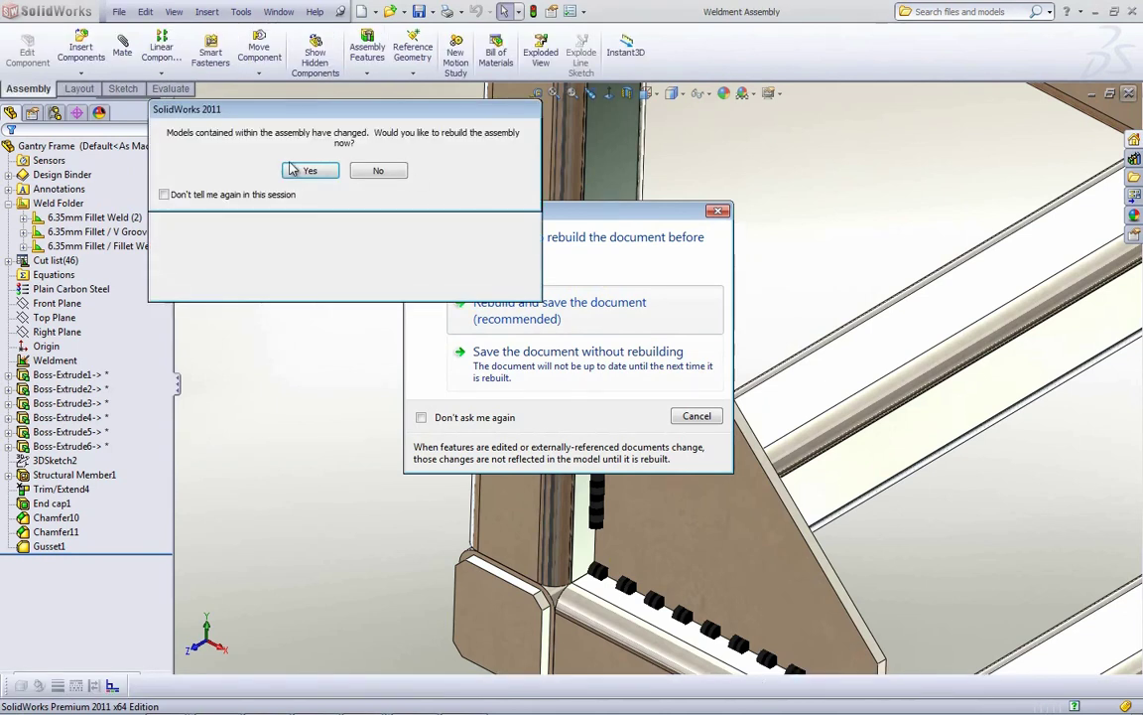
pyautogui.click(303, 171)
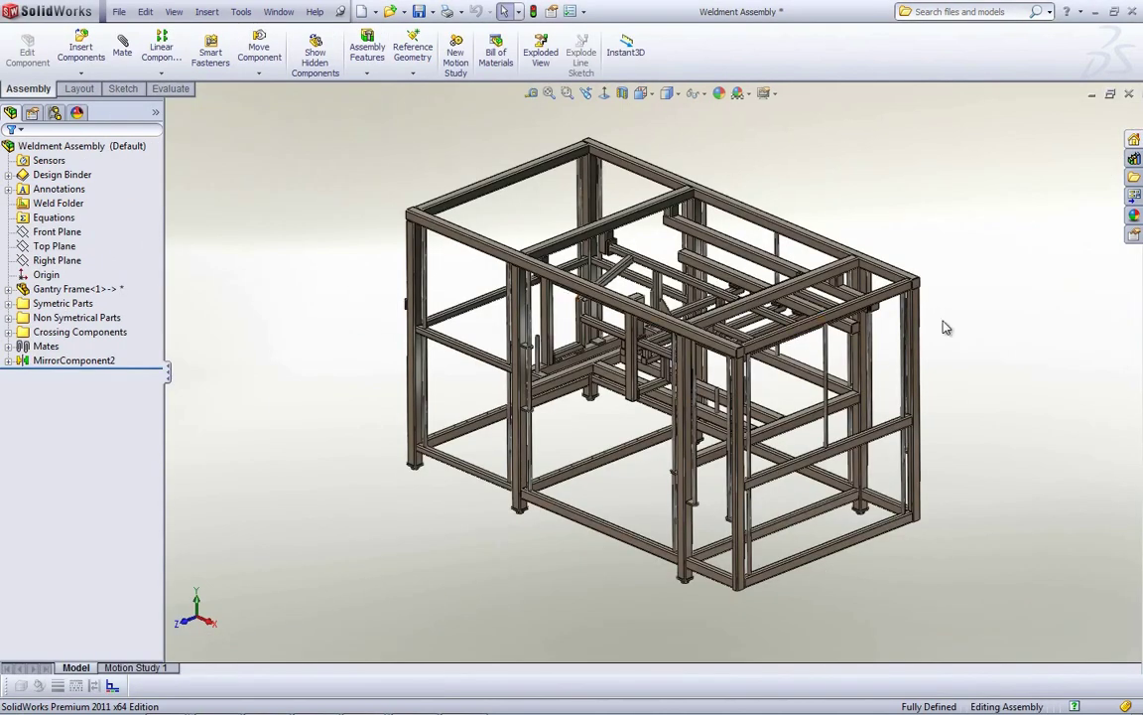
# Define an all-around 6.35 mm weld path where the upper cross tube meets the long top side tube, and start another weld path
pyautogui.scroll(-5, 885, 281)
pyautogui.scroll(-2, 774, 260)
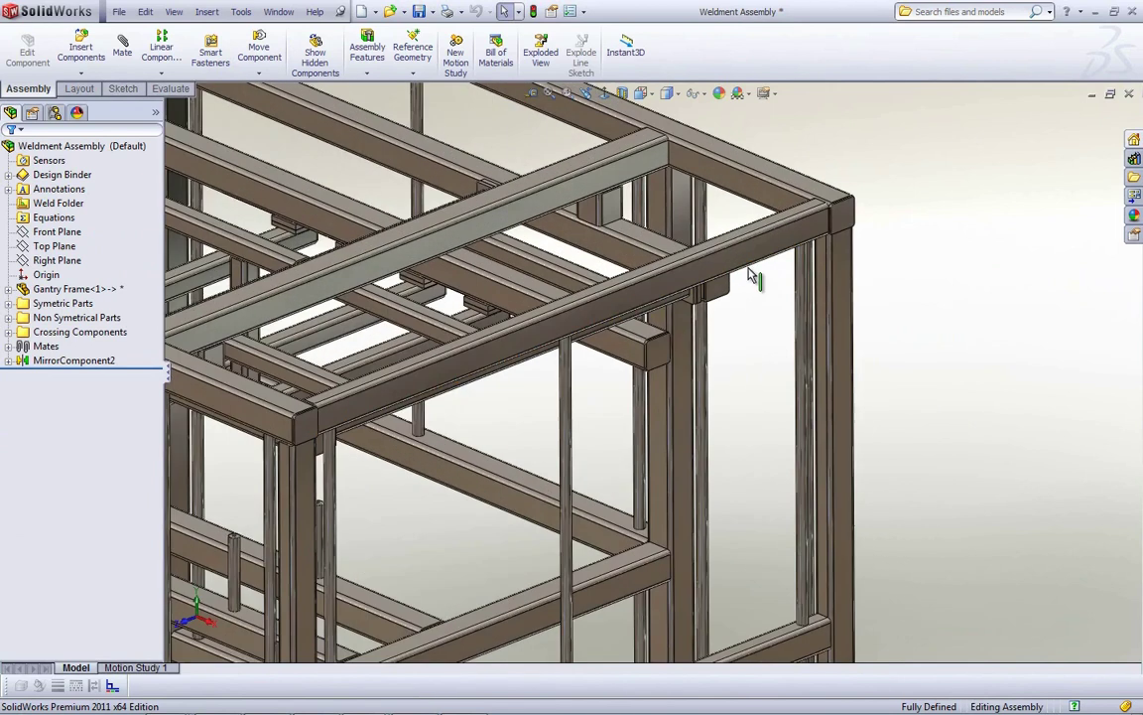
pyautogui.click(366, 74)
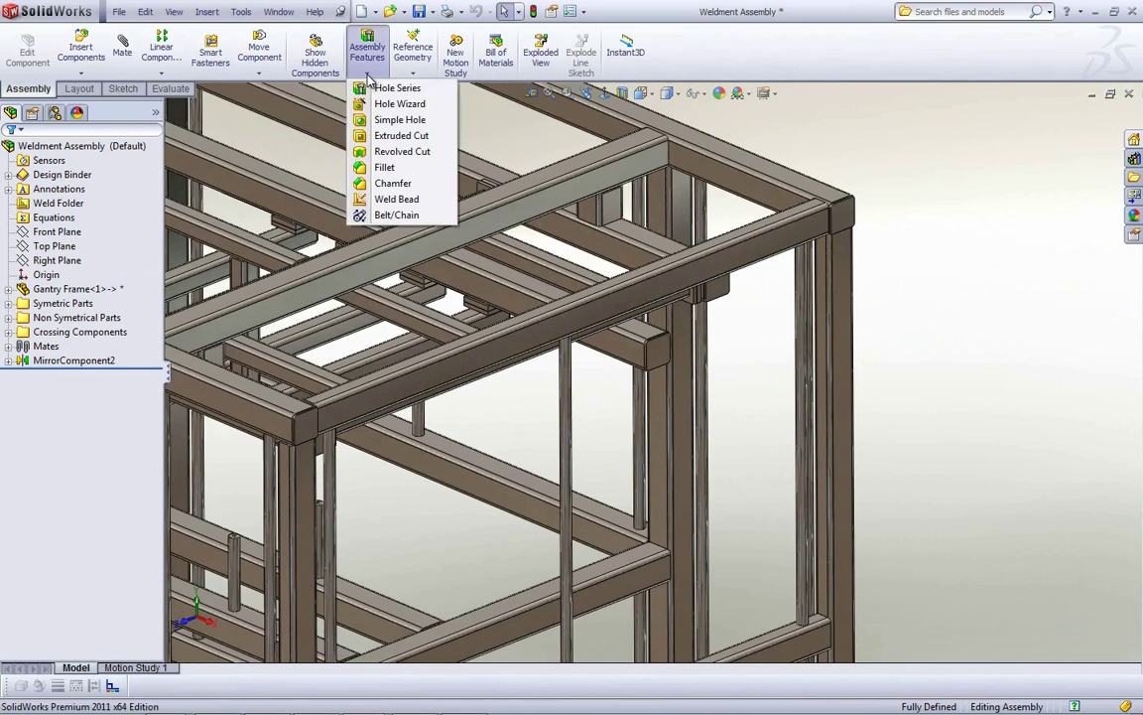
pyautogui.click(389, 199)
pyautogui.scroll(-3, 615, 144)
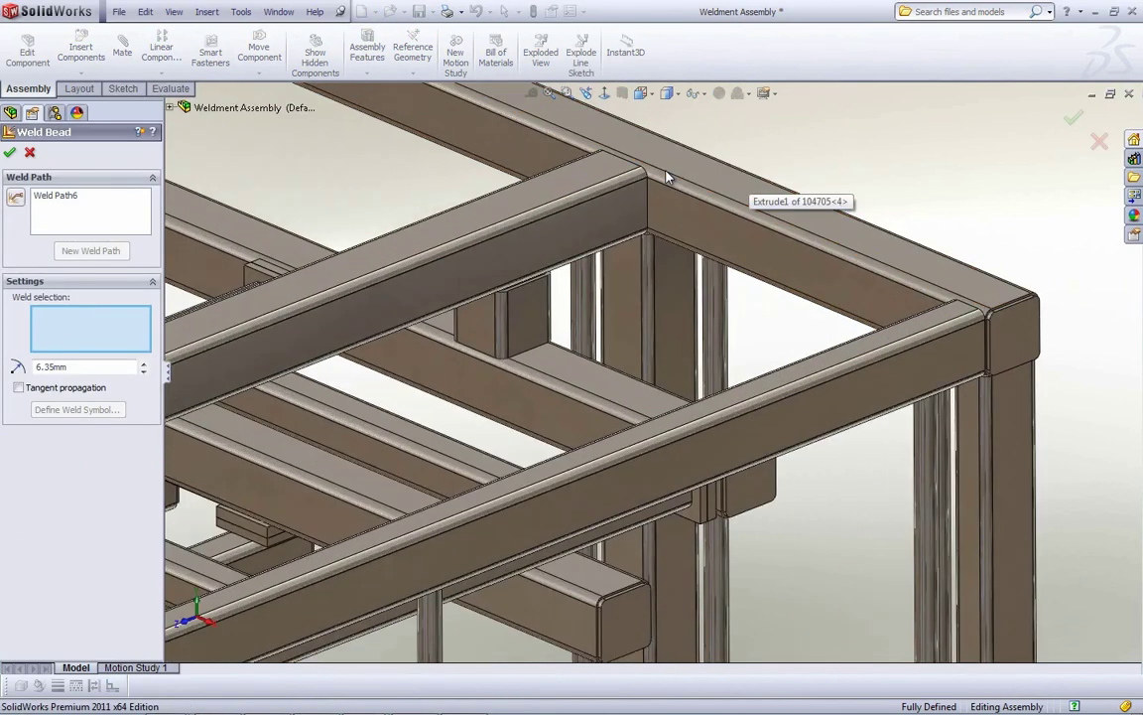
pyautogui.scroll(-3, 638, 174)
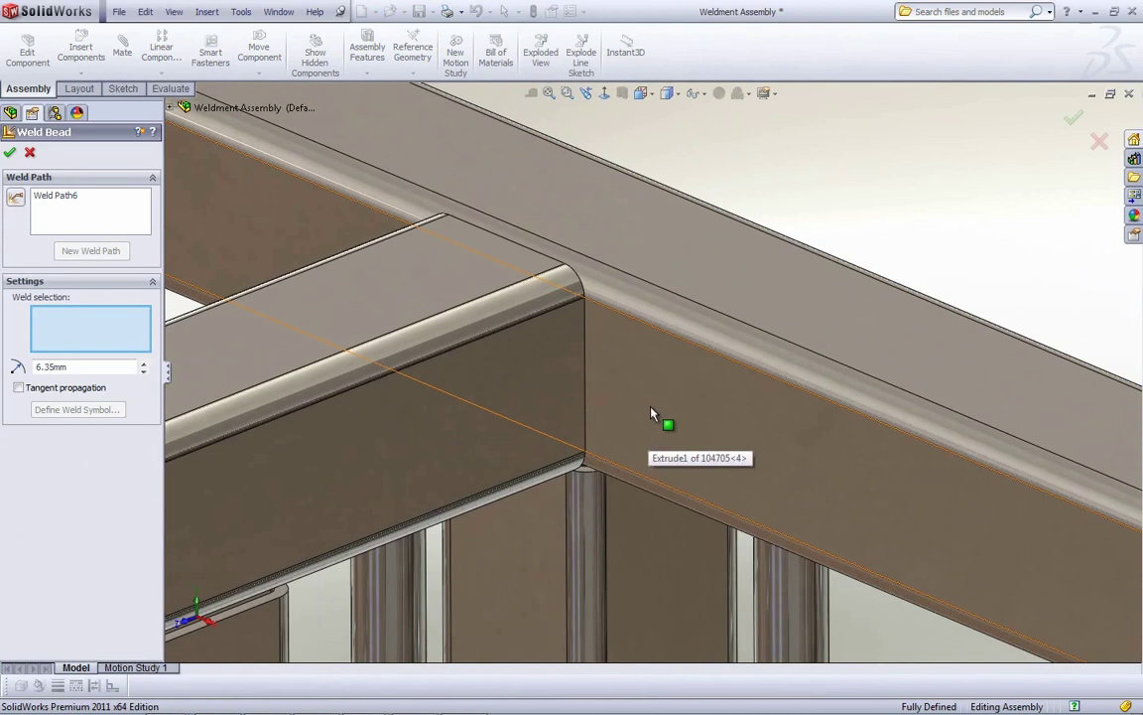
pyautogui.click(652, 413)
pyautogui.click(527, 402)
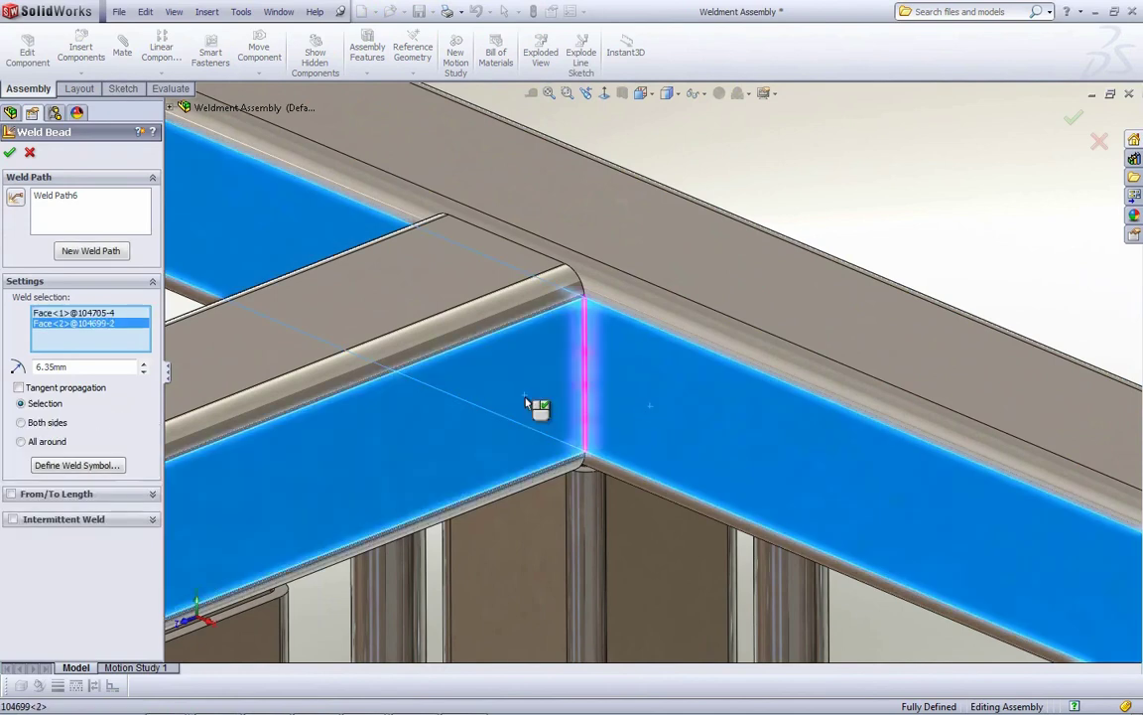
pyautogui.click(21, 442)
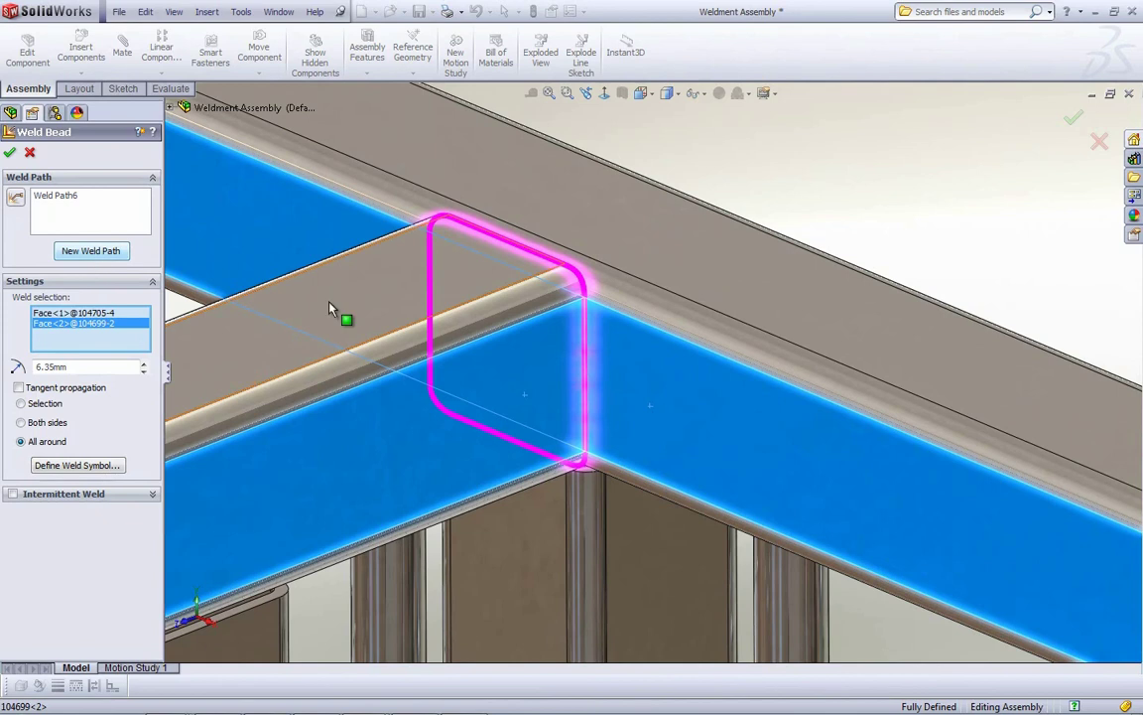
pyautogui.click(100, 253)
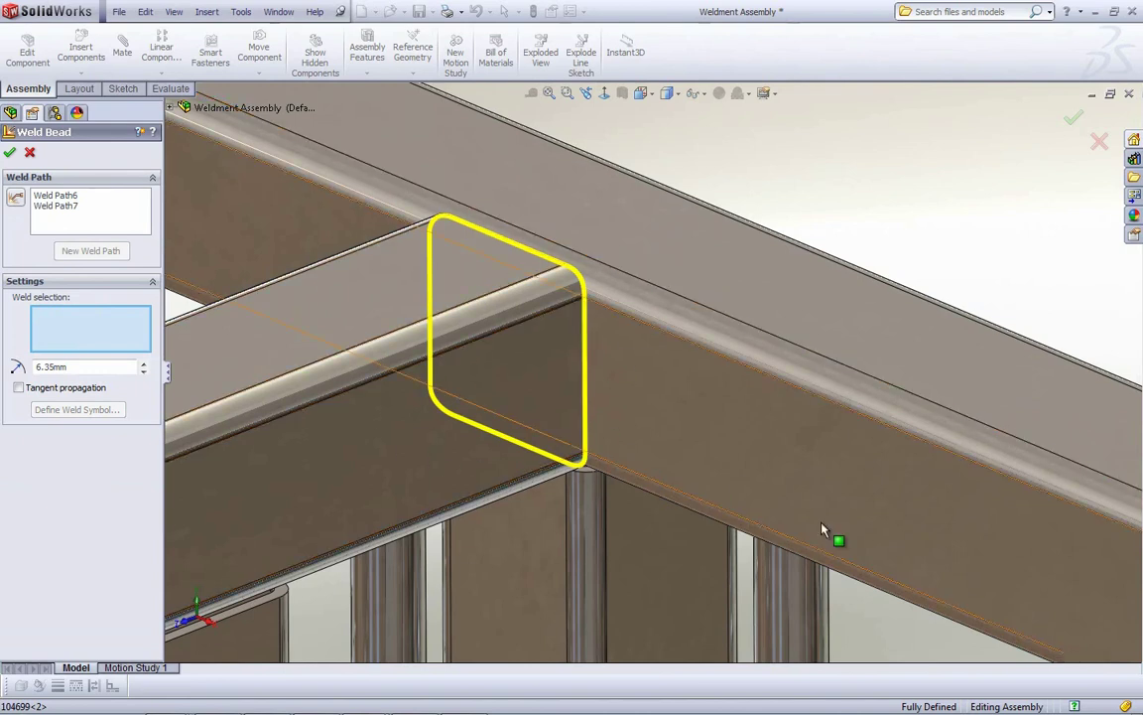
# Use smart weld selection to add an all-around path where the short upright tube stands on the horizontal tube below the cross tube
pyautogui.scroll(4, 965, 322)
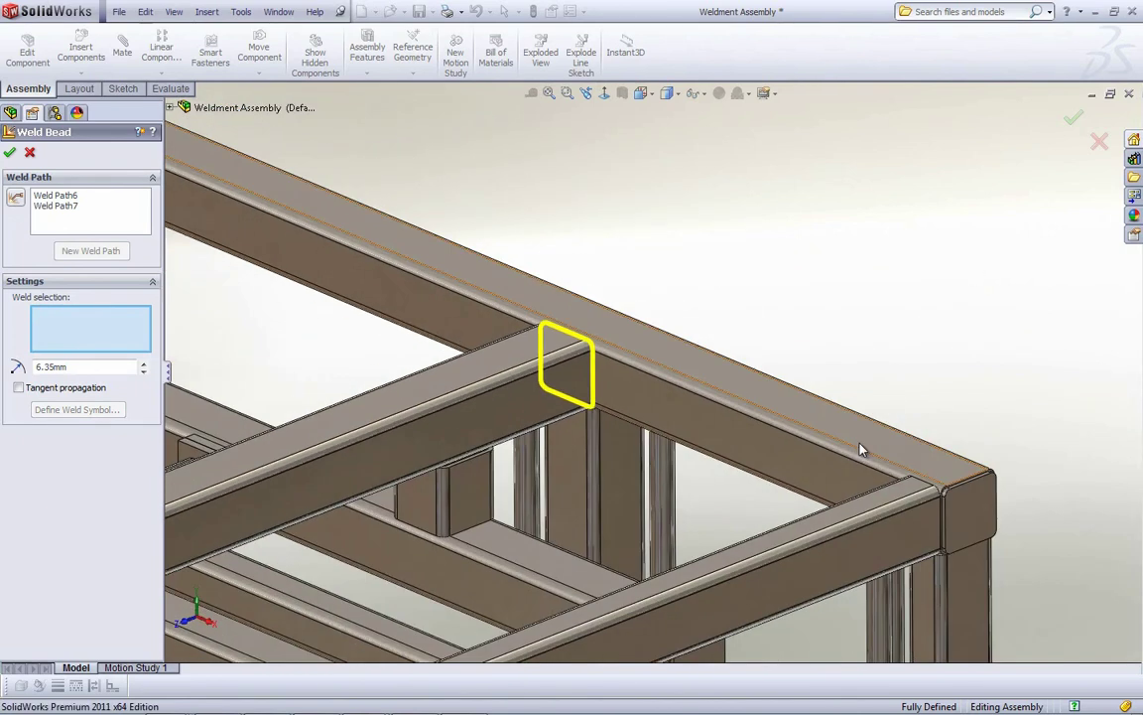
pyautogui.scroll(3, 874, 425)
pyautogui.scroll(-3, 739, 555)
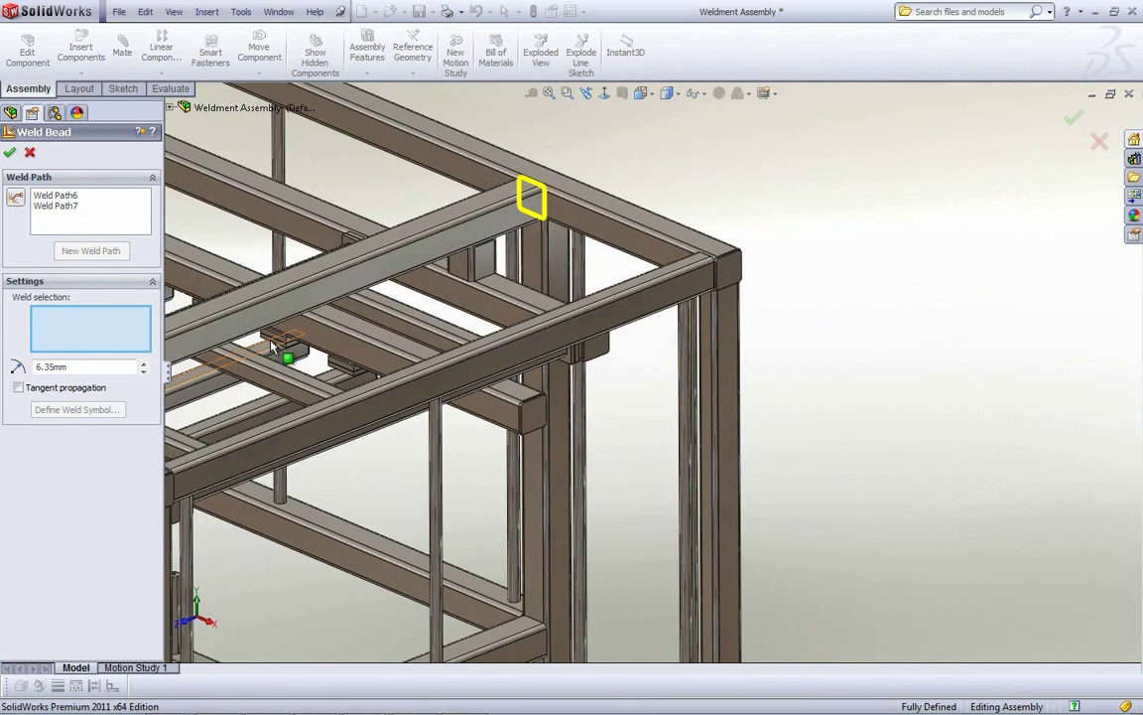
pyautogui.click(15, 201)
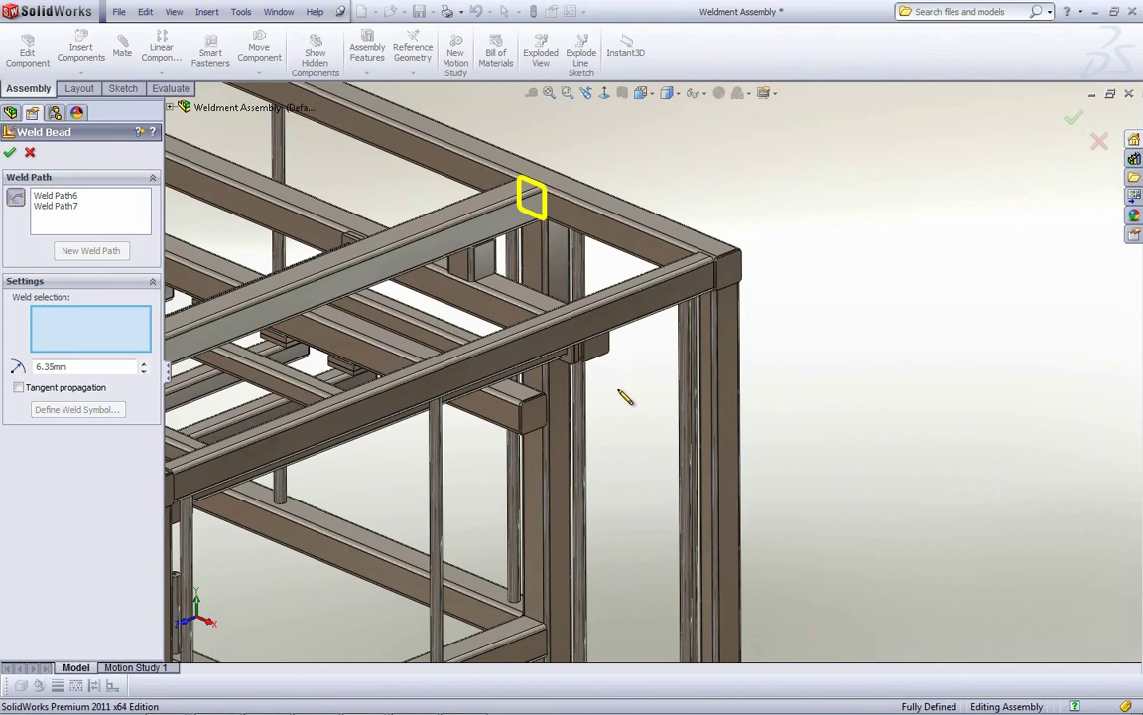
pyautogui.scroll(-6, 607, 332)
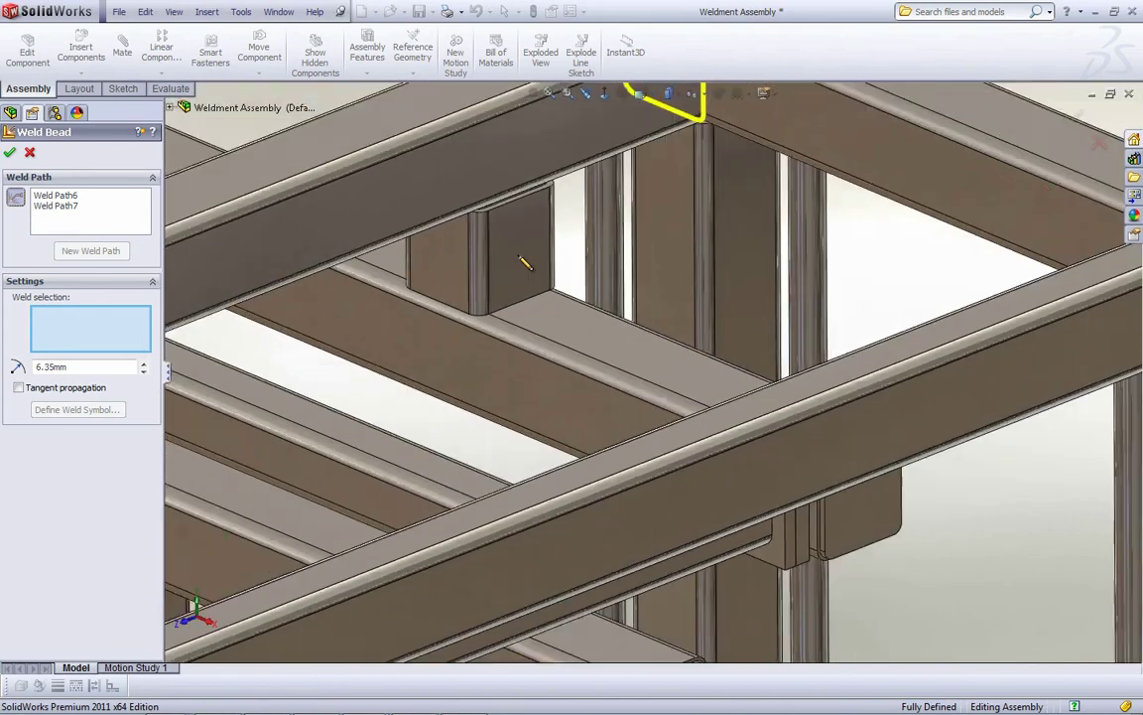
pyautogui.scroll(-3, 606, 331)
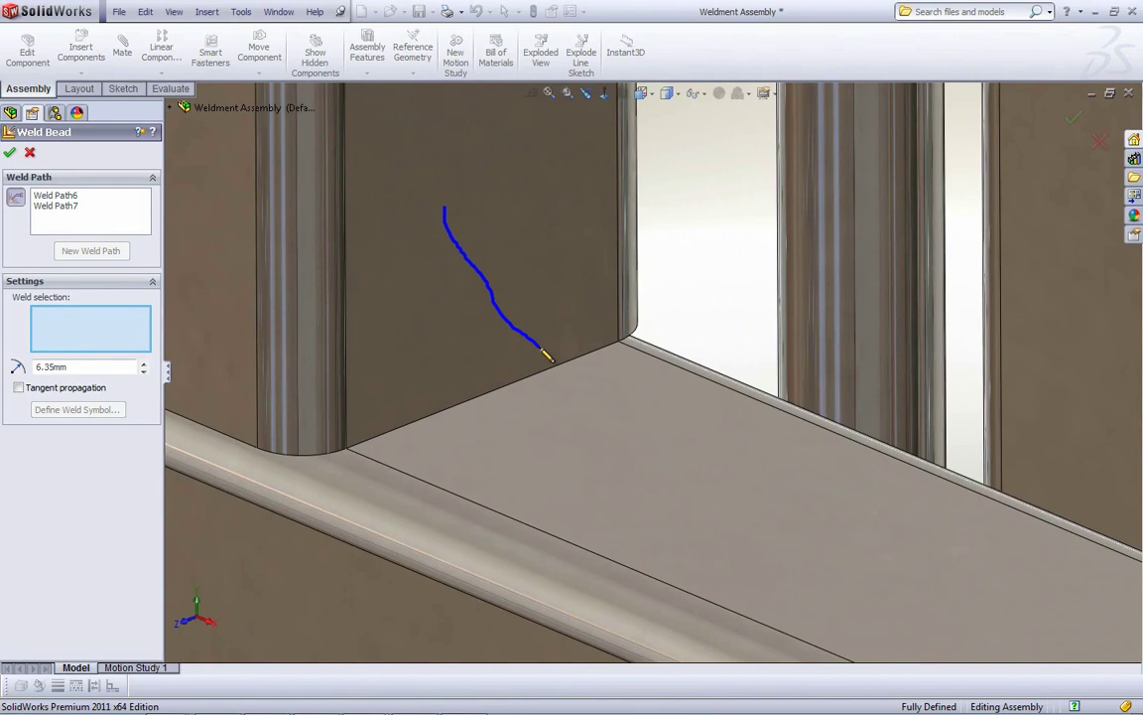
pyautogui.moveTo(550, 359); pyautogui.dragTo(702, 444)
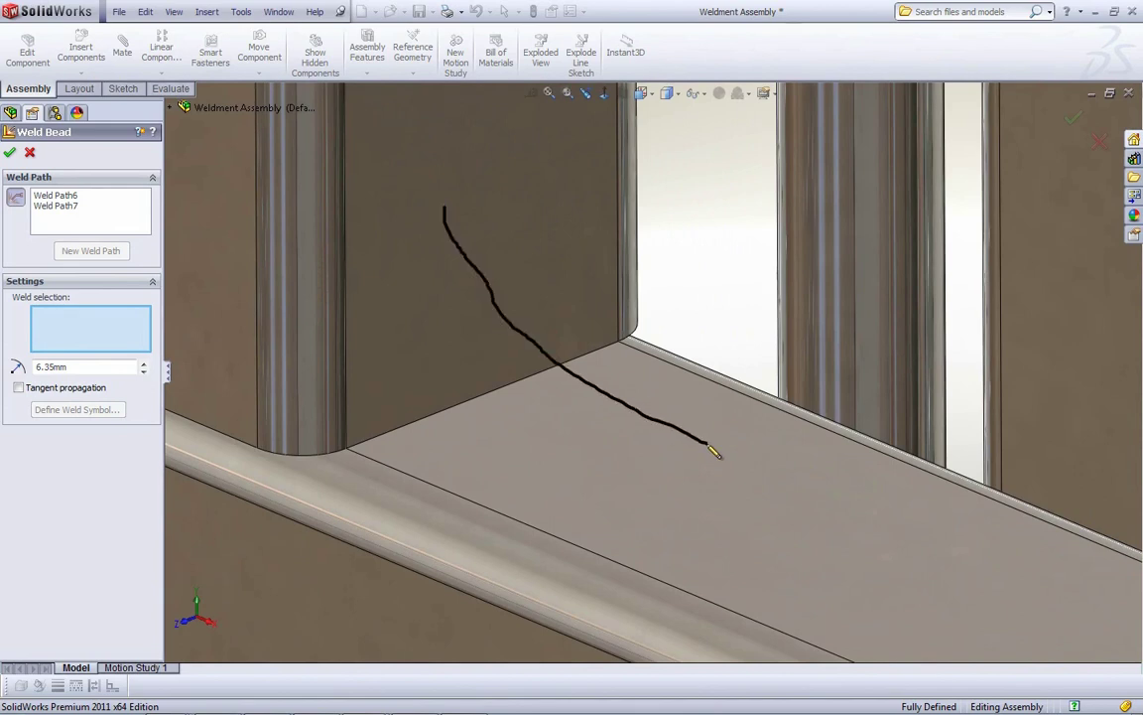
pyautogui.moveTo(712, 452); pyautogui.dragTo(714, 452)
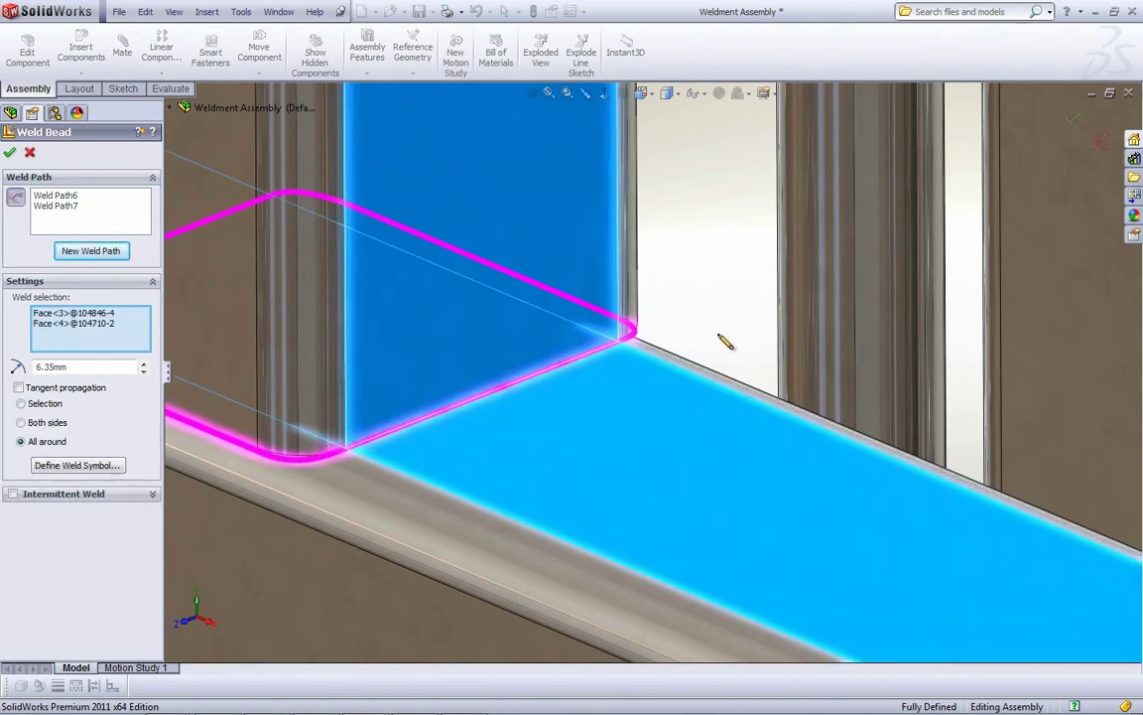
# Add an all-around smart weld path where the mid-height horizontal rail meets the tall vertical post
pyautogui.scroll(3, 710, 337)
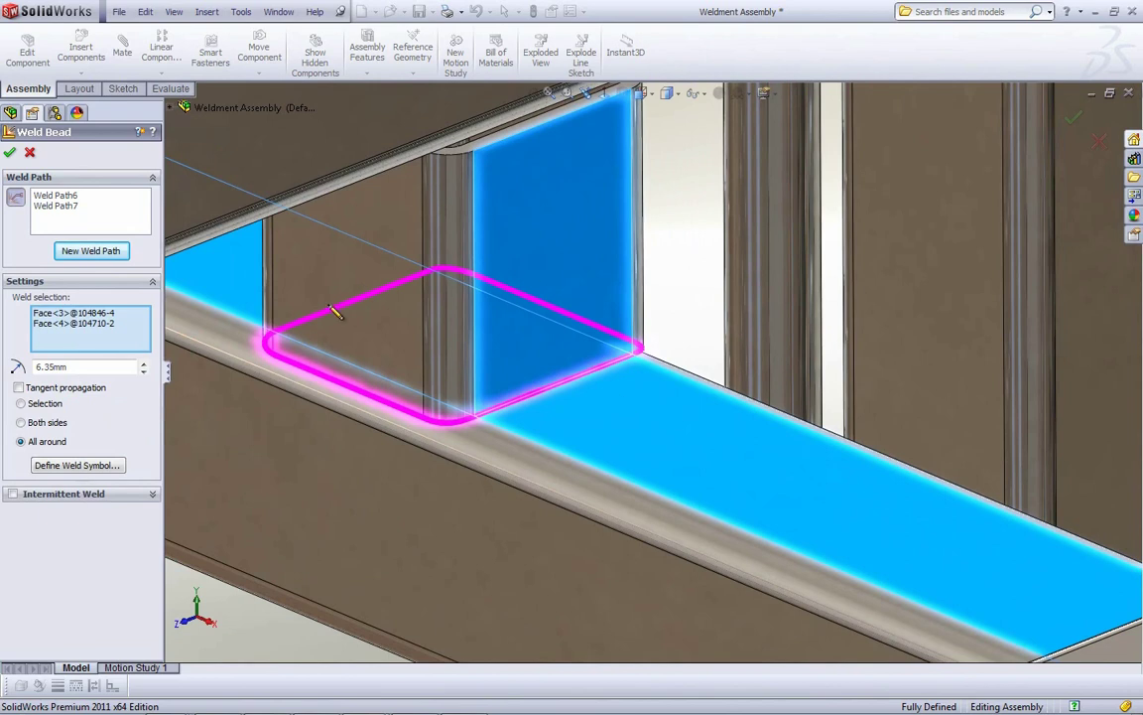
pyautogui.scroll(5, 870, 470)
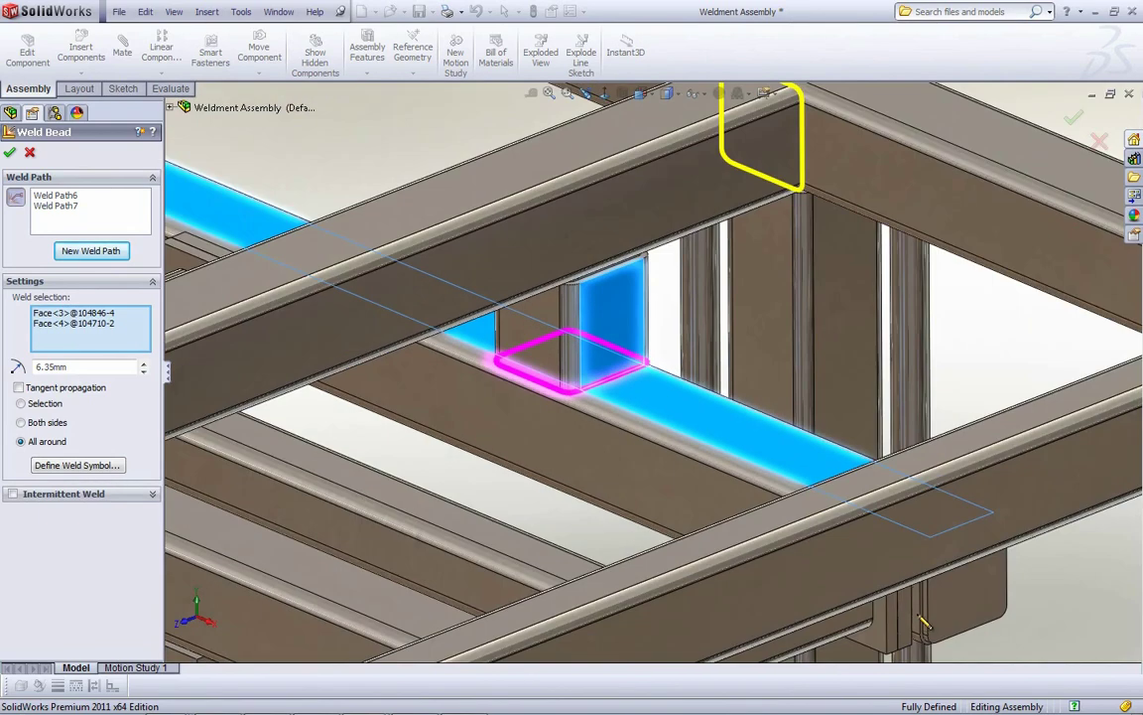
pyautogui.scroll(6, 906, 592)
pyautogui.scroll(-6, 699, 424)
pyautogui.moveTo(699, 346); pyautogui.dragTo(641, 397)
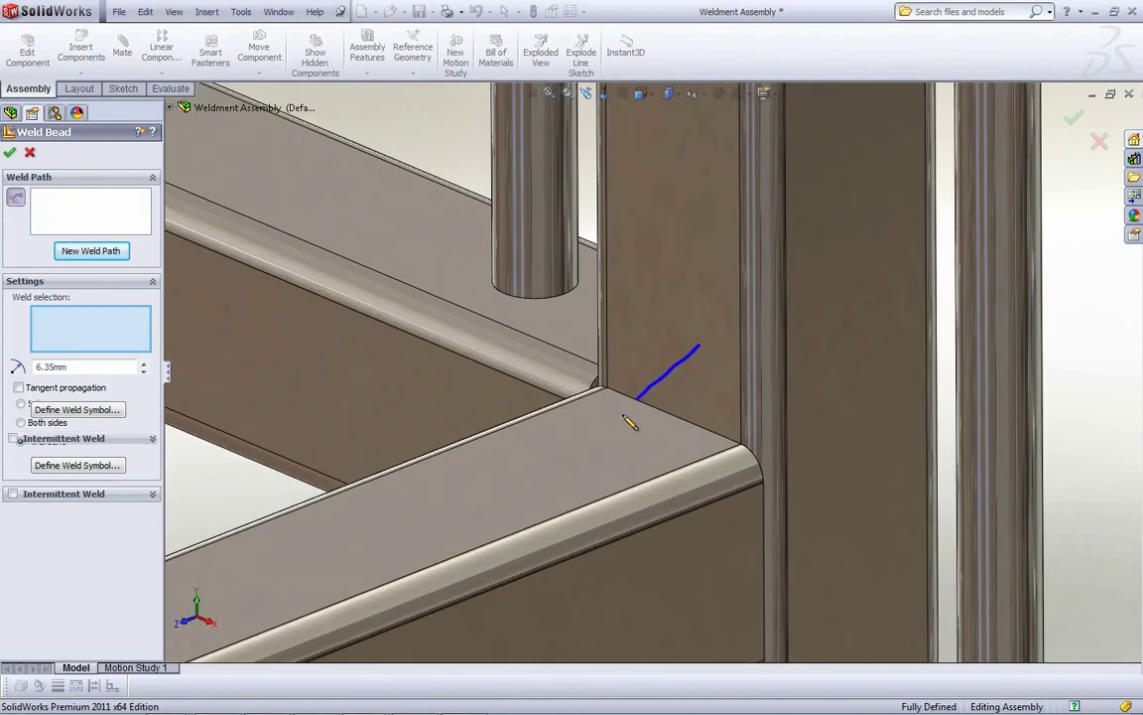
# Try to add a smart weld path between the short horizontal and vertical tubes inside the Gantry Frame component
pyautogui.scroll(8, 658, 560)
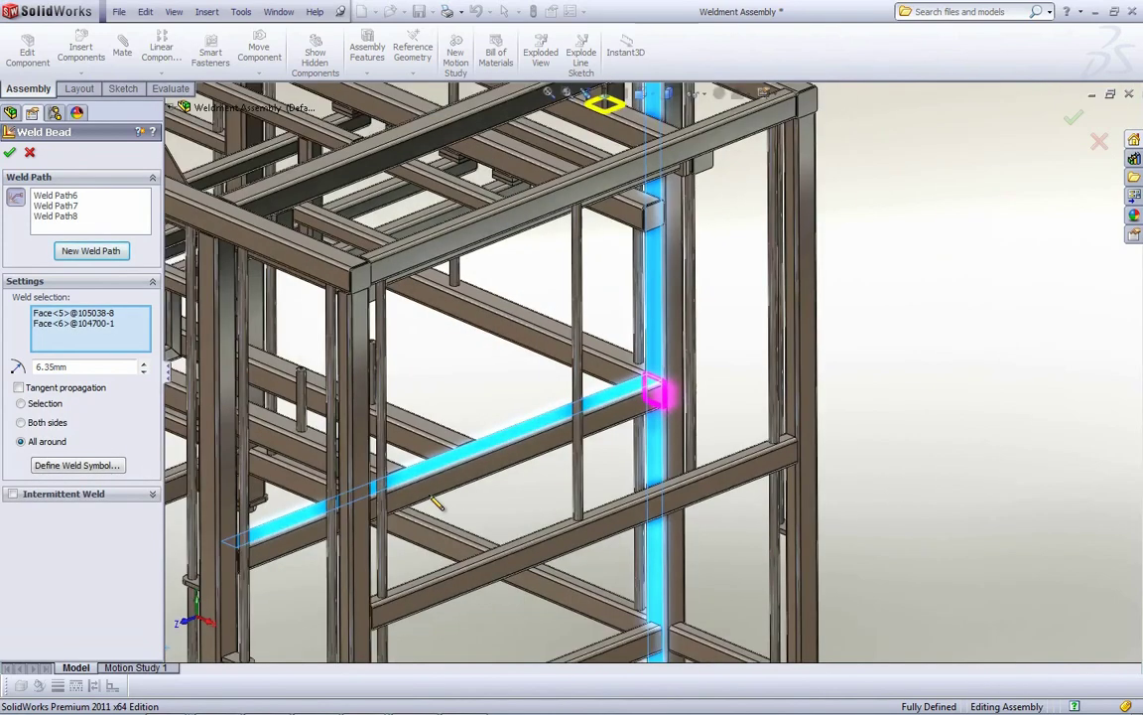
pyautogui.scroll(5, 391, 429)
pyautogui.scroll(-2, 387, 407)
pyautogui.scroll(3, 363, 348)
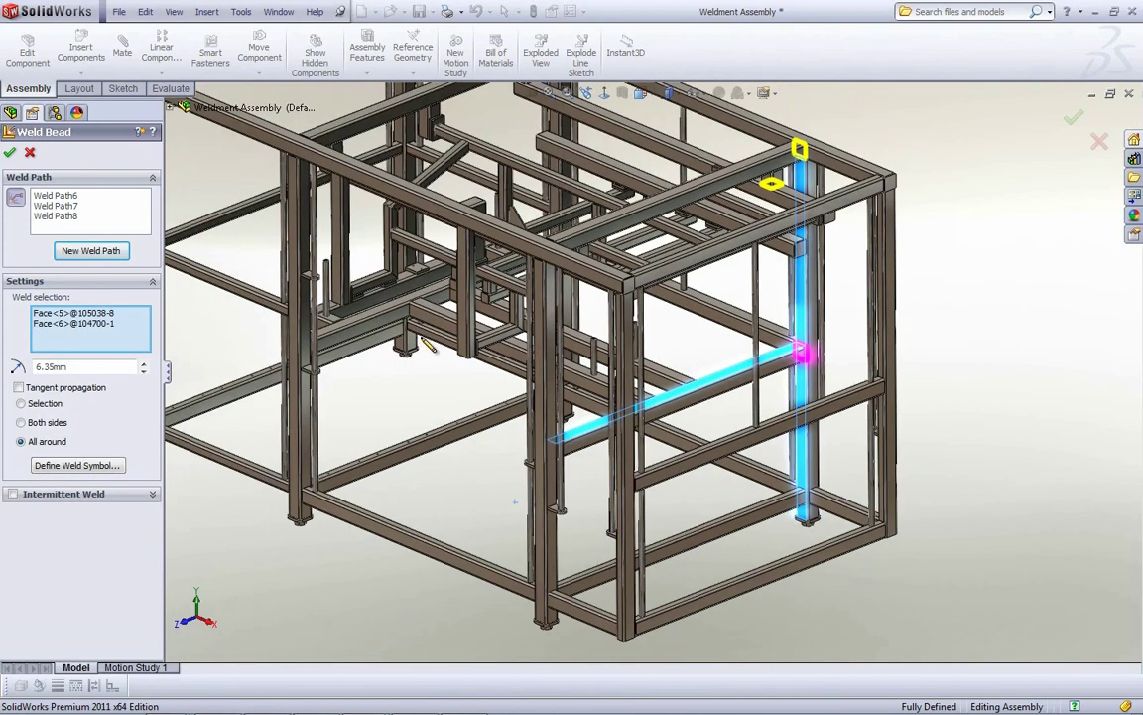
pyautogui.scroll(-6, 422, 342)
pyautogui.moveTo(581, 335); pyautogui.dragTo(546, 369)
pyautogui.scroll(3, 552, 425)
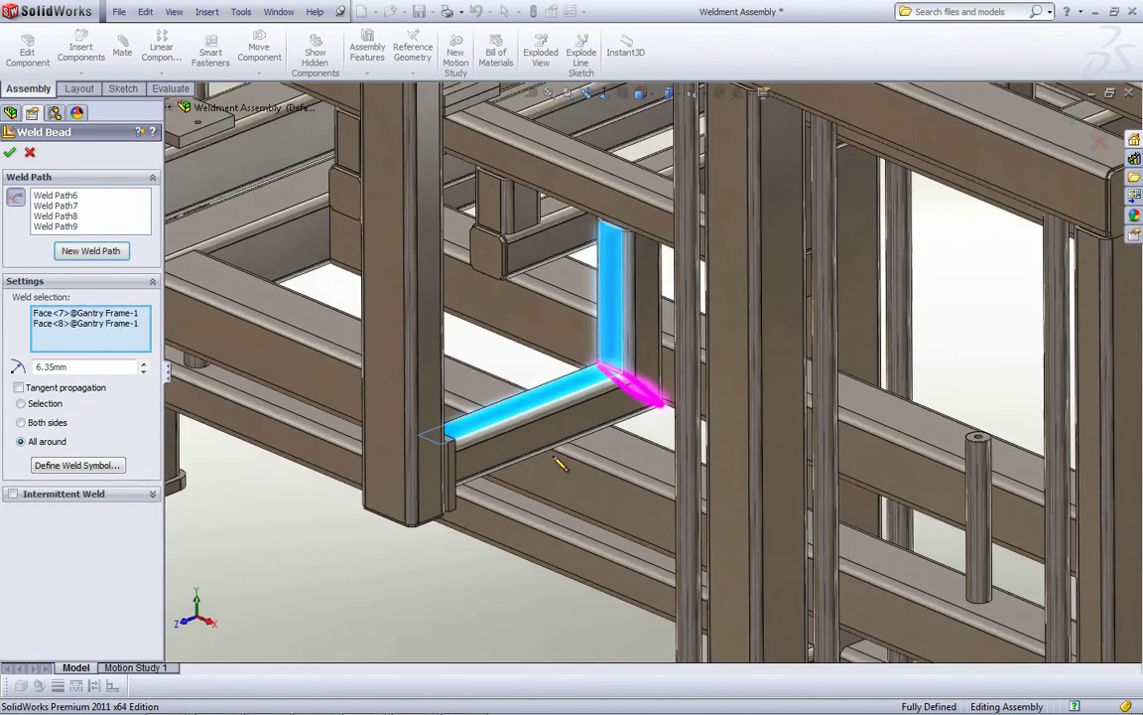
# Add an all-around smart weld path where the two lower base tubes meet beside the Gantry Frame
pyautogui.scroll(2, 585, 475)
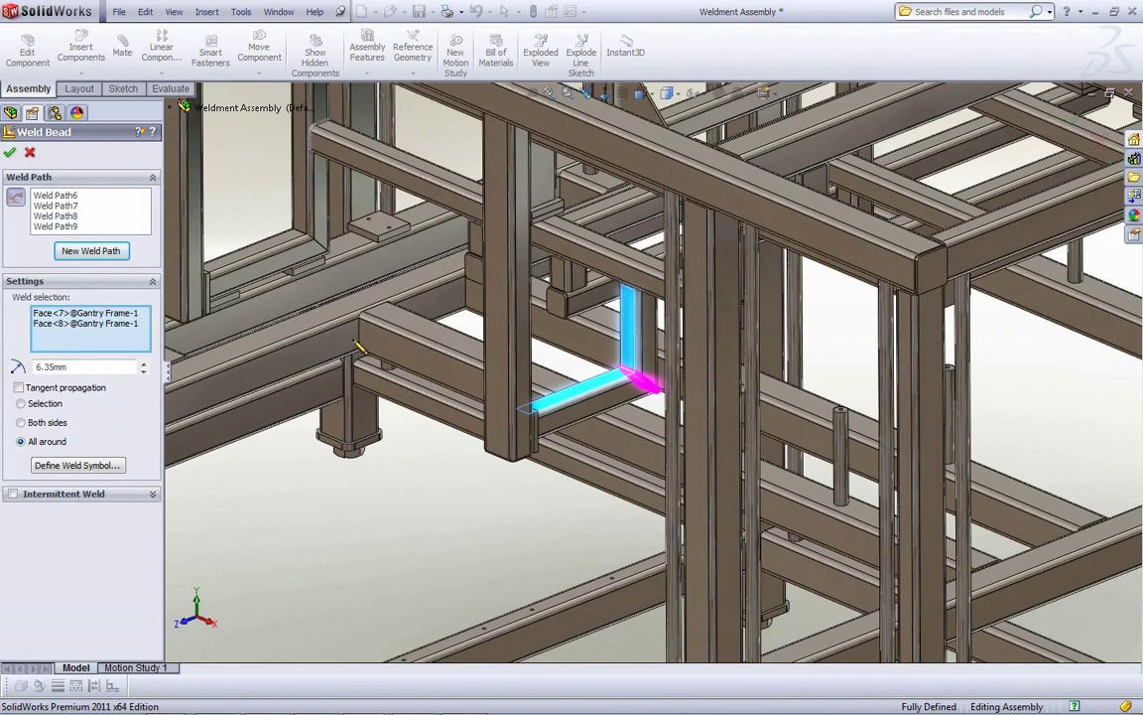
pyautogui.scroll(-5, 370, 353)
pyautogui.moveTo(416, 339); pyautogui.dragTo(569, 319)
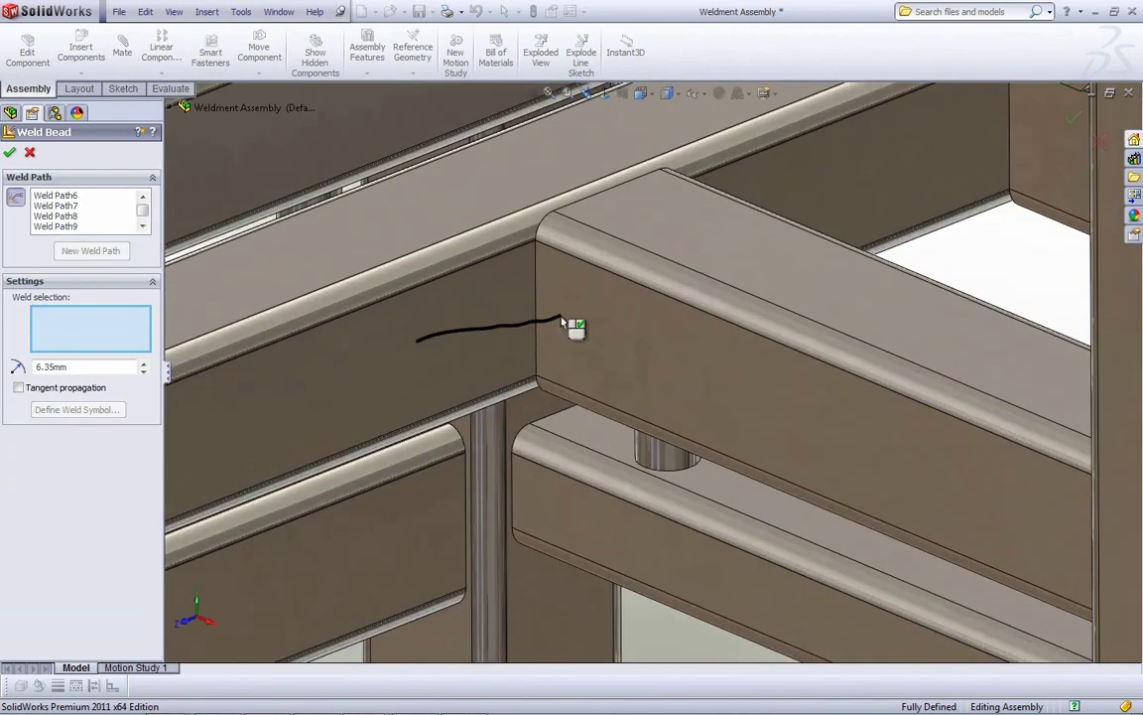
# Delete the invalid weld path between the two Gantry Frame faces and create the remaining assembly weld beads
pyautogui.click(9, 152)
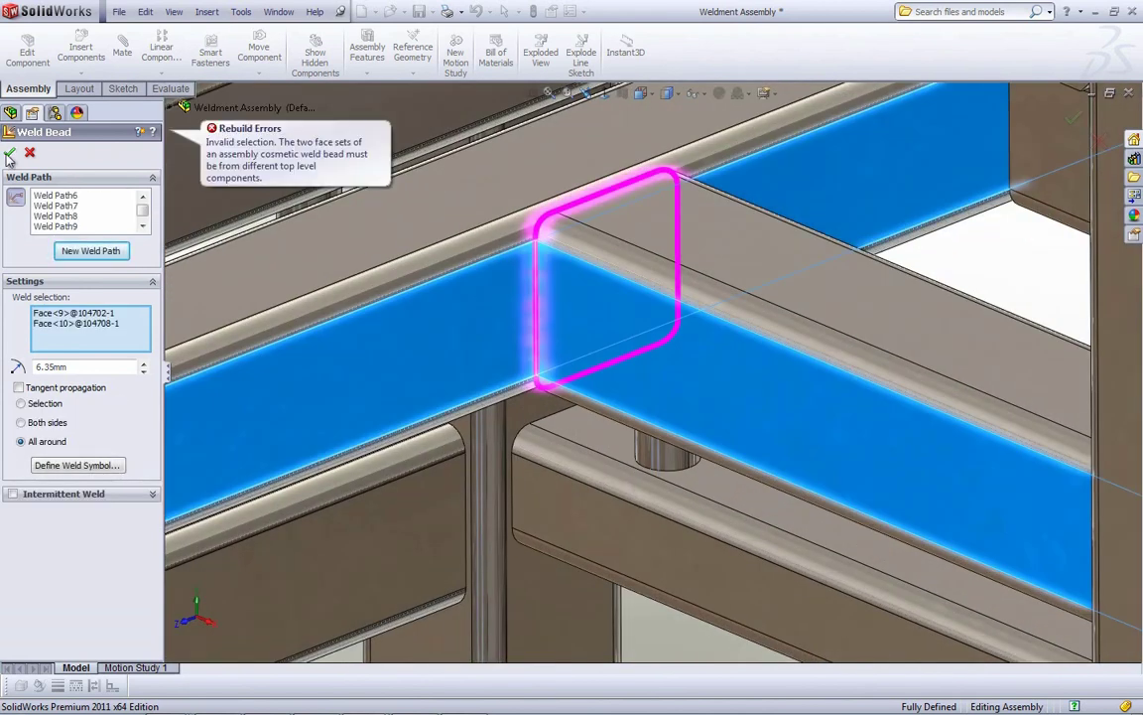
pyautogui.click(144, 231)
pyautogui.click(72, 215)
pyautogui.rightClick(74, 218)
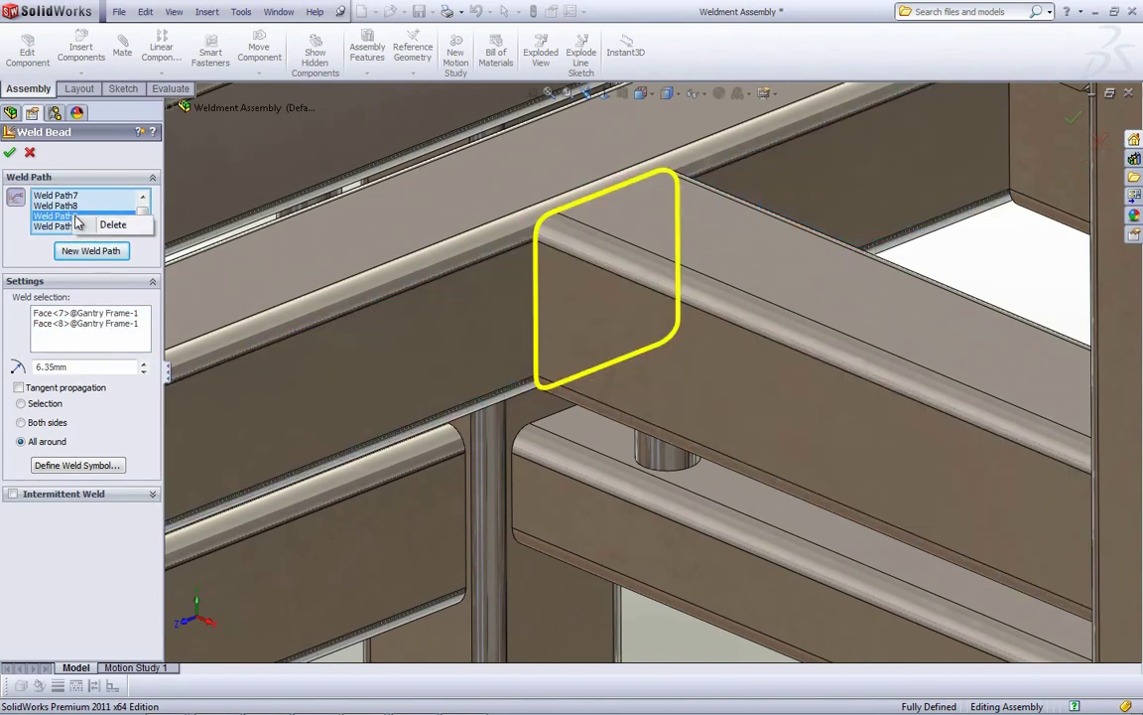
pyautogui.click(112, 224)
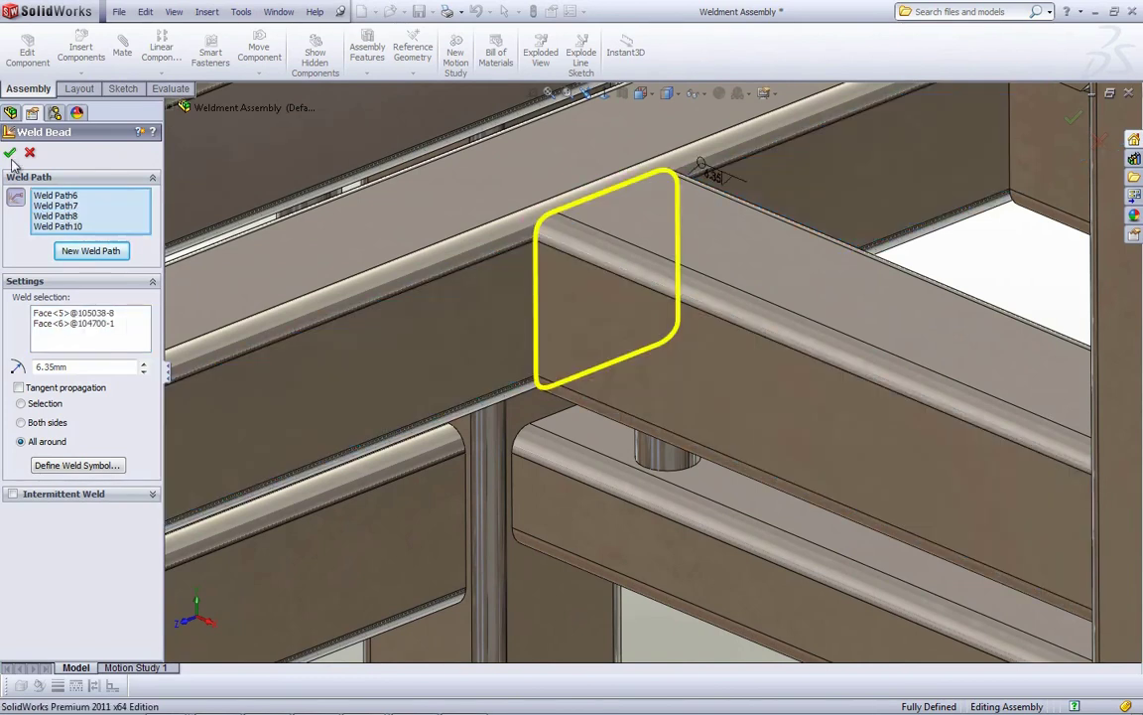
pyautogui.click(9, 152)
# Switch from the Weldment Assembly to the open Gantry Frame drawing sheet
pyautogui.scroll(5, 822, 263)
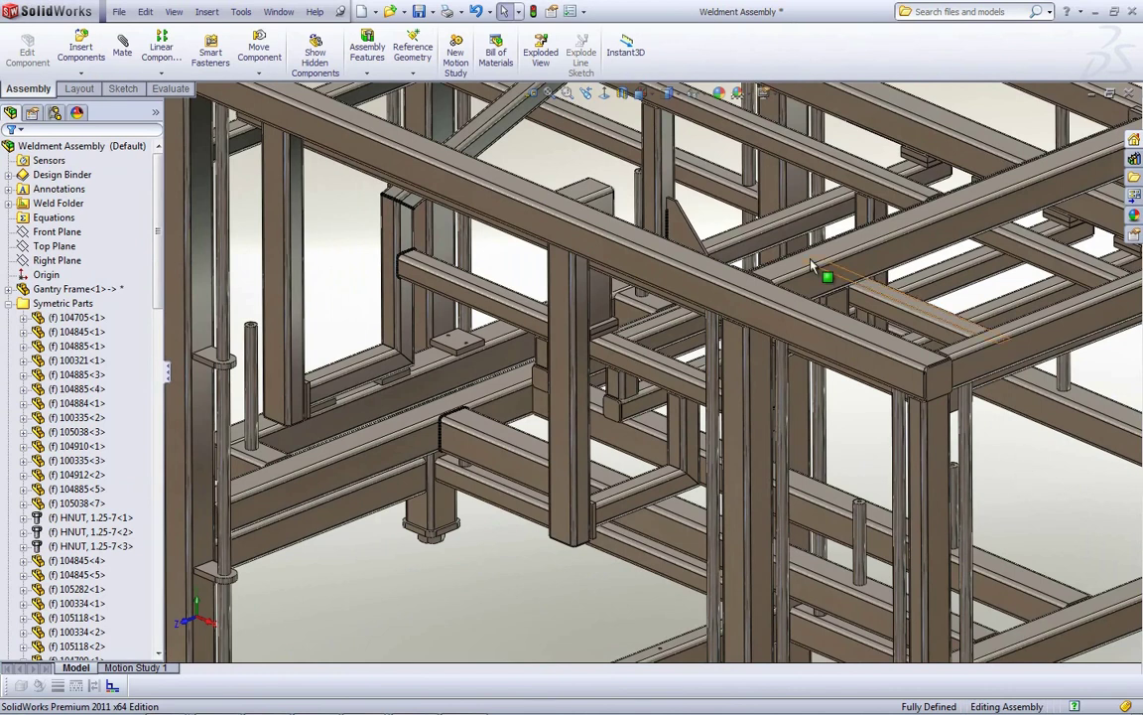
pyautogui.click(277, 12)
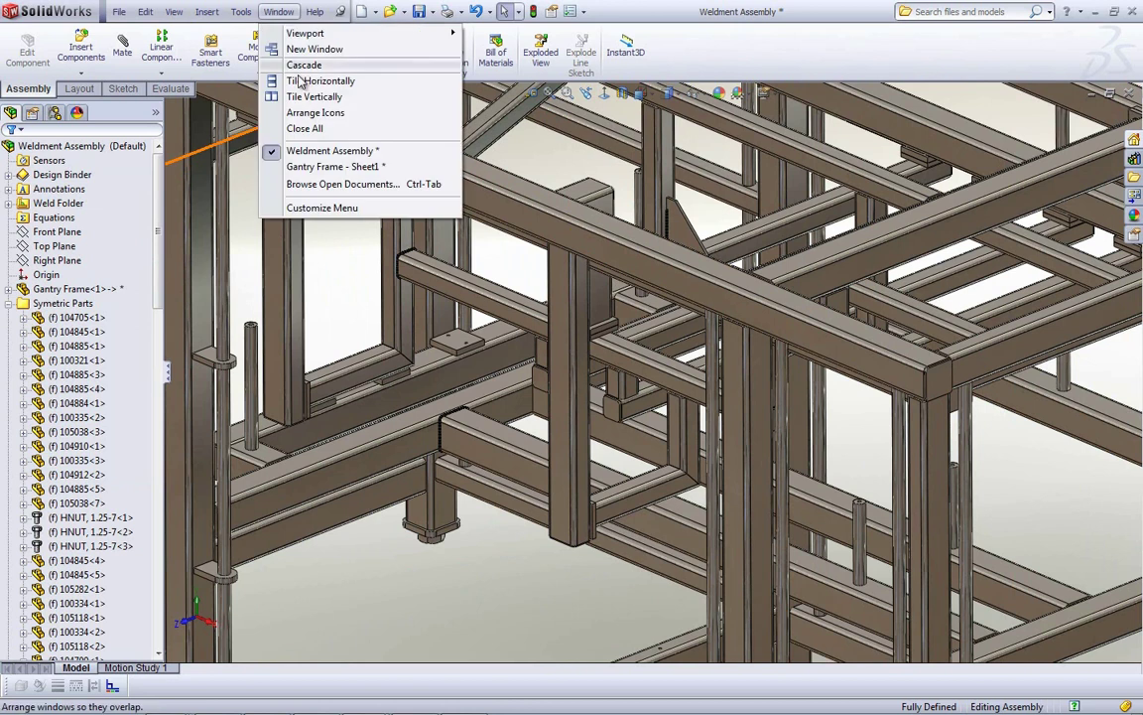
pyautogui.click(284, 151)
pyautogui.click(279, 12)
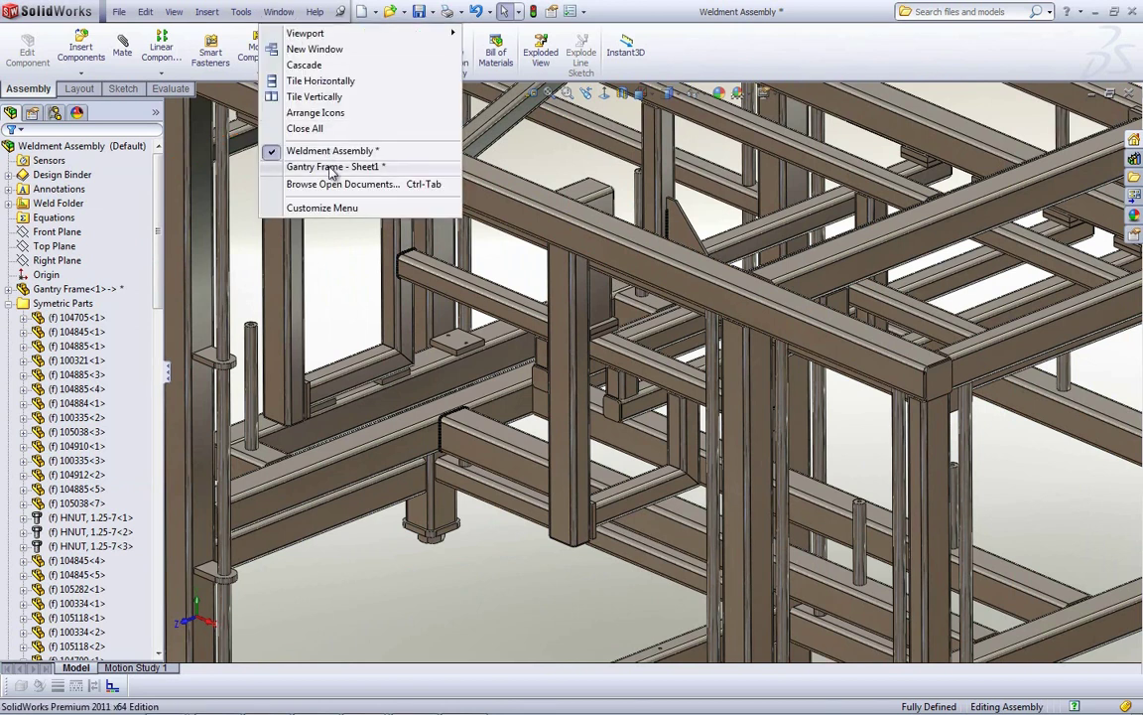
pyautogui.click(331, 166)
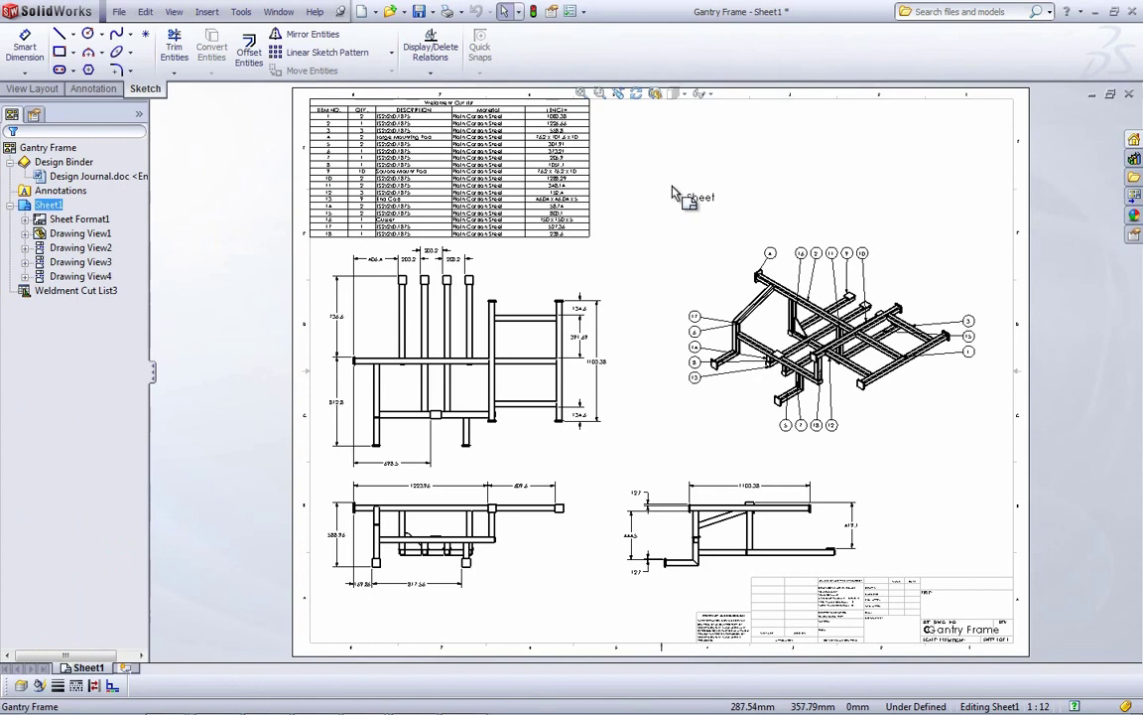
# Reorder the weldment cut list rows so that Square Mount Pad, End Cap and Gusset become items 16, 17 and 18
pyautogui.click(347, 134)
pyautogui.scroll(-3, 348, 133)
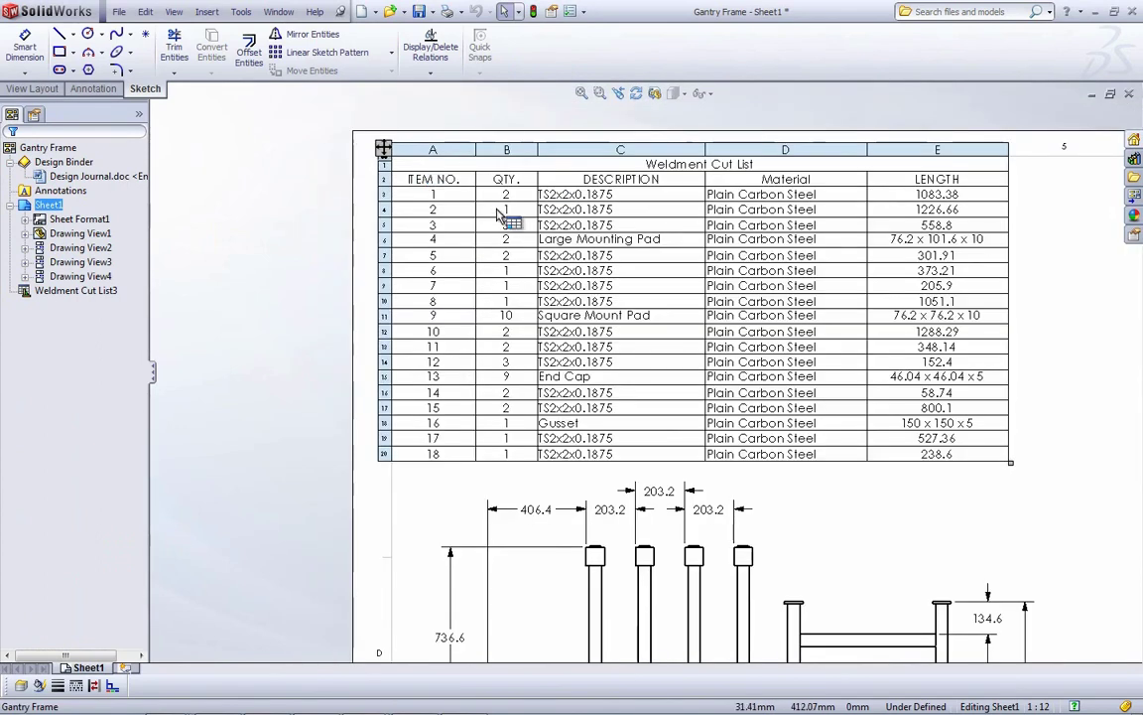
pyautogui.scroll(-1, 674, 294)
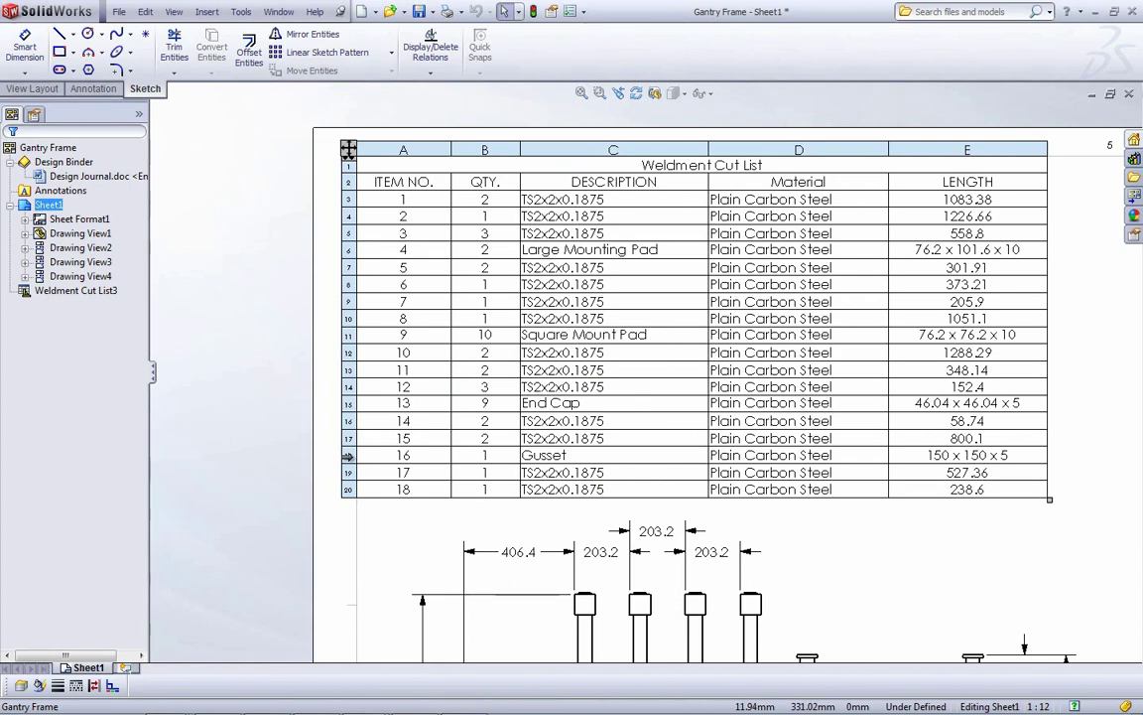
pyautogui.click(347, 455)
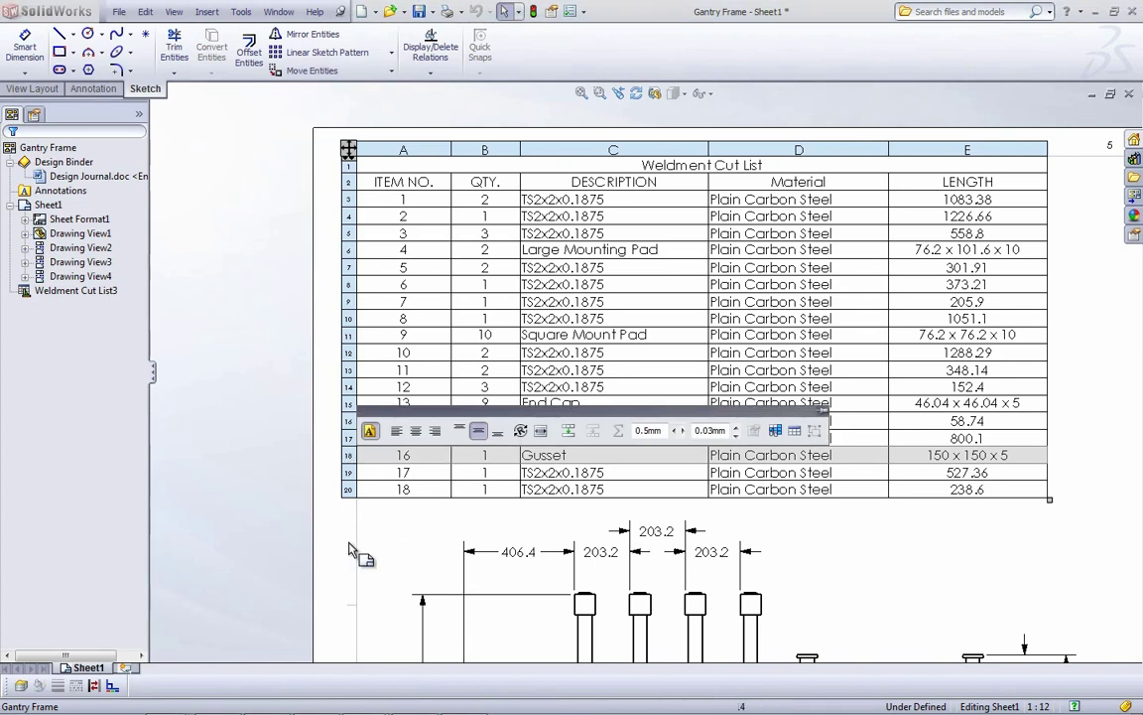
pyautogui.moveTo(333, 471); pyautogui.dragTo(347, 490)
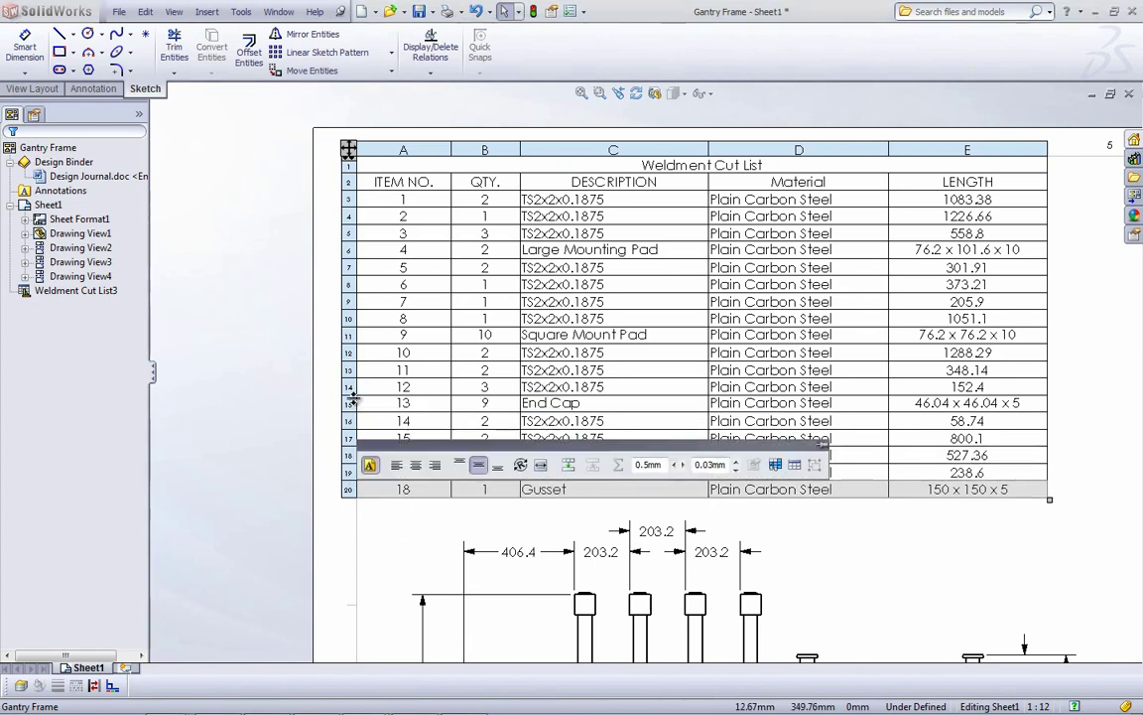
pyautogui.moveTo(347, 403); pyautogui.dragTo(349, 474)
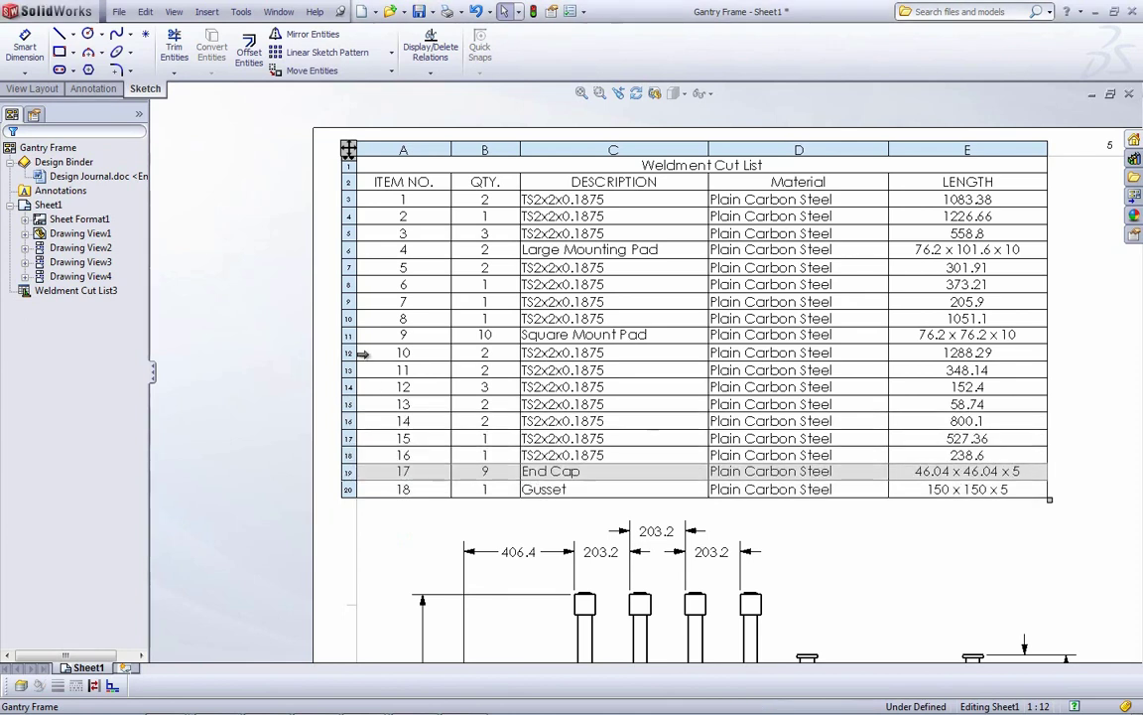
pyautogui.click(349, 335)
pyautogui.moveTo(350, 335); pyautogui.dragTo(364, 461)
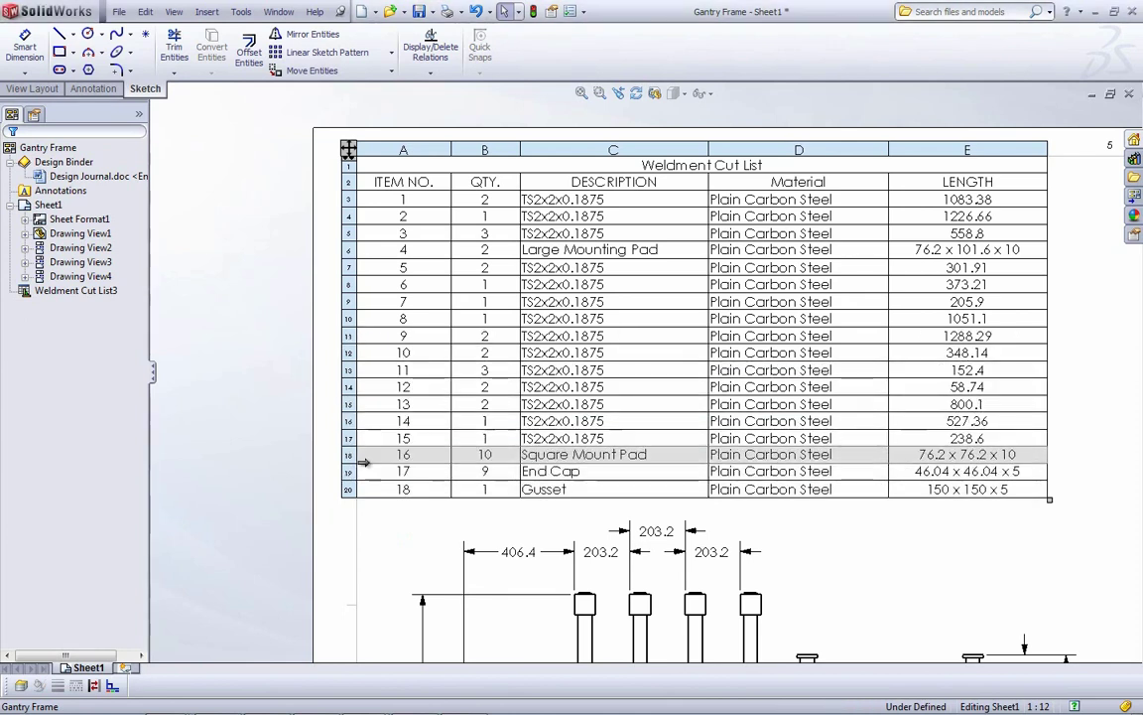
# Move the Large Mounting Pad row of the weldment cut list directly above Square Mount Pad so it becomes item 15
pyautogui.moveTo(354, 251); pyautogui.dragTo(363, 438)
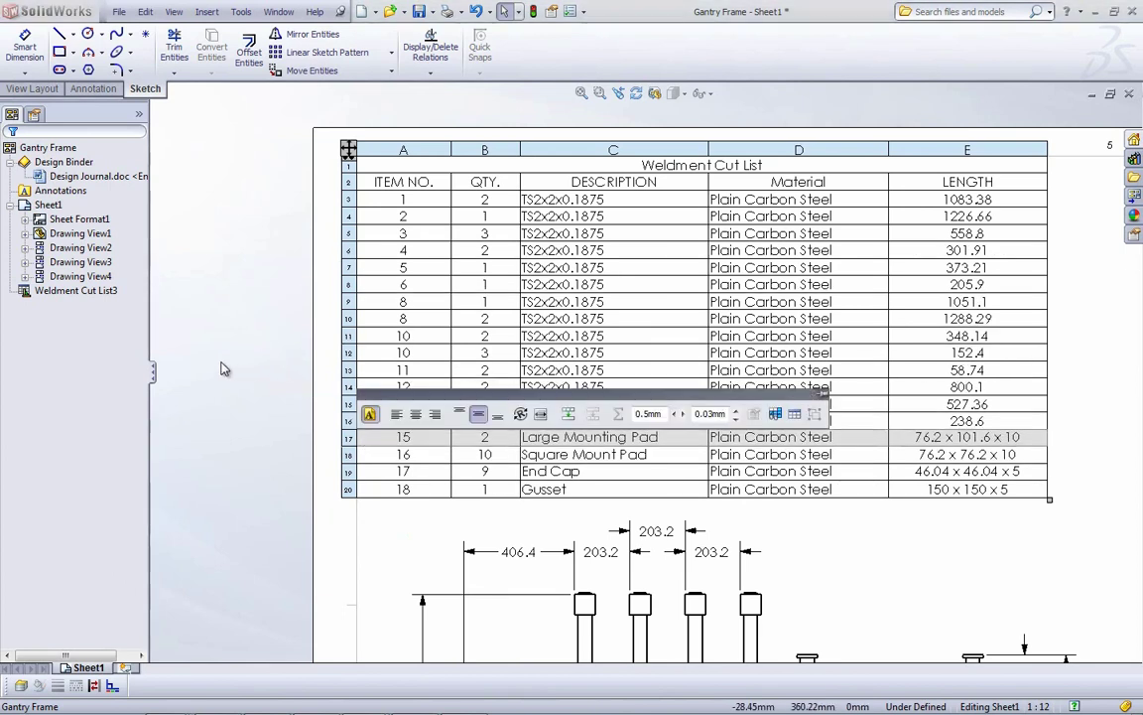
pyautogui.click(200, 328)
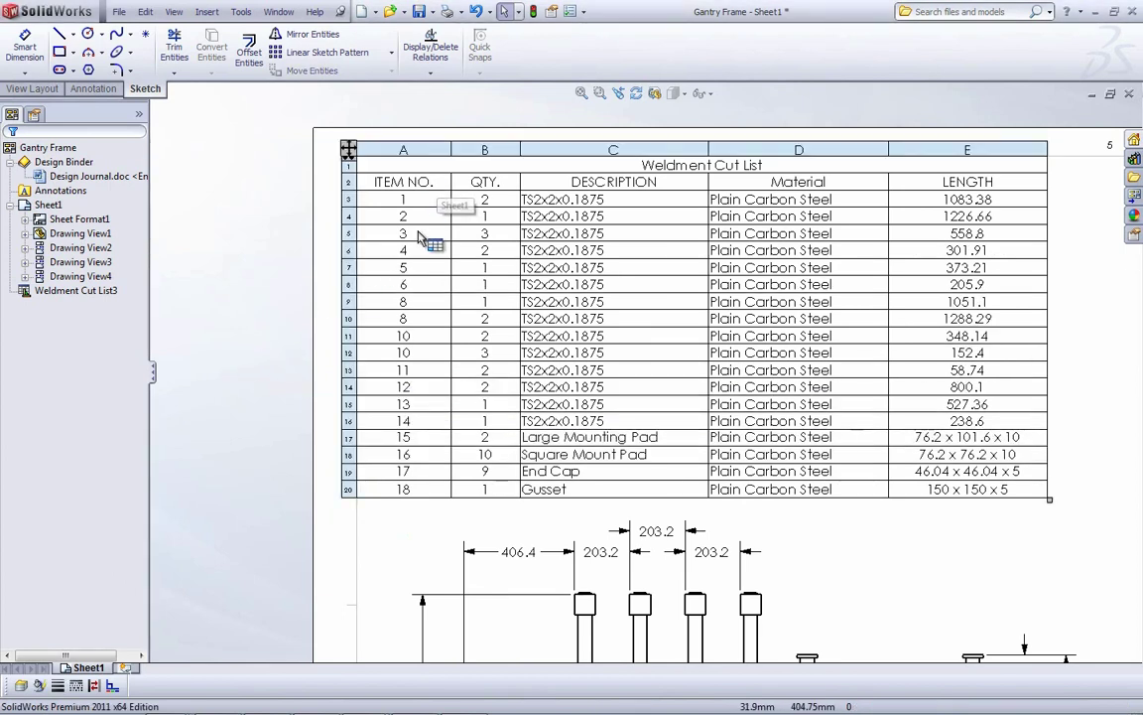
pyautogui.scroll(3, 872, 491)
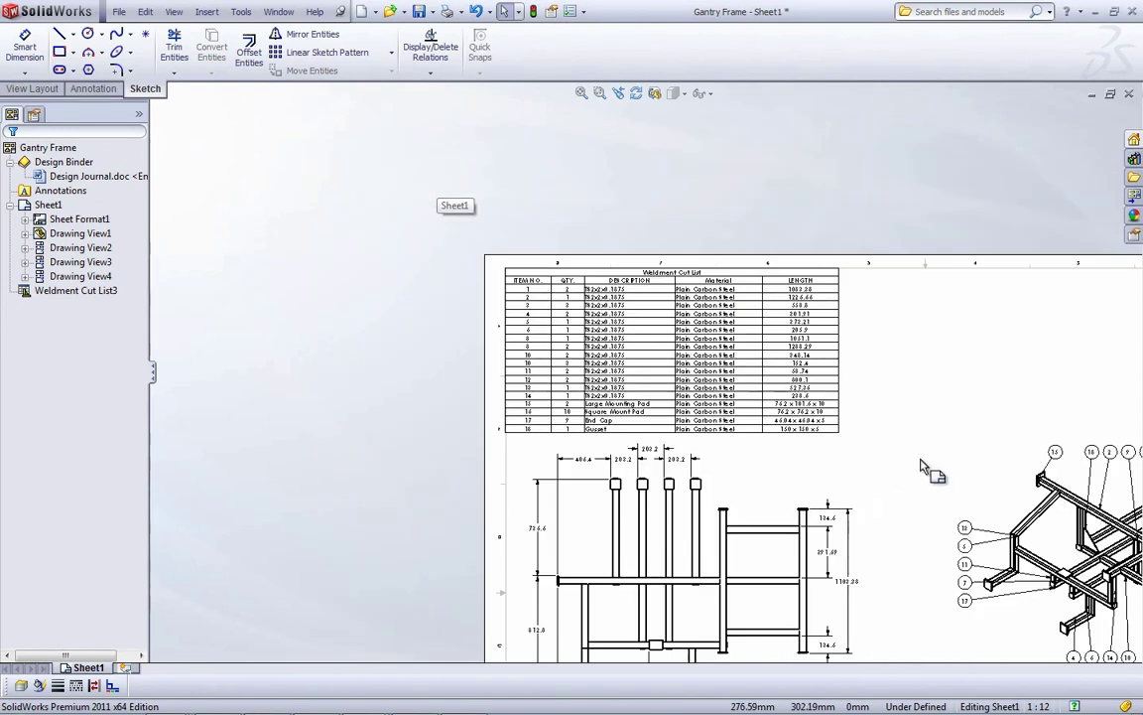
pyautogui.press('f')
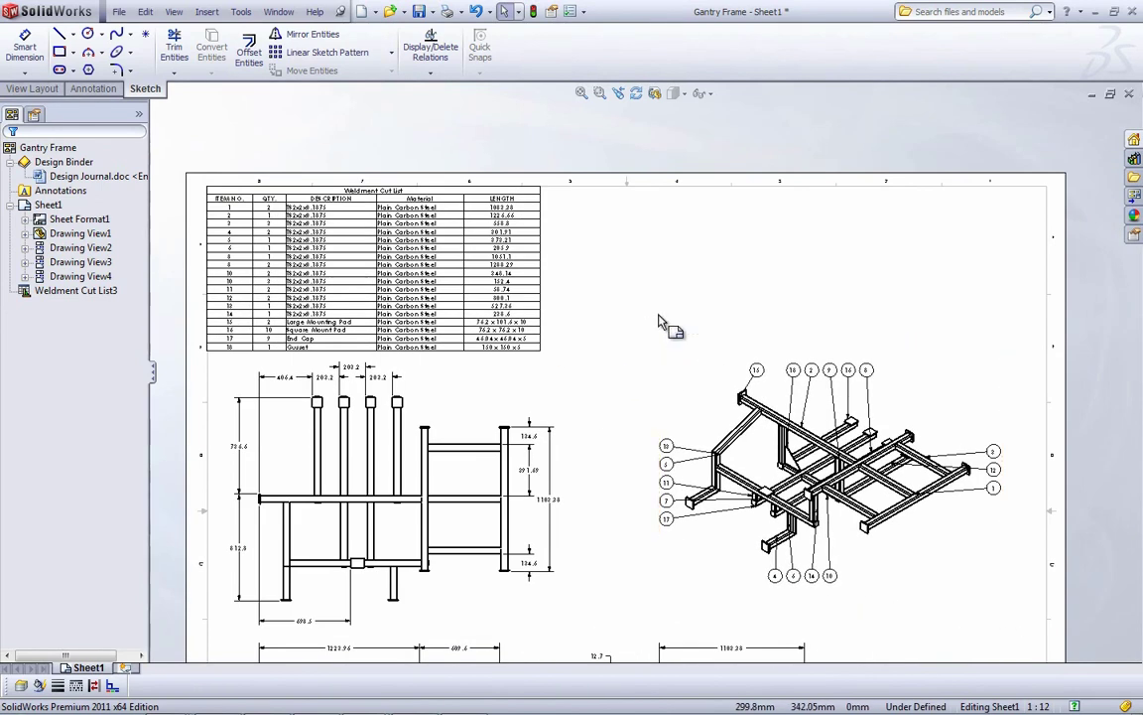
pyautogui.click(676, 293)
# Insert a weld table for the isometric view using the weldtable-standard template and place it above that view
pyautogui.click(94, 89)
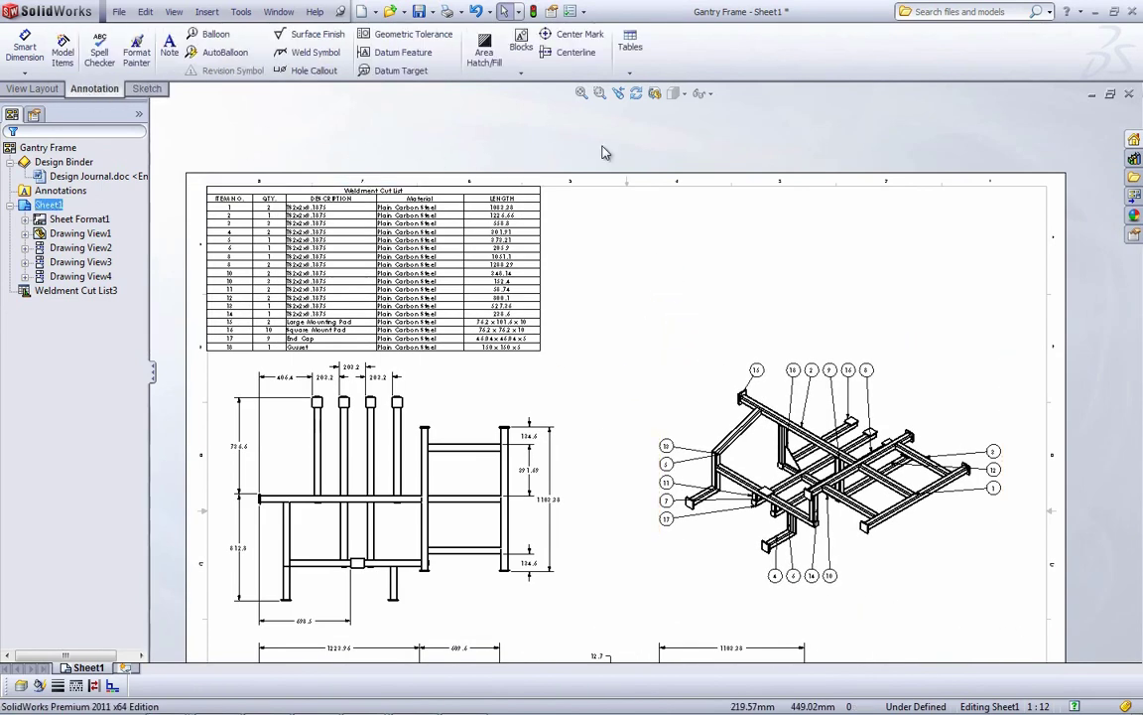
pyautogui.click(632, 72)
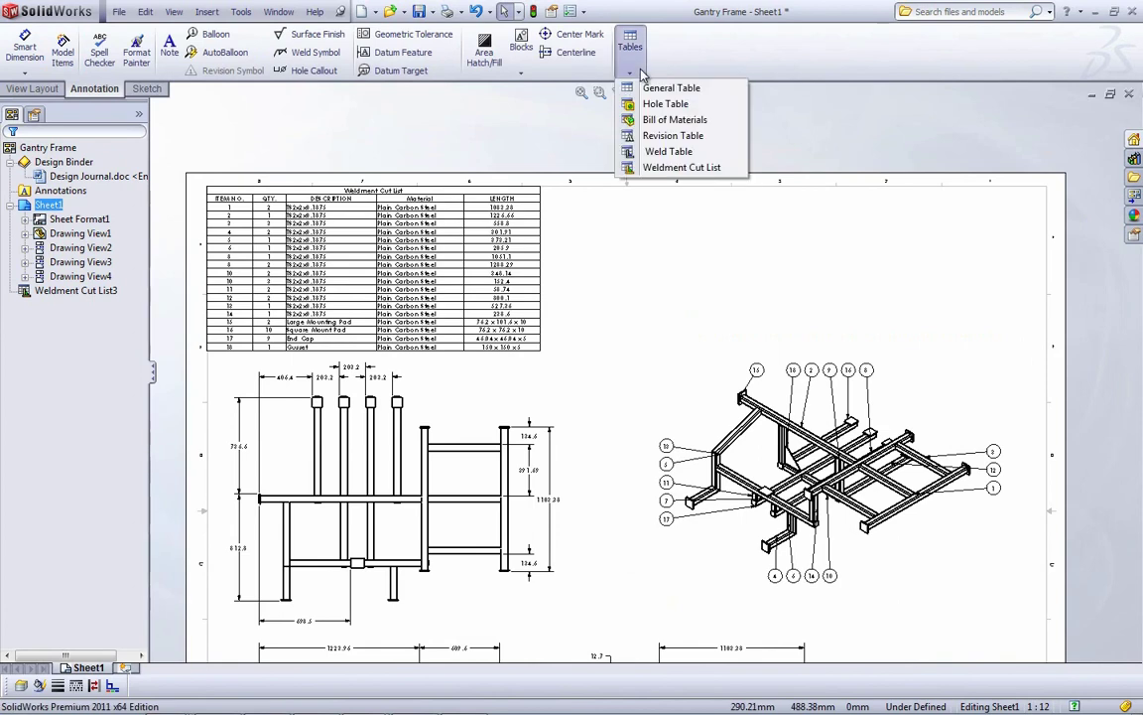
pyautogui.click(675, 153)
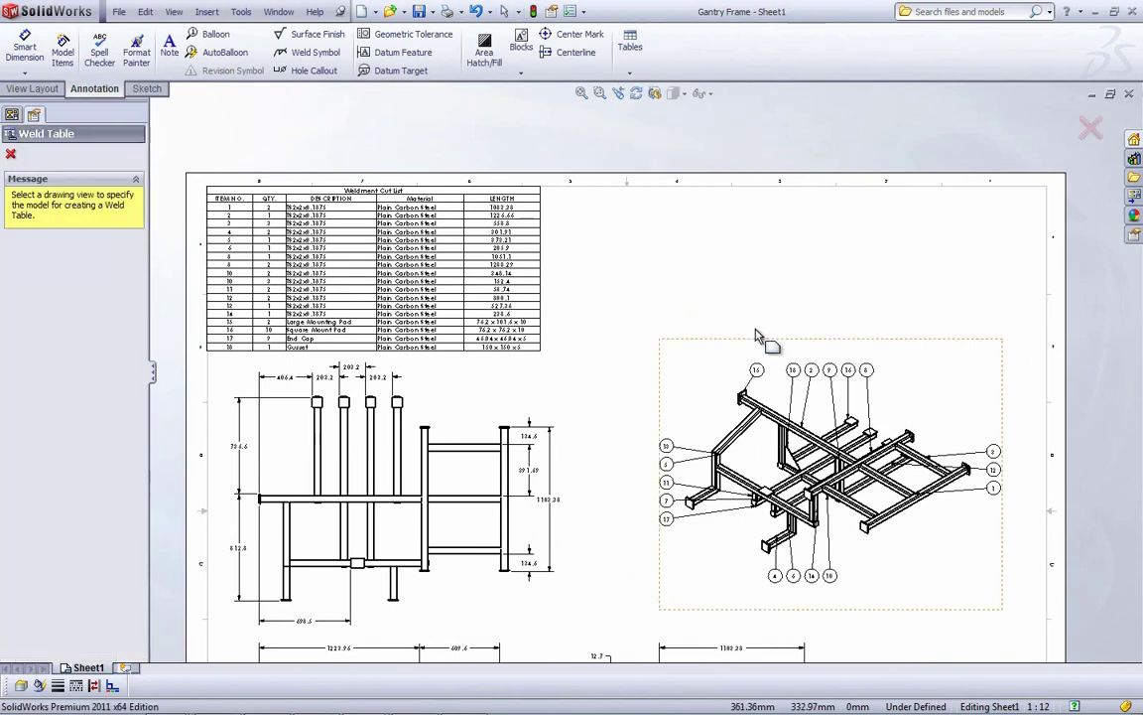
pyautogui.click(845, 349)
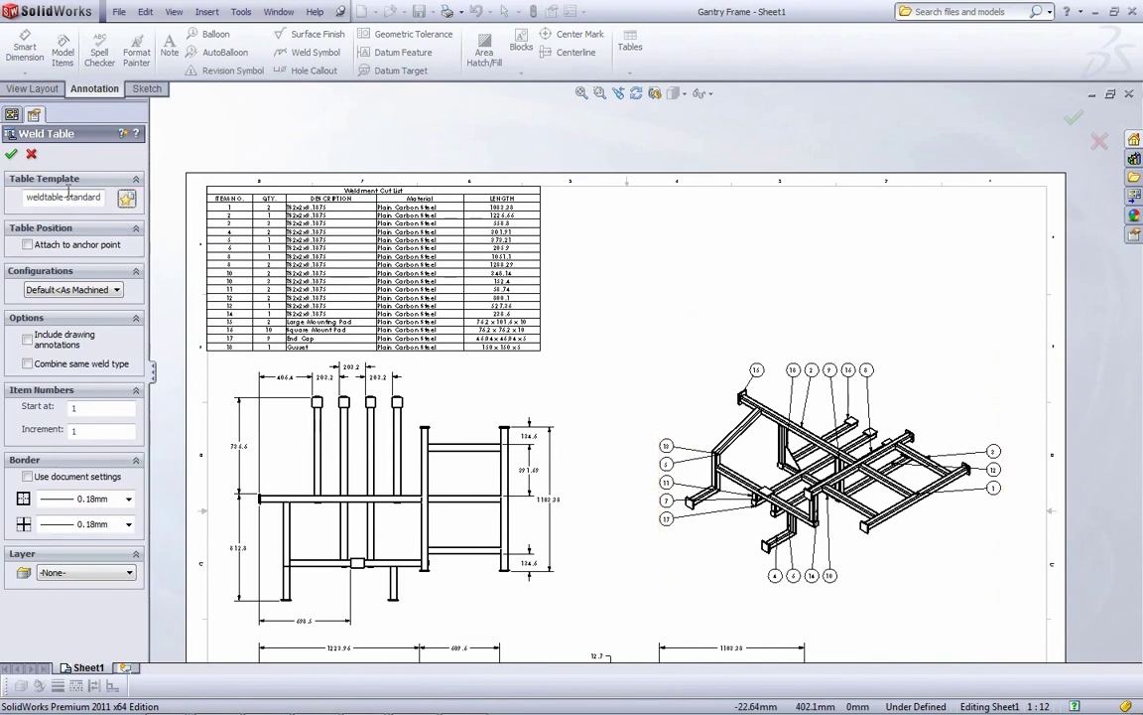
pyautogui.click(11, 154)
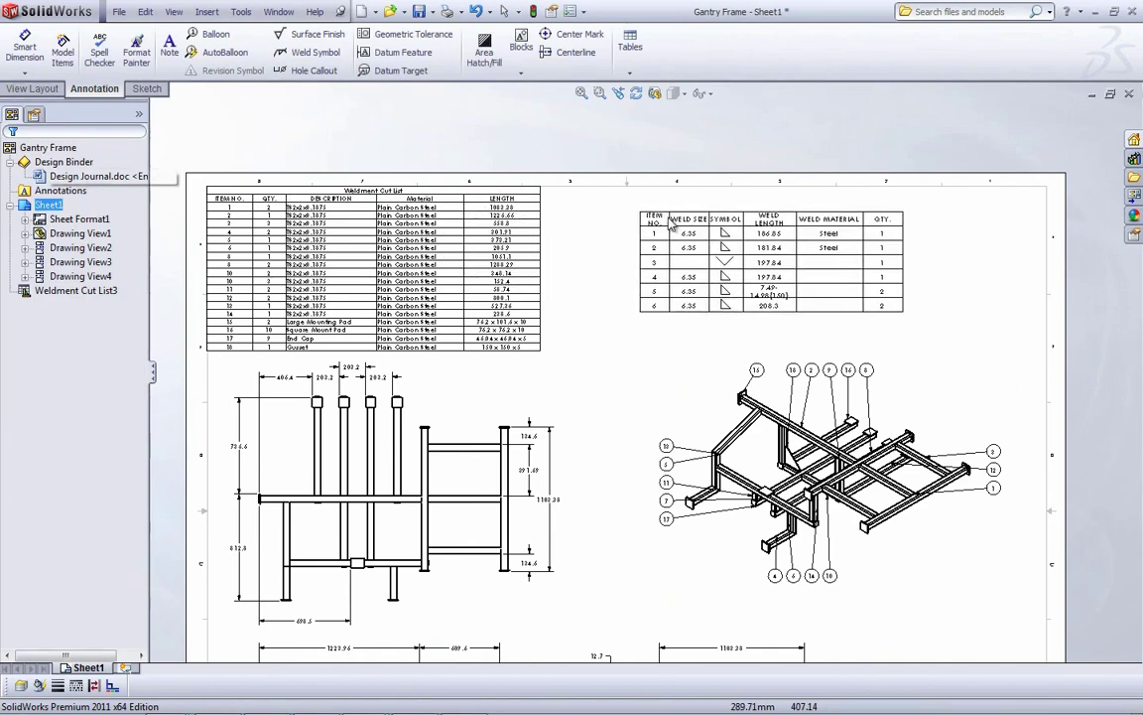
pyautogui.click(700, 241)
# Move the weld table up towards the sheet's upper border, clear of the isometric view, and examine its rows
pyautogui.scroll(2, 701, 241)
pyautogui.scroll(-2, 450, 216)
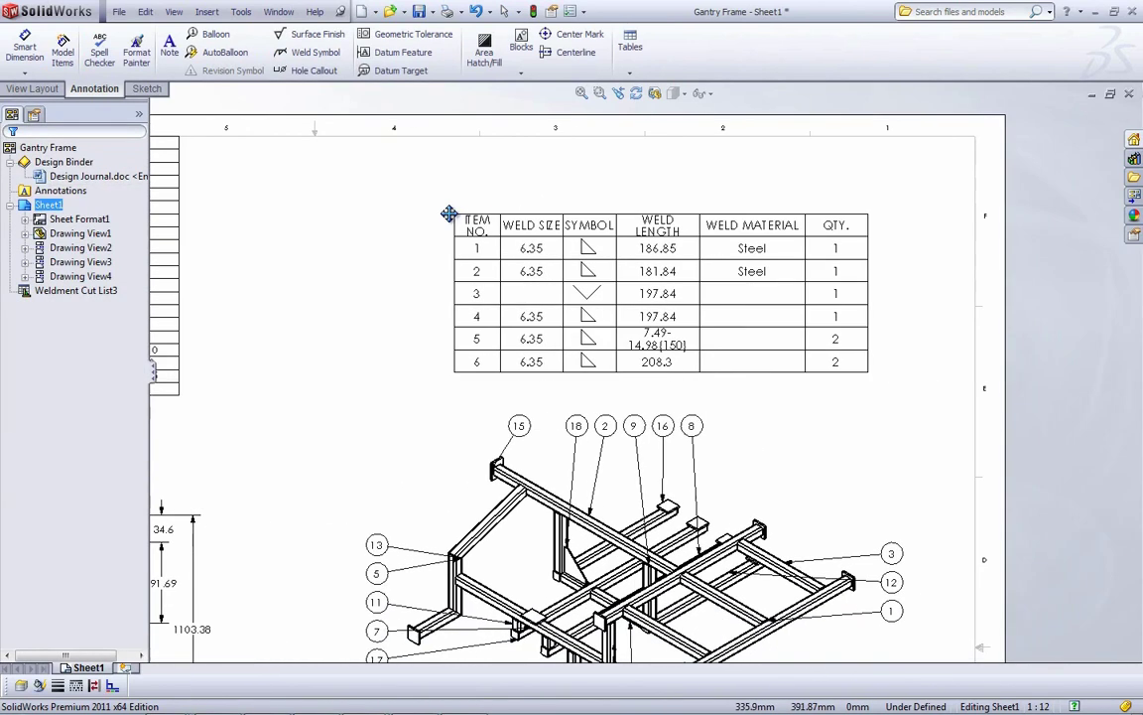
pyautogui.moveTo(450, 216); pyautogui.dragTo(438, 164)
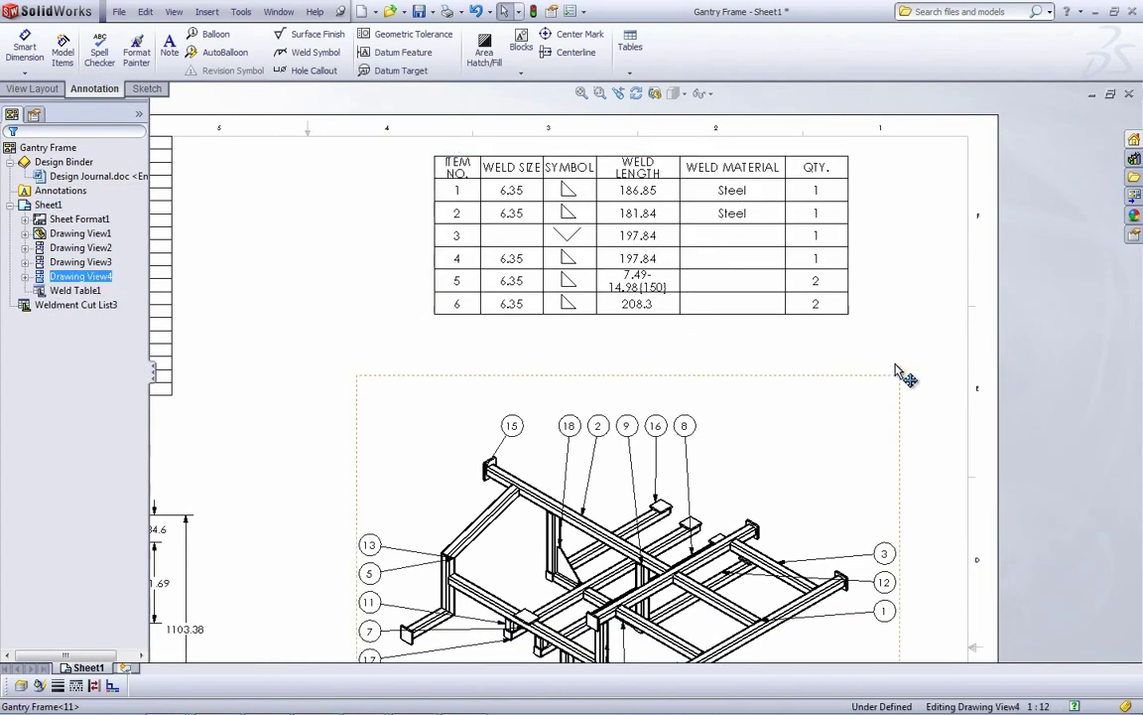
pyautogui.click(890, 381)
pyautogui.click(888, 236)
pyautogui.scroll(-2, 633, 236)
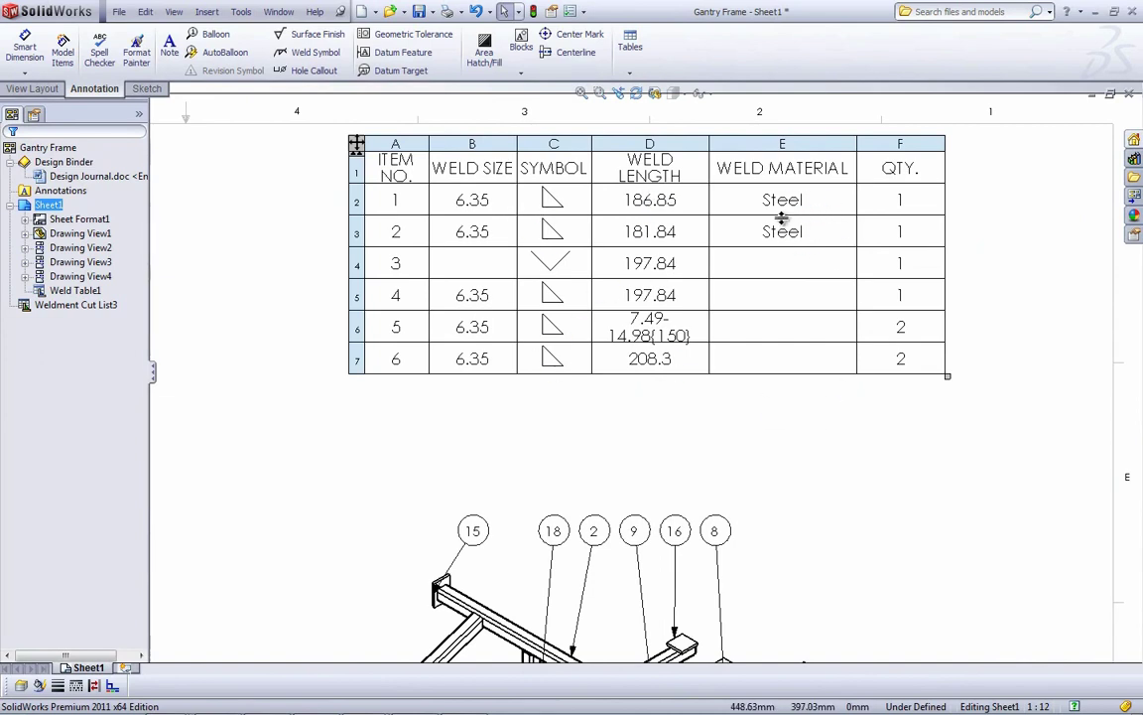
pyautogui.click(1054, 358)
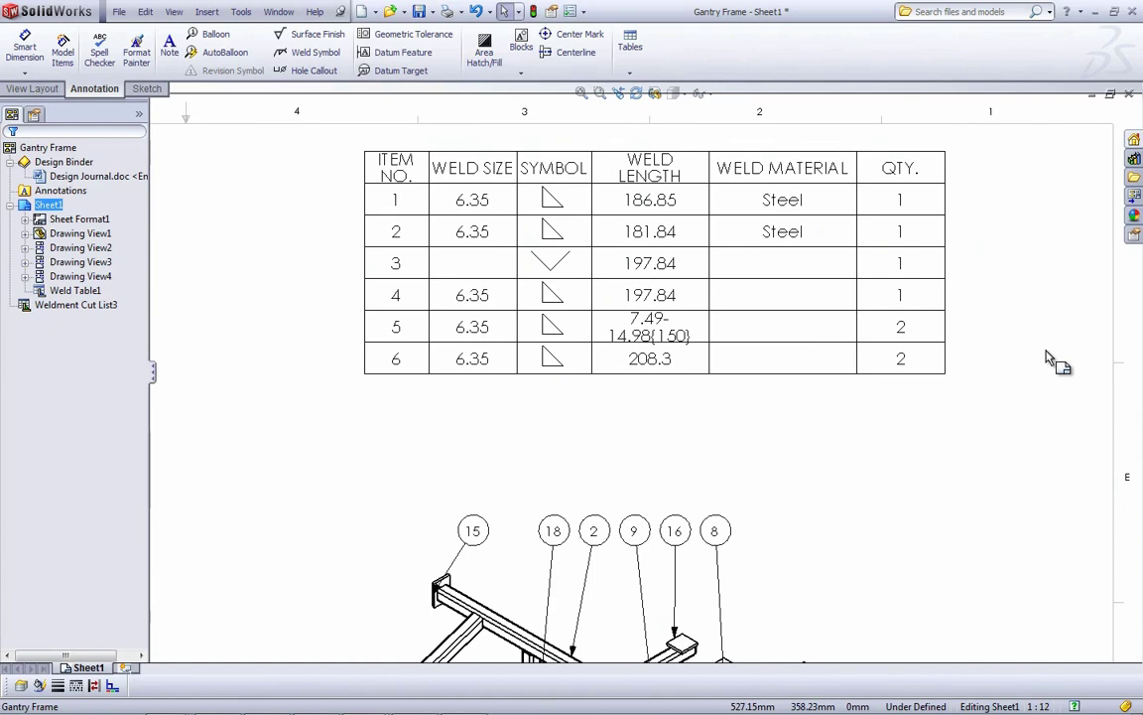
# Import the model's weld symbols as model items into the isometric Drawing View4 only
pyautogui.scroll(2, 1050, 523)
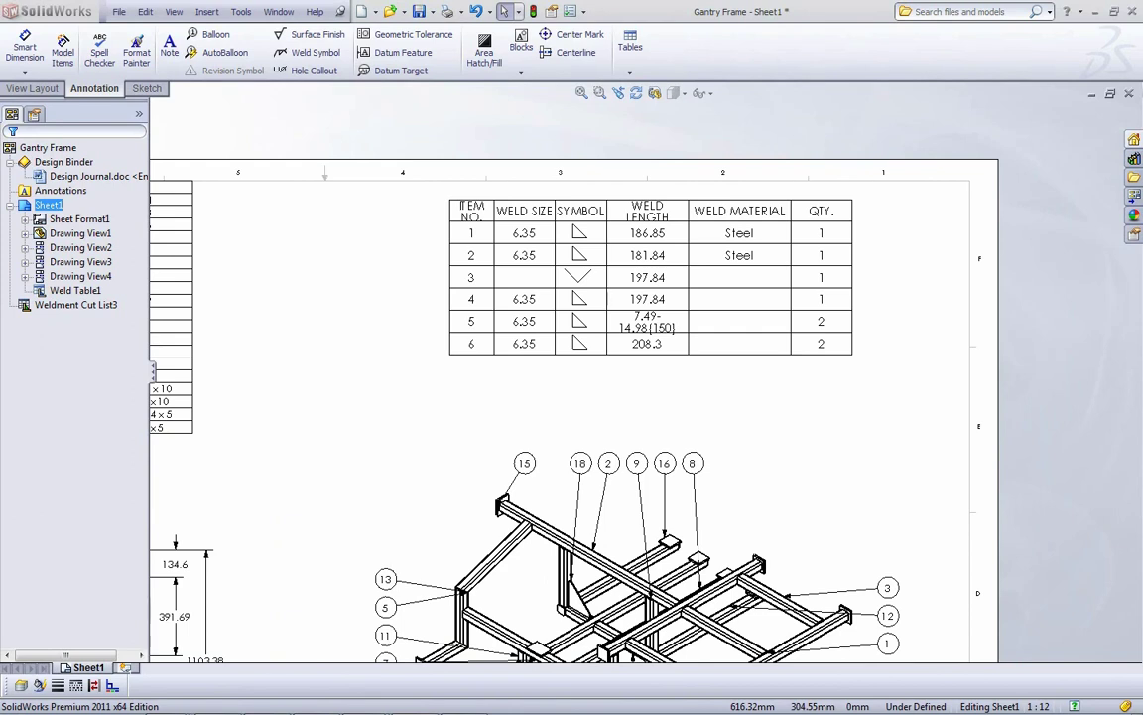
pyautogui.click(988, 497)
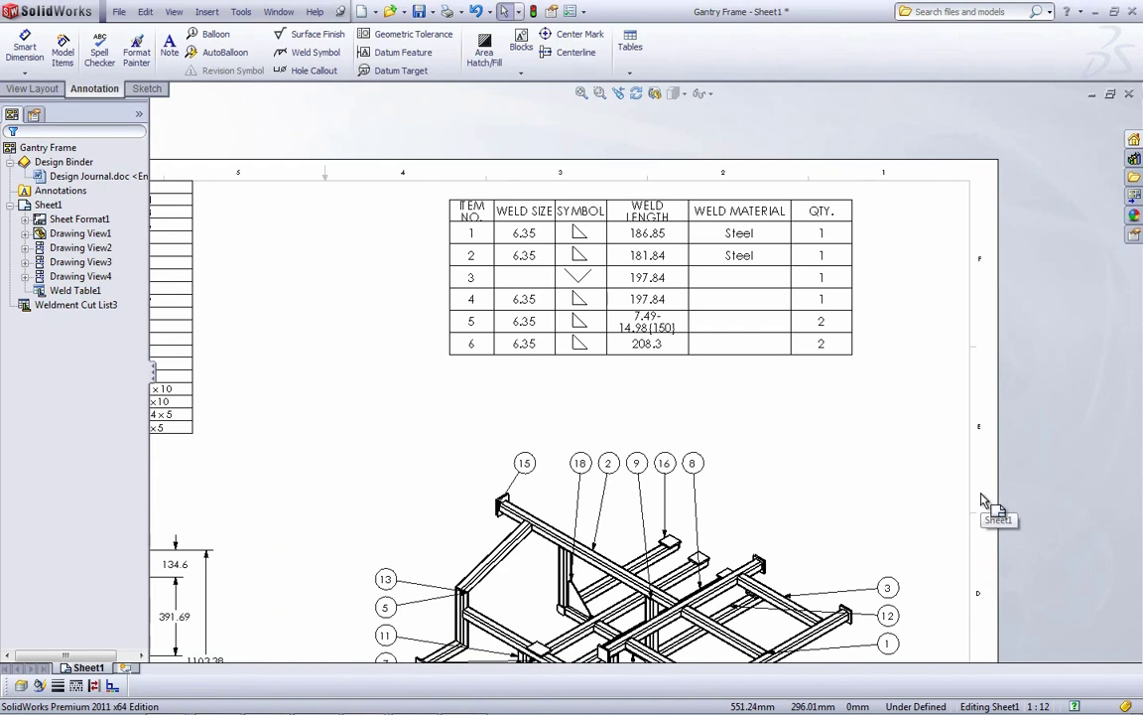
pyautogui.moveTo(950, 491)
pyautogui.mouseDown(button='middle')
pyautogui.moveTo(1008, 235)
pyautogui.moveTo(1072, 223)
pyautogui.mouseUp(button='middle')
pyautogui.click(581, 197)
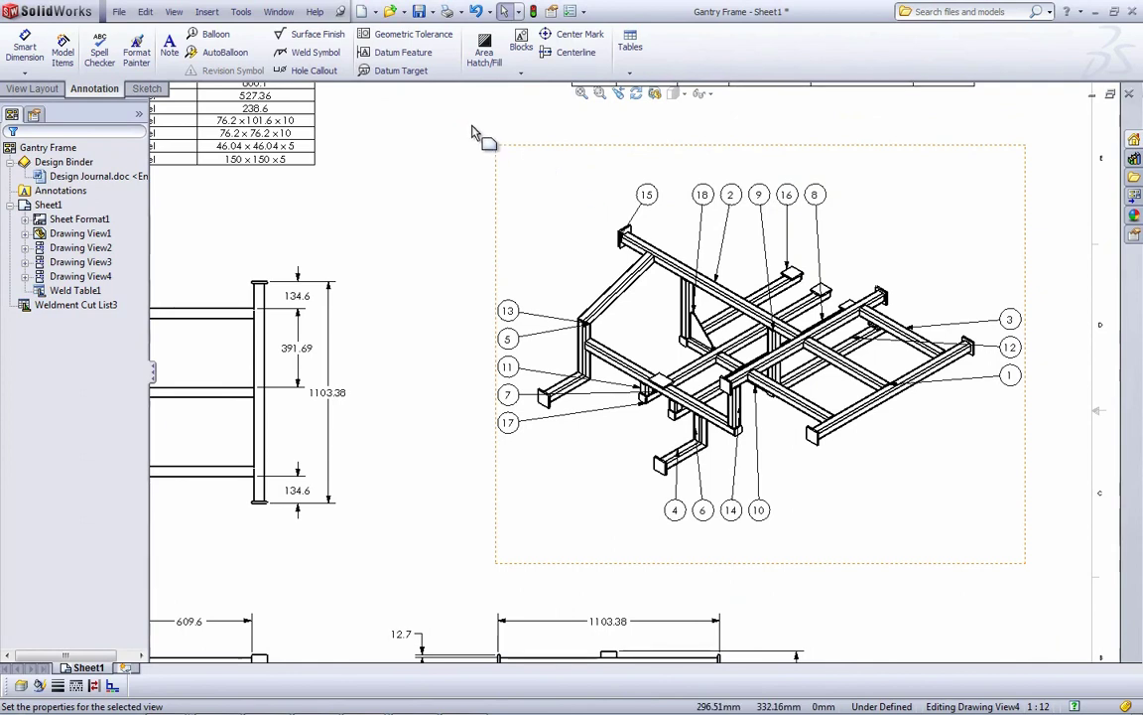
pyautogui.click(59, 62)
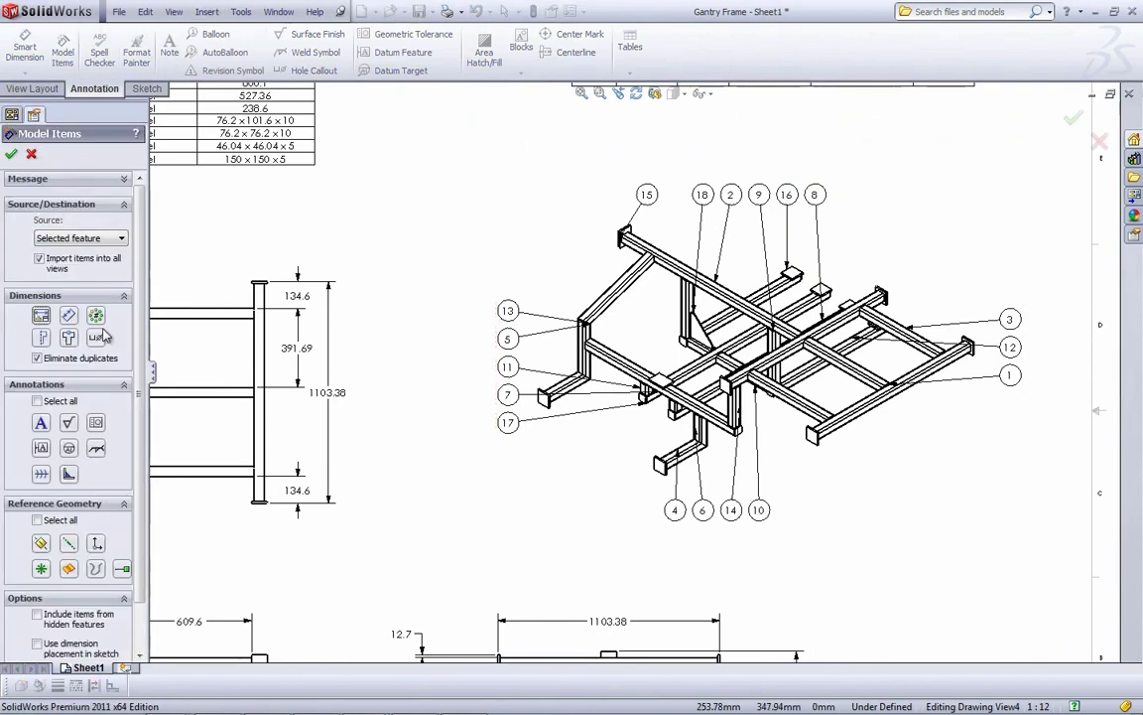
pyautogui.click(39, 258)
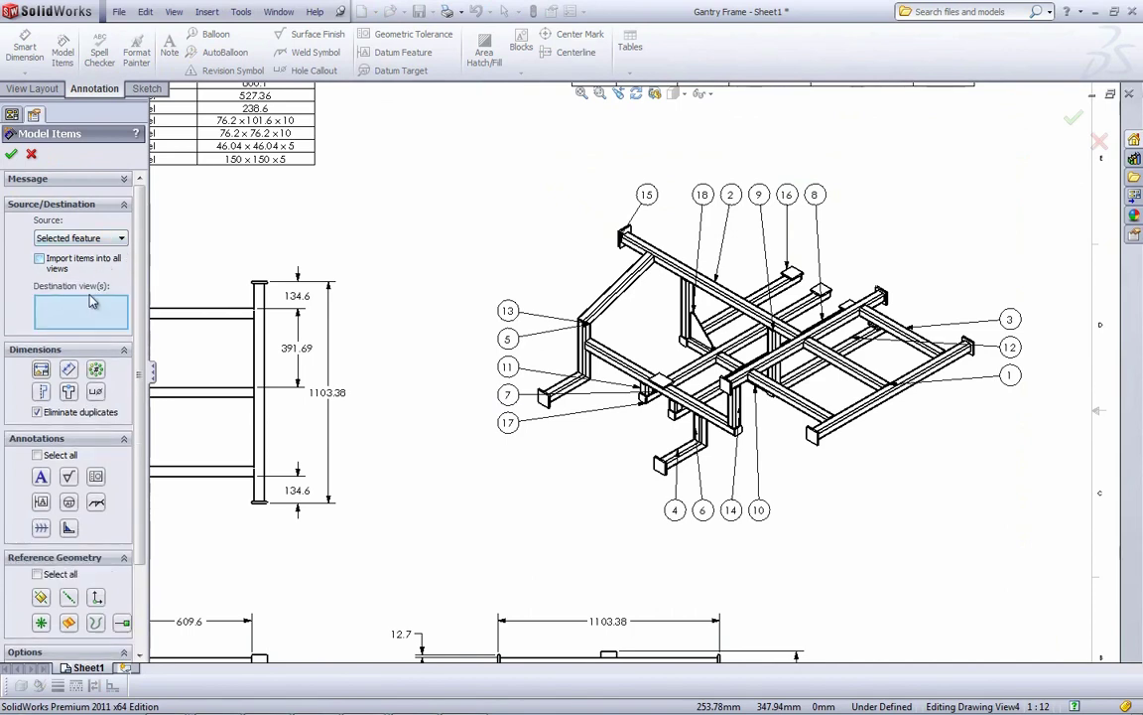
pyautogui.click(558, 260)
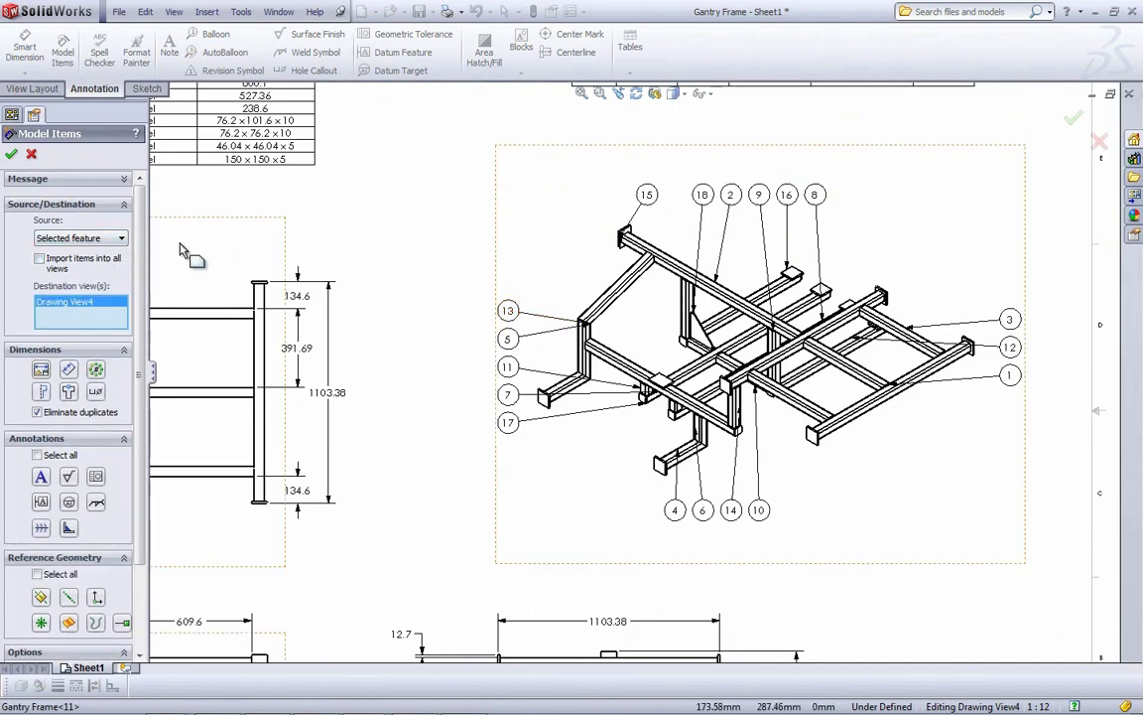
pyautogui.click(99, 238)
pyautogui.click(60, 252)
pyautogui.scroll(-3, 144, 388)
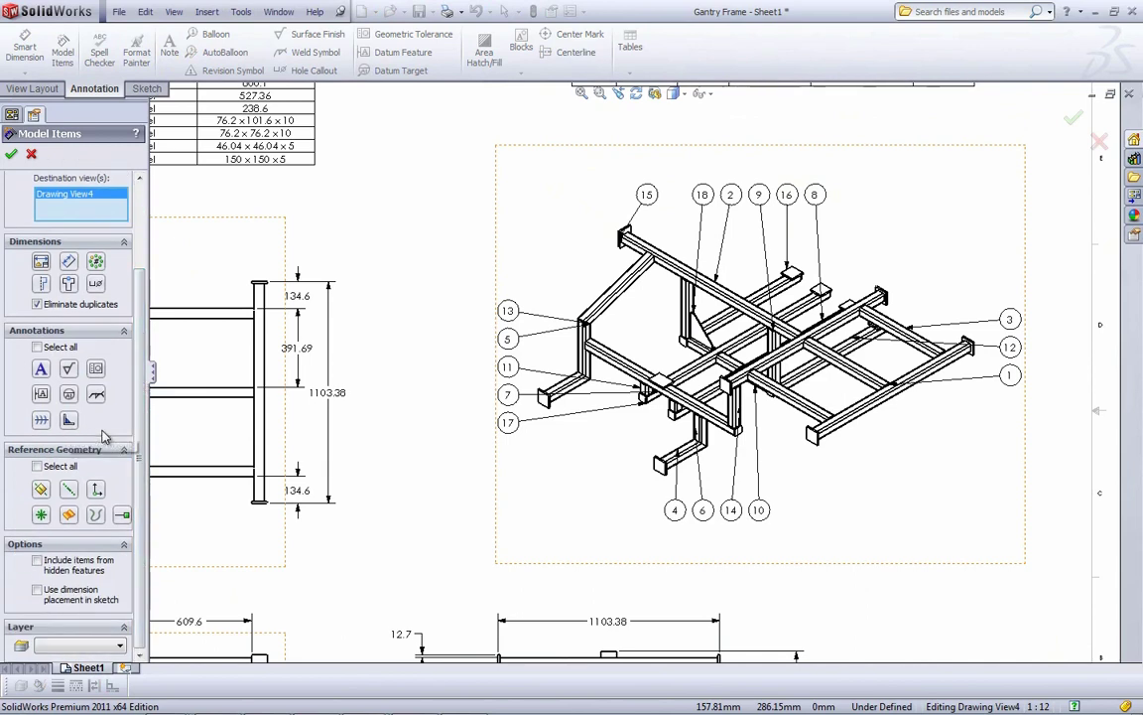
pyautogui.click(95, 396)
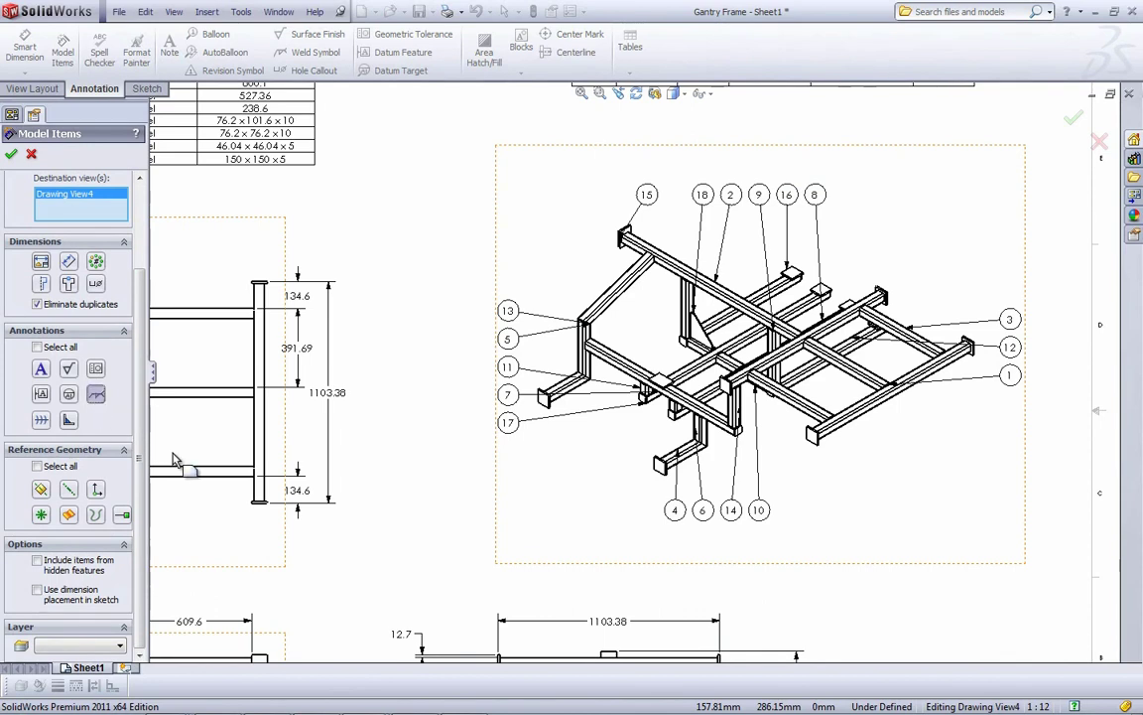
pyautogui.click(11, 155)
# Spread the three all-around weld symbols out into clear space left of the isometric view
pyautogui.moveTo(574, 290); pyautogui.dragTo(503, 265)
pyautogui.click(466, 246)
pyautogui.click(589, 348)
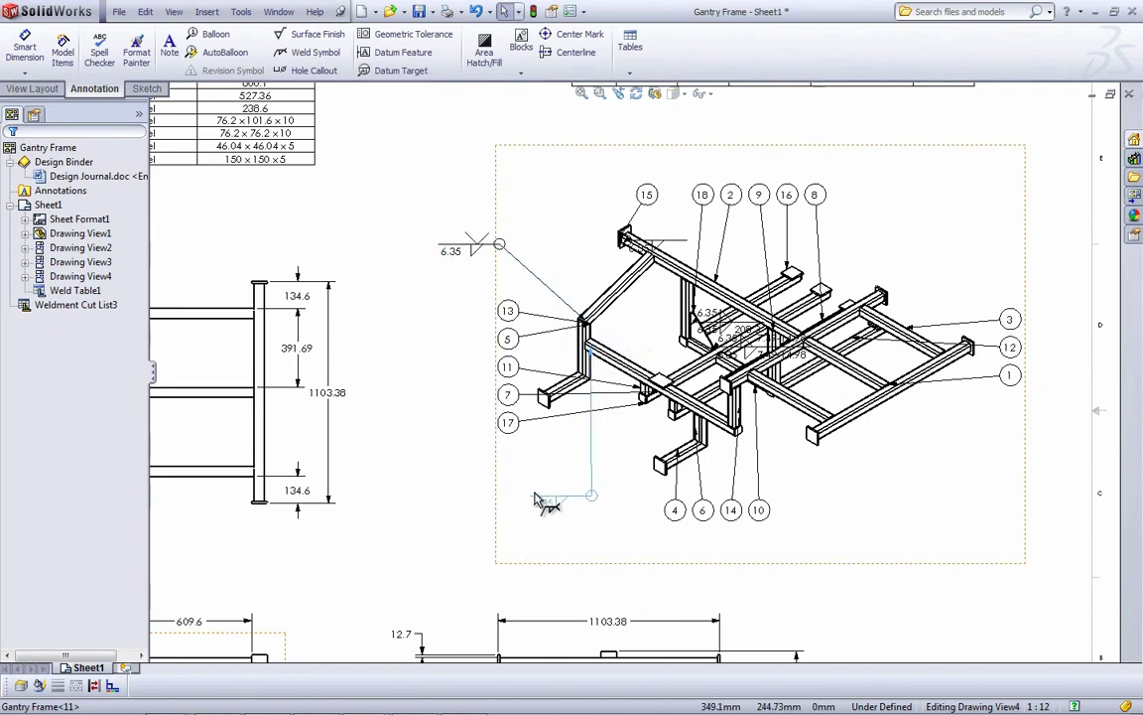
pyautogui.click(474, 498)
pyautogui.click(647, 245)
pyautogui.moveTo(647, 244); pyautogui.dragTo(526, 182)
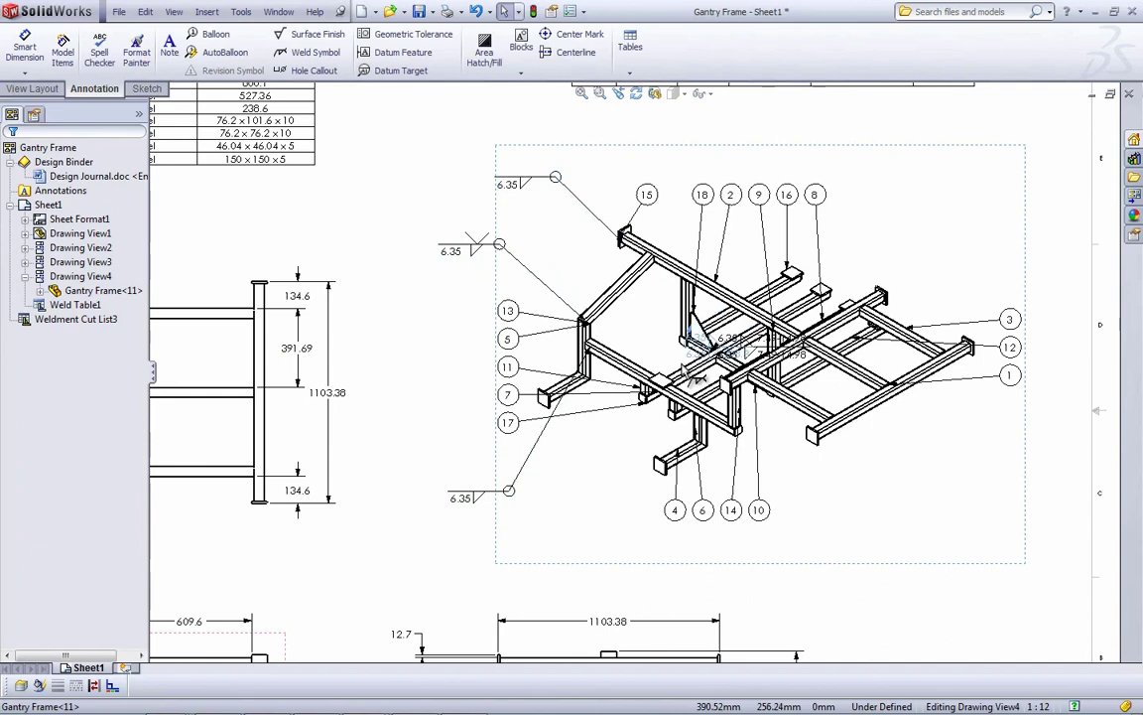
# Reposition the 208.3 and 7.49-14.98 weld symbols in the clear space beneath the isometric frame view
pyautogui.click(585, 555)
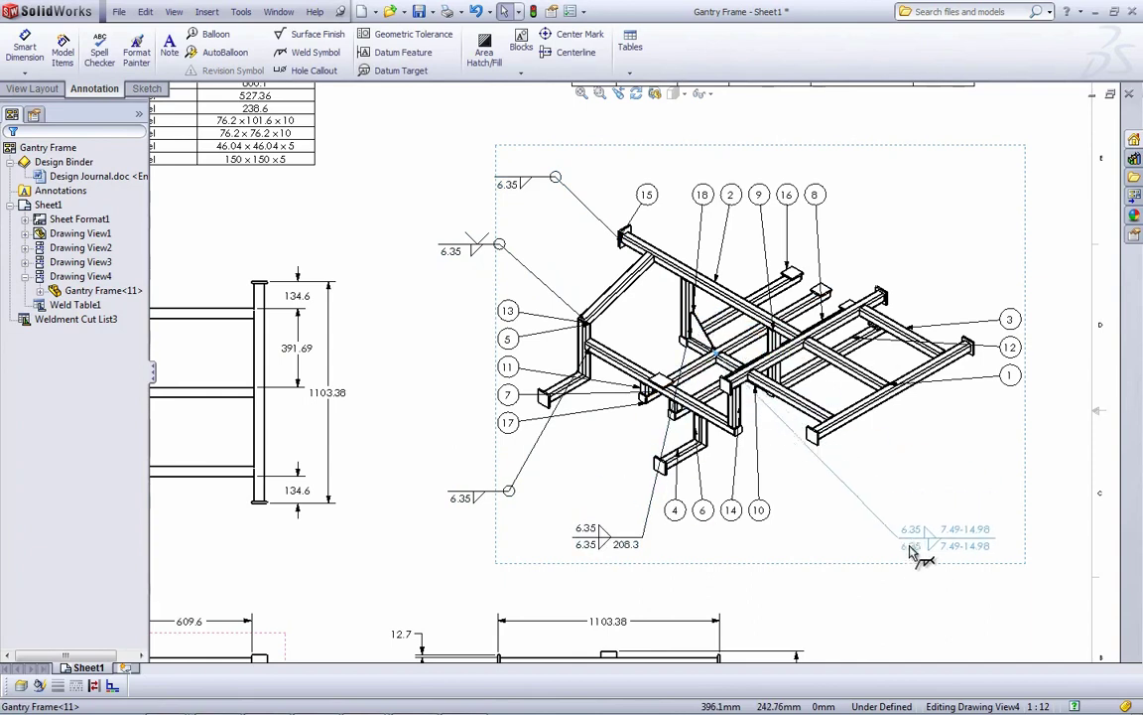
pyautogui.click(870, 568)
pyautogui.click(876, 595)
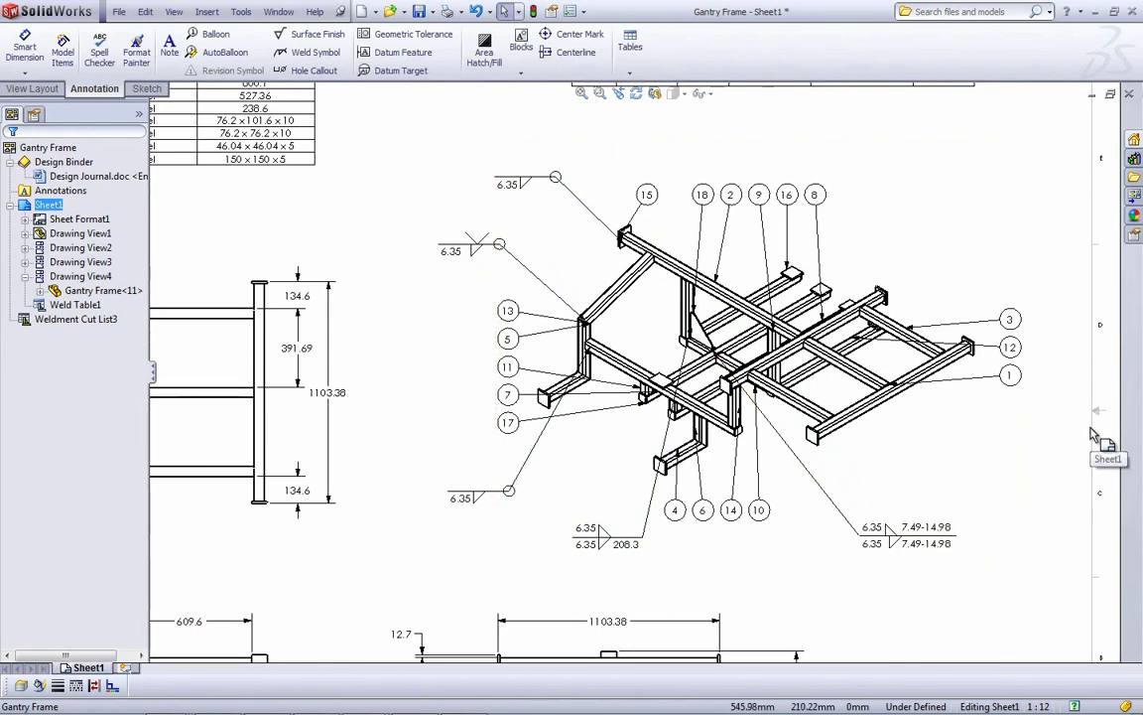
pyautogui.click(1012, 493)
pyautogui.click(995, 520)
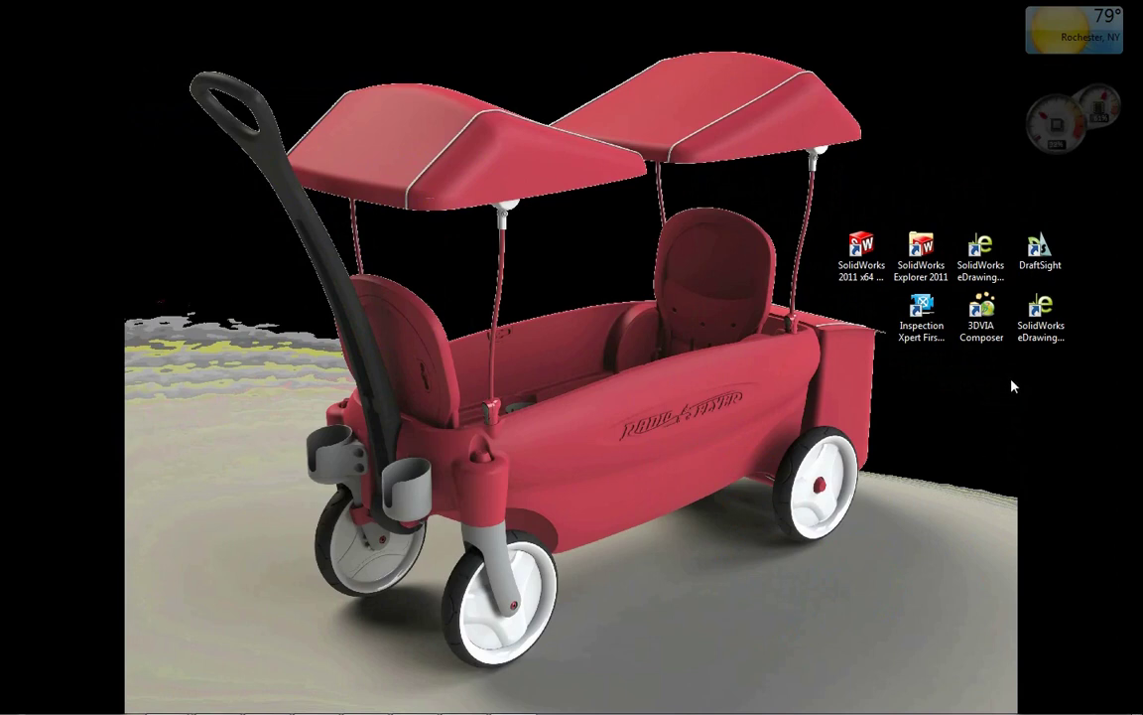
# Switch from the desktop to the open eDrawings Professional x64 window showing eDrawings.easm
pyautogui.click(1050, 329)
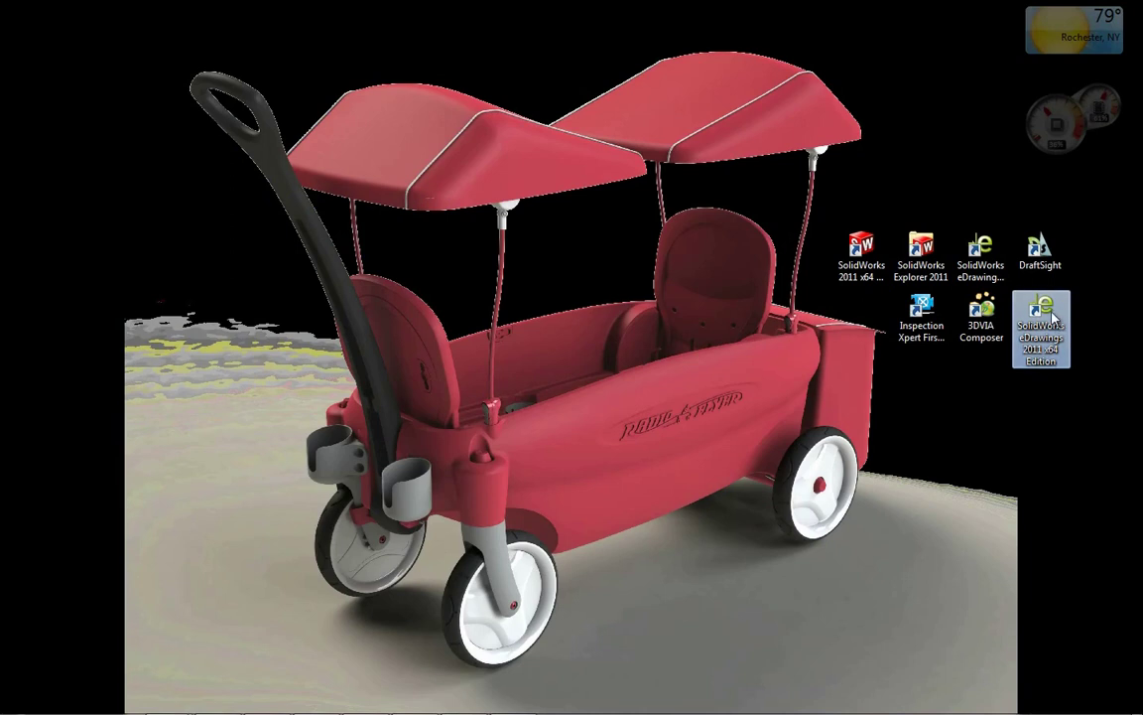
pyautogui.click(995, 248)
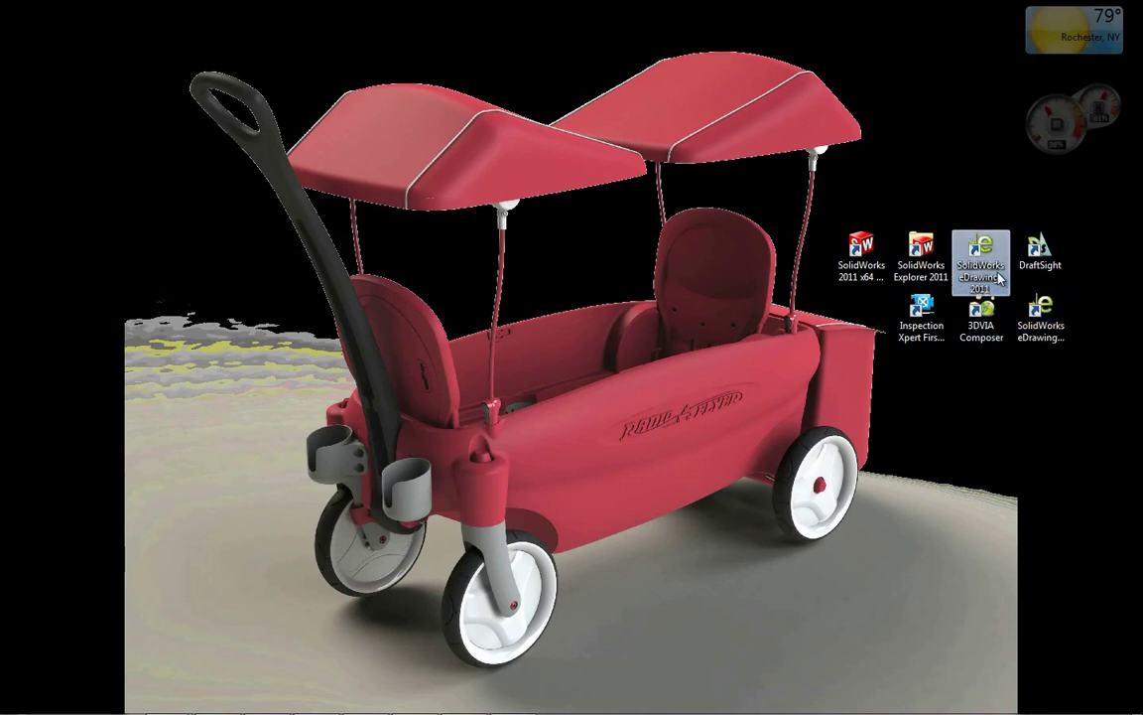
pyautogui.click(1042, 311)
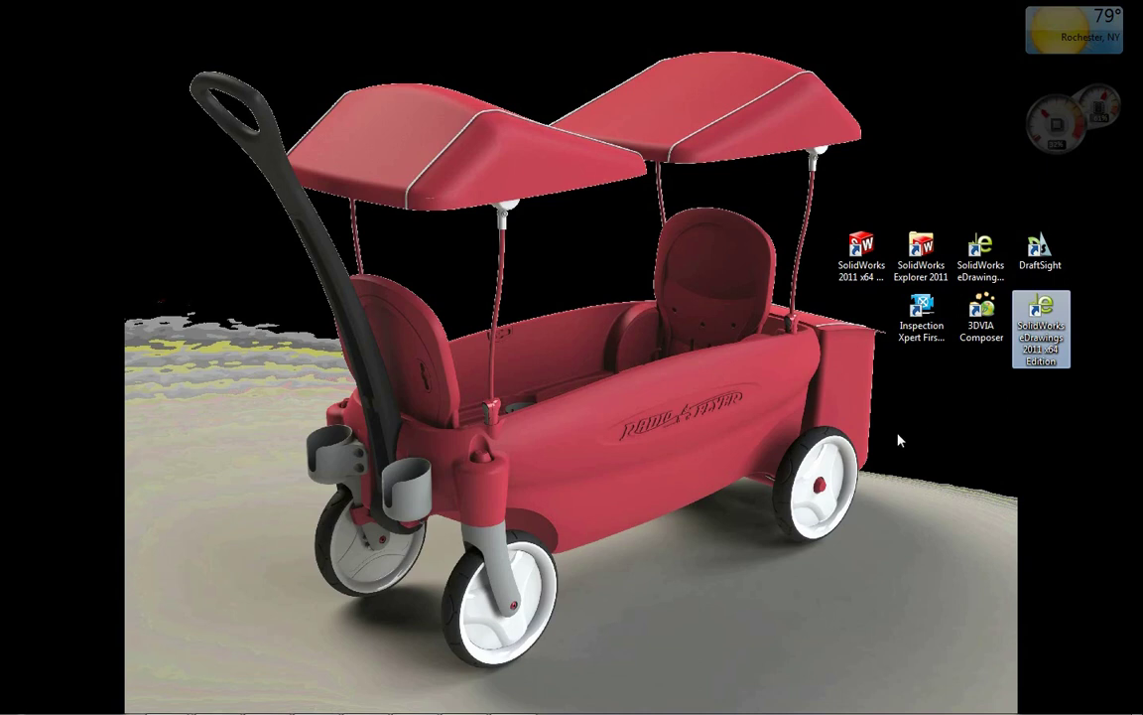
pyautogui.hotkey('alt', 'Tab')
pyautogui.hotkey('alt', 'Tab')
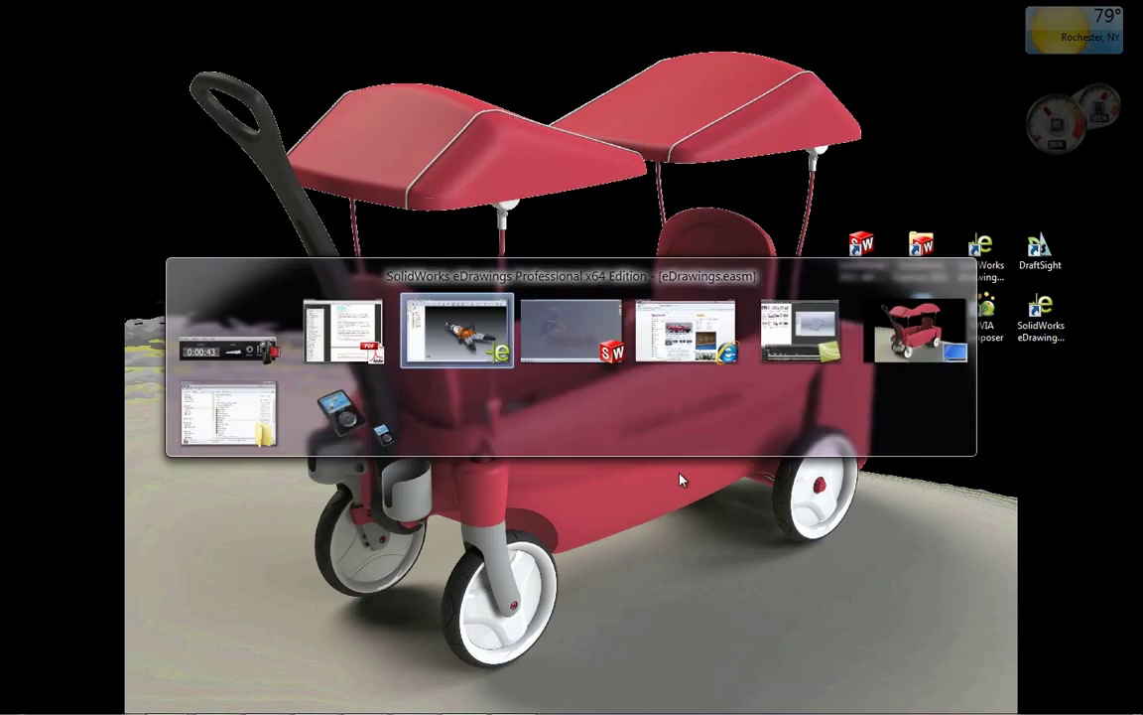
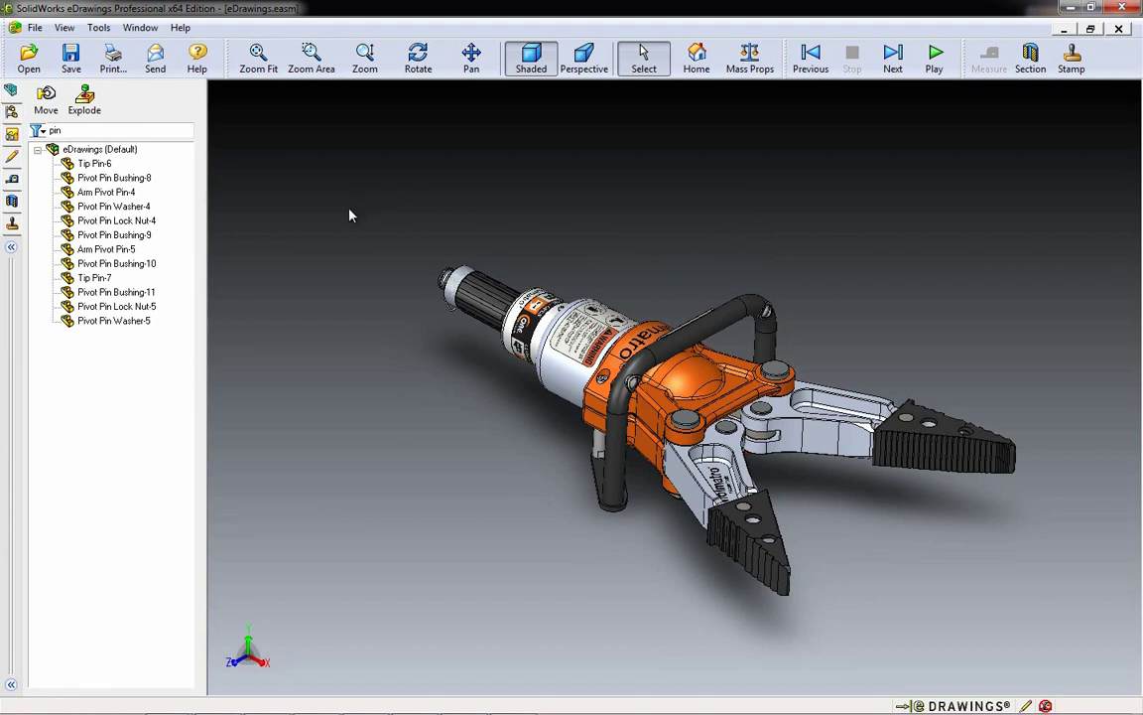
# Clear the component list filter, re-enter "pin" as the filter text, and select Arm Pivot Pin-5
pyautogui.doubleClick(105, 133)
pyautogui.press('BackSpace')
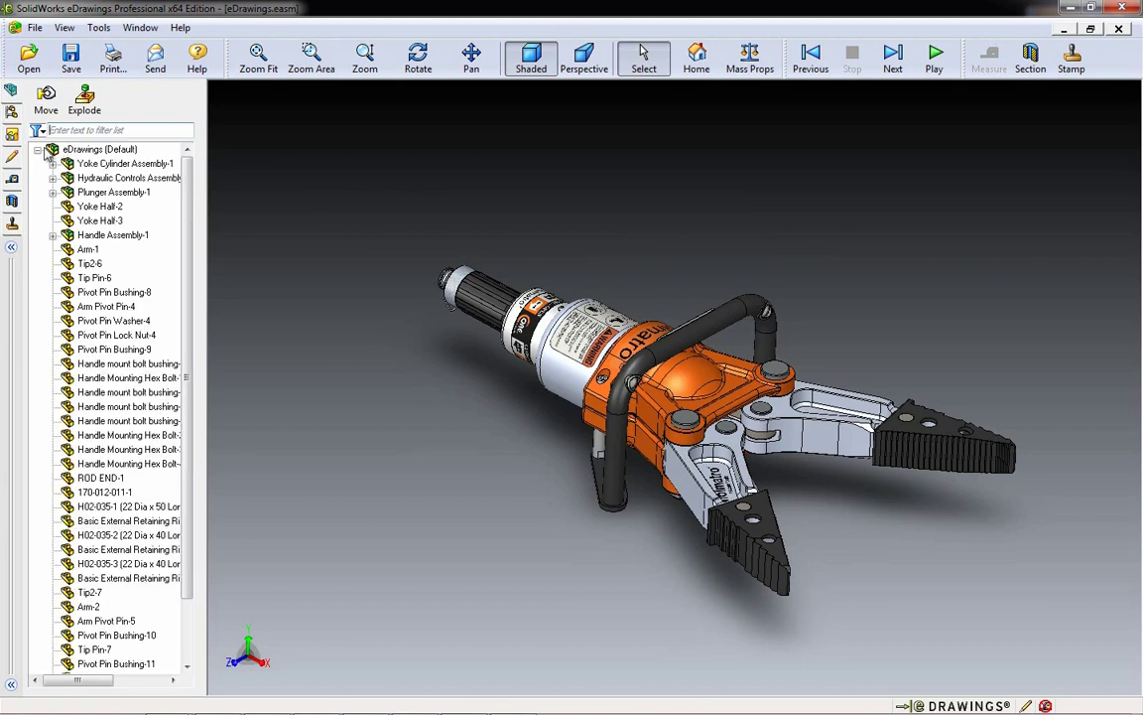
pyautogui.click(123, 130)
pyautogui.write('pi')
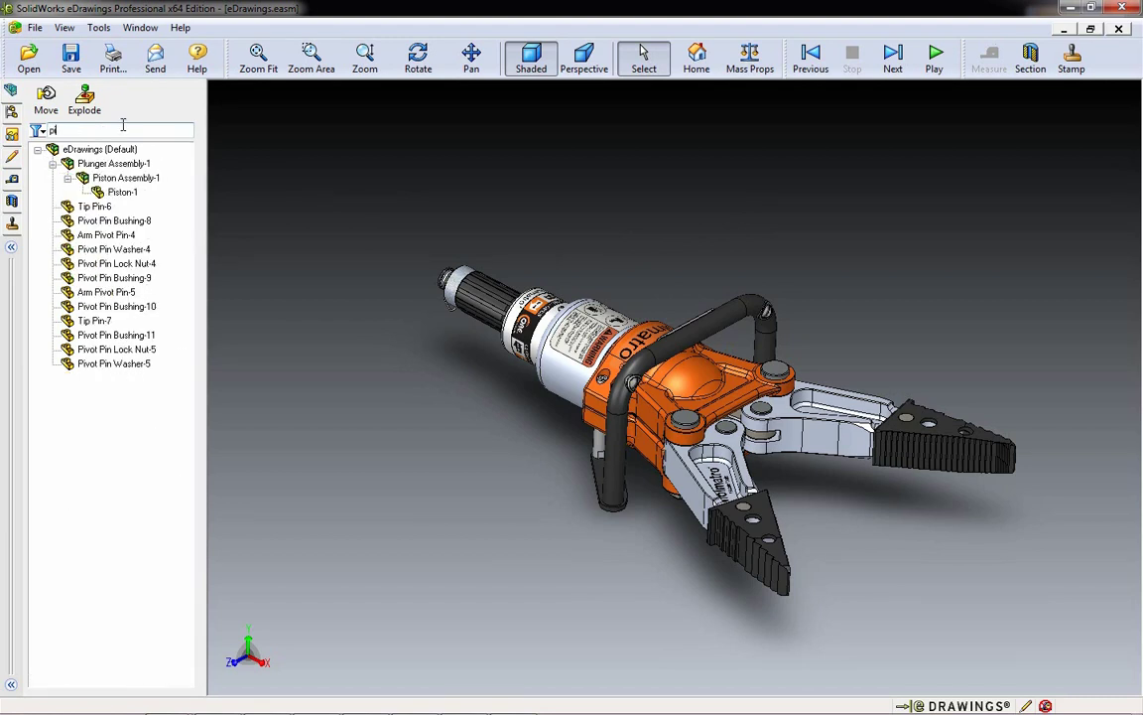
pyautogui.write('n')
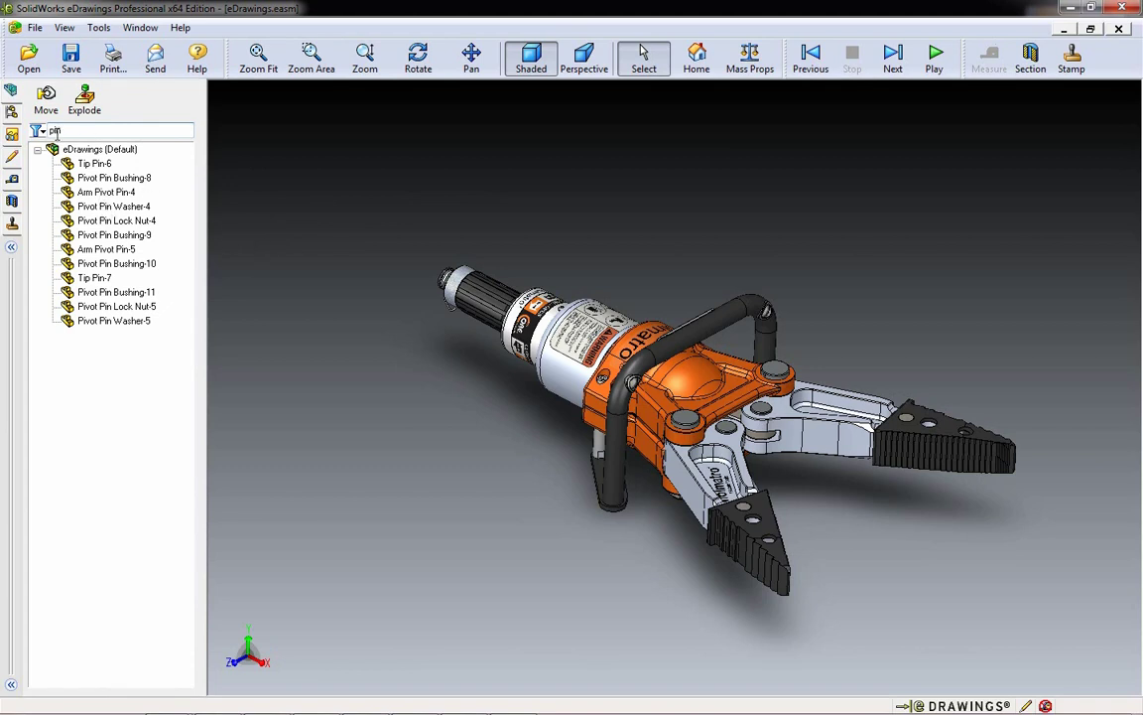
pyautogui.click(104, 252)
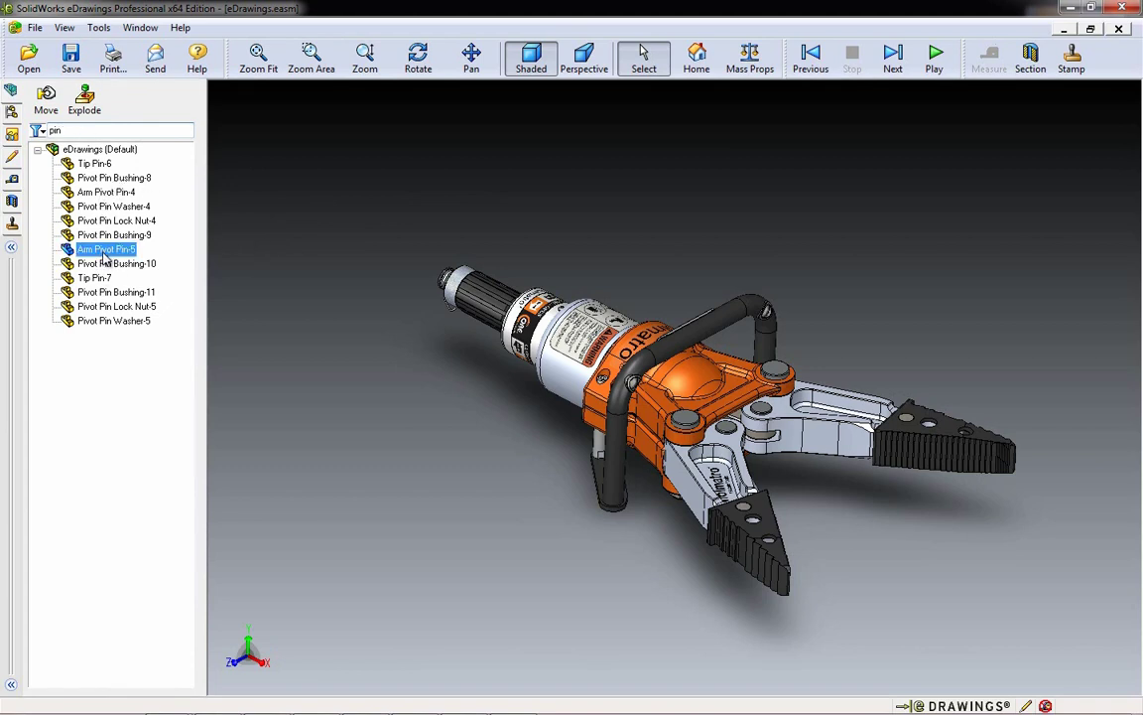
# Isolate Arm Pivot Pin-5 by hiding all other components, and clear the selection to view the pin on its own
pyautogui.click(105, 264)
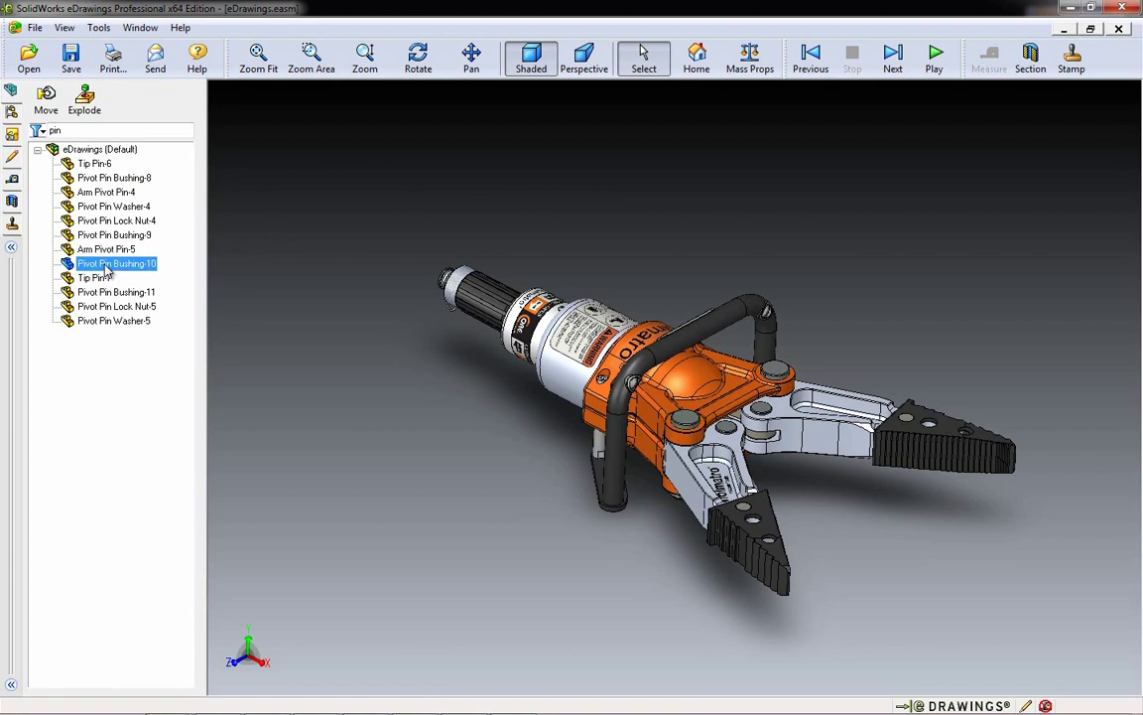
pyautogui.click(104, 250)
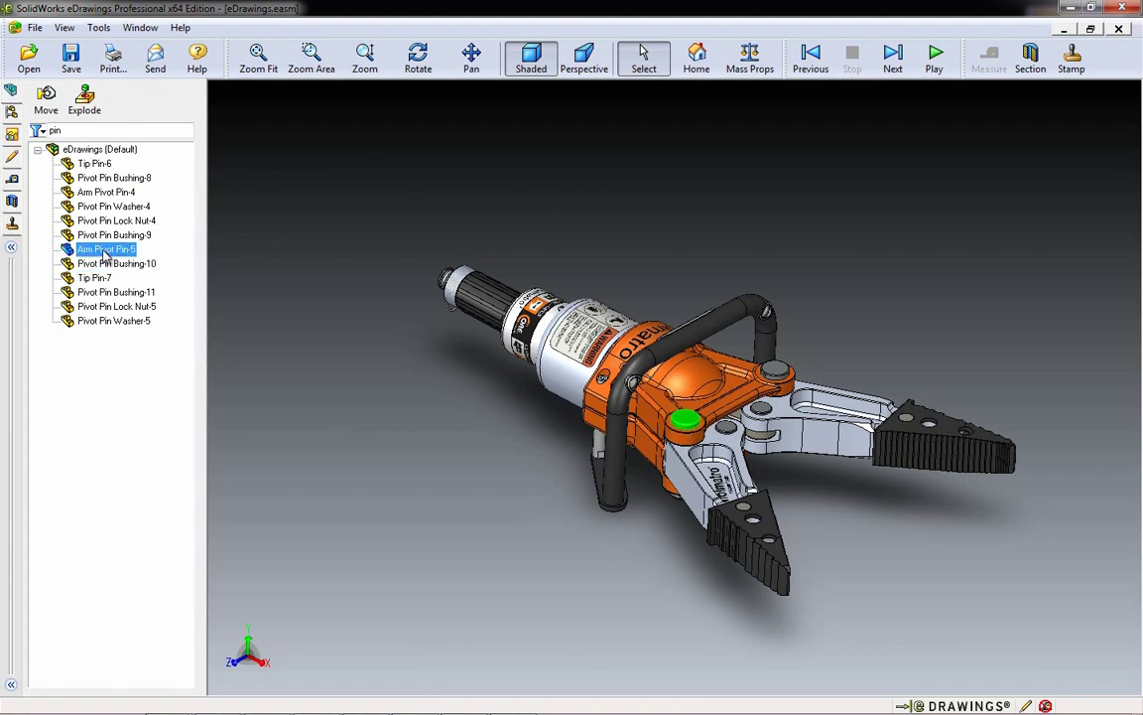
pyautogui.rightClick(105, 252)
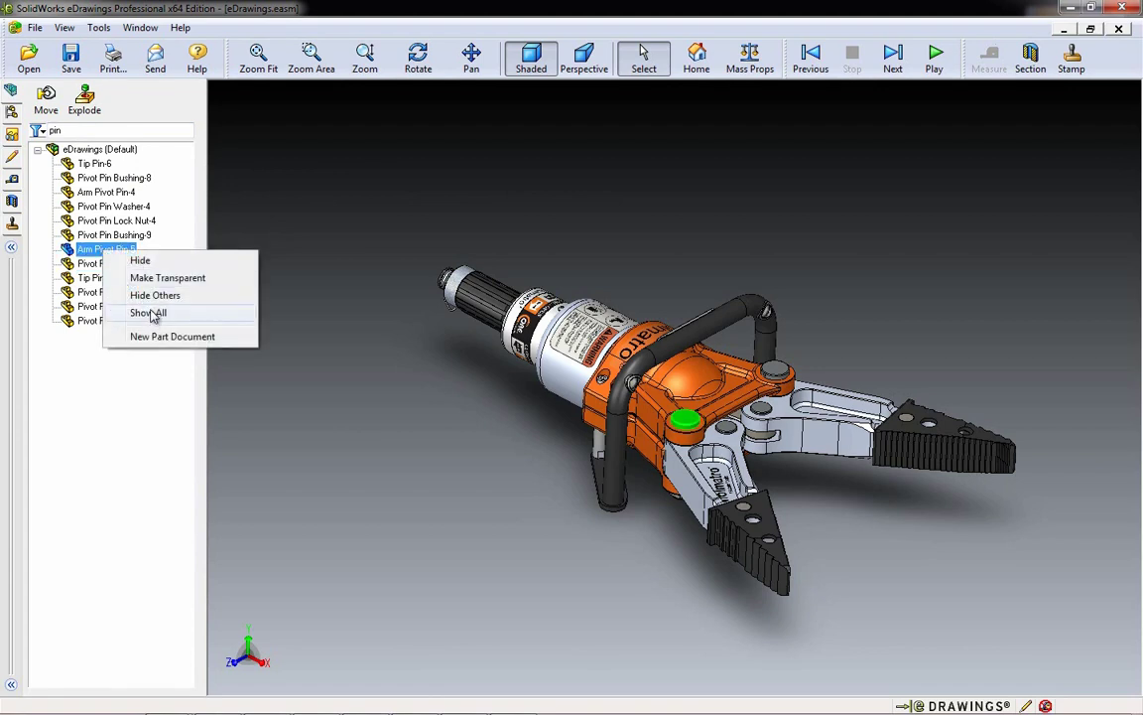
pyautogui.click(156, 296)
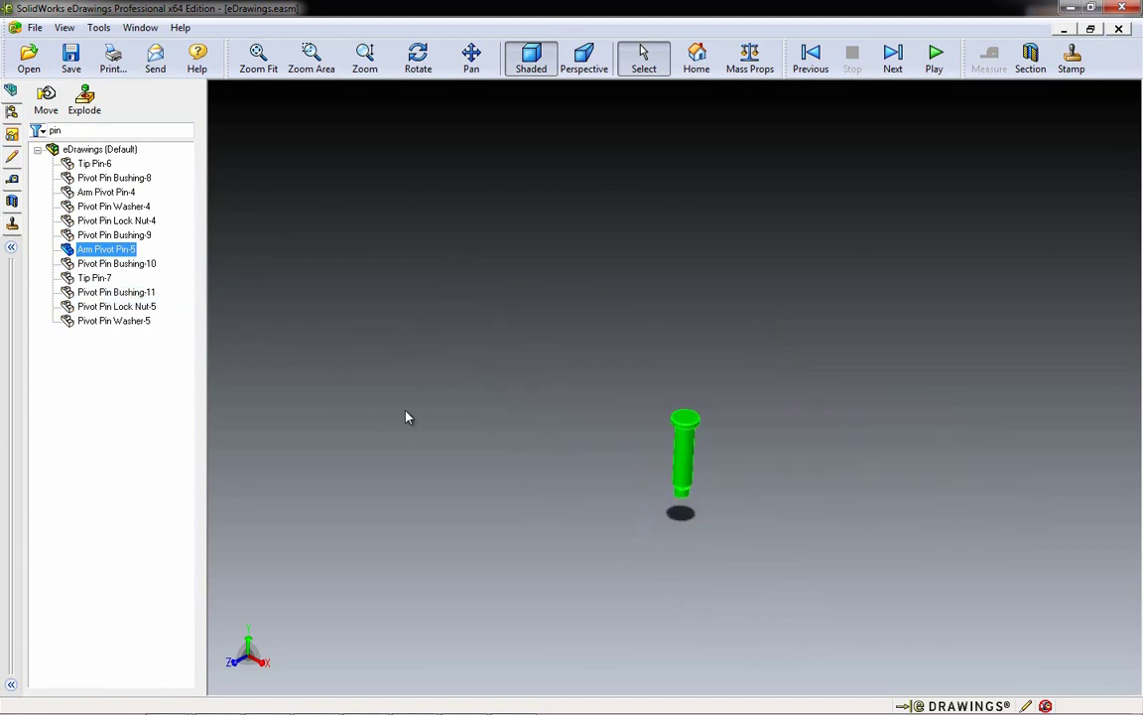
pyautogui.click(456, 455)
pyautogui.scroll(2, 701, 477)
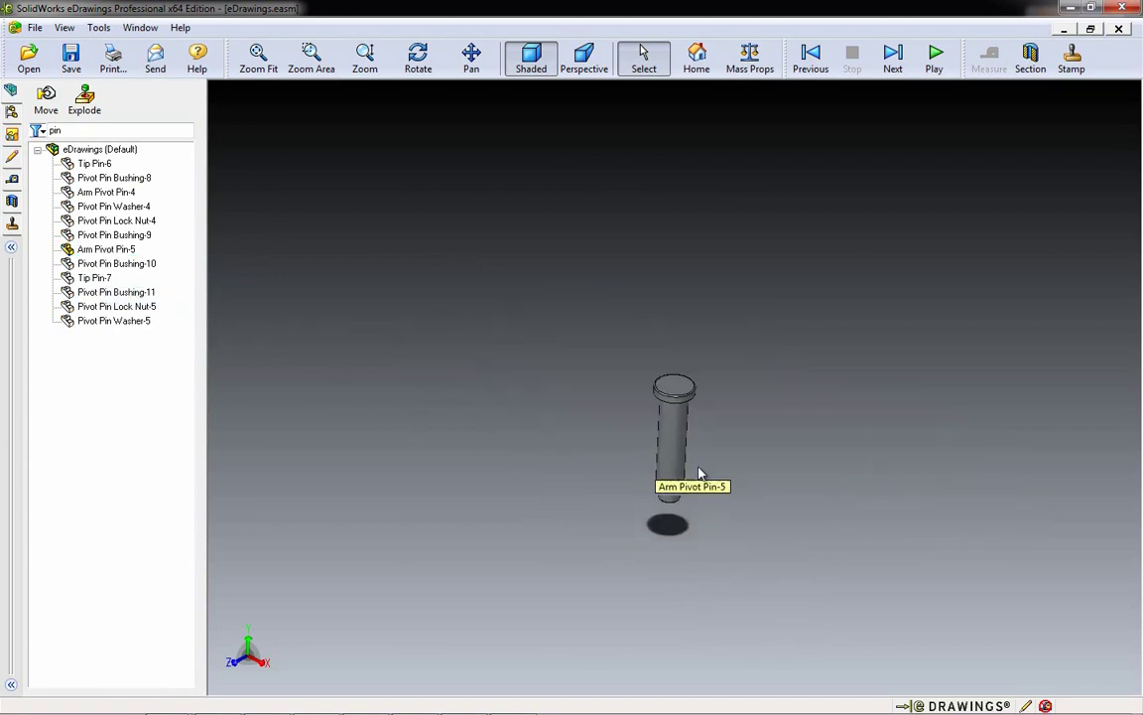
# Show all components again, clear the "pin" filter from the component list, and deselect Arm Pivot Pin-5
pyautogui.rightClick(112, 250)
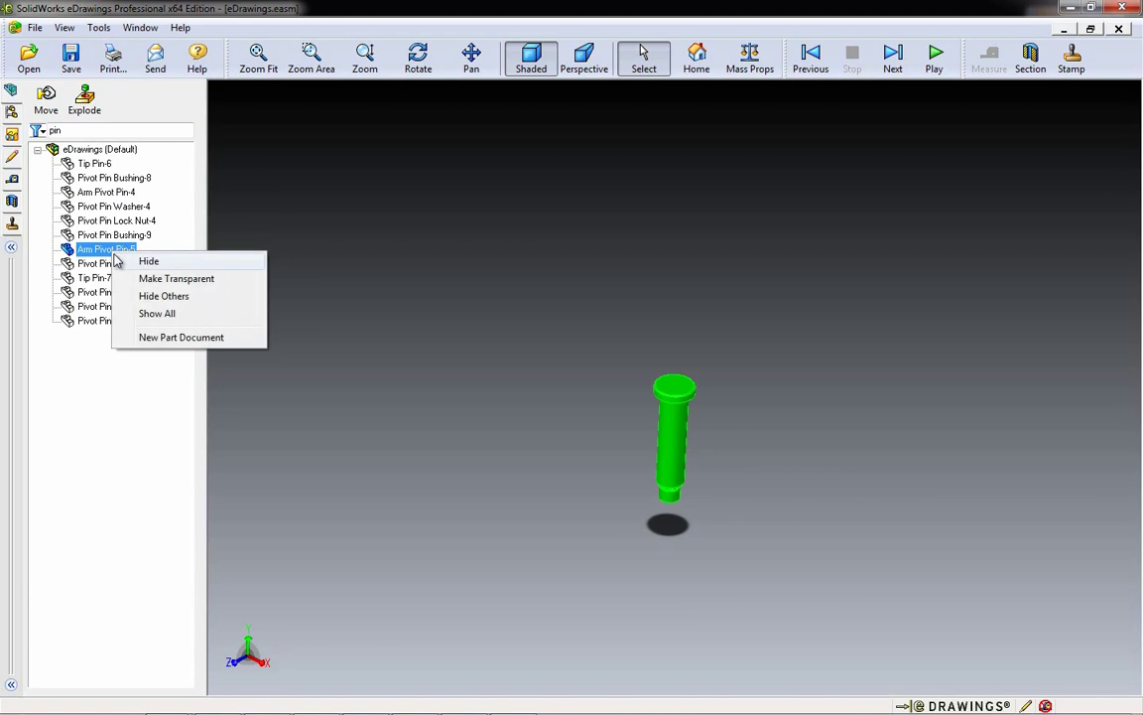
pyautogui.click(163, 315)
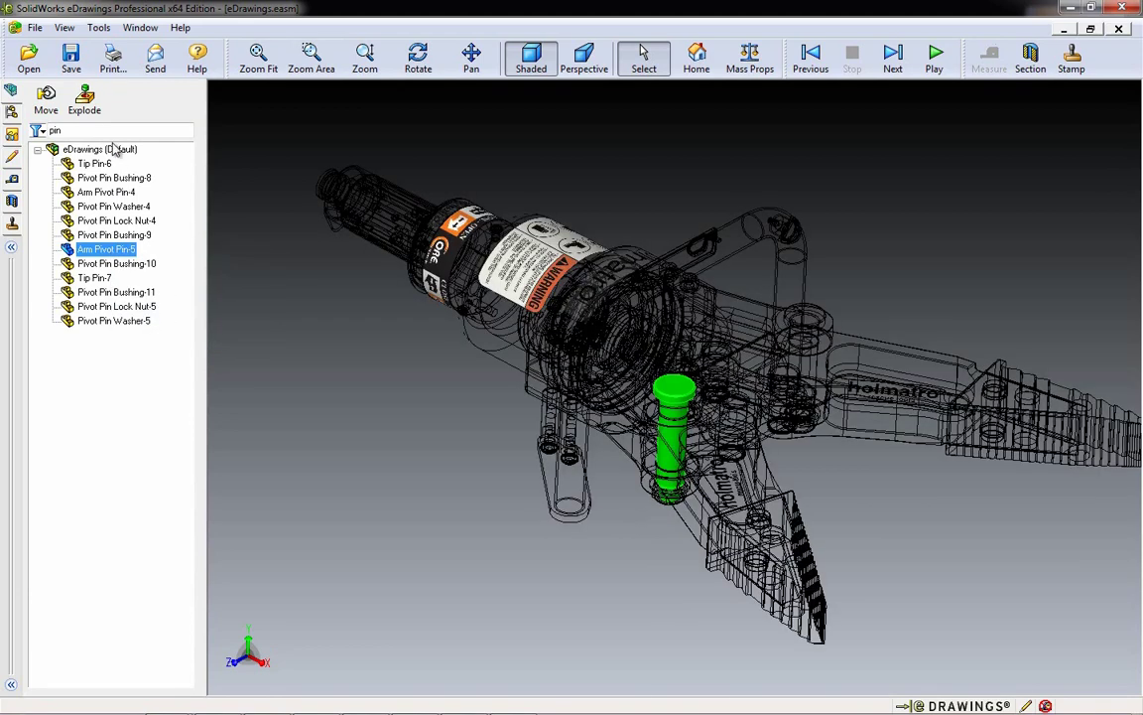
pyautogui.press('BackSpace')
pyautogui.press('BackSpace')
pyautogui.press('BackSpace')
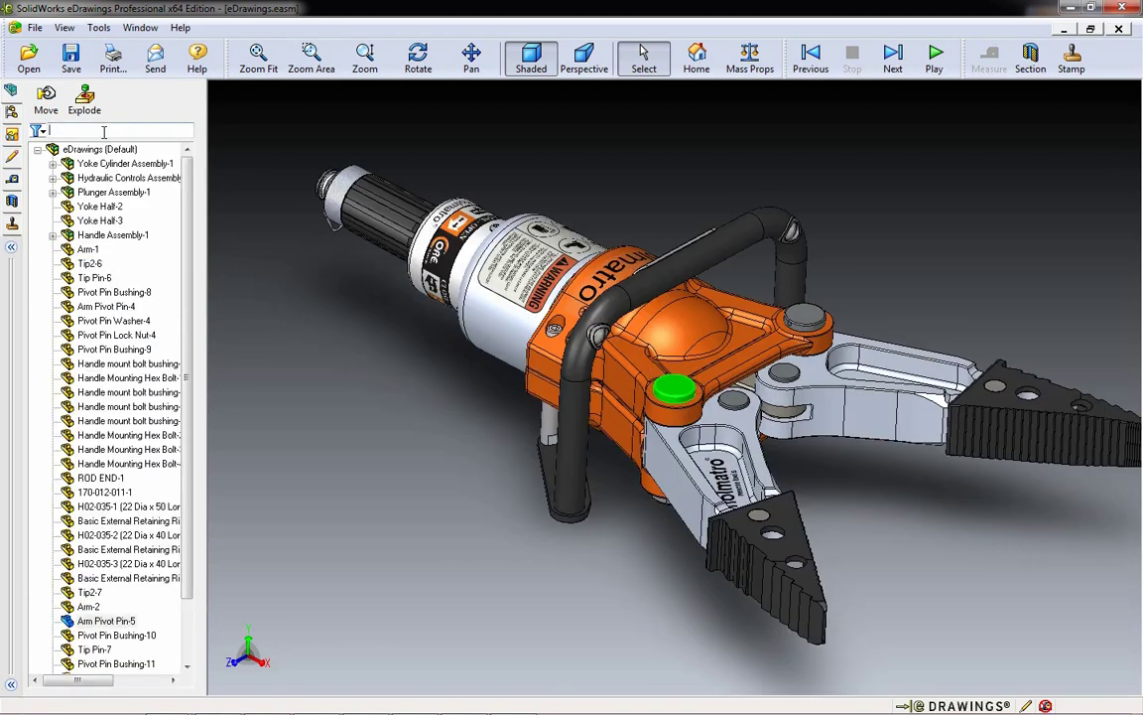
pyautogui.click(324, 351)
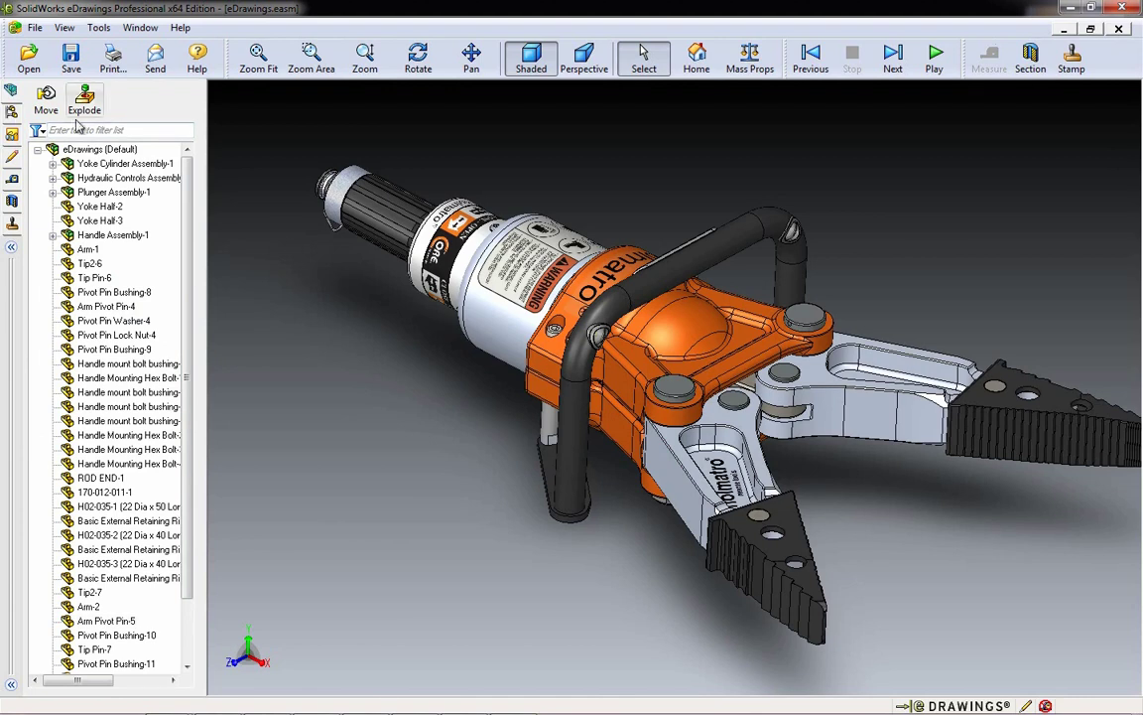
# Pick the white yoke cylinder in the model to locate it in the component list, and clear the selection
pyautogui.click(437, 292)
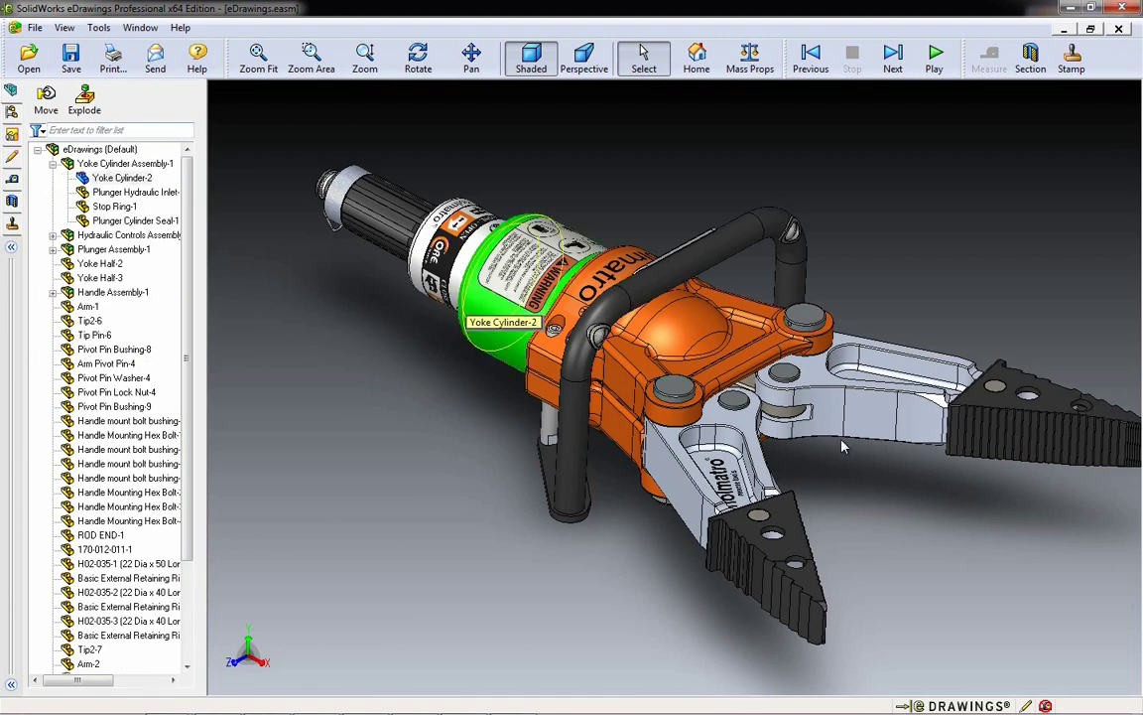
pyautogui.scroll(-2, 880, 481)
pyautogui.click(881, 481)
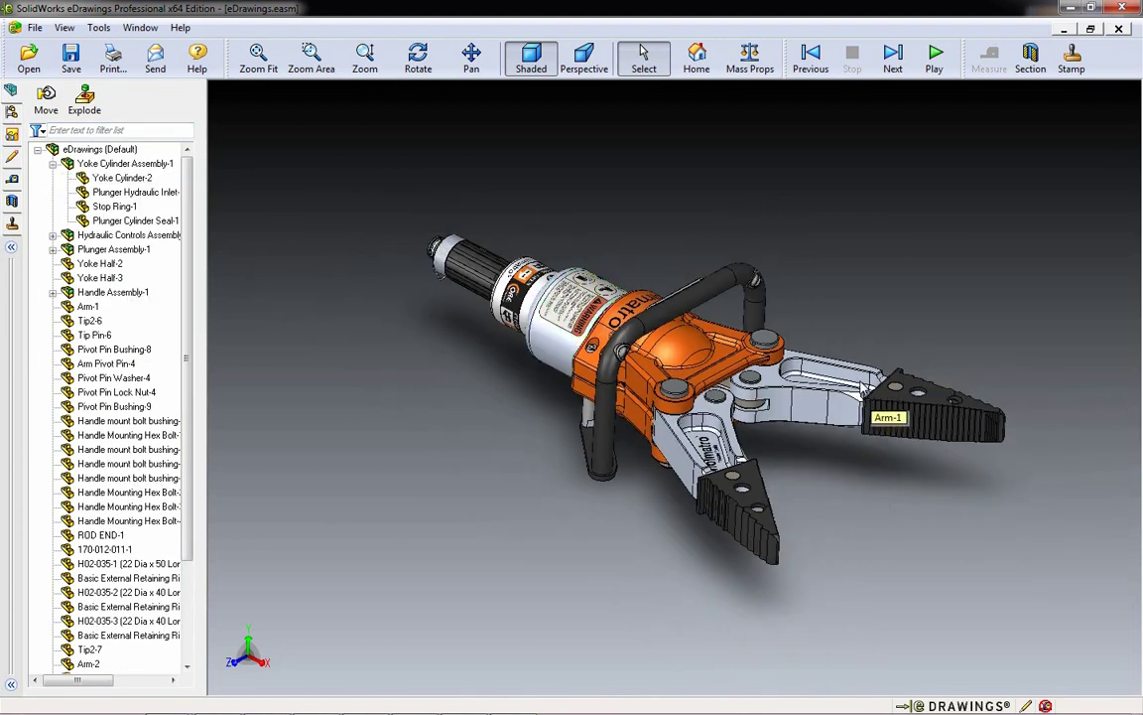
pyautogui.scroll(-1, 972, 487)
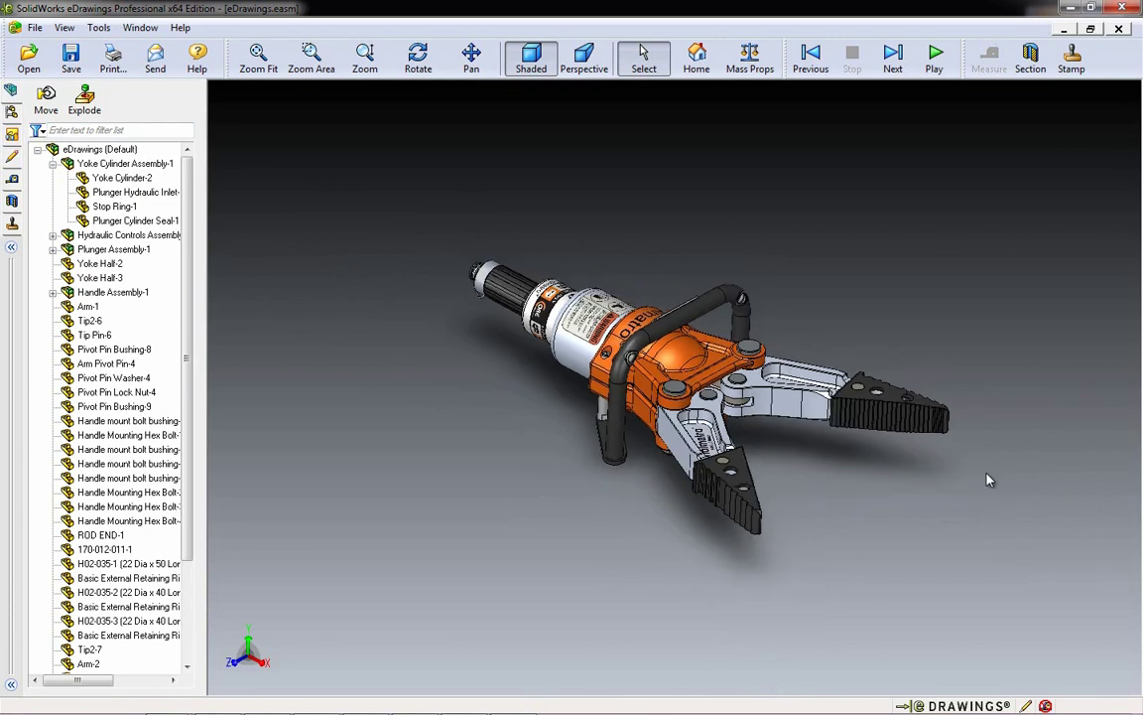
# Move the Tip2-6 jaw tip up and away from its arm using the Move Component triad, and close the tool
pyautogui.click(891, 399)
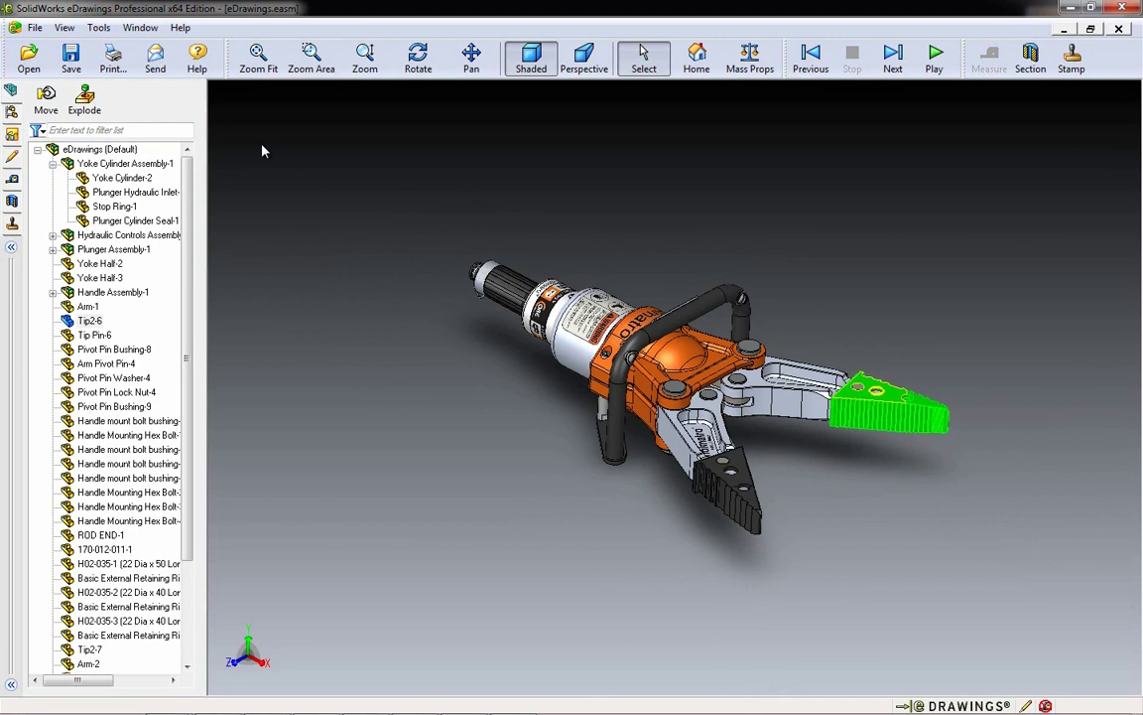
pyautogui.click(45, 96)
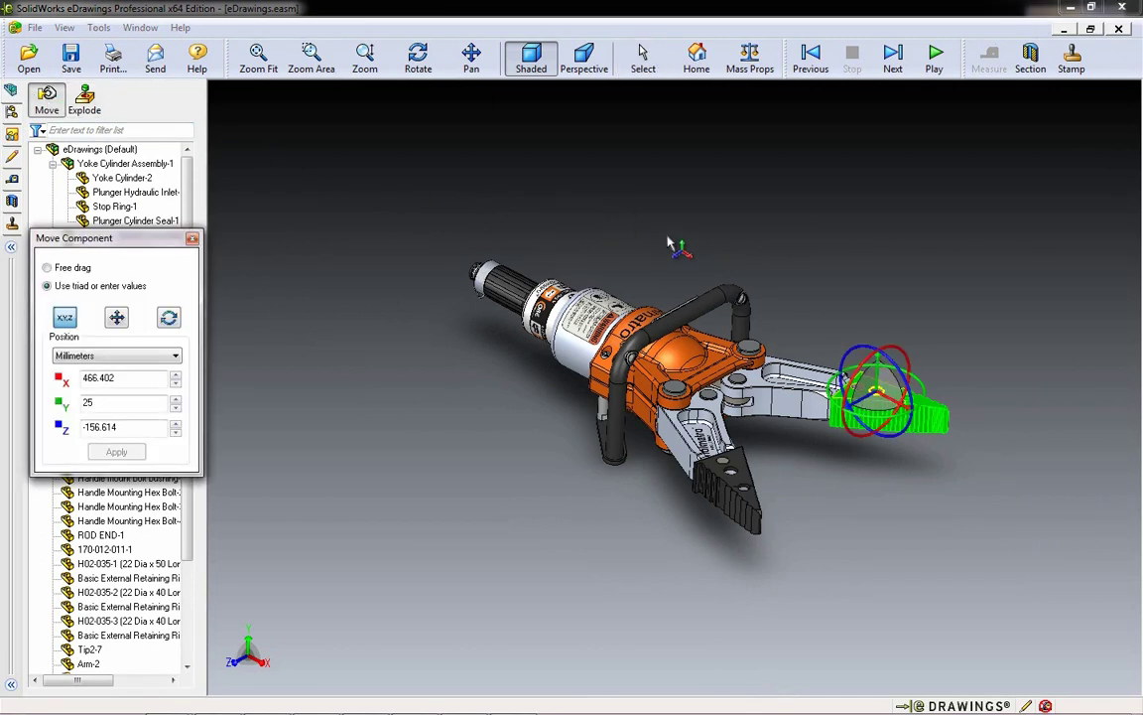
pyautogui.click(877, 363)
pyautogui.moveTo(878, 363)
pyautogui.mouseDown()
pyautogui.moveTo(891, 79)
pyautogui.moveTo(926, 147)
pyautogui.moveTo(858, 211)
pyautogui.moveTo(945, 241)
pyautogui.moveTo(1006, 242)
pyautogui.mouseUp()
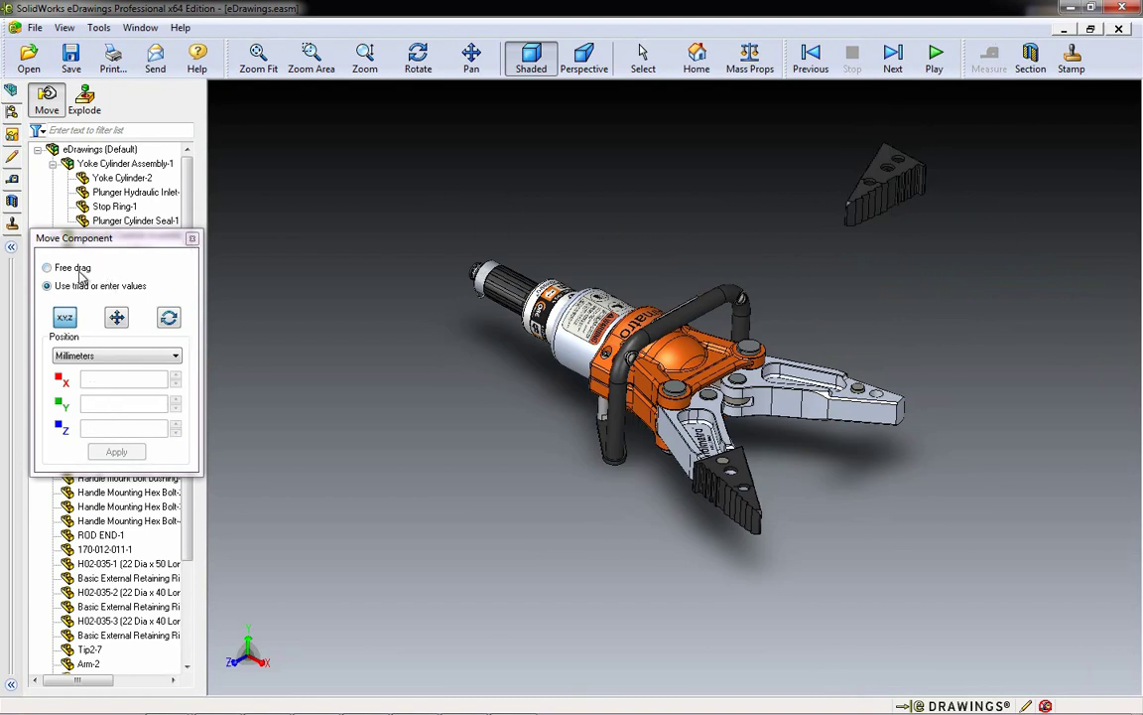
pyautogui.click(65, 316)
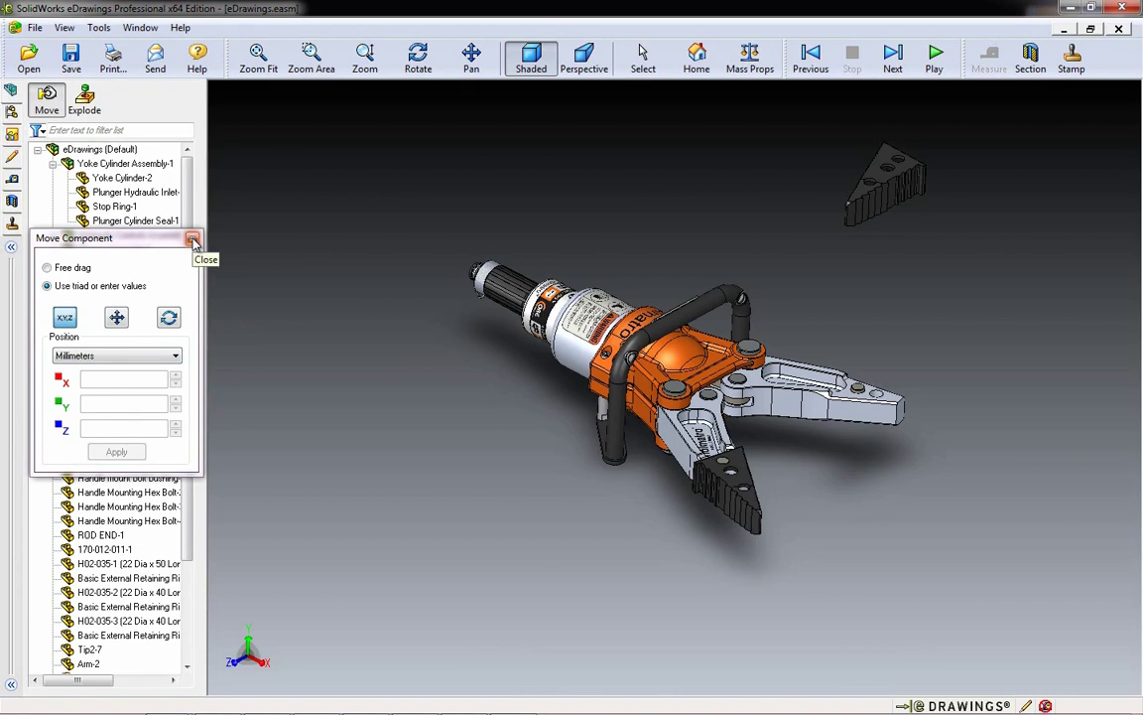
pyautogui.click(194, 241)
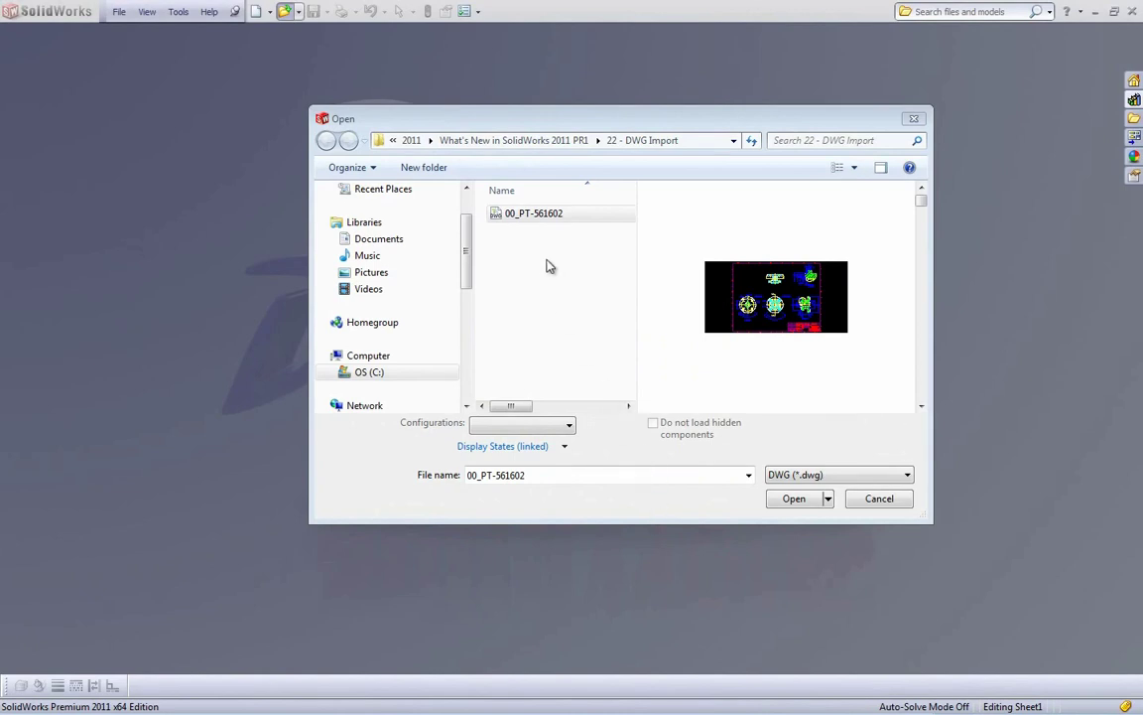
# Open the DWG file 00_PT-561602 in SolidWorks and choose to import it to a new part as a 2D sketch
pyautogui.click(529, 217)
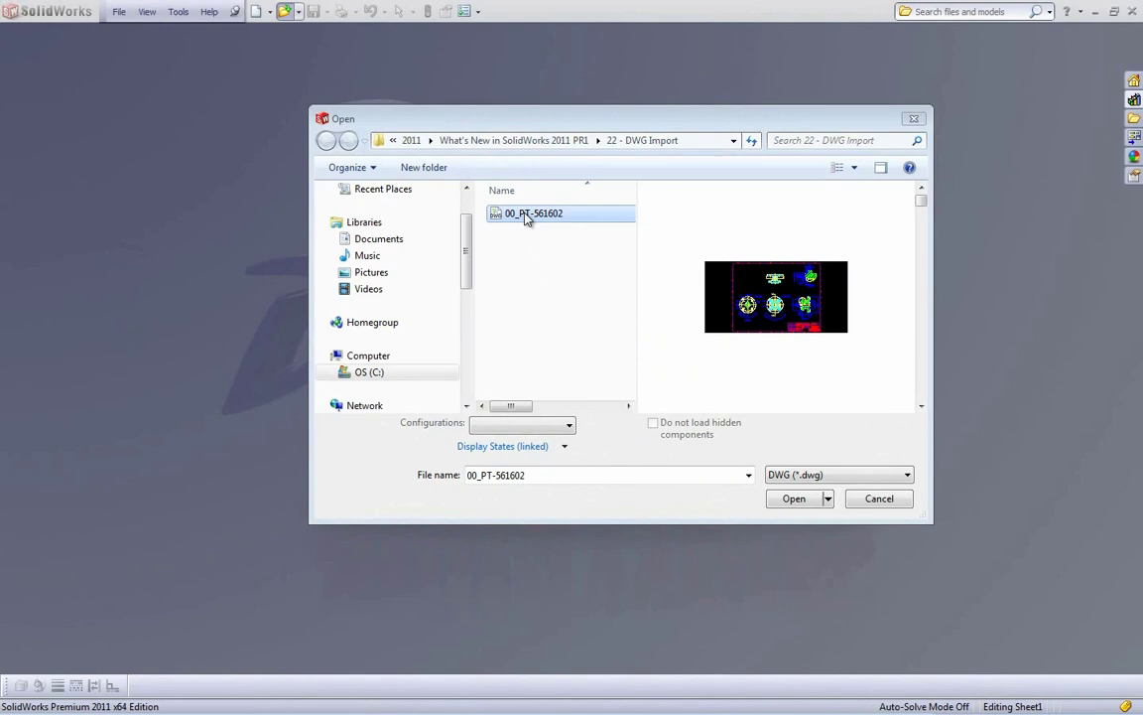
pyautogui.click(794, 498)
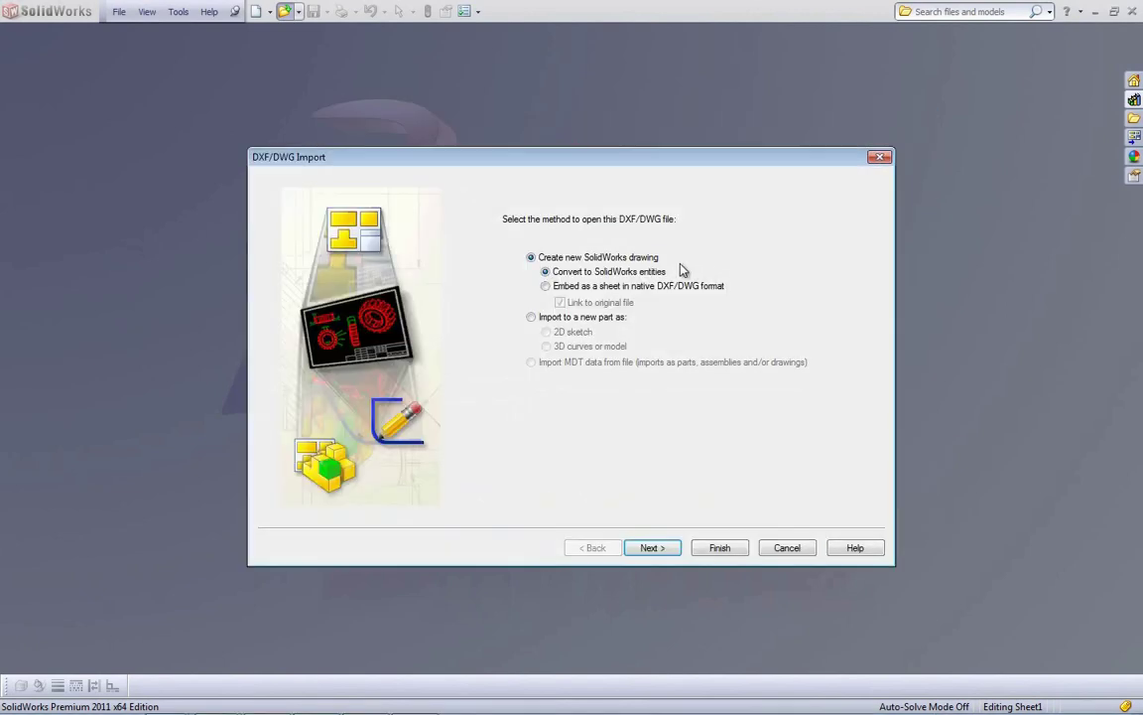
pyautogui.click(541, 318)
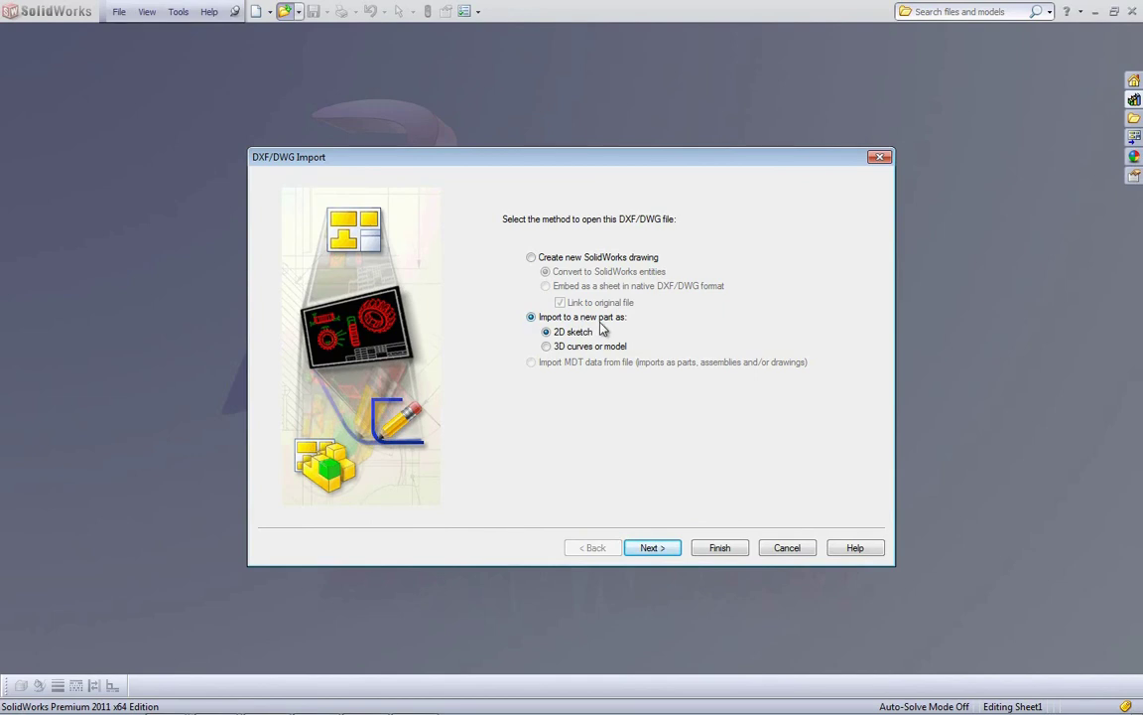
pyautogui.click(653, 549)
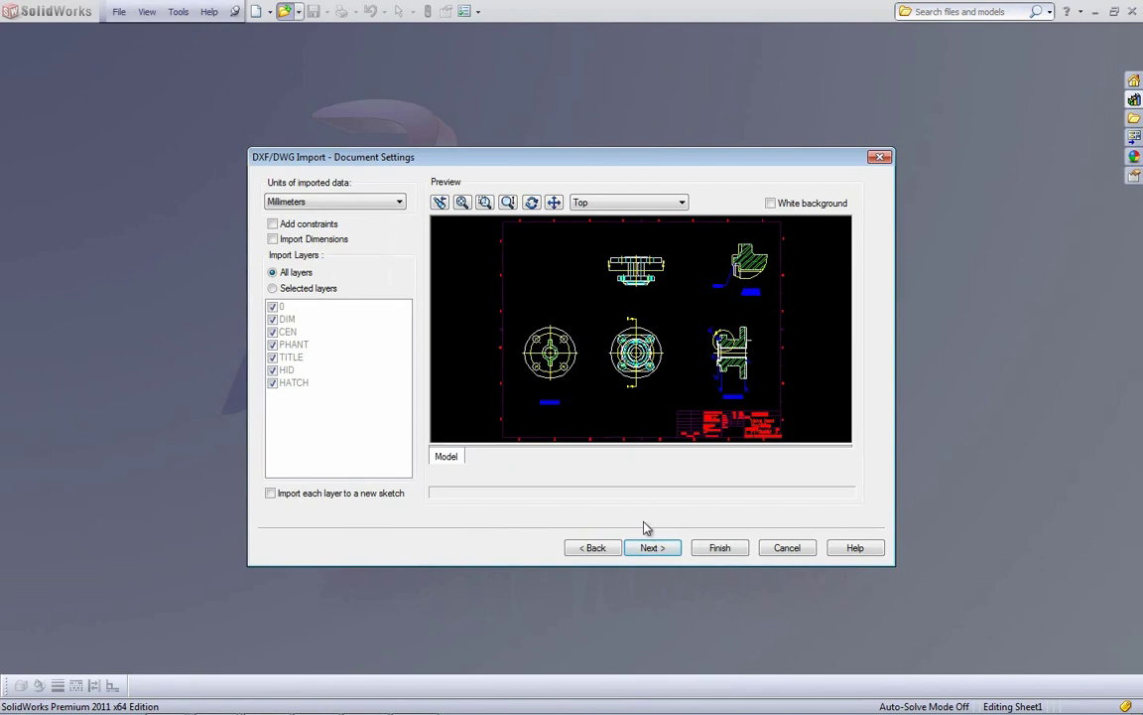
# Turn on Add constraints and restrict the import to layer 0, excluding DIM, CEN, PHANT, TITLE, HID and HATCH
pyautogui.click(290, 225)
pyautogui.click(286, 288)
pyautogui.click(272, 382)
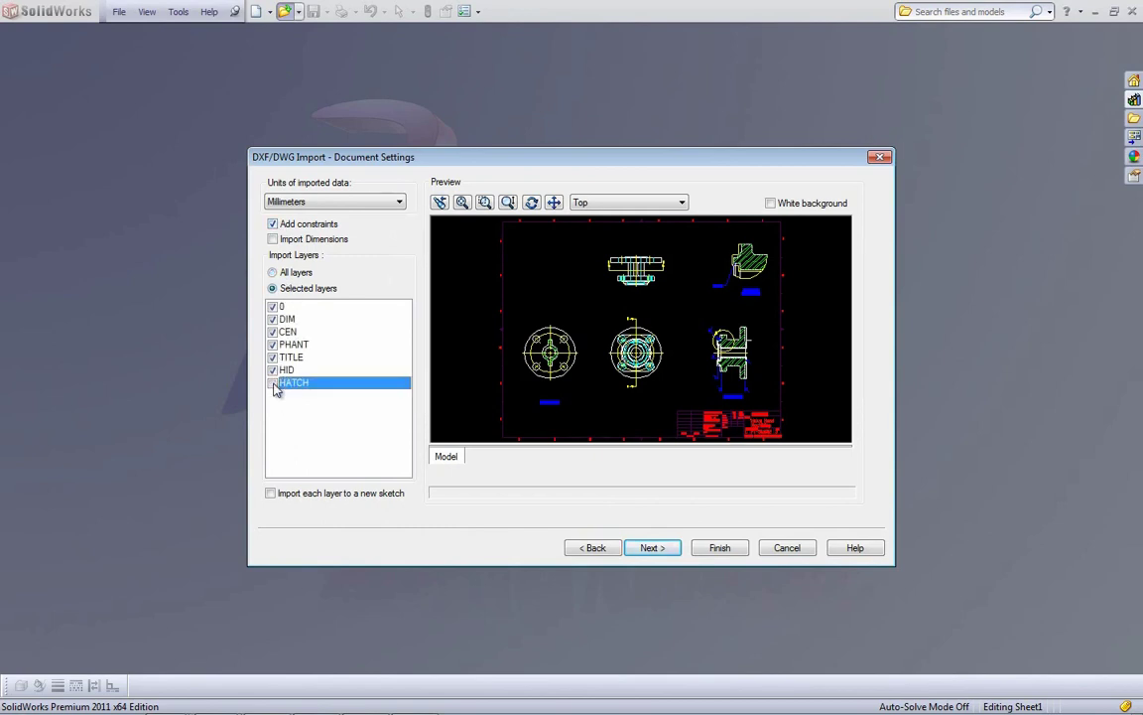
pyautogui.click(272, 369)
pyautogui.click(272, 356)
pyautogui.click(272, 343)
pyautogui.click(272, 331)
pyautogui.click(272, 319)
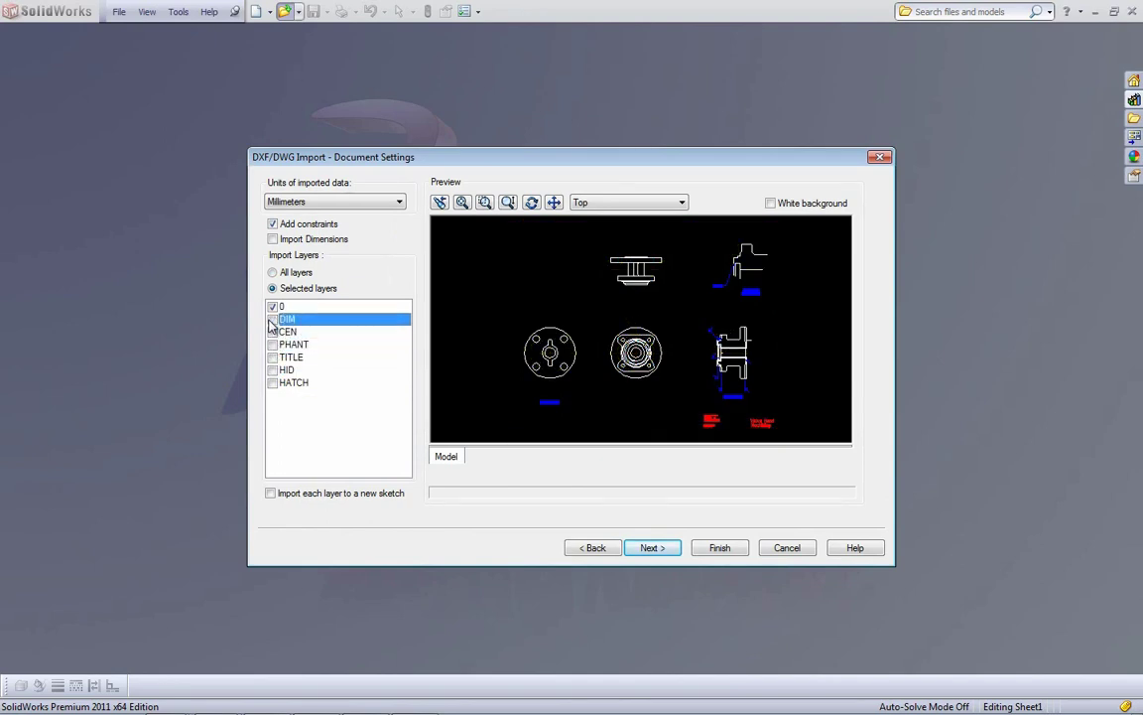
pyautogui.click(651, 548)
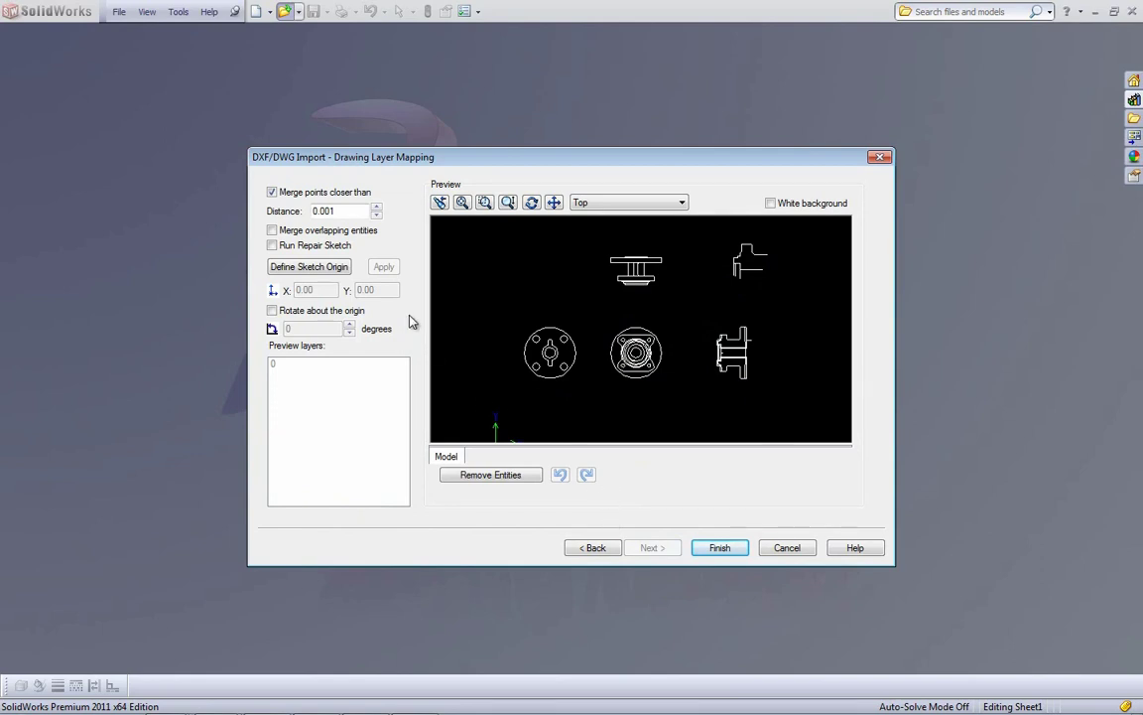
# Enable Merge overlapping entities and Run Repair Sketch, and define the sketch origin at the centre of the middle circular flange view
pyautogui.click(273, 231)
pyautogui.click(289, 248)
pyautogui.click(292, 273)
pyautogui.click(313, 268)
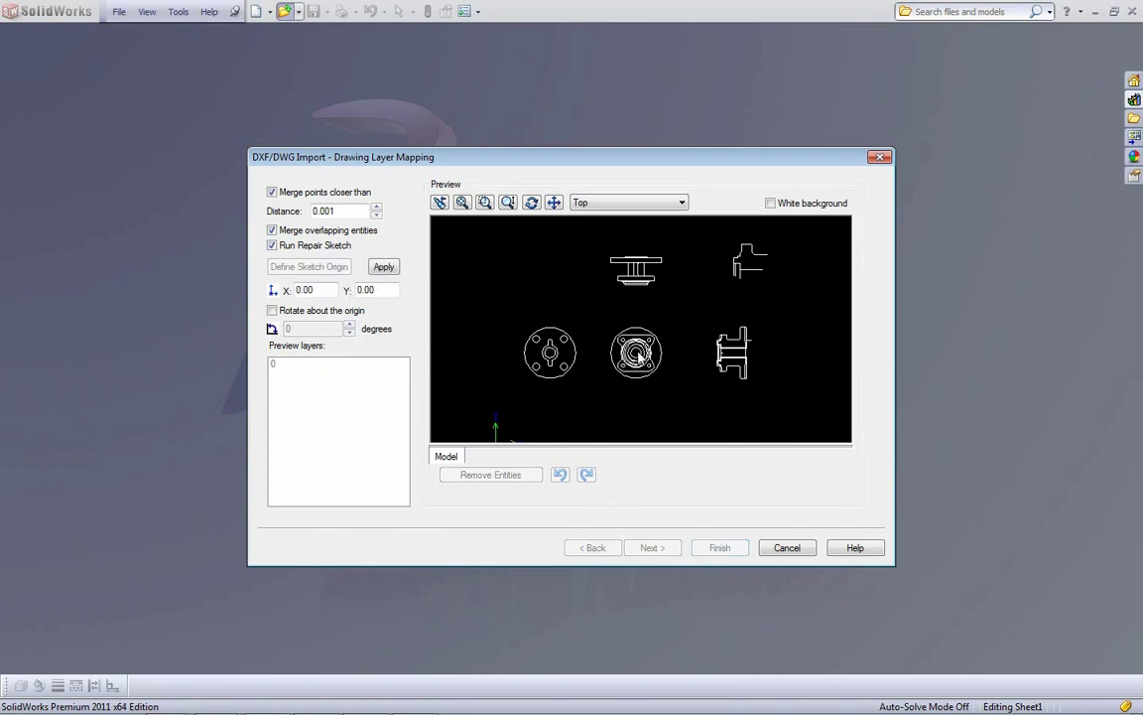
pyautogui.click(637, 353)
pyautogui.click(383, 266)
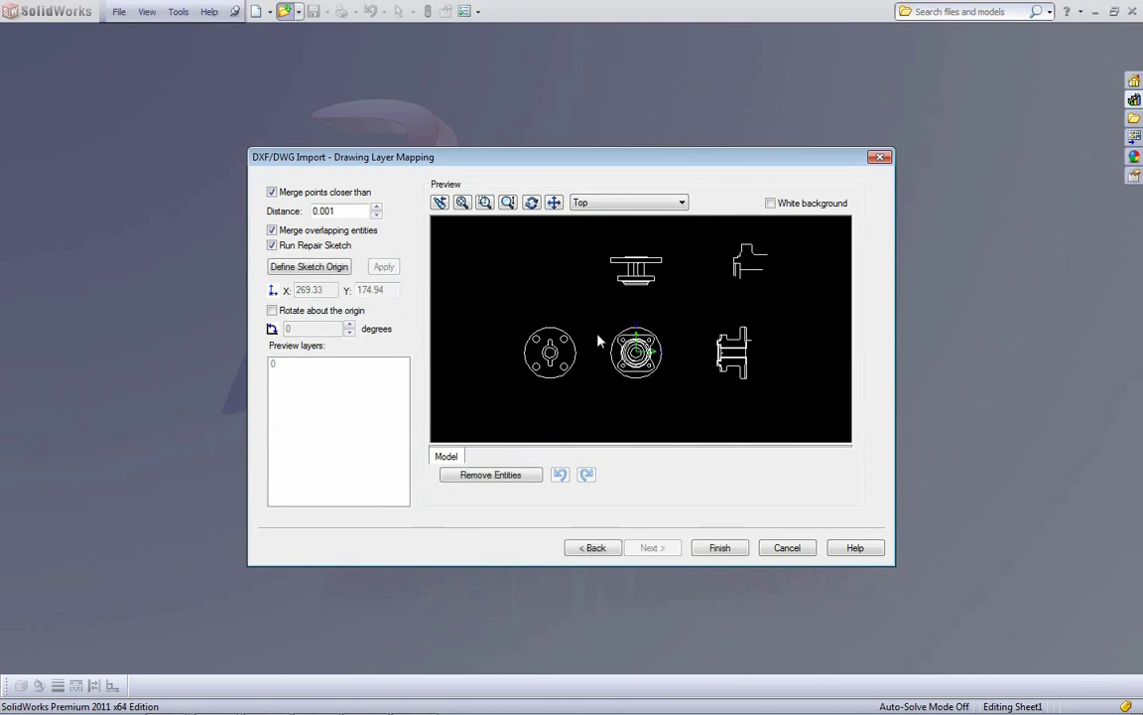
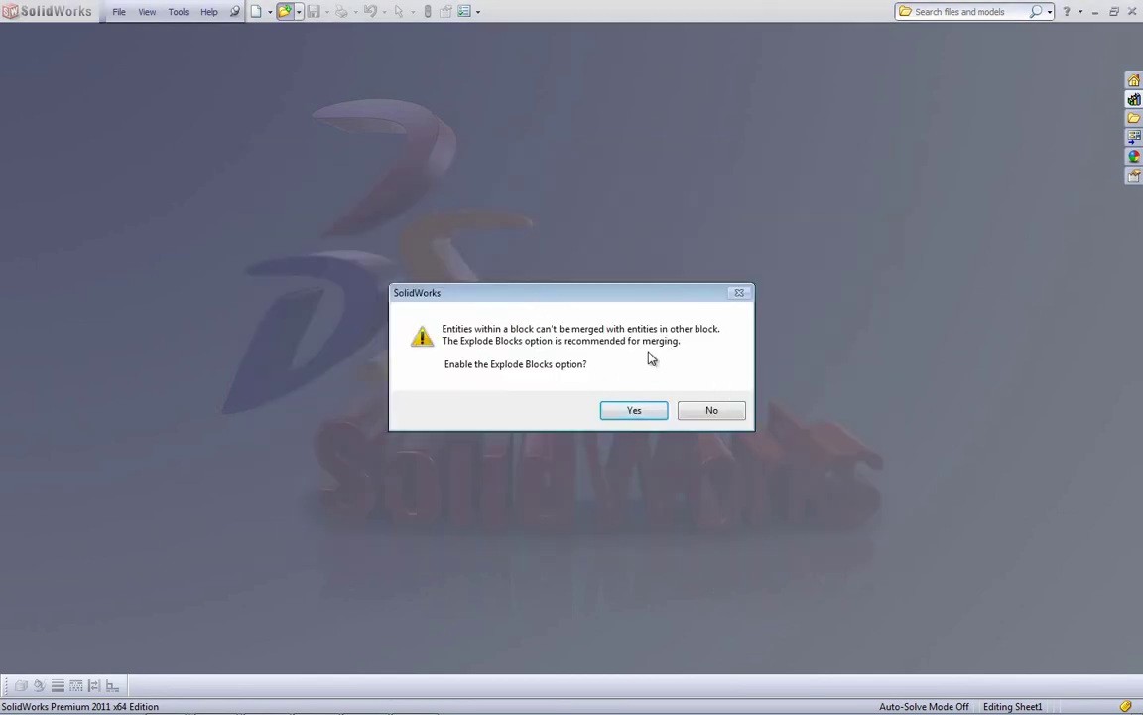
# Import the drawing without exploding blocks, and reposition the 2D to 3D toolbar and Repair Sketch window clear of the sketch
pyautogui.click(730, 414)
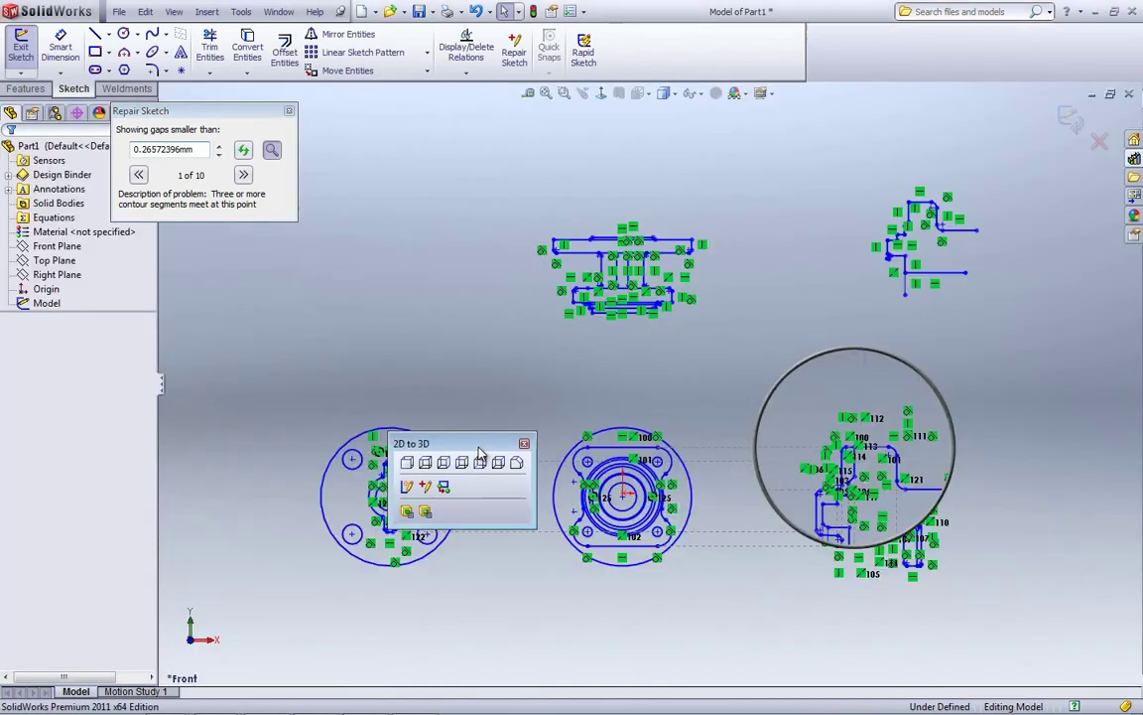
pyautogui.moveTo(479, 446)
pyautogui.mouseDown()
pyautogui.moveTo(753, 162)
pyautogui.moveTo(824, 35)
pyautogui.mouseUp()
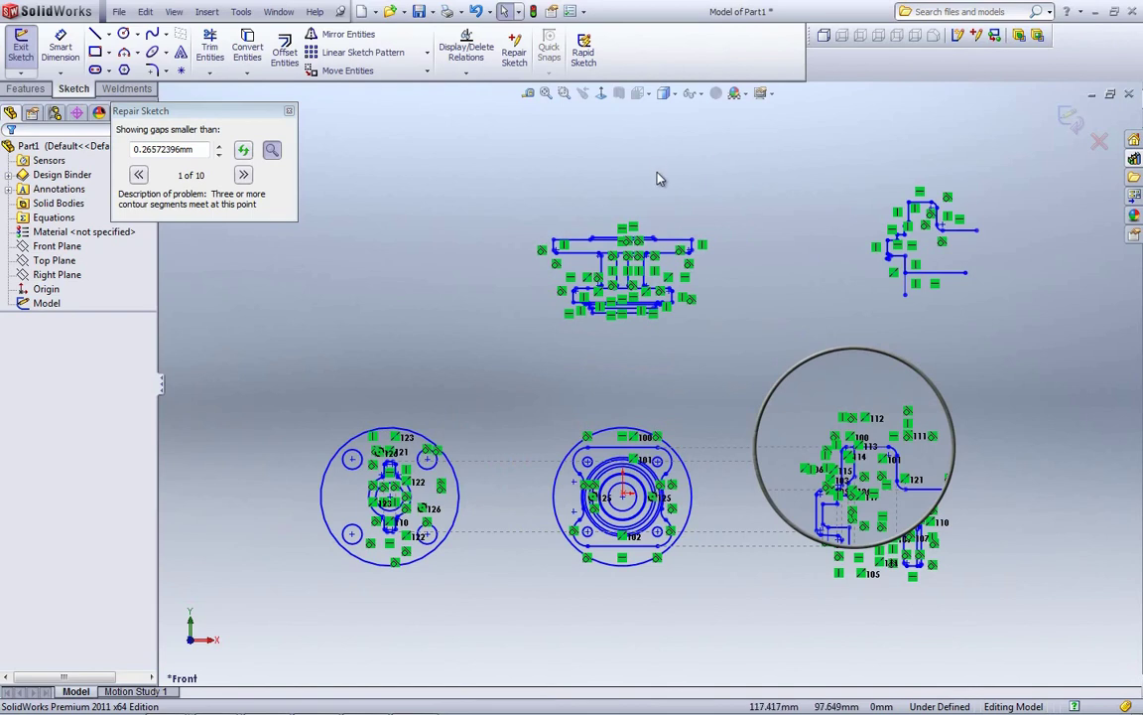
pyautogui.moveTo(191, 110); pyautogui.dragTo(352, 169)
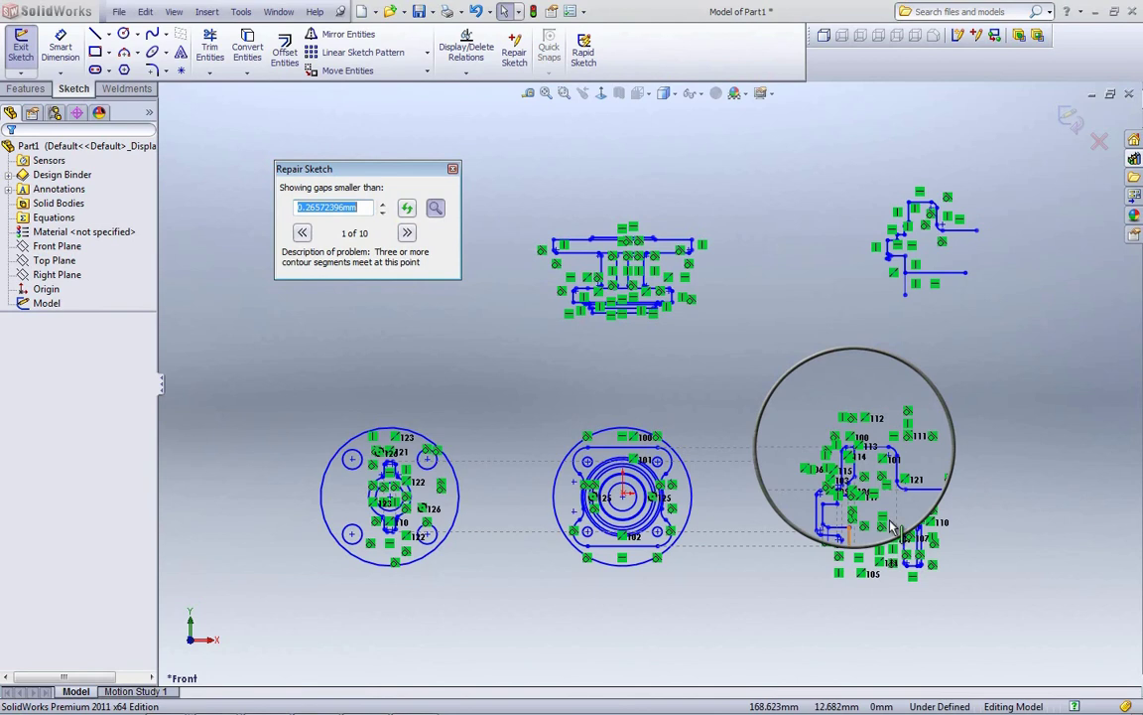
# Hide the sketch relations, and delete the upper horizontal line of the section view inside the Repair Sketch magnifier
pyautogui.click(701, 92)
pyautogui.click(696, 227)
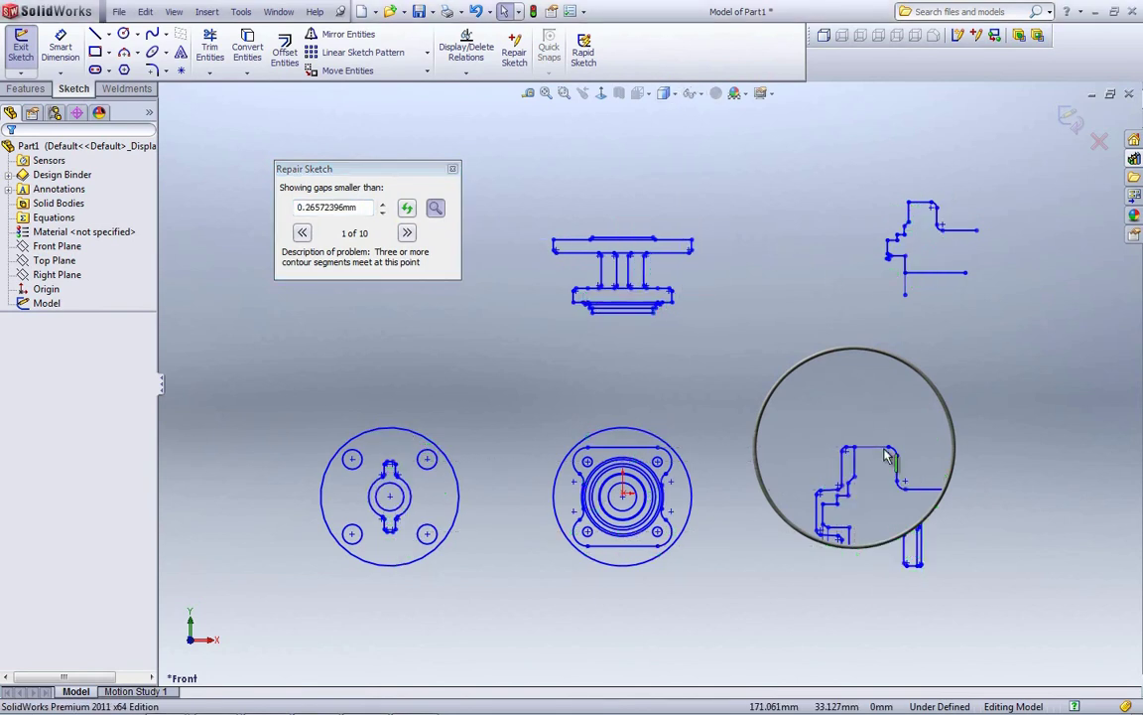
pyautogui.scroll(-2, 867, 477)
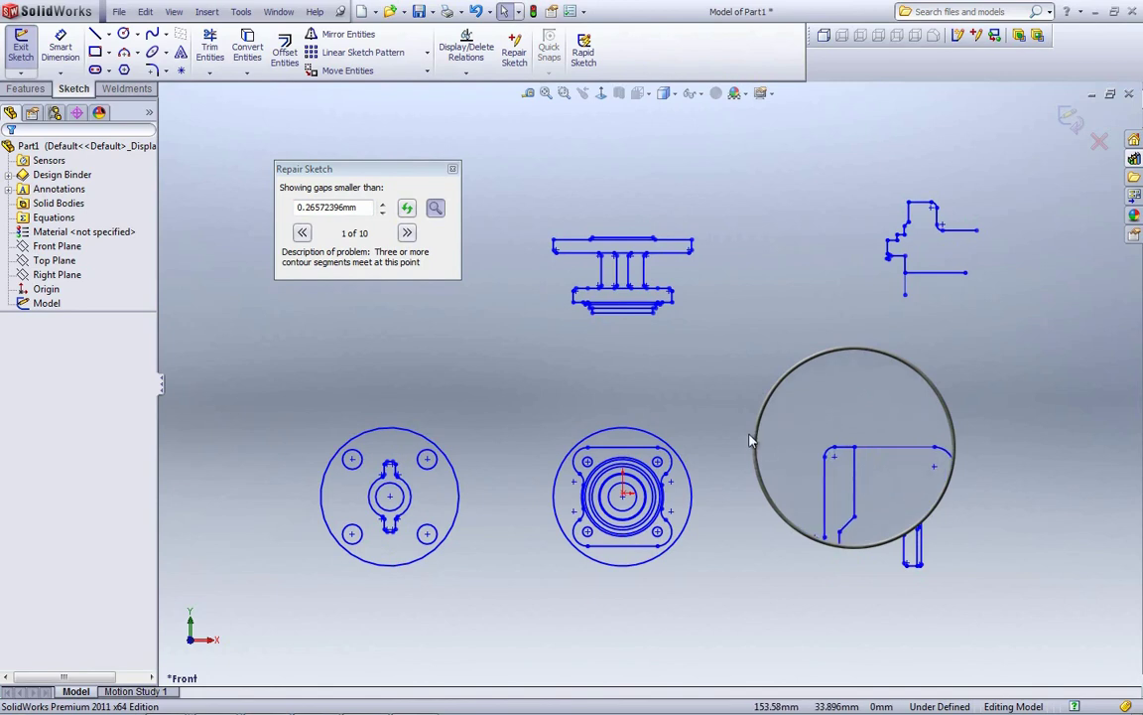
pyautogui.keyDown('ctrl'); pyautogui.moveTo(869, 503); pyautogui.dragTo(884, 430, button='middle'); pyautogui.keyUp('ctrl')
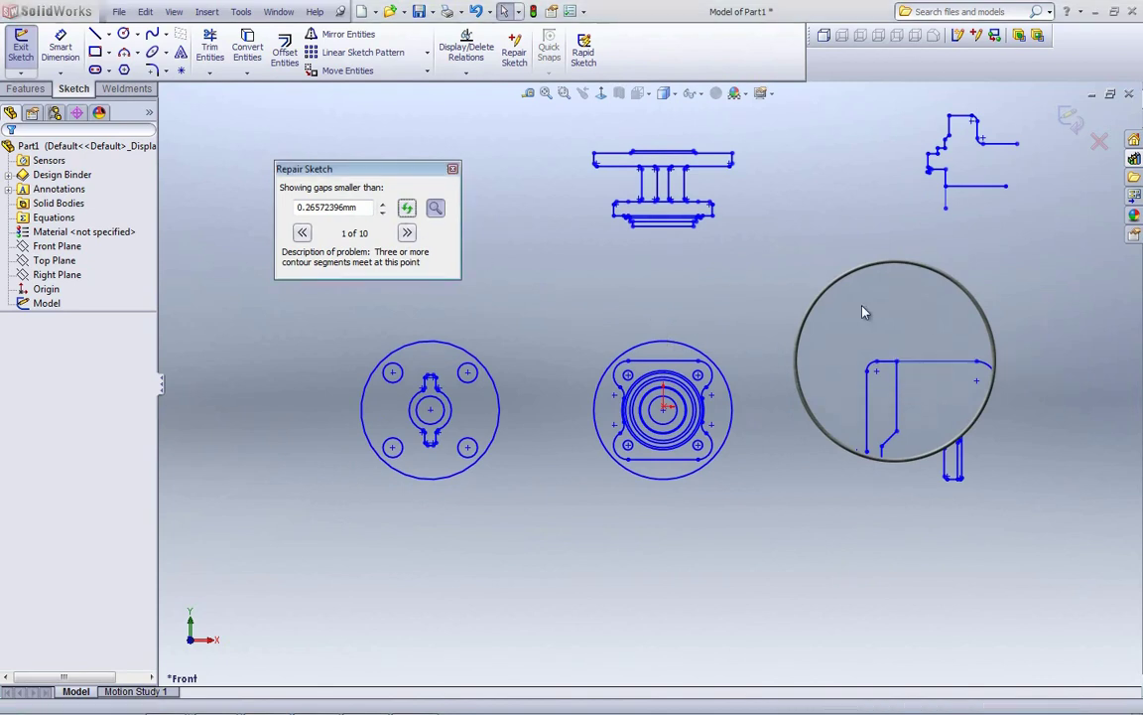
pyautogui.click(938, 361)
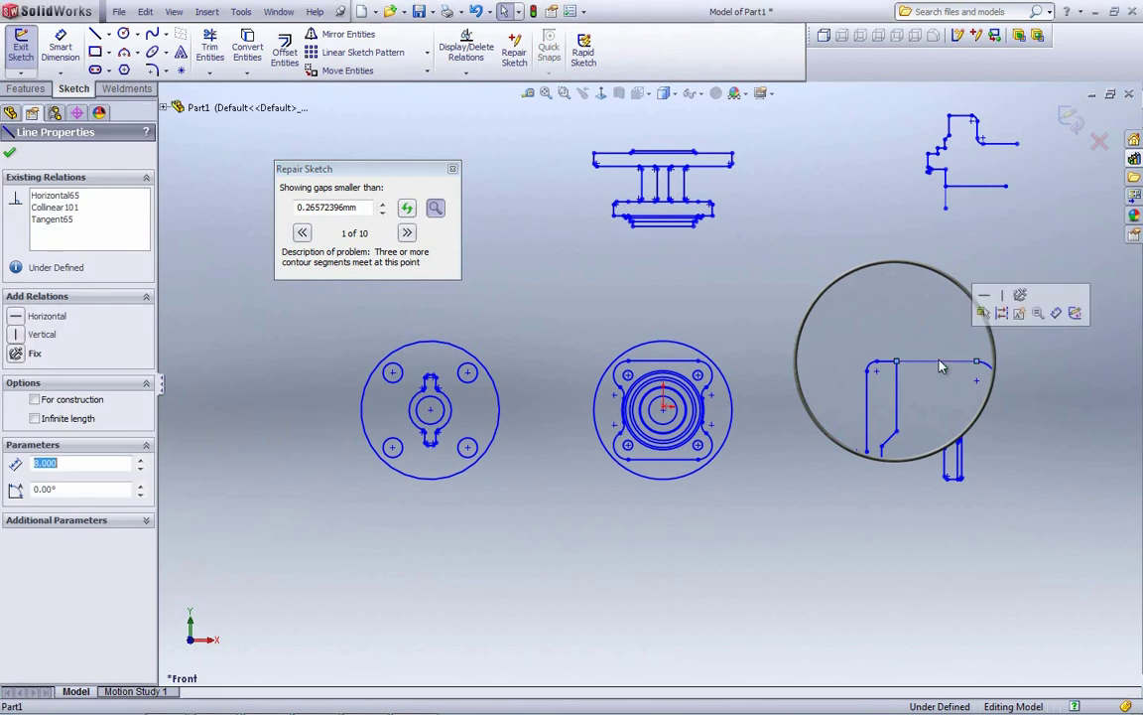
pyautogui.press('Delete')
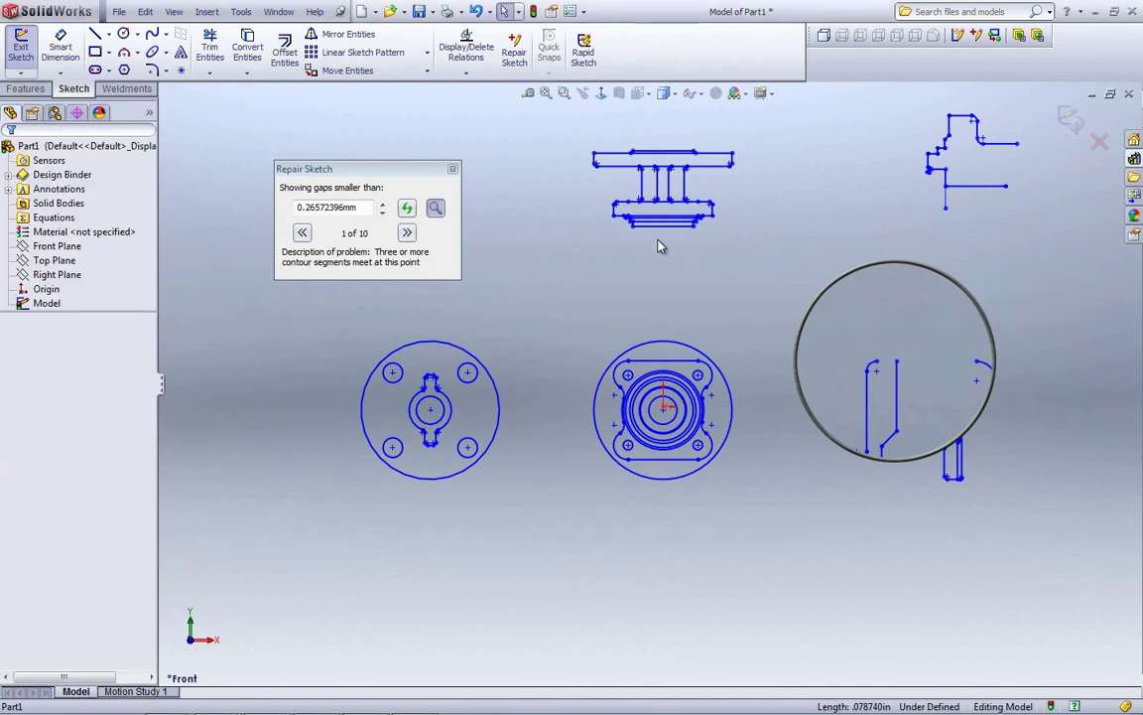
# Redraw the section view's missing upper horizontal line between the two corner arcs, and recheck the sketch for problems
pyautogui.click(96, 34)
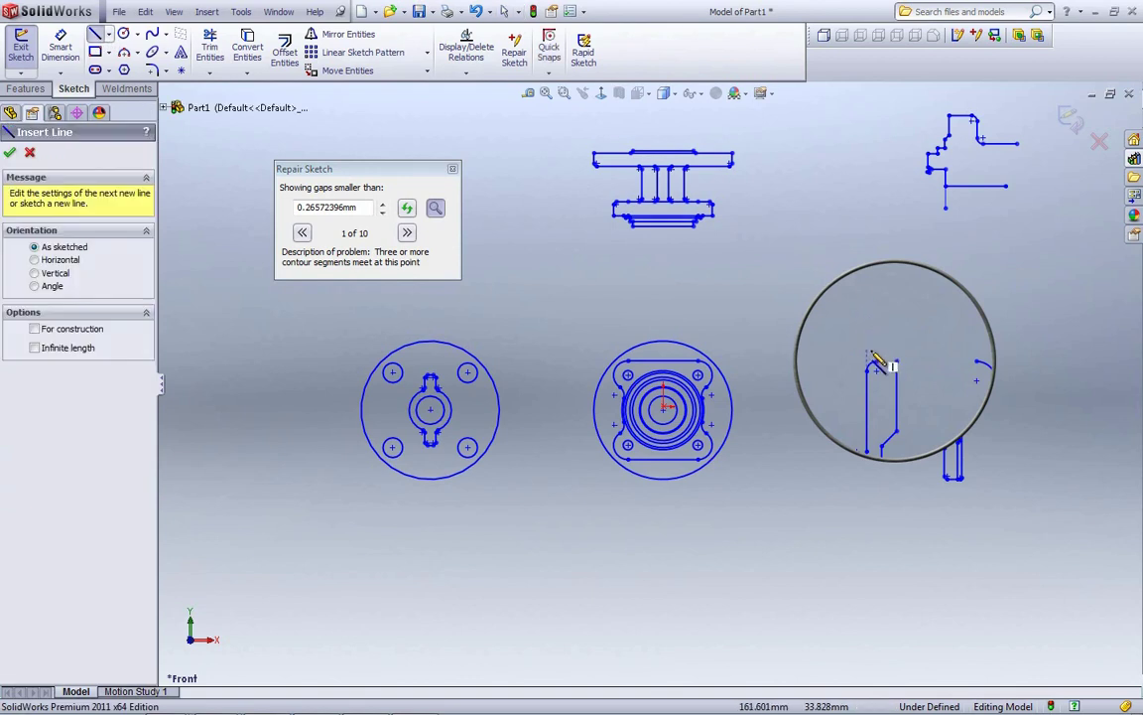
pyautogui.moveTo(875, 362); pyautogui.dragTo(977, 361)
pyautogui.rightClick(1008, 314)
pyautogui.click(1005, 300)
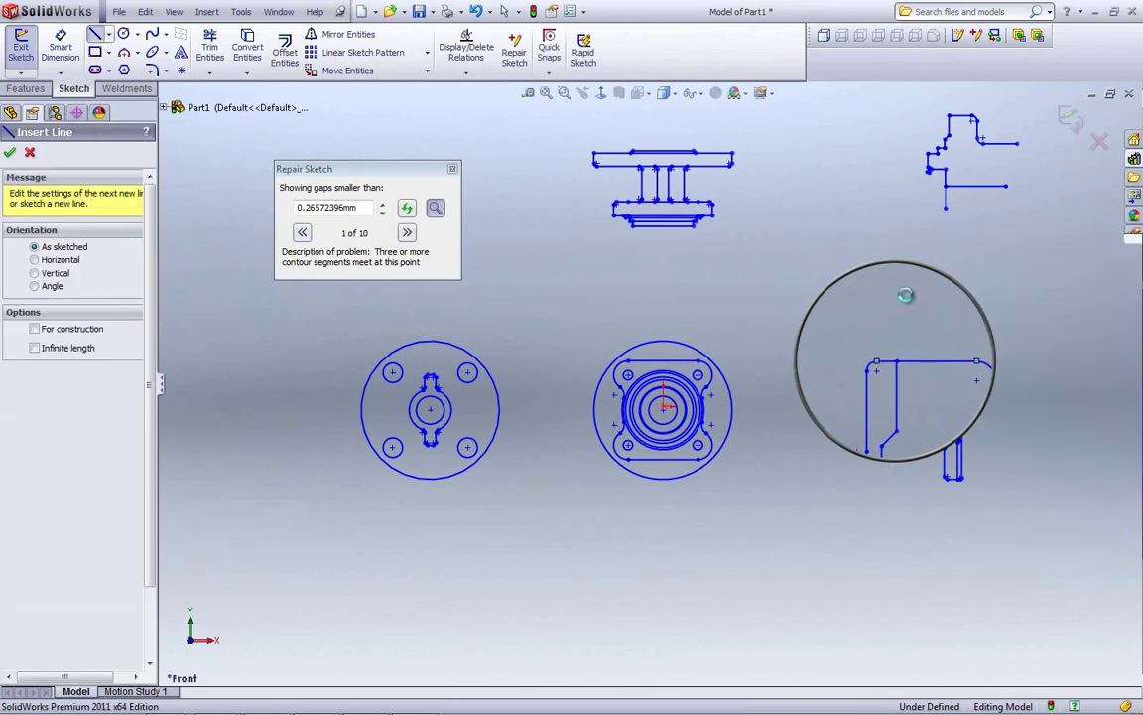
pyautogui.click(408, 208)
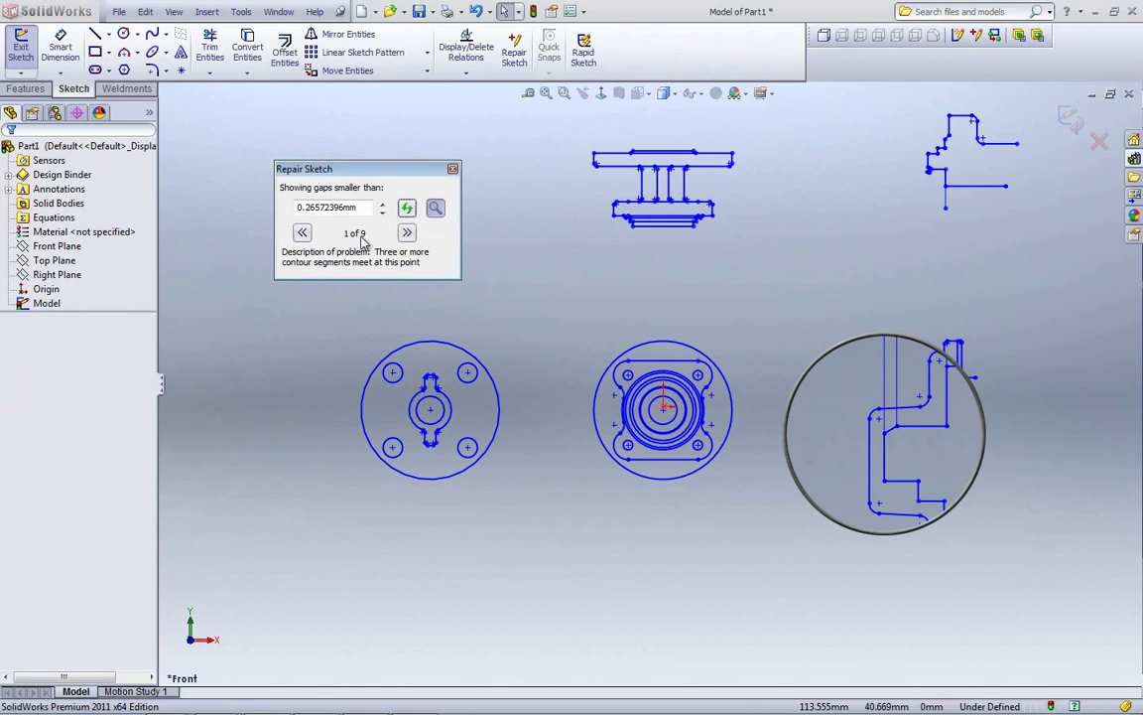
# Delete the two parallel vertical lines rising from the stepped end of the section view's lower half, and recheck the sketch
pyautogui.click(902, 384)
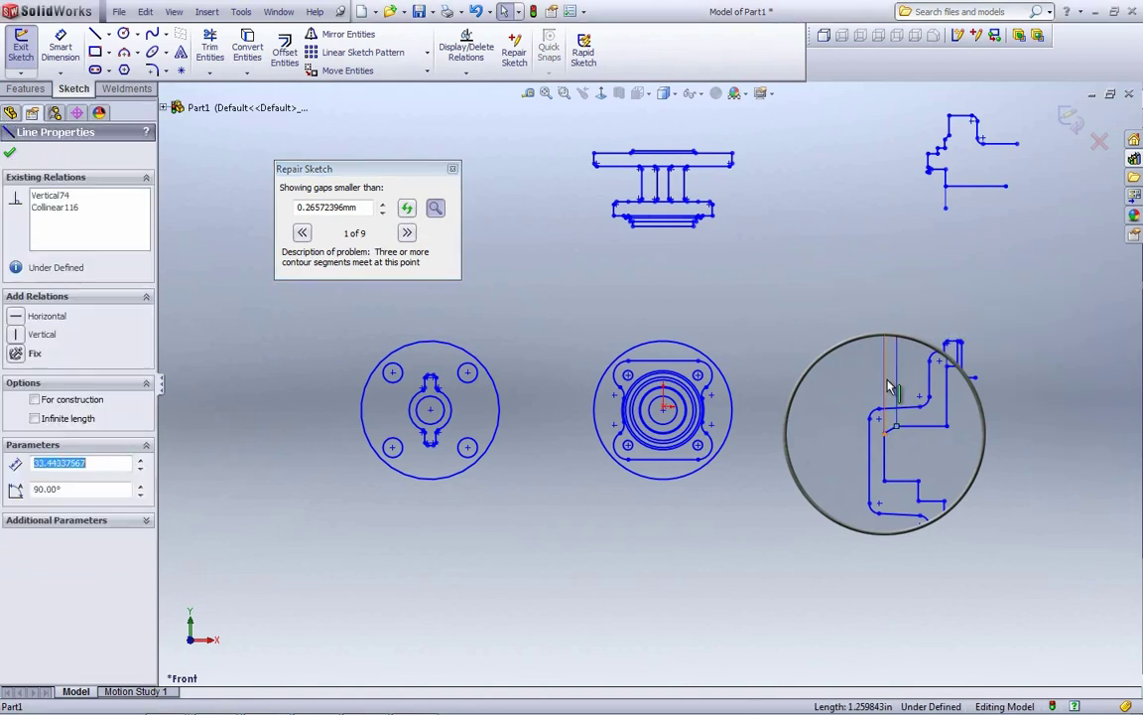
pyautogui.keyDown('ctrl'); pyautogui.click(901, 385); pyautogui.keyUp('ctrl')
pyautogui.press('Delete')
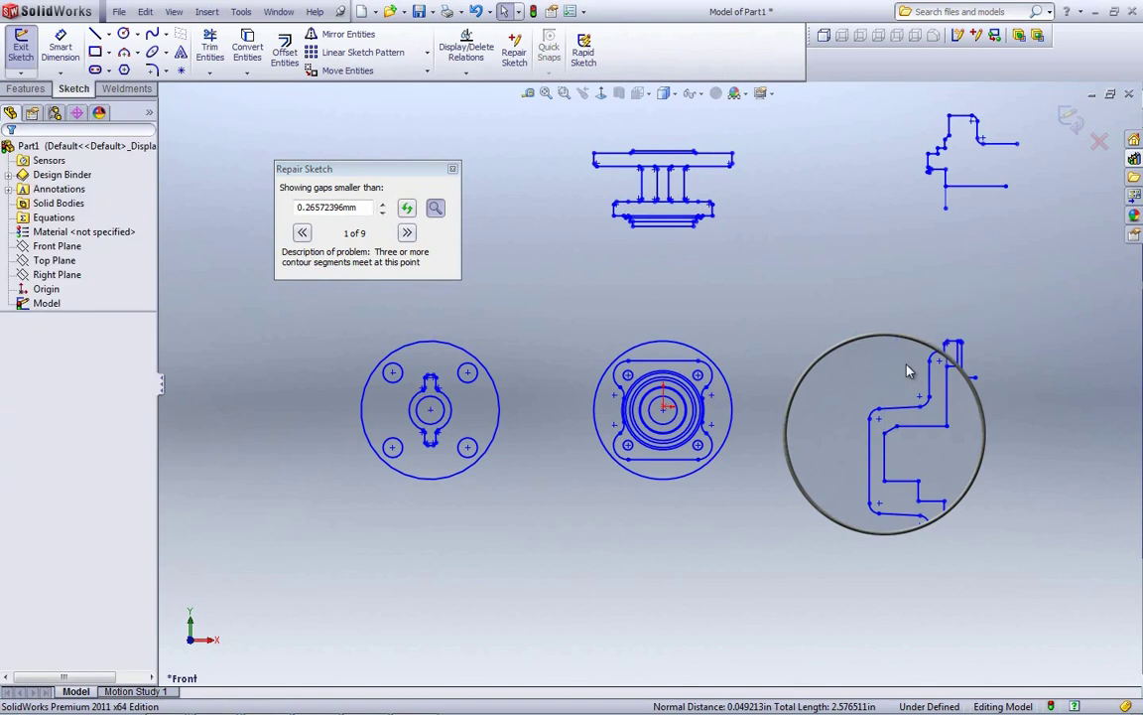
pyautogui.click(407, 208)
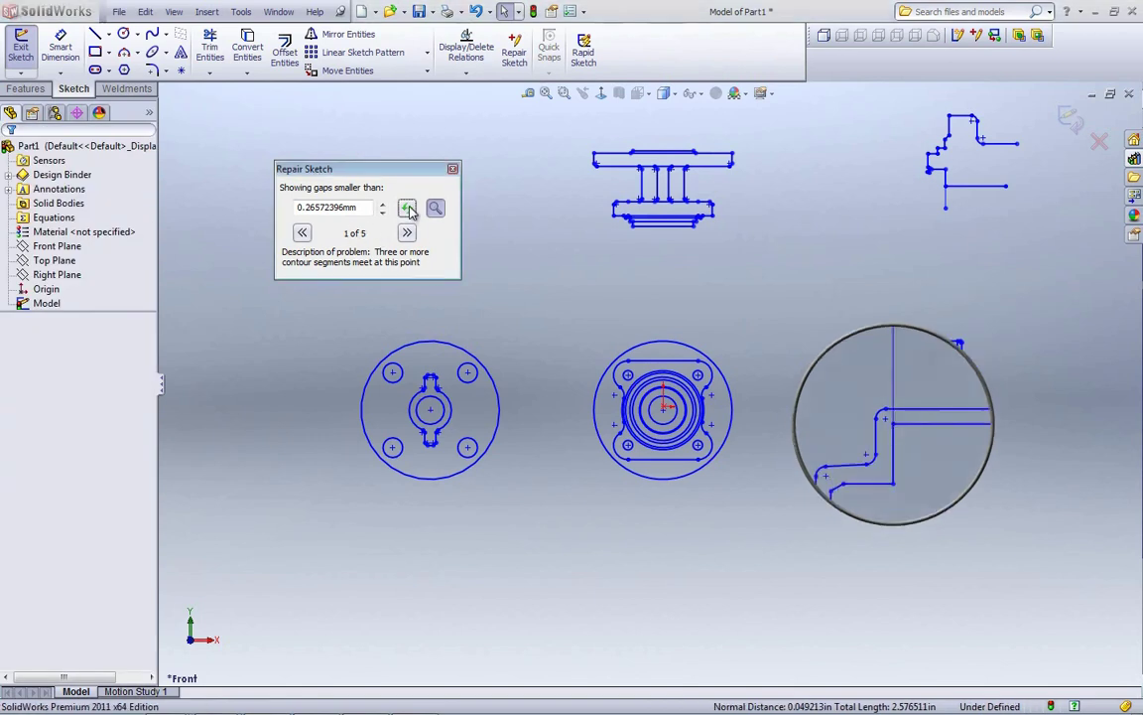
# Delete the remaining two vertical lines crossing the bore above the section view's lower half, rechecking the sketch after each deletion
pyautogui.click(895, 367)
pyautogui.press('Delete')
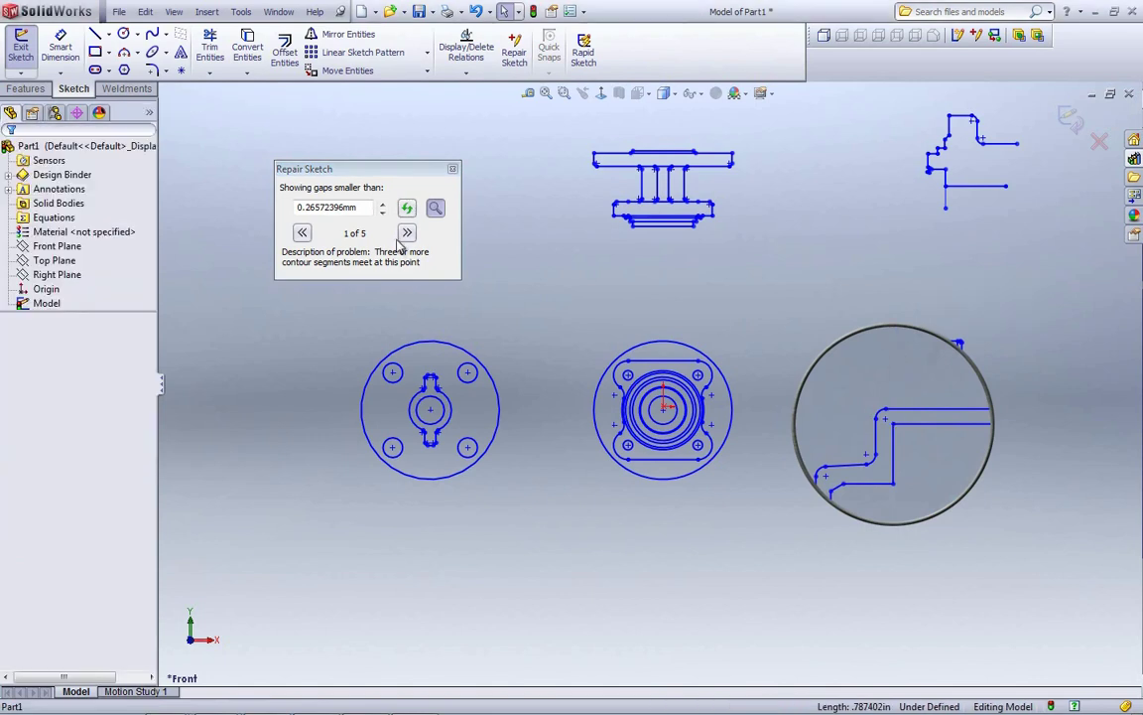
pyautogui.click(407, 208)
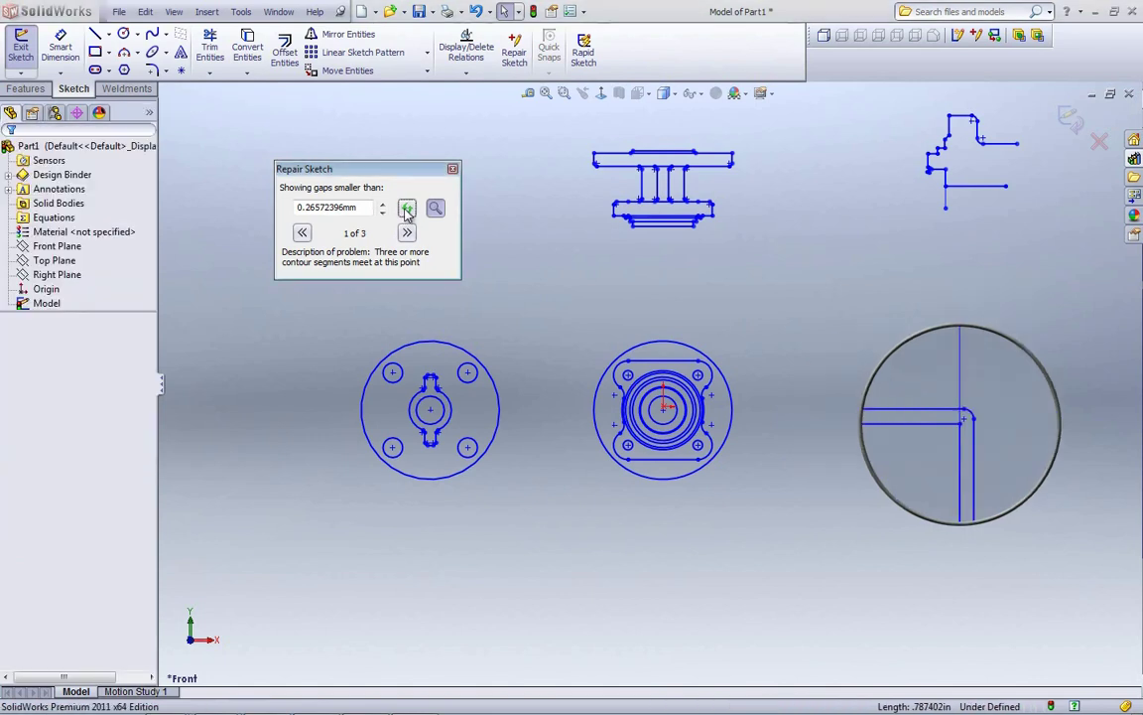
pyautogui.click(963, 383)
pyautogui.press('Delete')
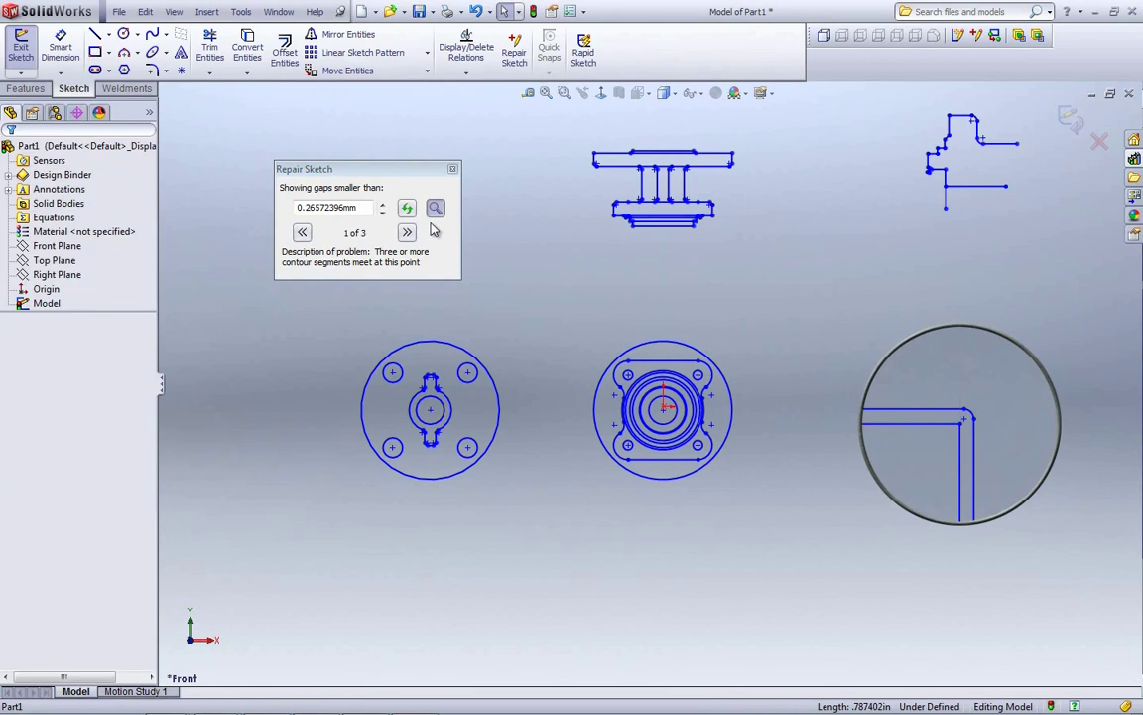
pyautogui.click(406, 209)
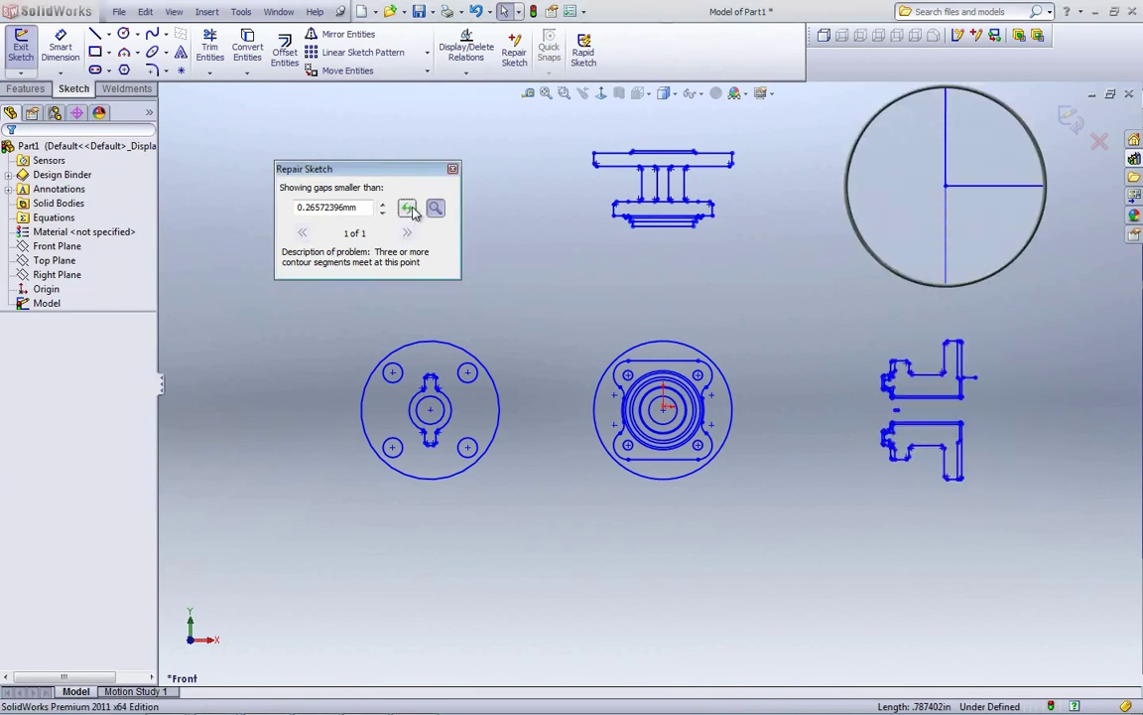
# Delete the vertical line hanging below the detail view's lower corner, recheck the sketch, and close Repair Sketch
pyautogui.click(950, 250)
pyautogui.press('Delete')
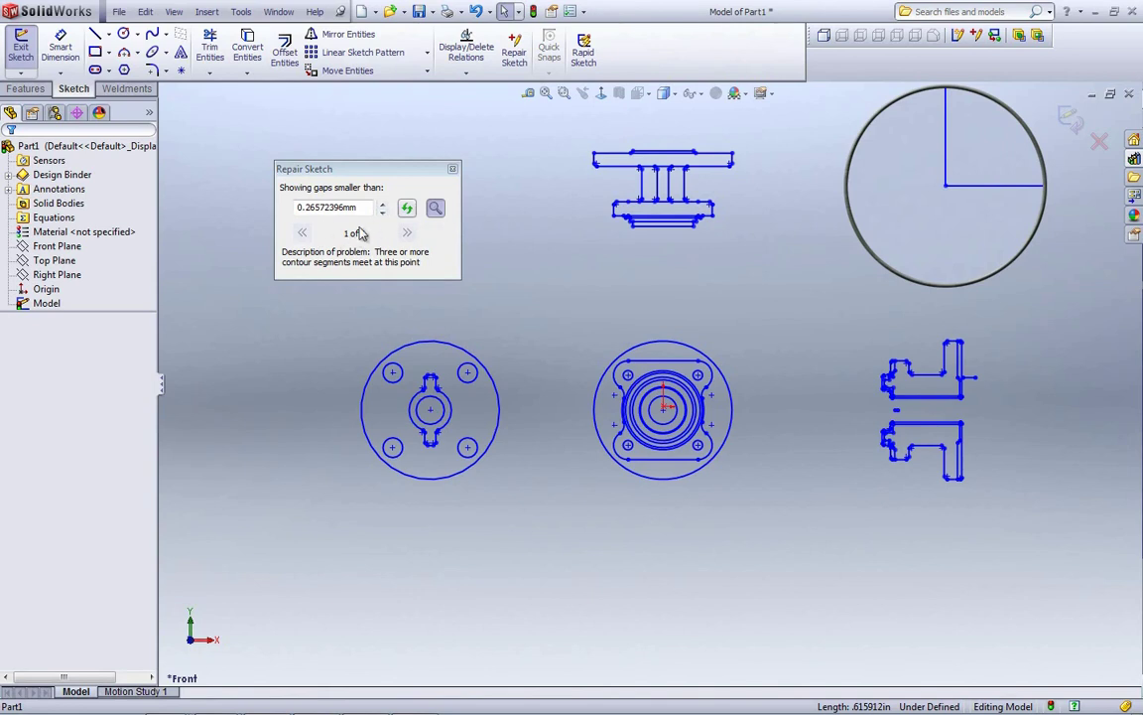
pyautogui.click(406, 211)
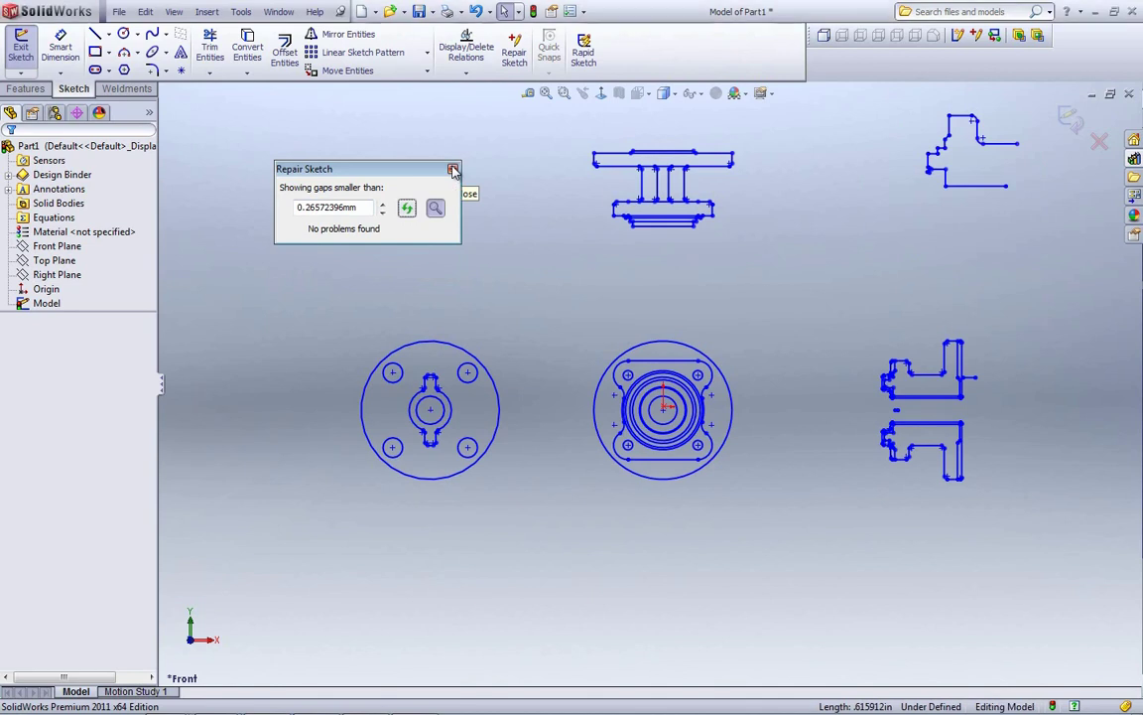
pyautogui.click(453, 170)
# Delete the three short stray lines forming an arrowhead at the small chamfer of the detail view
pyautogui.scroll(2, 829, 291)
pyautogui.scroll(-1, 784, 310)
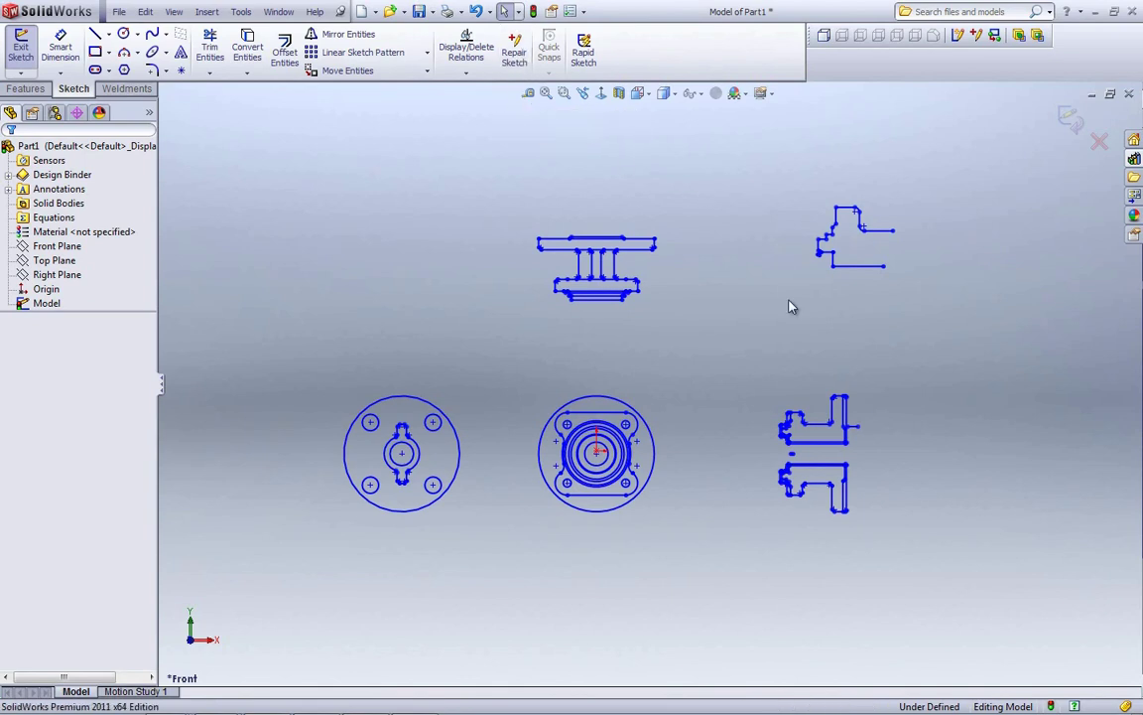
pyautogui.scroll(-8, 842, 255)
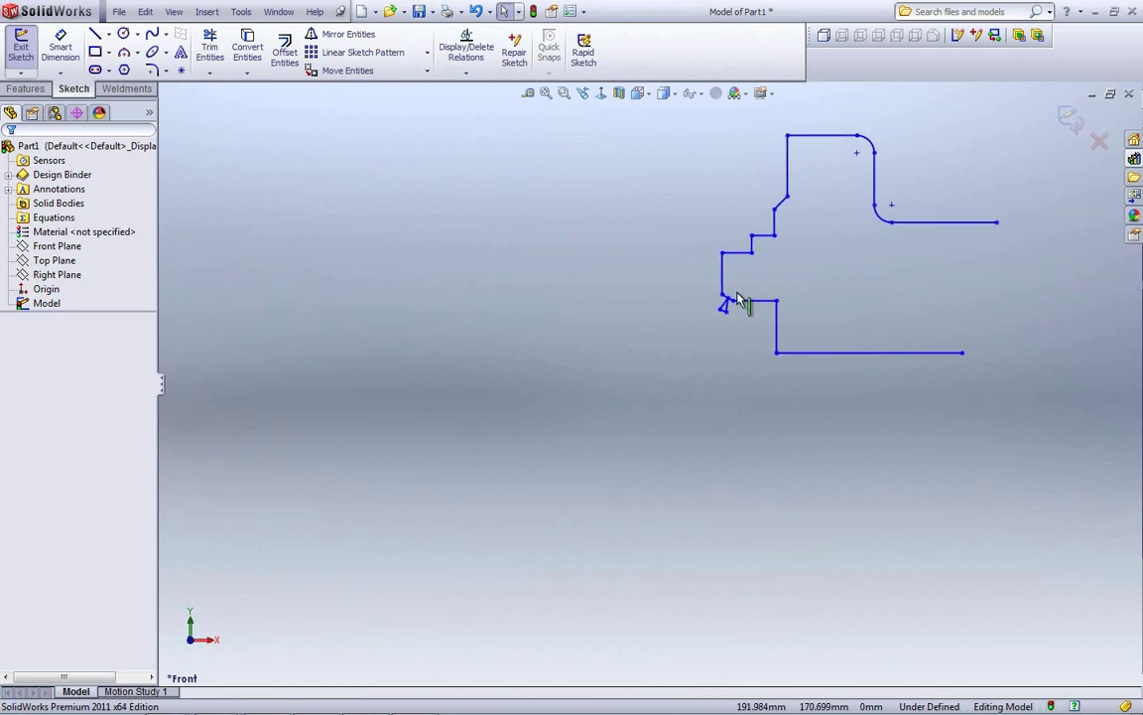
pyautogui.moveTo(738, 362); pyautogui.dragTo(675, 331)
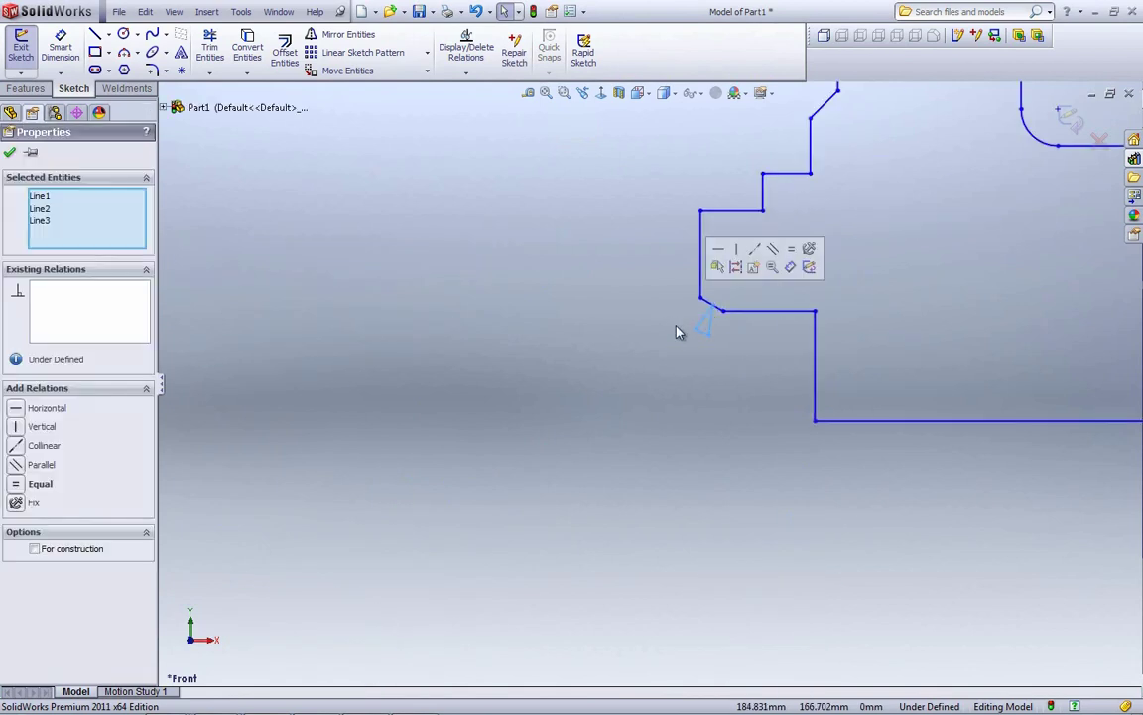
pyautogui.press('Delete')
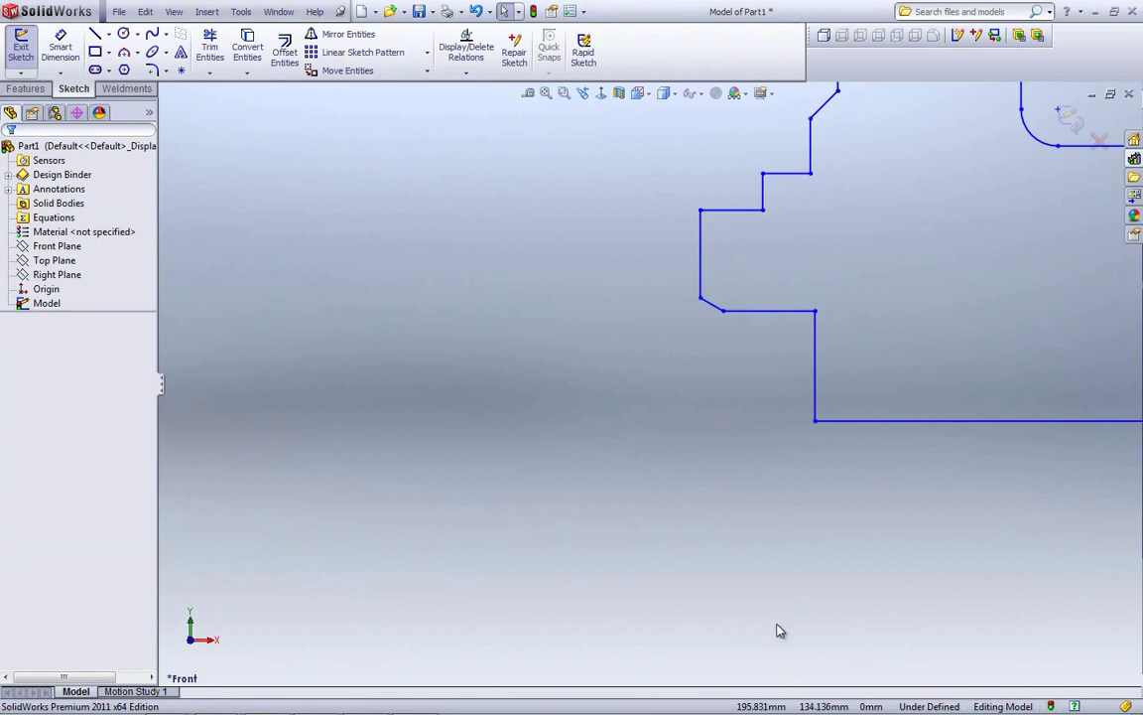
# Exit the repaired sketch with all the imported views kept in it
pyautogui.scroll(2, 779, 630)
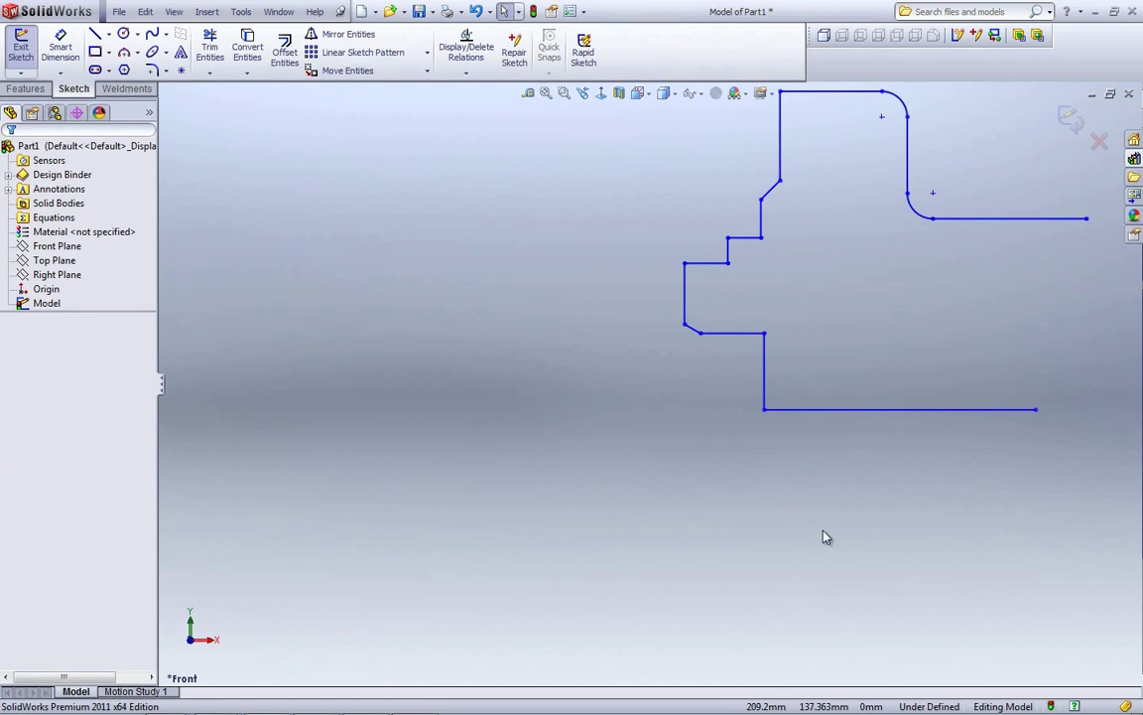
pyautogui.scroll(6, 786, 572)
pyautogui.scroll(2, 446, 597)
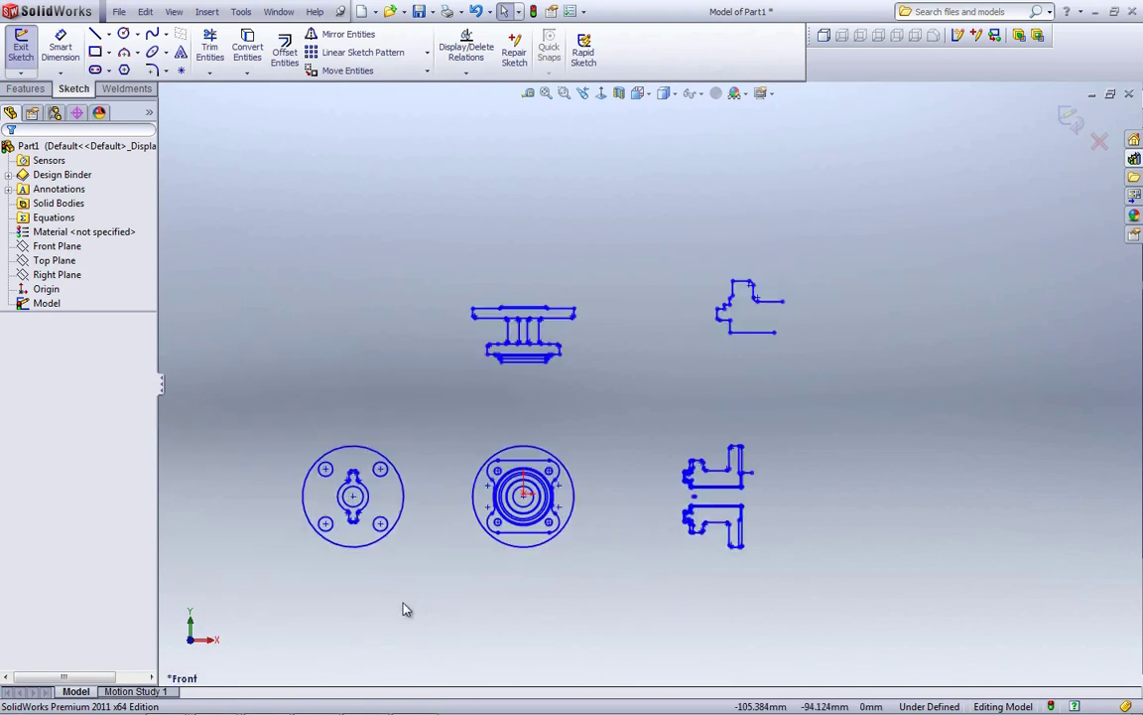
pyautogui.scroll(-4, 401, 607)
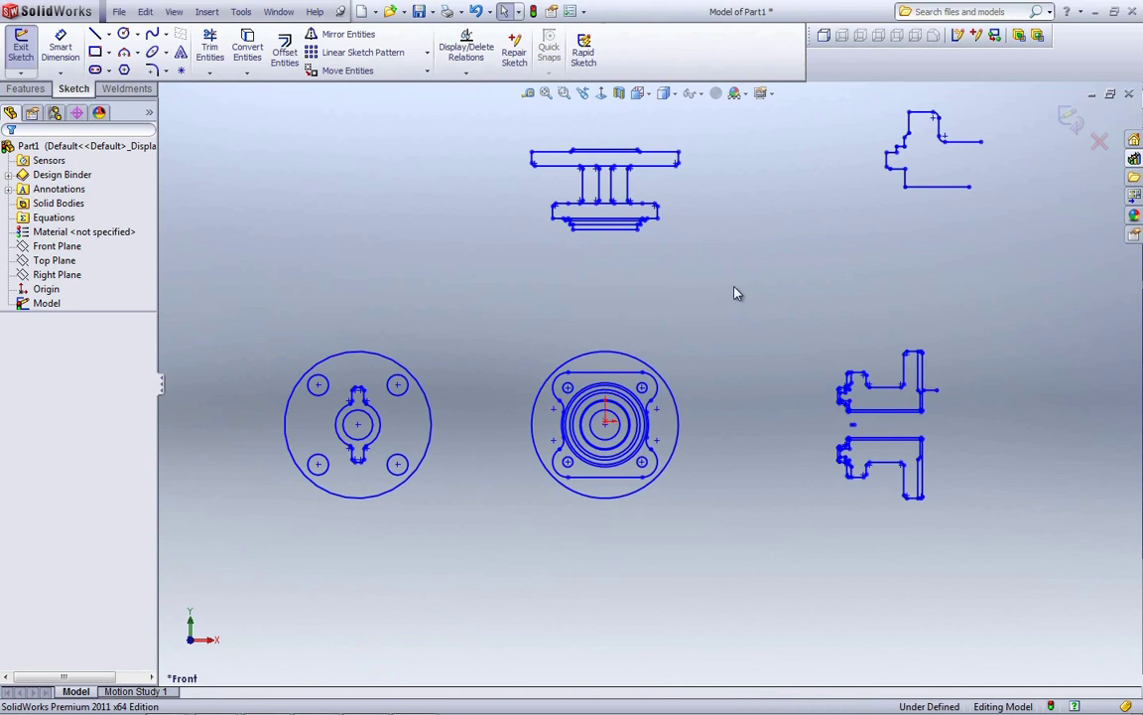
pyautogui.click(1070, 117)
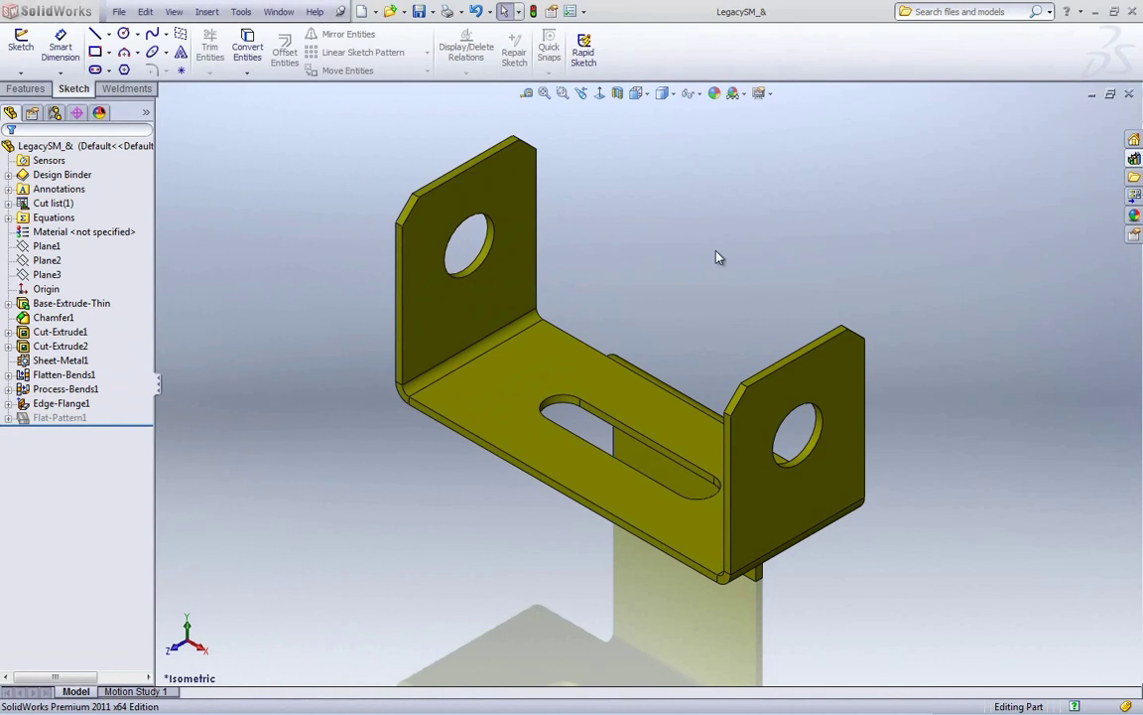
# Export the bracket's flat pattern as a DXF file named "Flat-Pattern1 - LegacySM_&", with custom DXF/DWG mapping enabled in the export options
pyautogui.rightClick(68, 404)
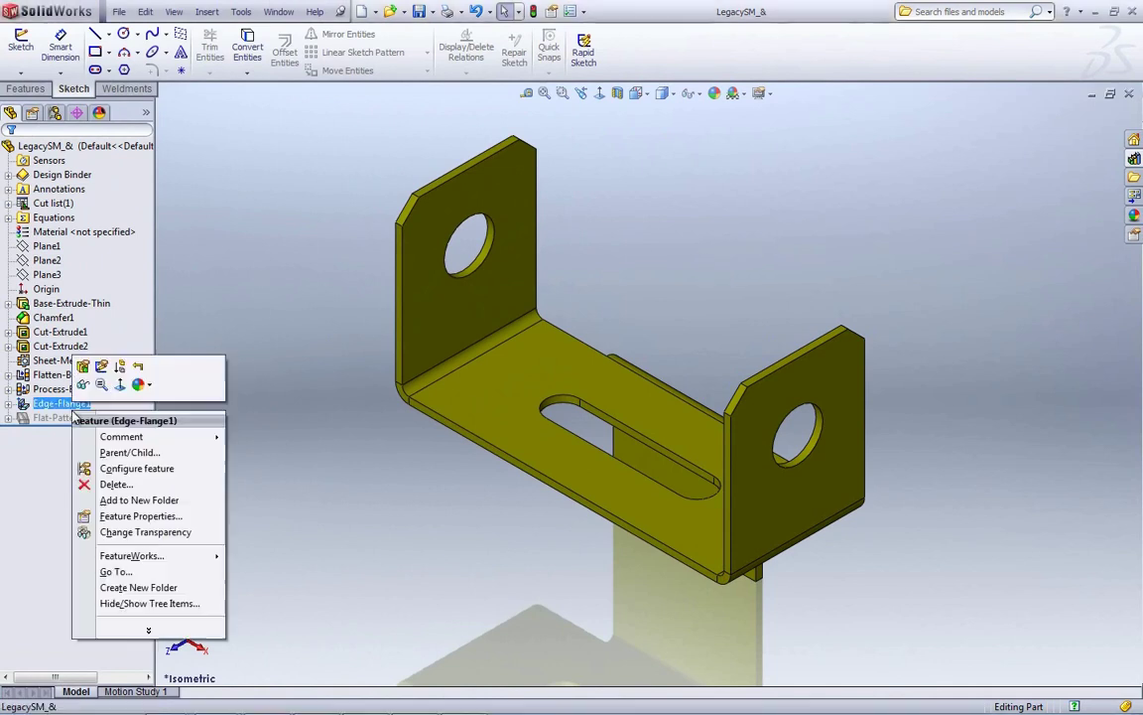
pyautogui.rightClick(69, 417)
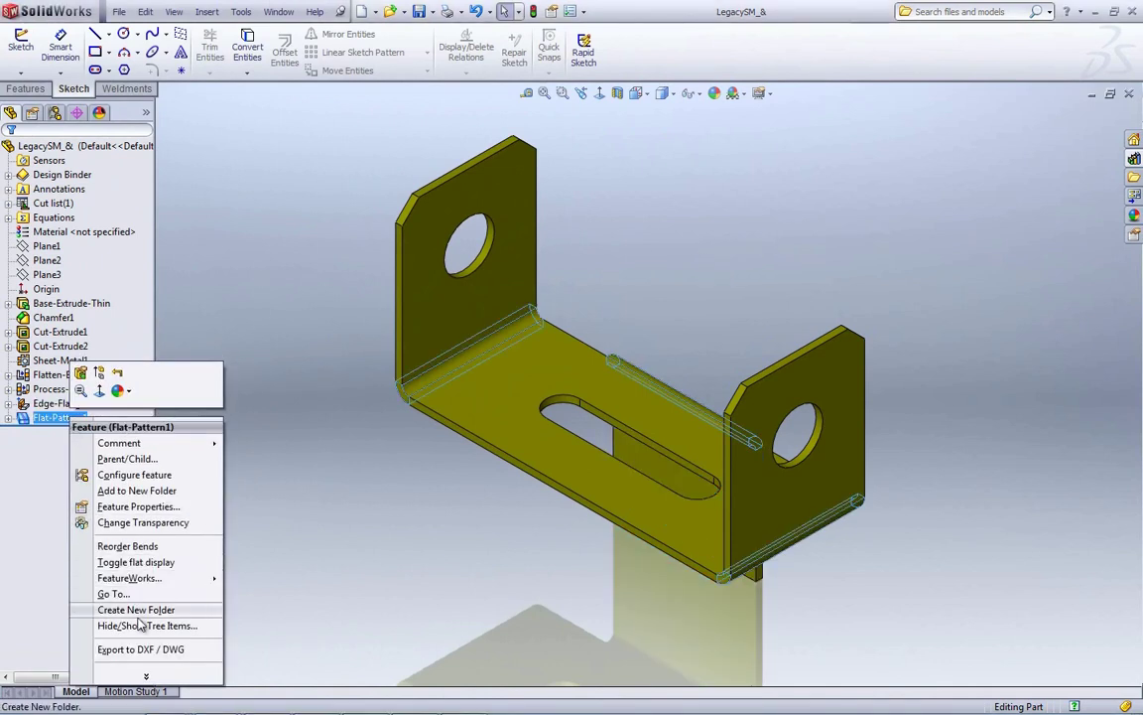
pyautogui.click(139, 649)
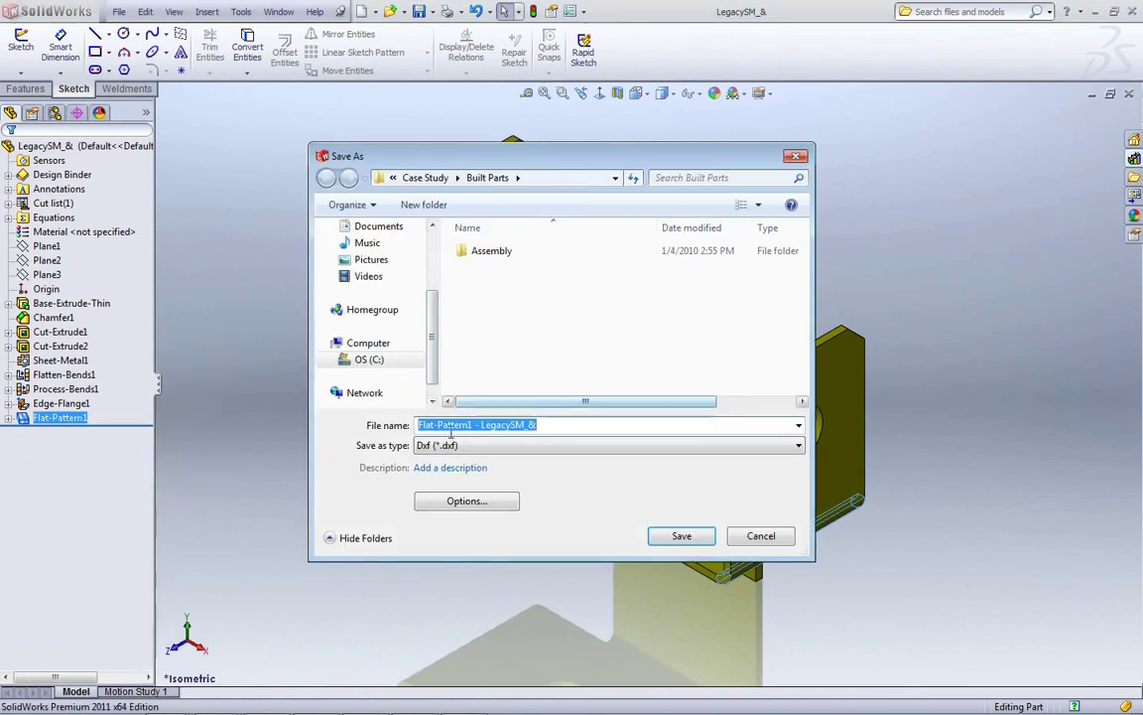
pyautogui.click(460, 502)
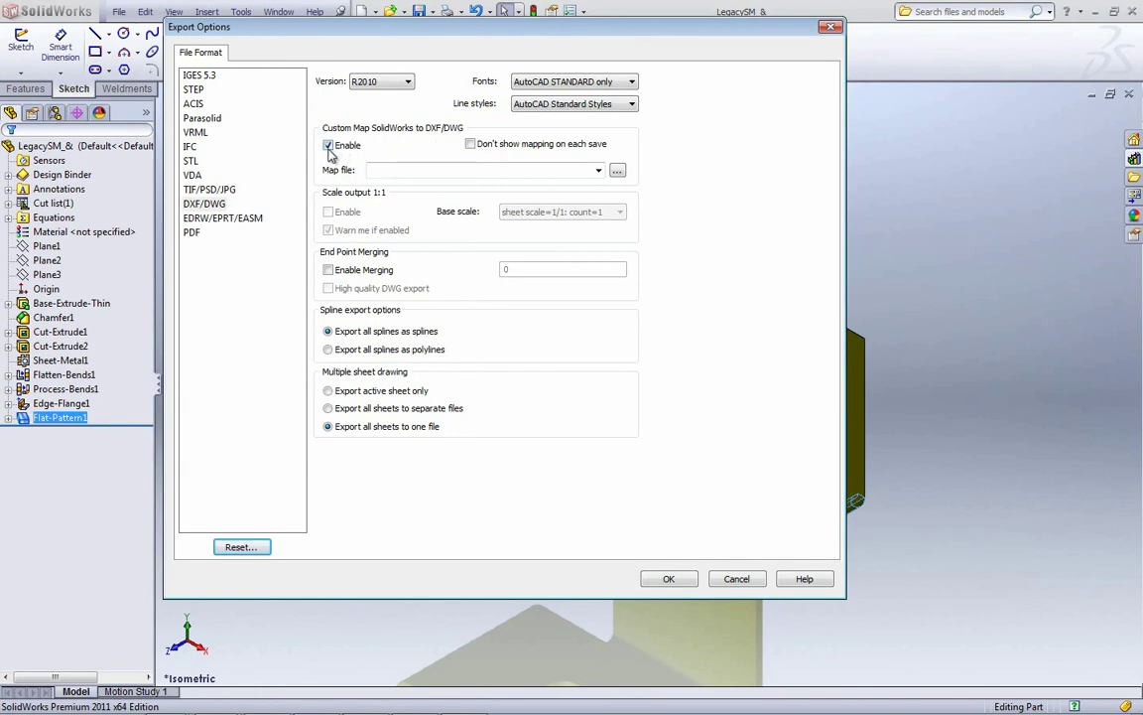
pyautogui.click(671, 579)
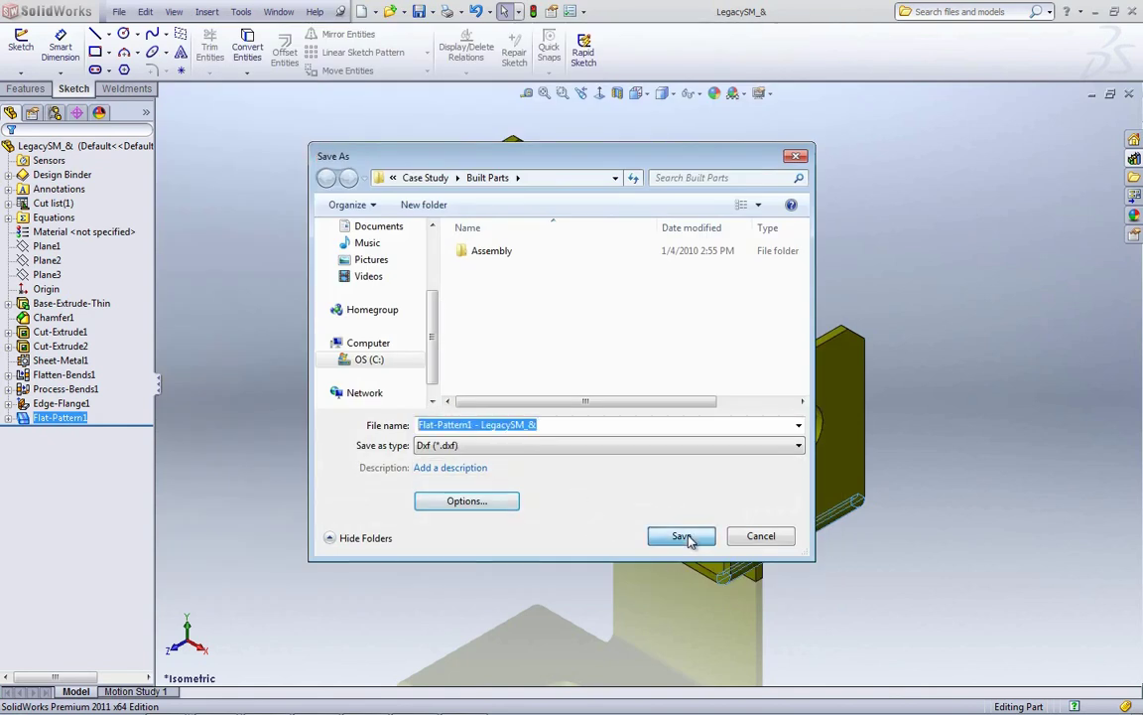
pyautogui.click(685, 537)
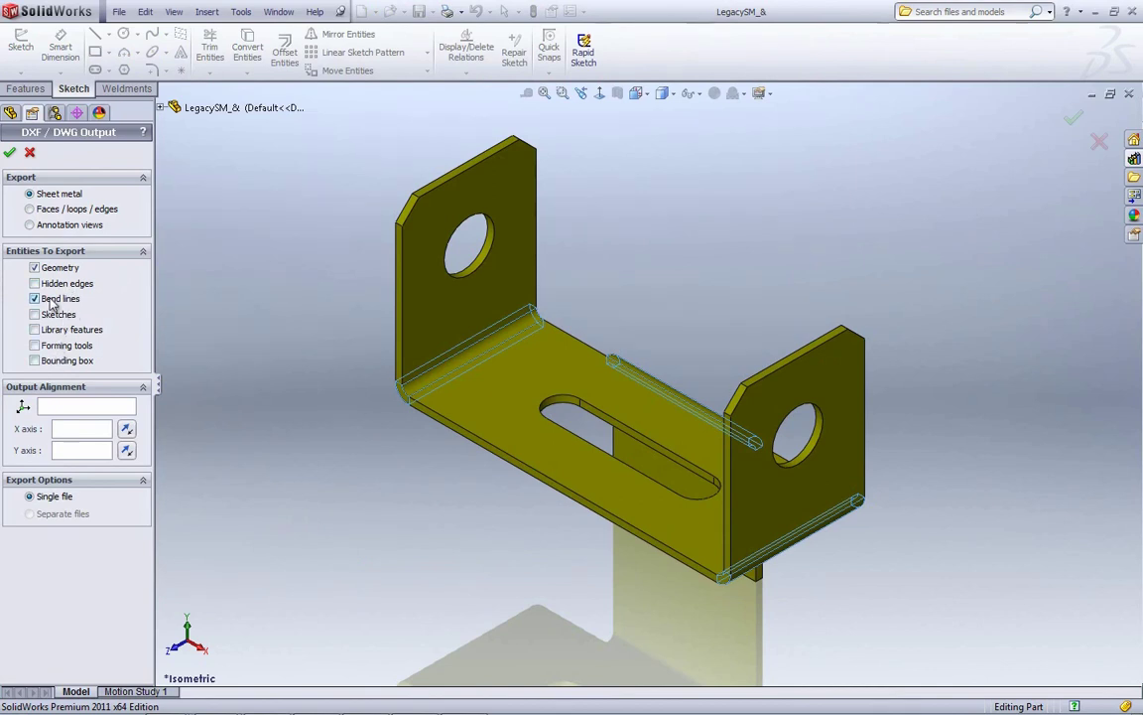
# Include the bounding box with the geometry and bend lines in the DXF output, and accept the default layer mapping
pyautogui.click(67, 361)
pyautogui.click(14, 155)
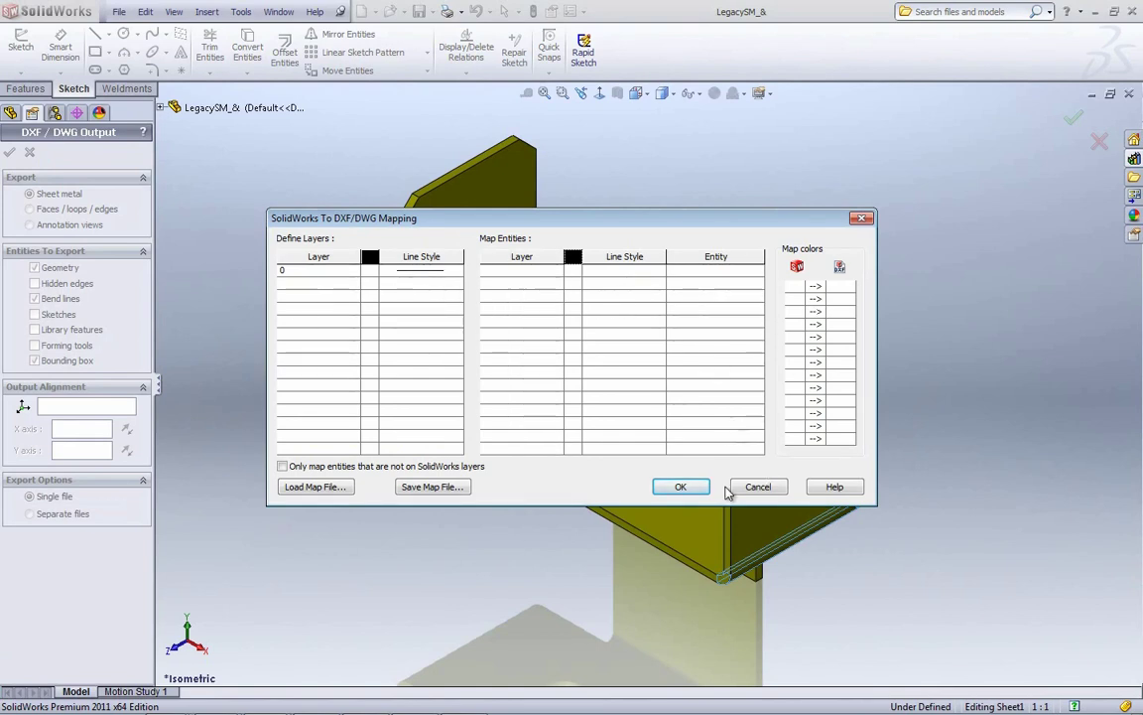
pyautogui.click(683, 487)
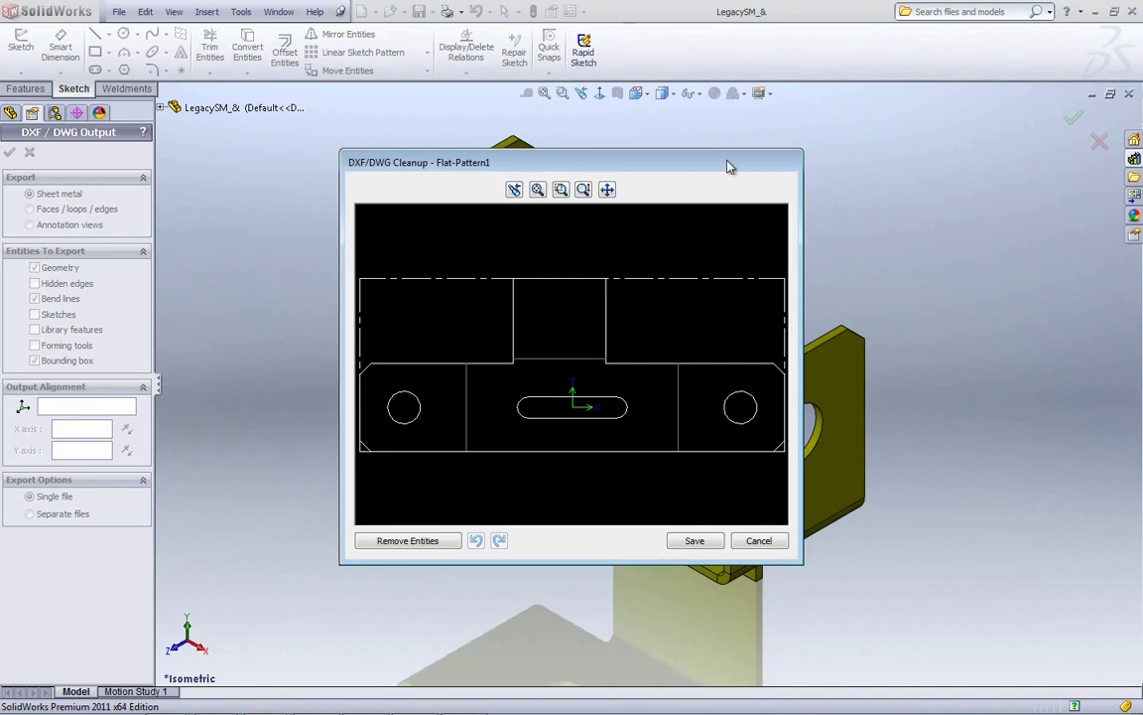
# Enlarge the flat pattern's cleanup preview window and save the DXF with all its entities
pyautogui.moveTo(725, 162); pyautogui.dragTo(715, 104)
pyautogui.moveTo(785, 503); pyautogui.dragTo(1035, 626)
pyautogui.moveTo(773, 110); pyautogui.dragTo(686, 89)
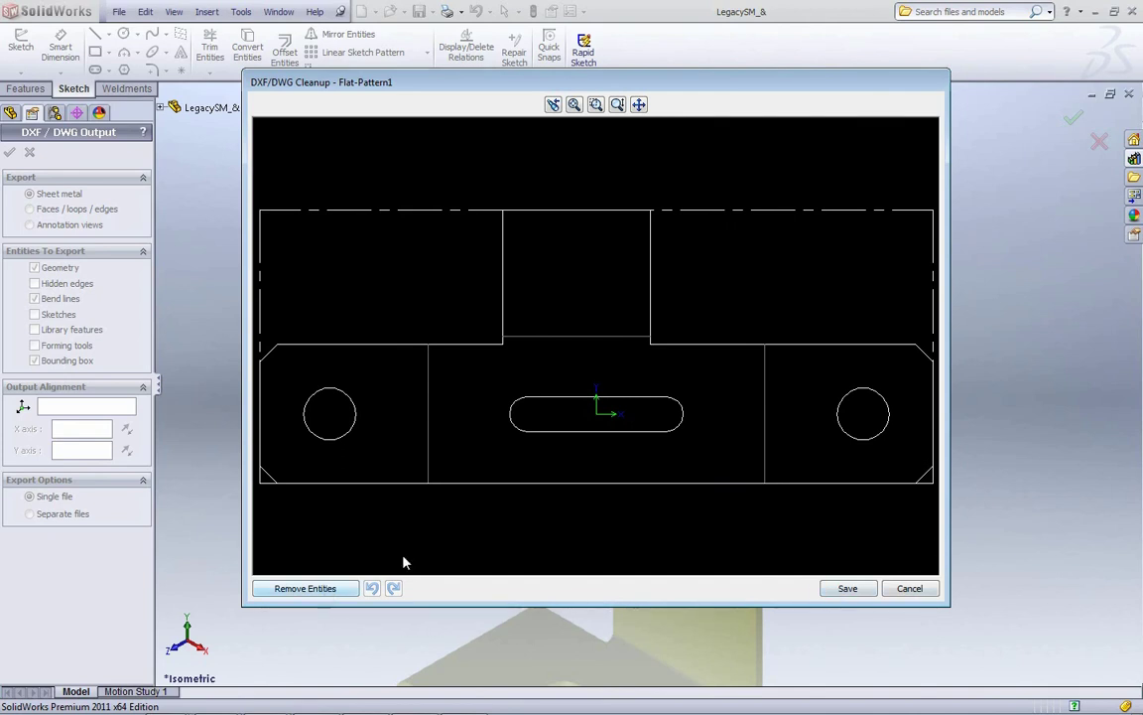
pyautogui.click(850, 590)
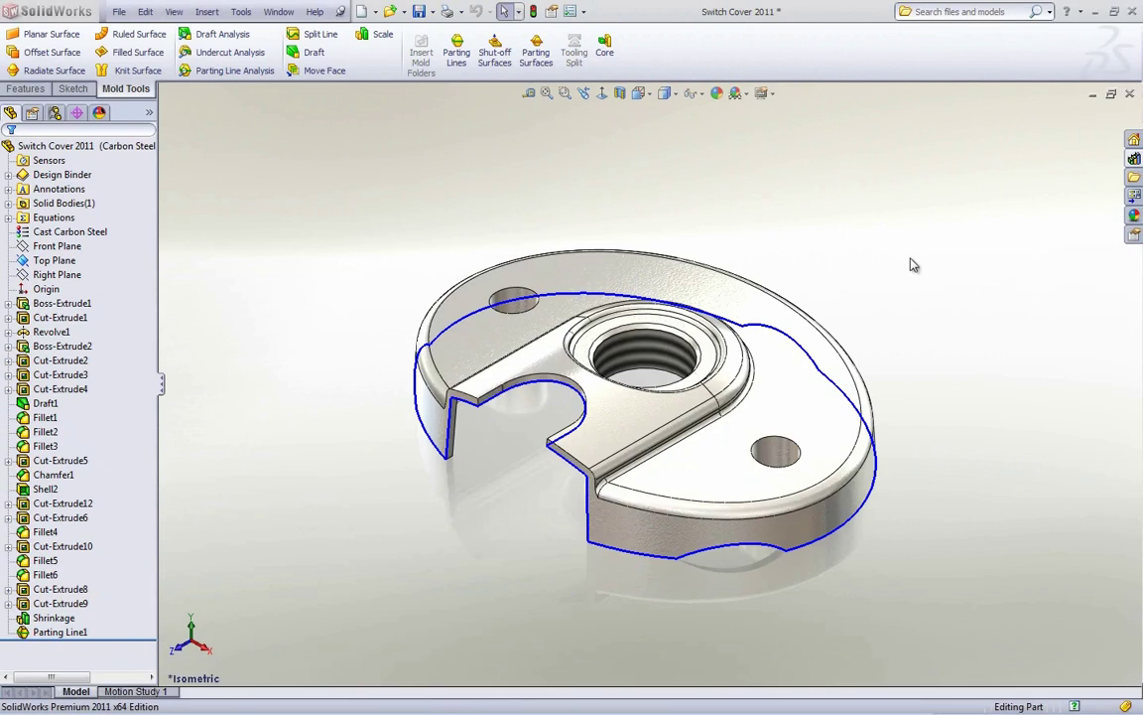
# Start a parting surface from Parting Line1 of the Switch Cover, perpendicular to pull, and set its distance to 25 mm
pyautogui.moveTo(871, 465); pyautogui.dragTo(645, 194, button='middle')
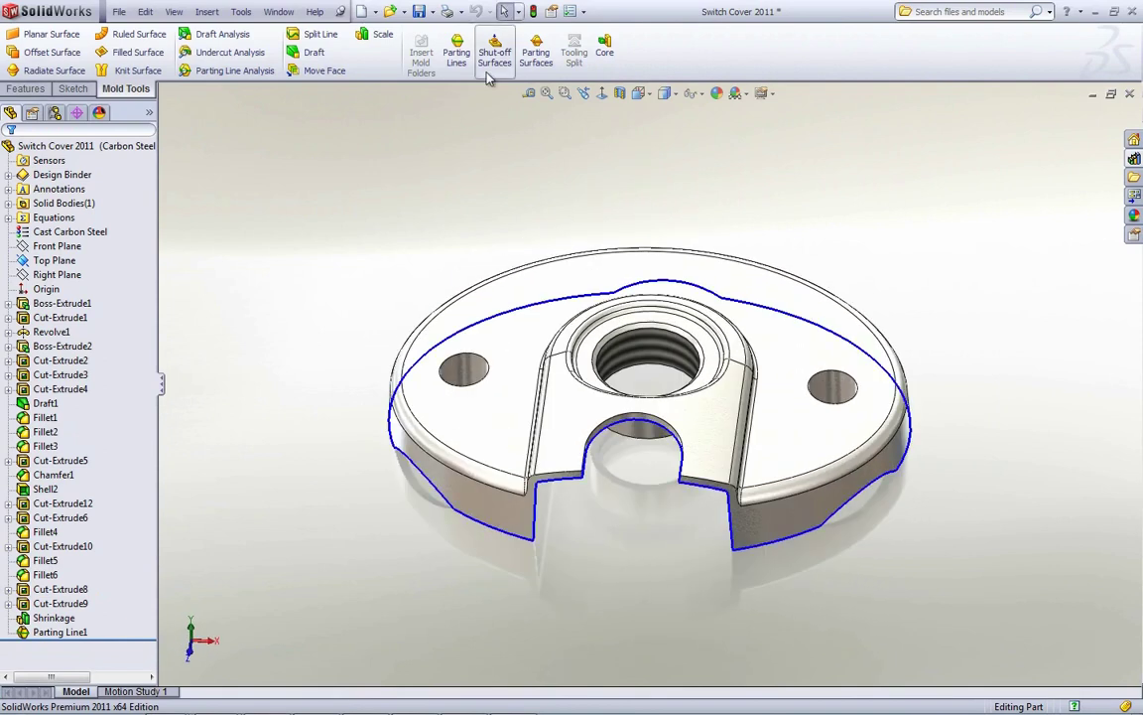
pyautogui.click(536, 52)
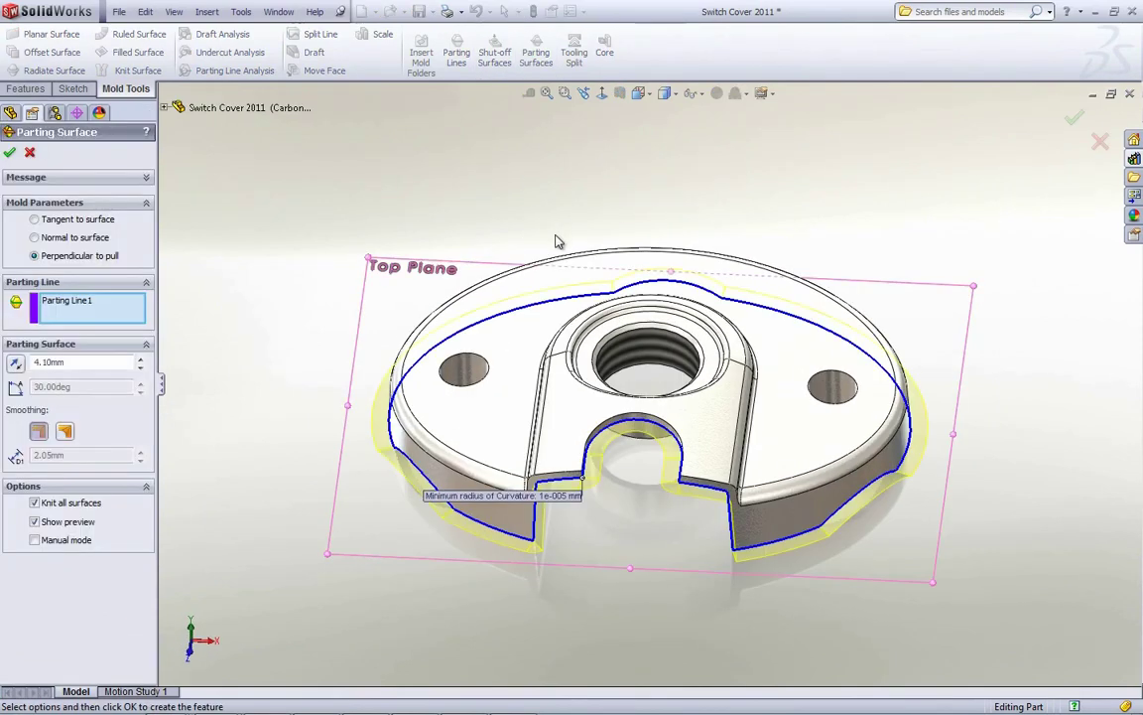
pyautogui.doubleClick(45, 365)
pyautogui.write('25')
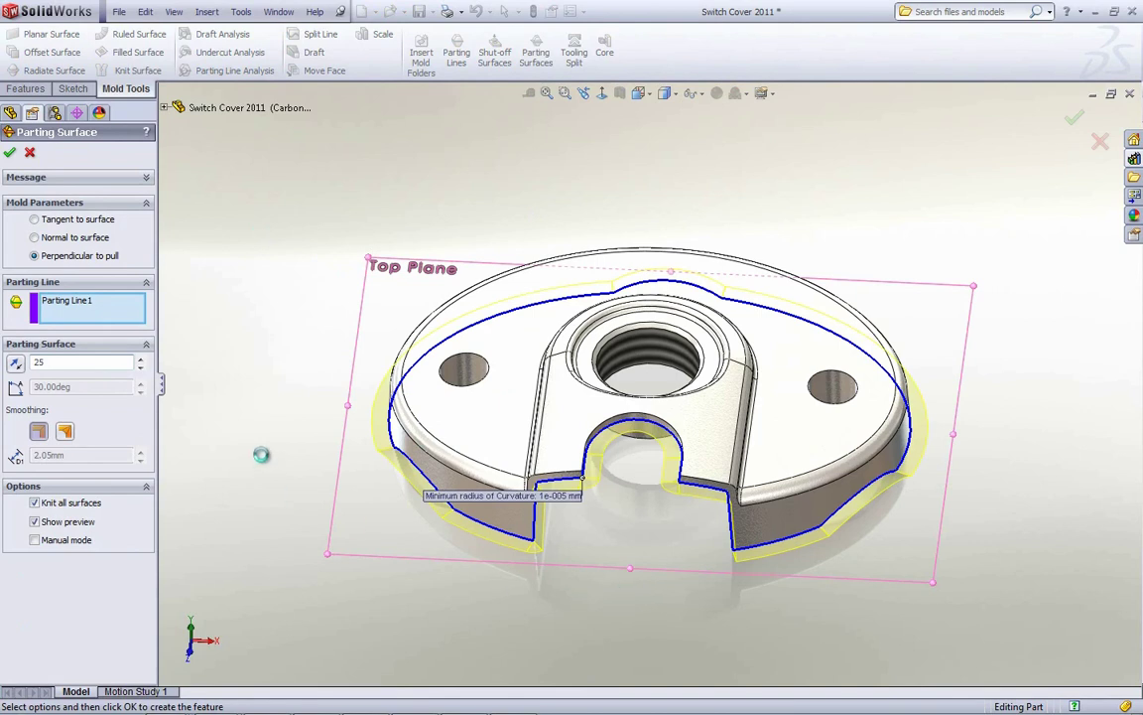
# Enable manual mode for the parting surface and move the two outer front vertices onto the side edges of the boundary rectangle
pyautogui.moveTo(680, 631); pyautogui.dragTo(682, 515, button='middle')
pyautogui.scroll(-5, 509, 431)
pyautogui.moveTo(510, 432); pyautogui.dragTo(804, 572, button='middle')
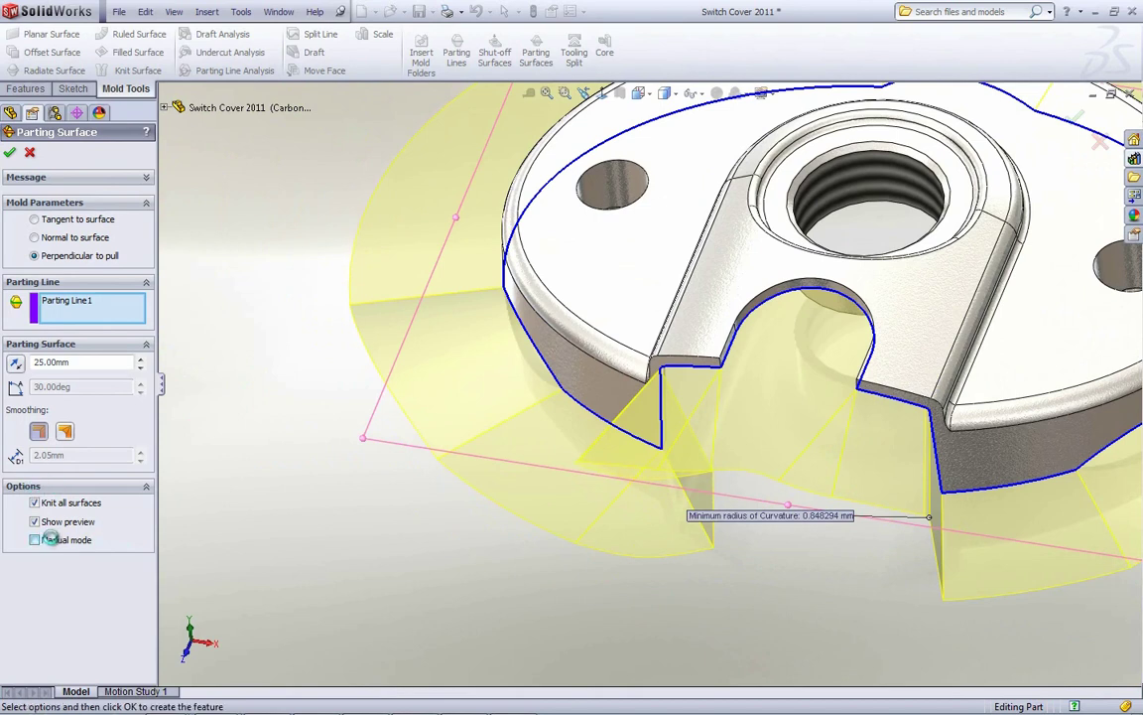
pyautogui.click(48, 539)
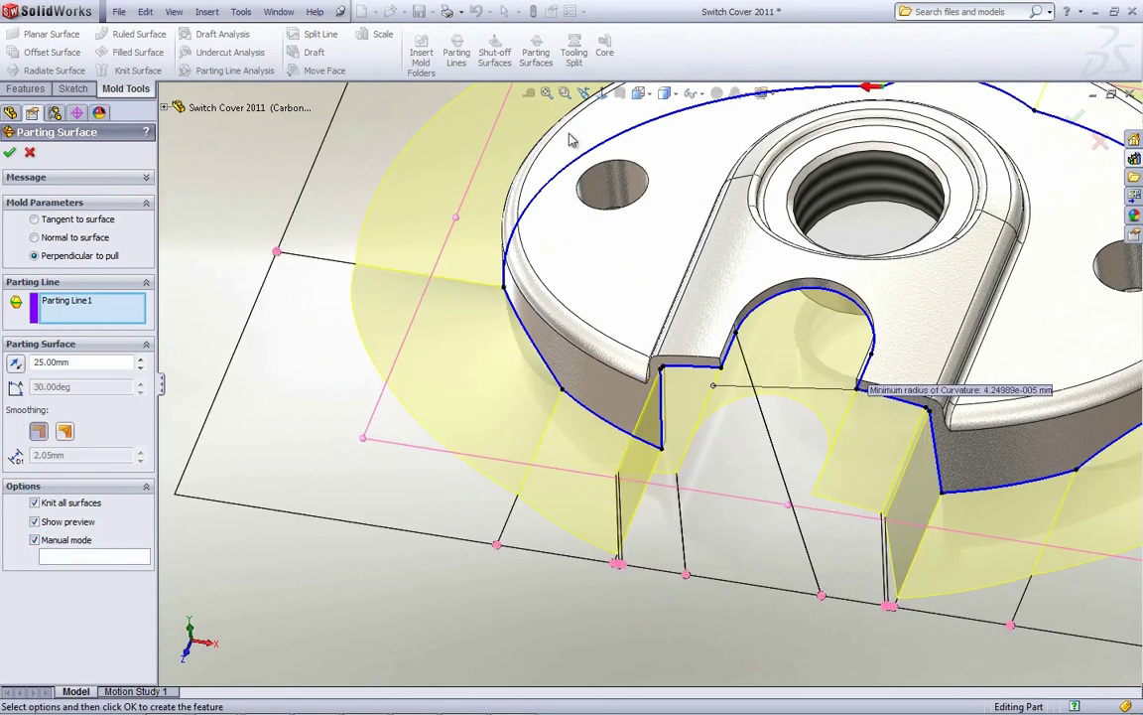
pyautogui.click(544, 89)
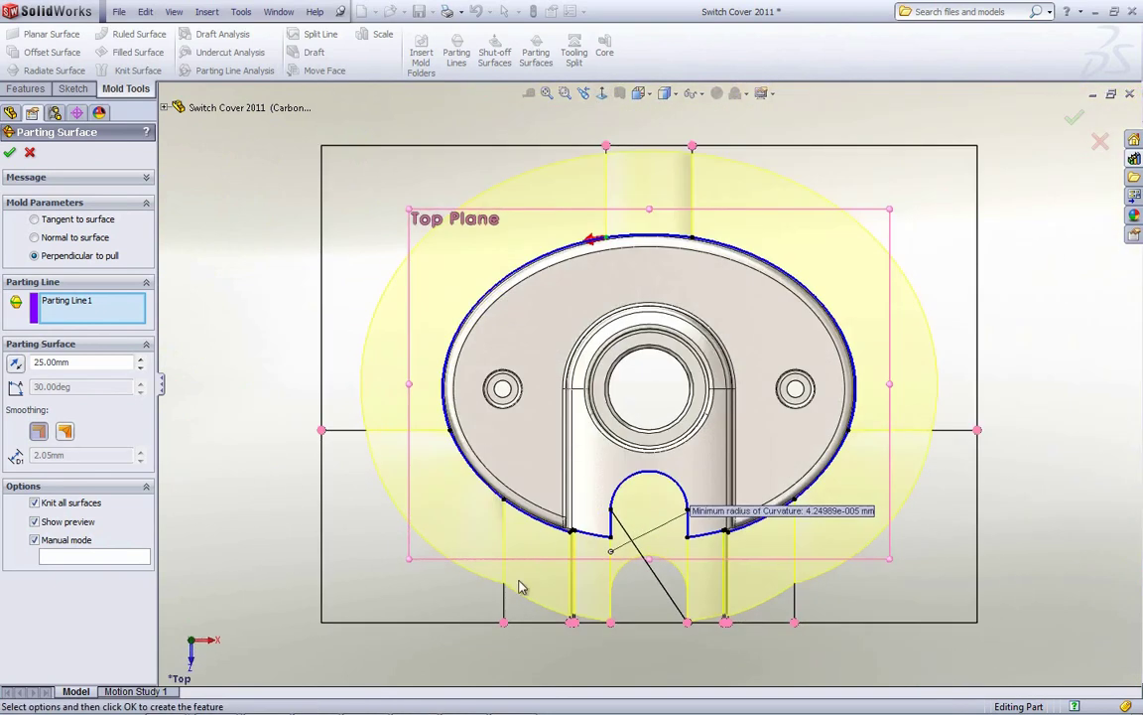
pyautogui.scroll(-1, 521, 624)
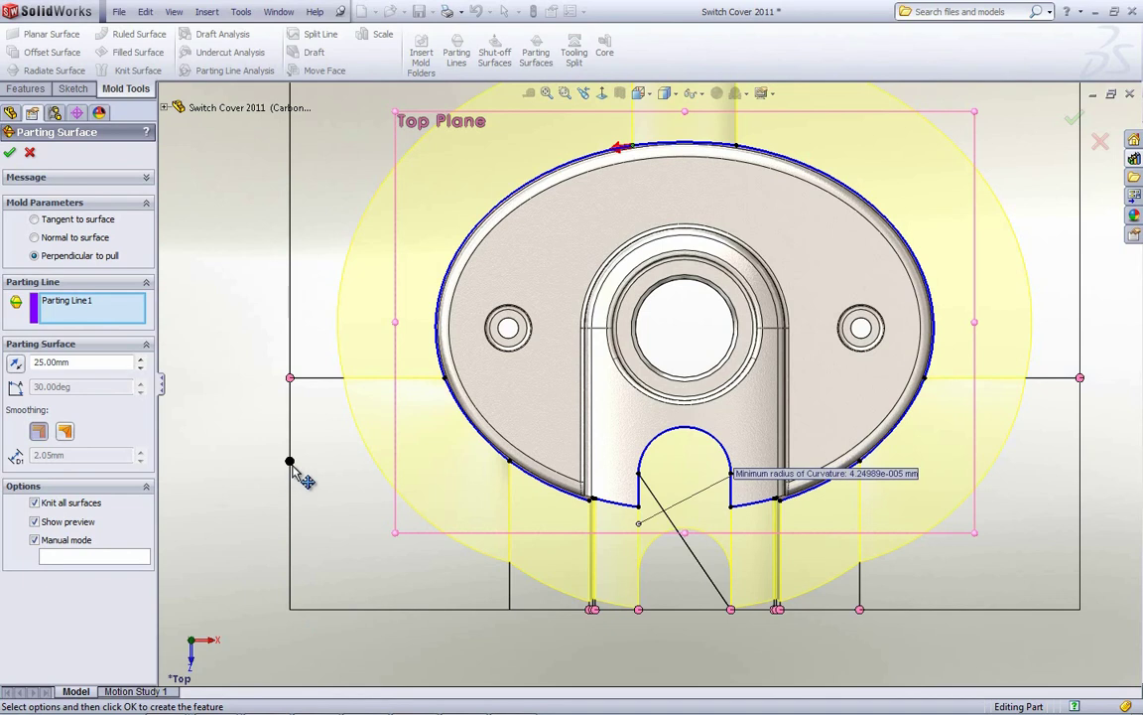
pyautogui.moveTo(293, 467); pyautogui.dragTo(291, 462)
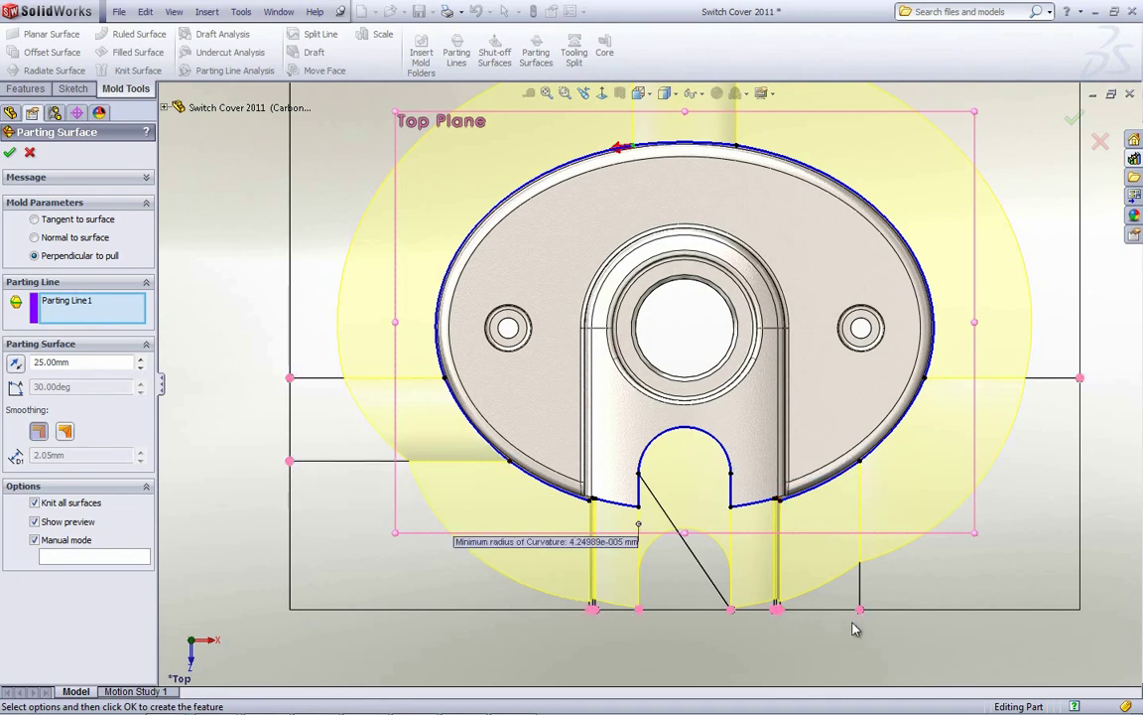
pyautogui.moveTo(862, 613)
pyautogui.mouseDown()
pyautogui.moveTo(1092, 610)
pyautogui.moveTo(1087, 465)
pyautogui.mouseUp()
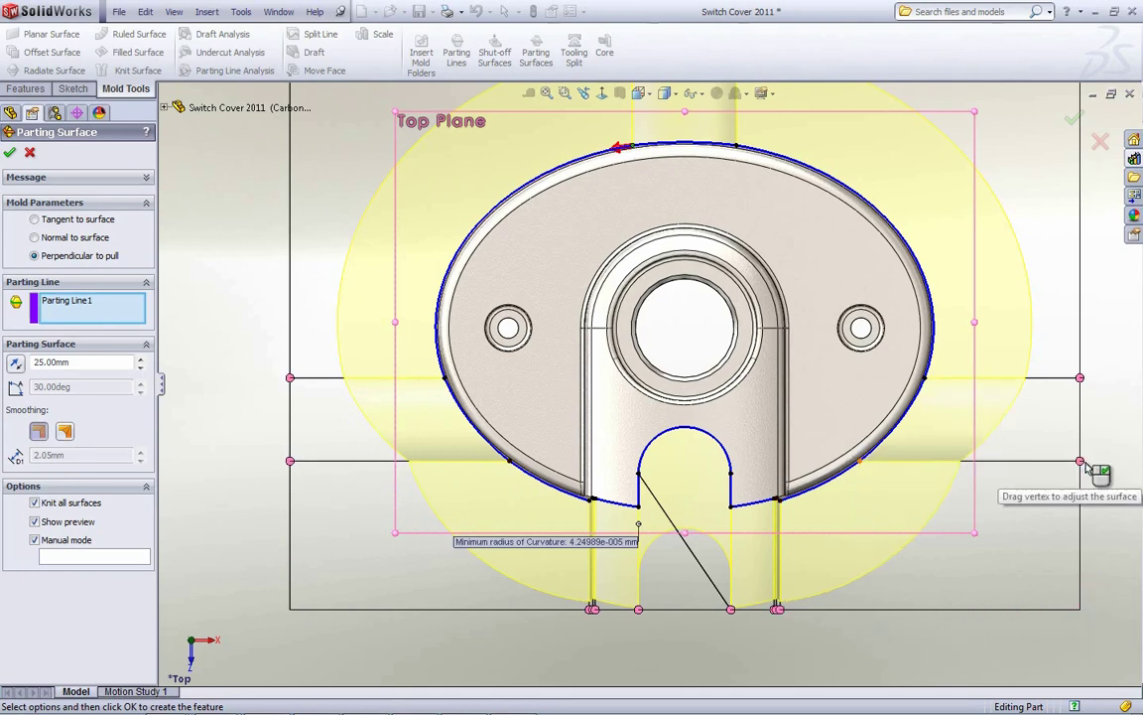
# Define a fill surface region across the front cutout, starting and ending at the two corner vertices of its rounded notch
pyautogui.moveTo(689, 642); pyautogui.dragTo(712, 393, button='middle')
pyautogui.scroll(-8, 712, 393)
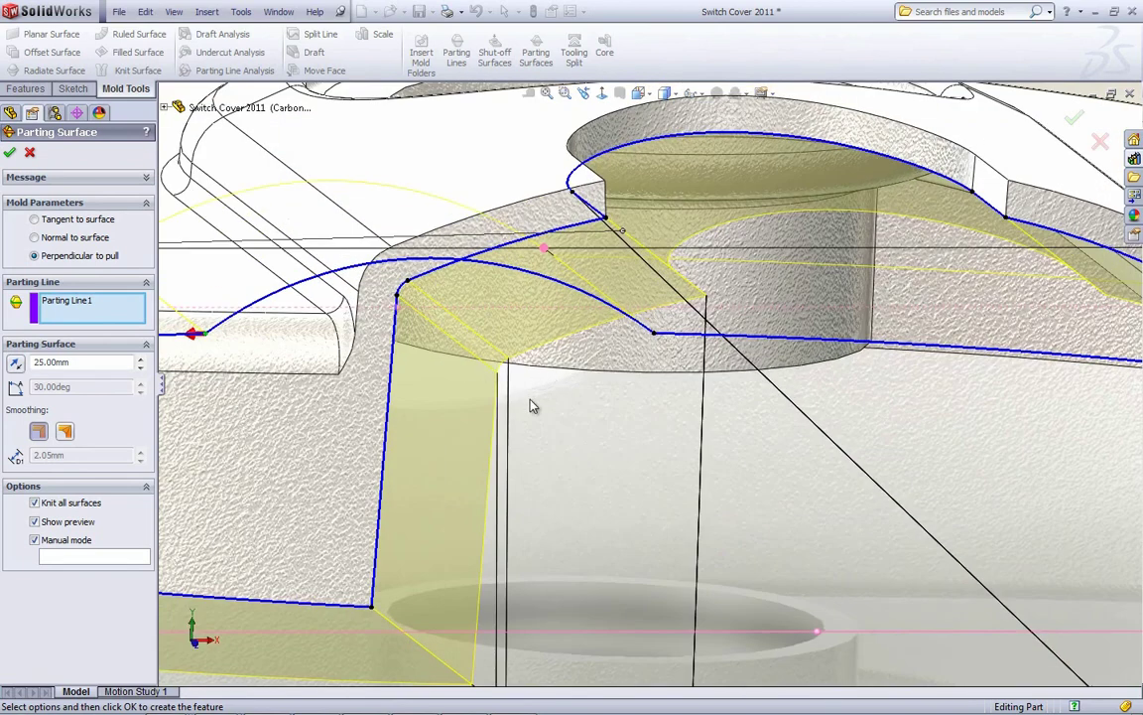
pyautogui.scroll(3, 531, 452)
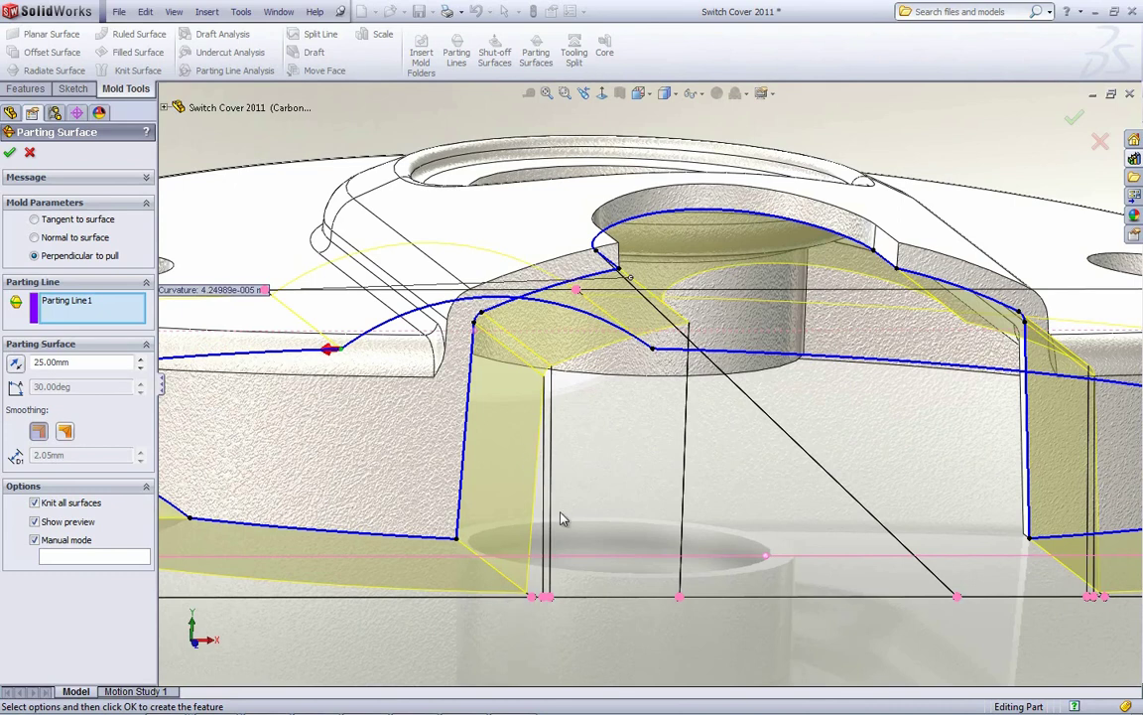
pyautogui.moveTo(609, 440); pyautogui.dragTo(599, 517, button='middle')
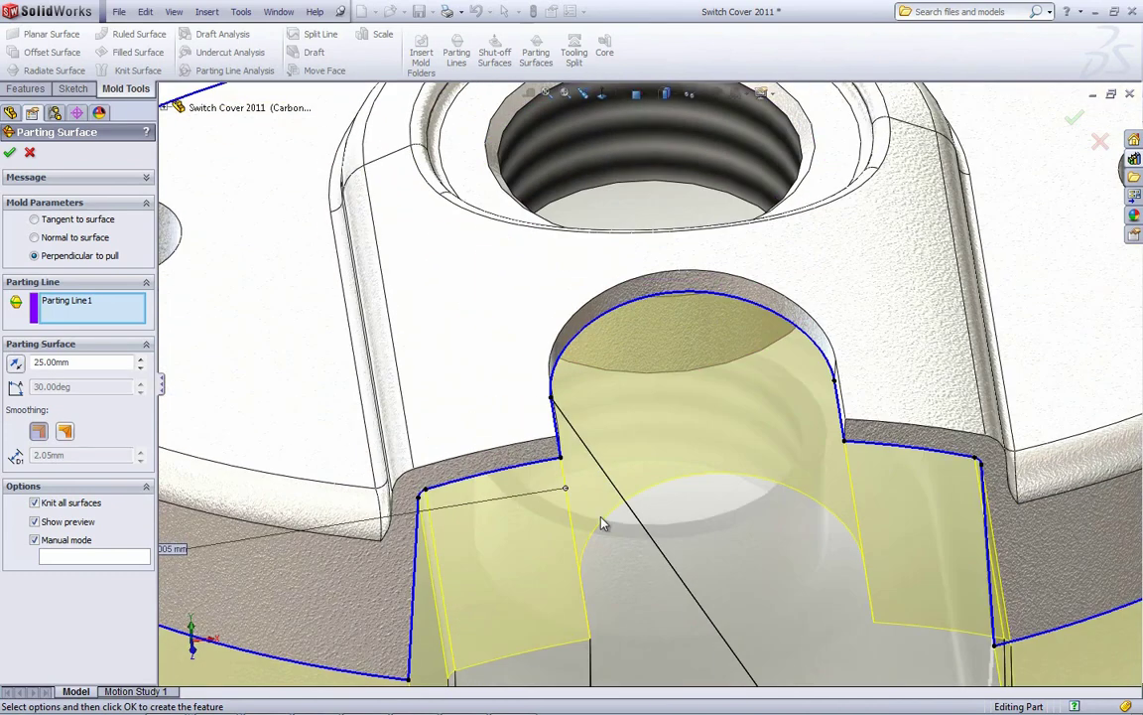
pyautogui.moveTo(865, 616); pyautogui.dragTo(751, 688, button='middle')
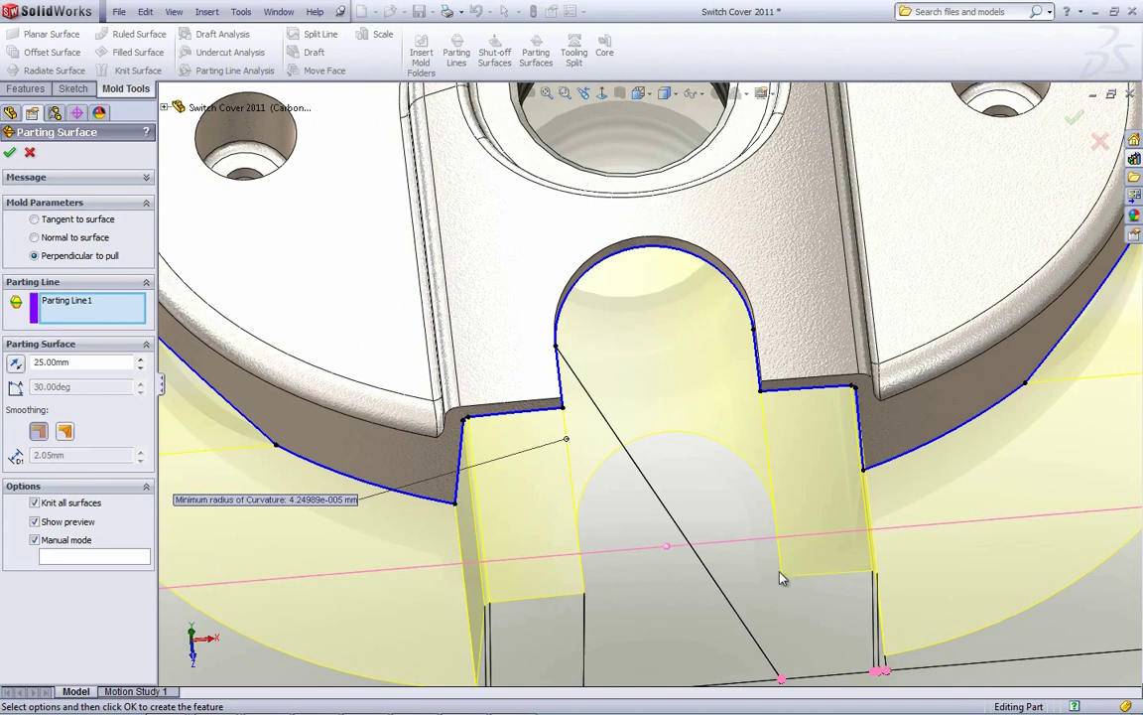
pyautogui.rightClick(567, 420)
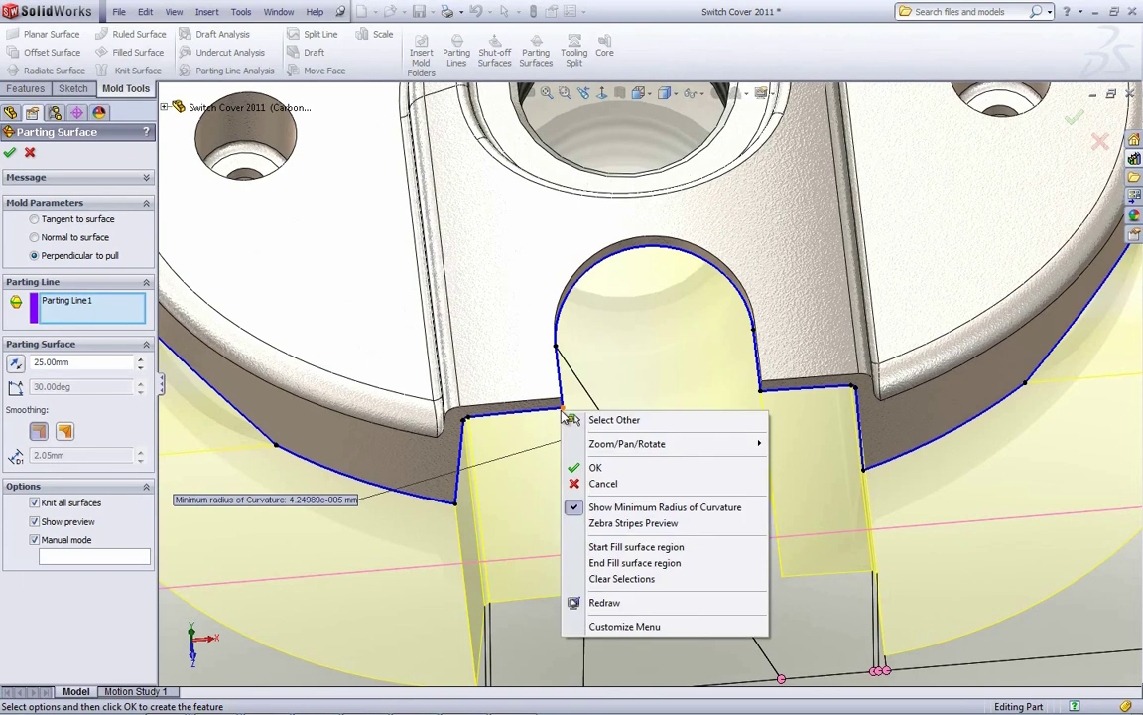
pyautogui.click(671, 548)
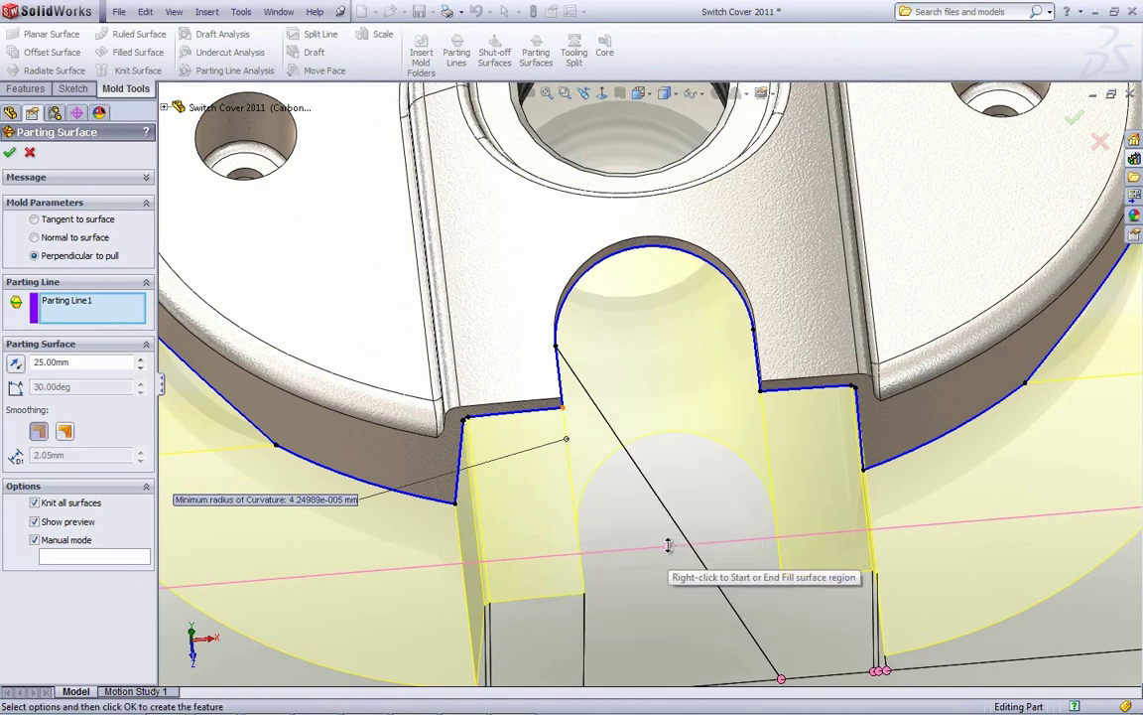
pyautogui.rightClick(766, 400)
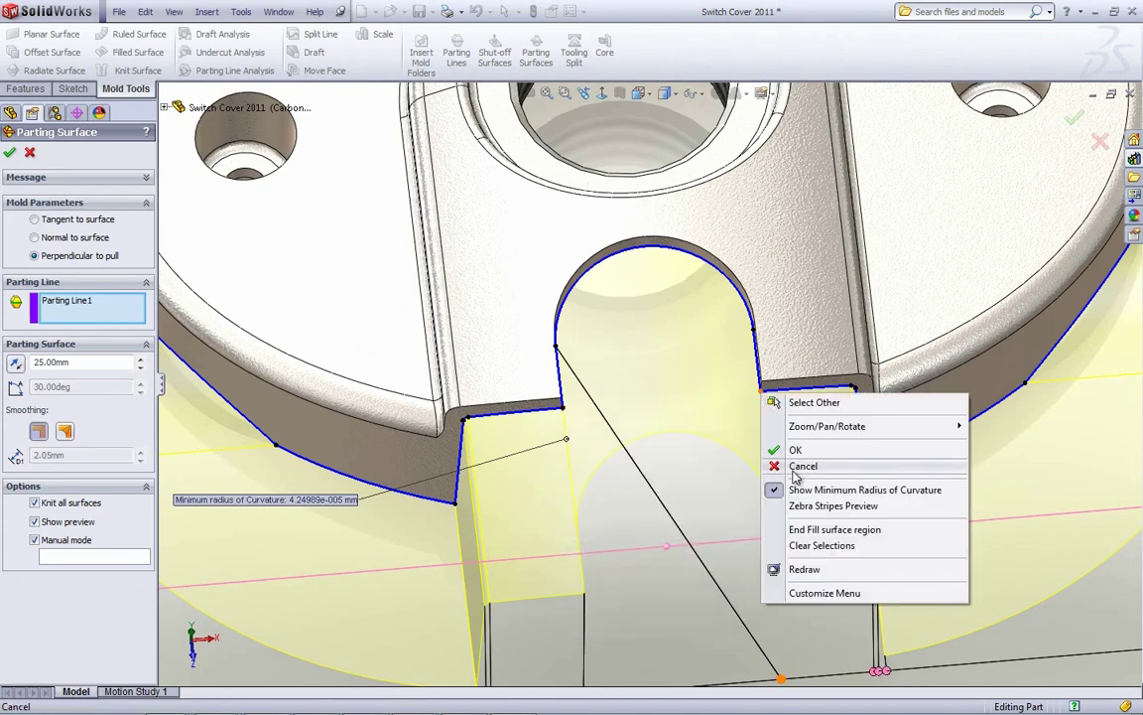
pyautogui.click(818, 537)
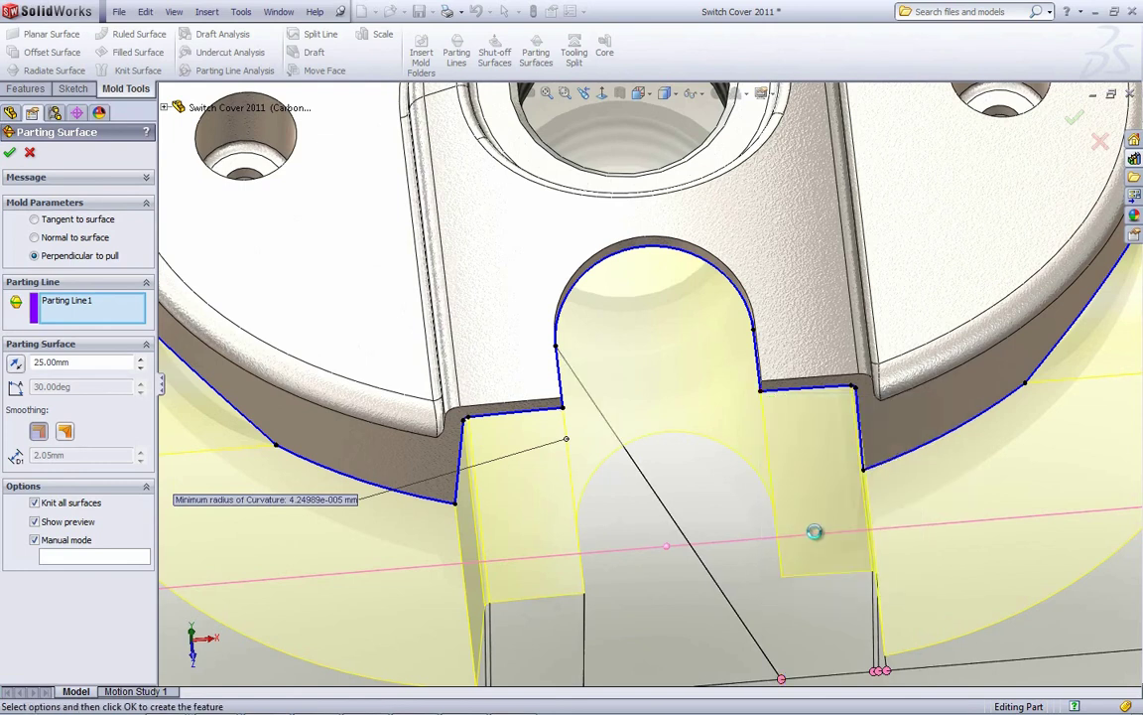
# Inspect the filled region in the preview, accept the parting surface, and show the part in isometric view
pyautogui.scroll(-3, 754, 606)
pyautogui.scroll(2, 745, 664)
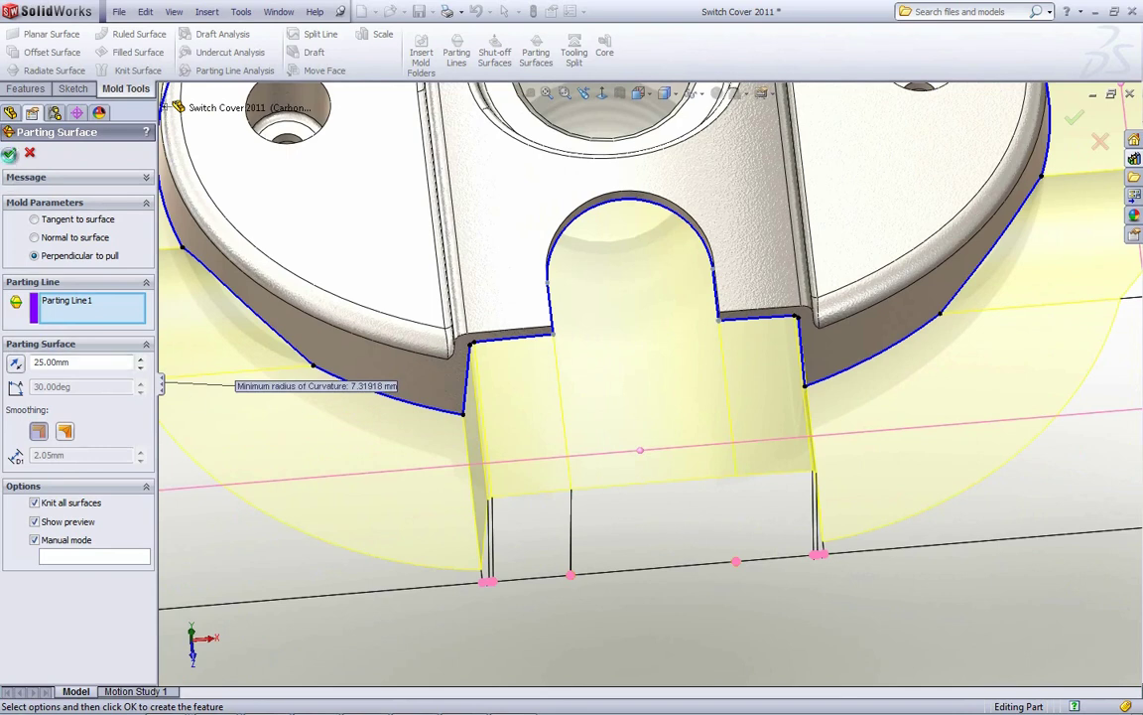
pyautogui.click(9, 152)
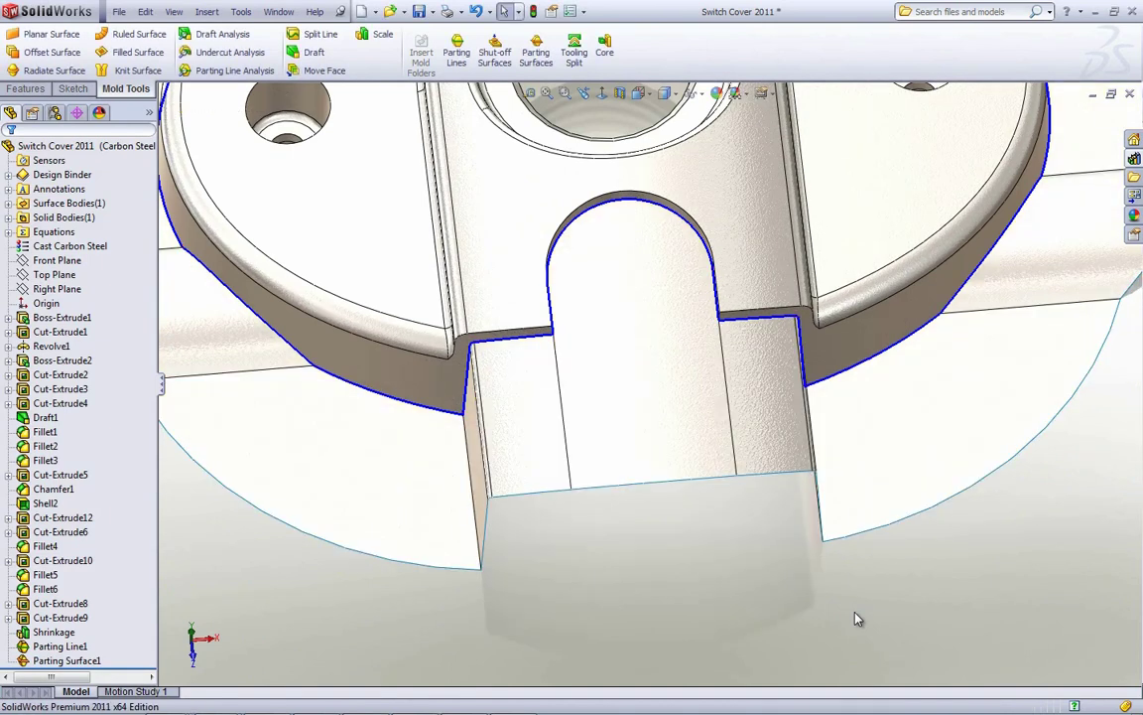
pyautogui.hotkey('ctrl', '7')
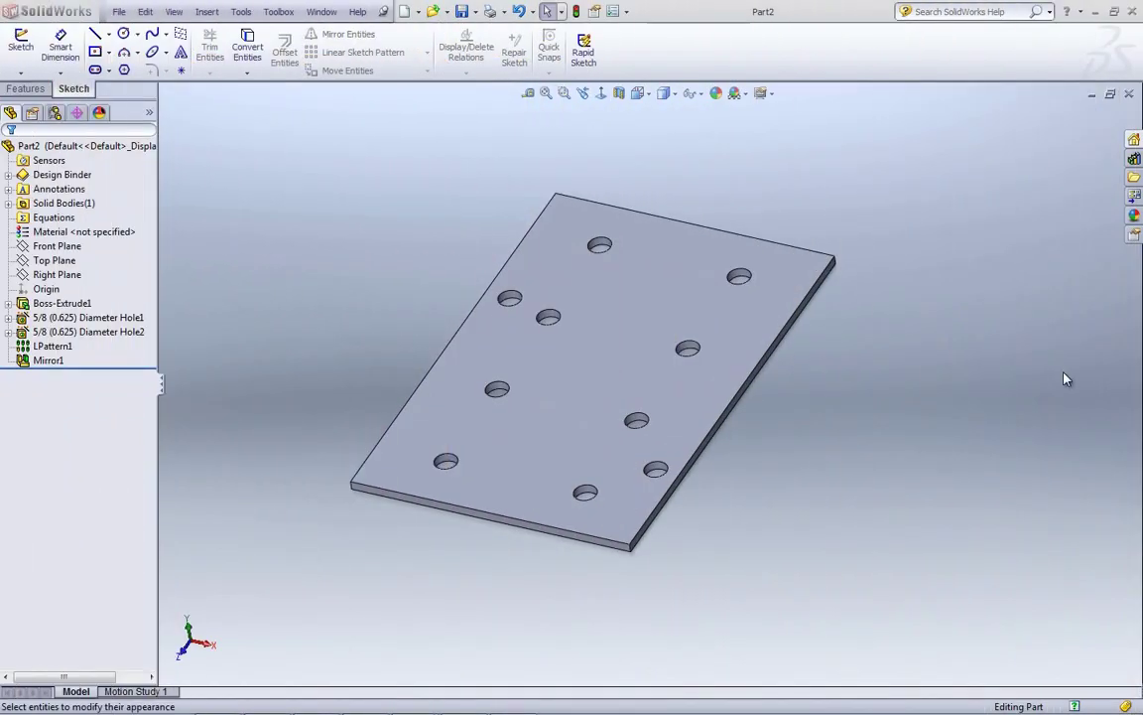
# Run a manual Symmetry Check on the plate, defined by a single plane, using the Right Plane
pyautogui.click(240, 11)
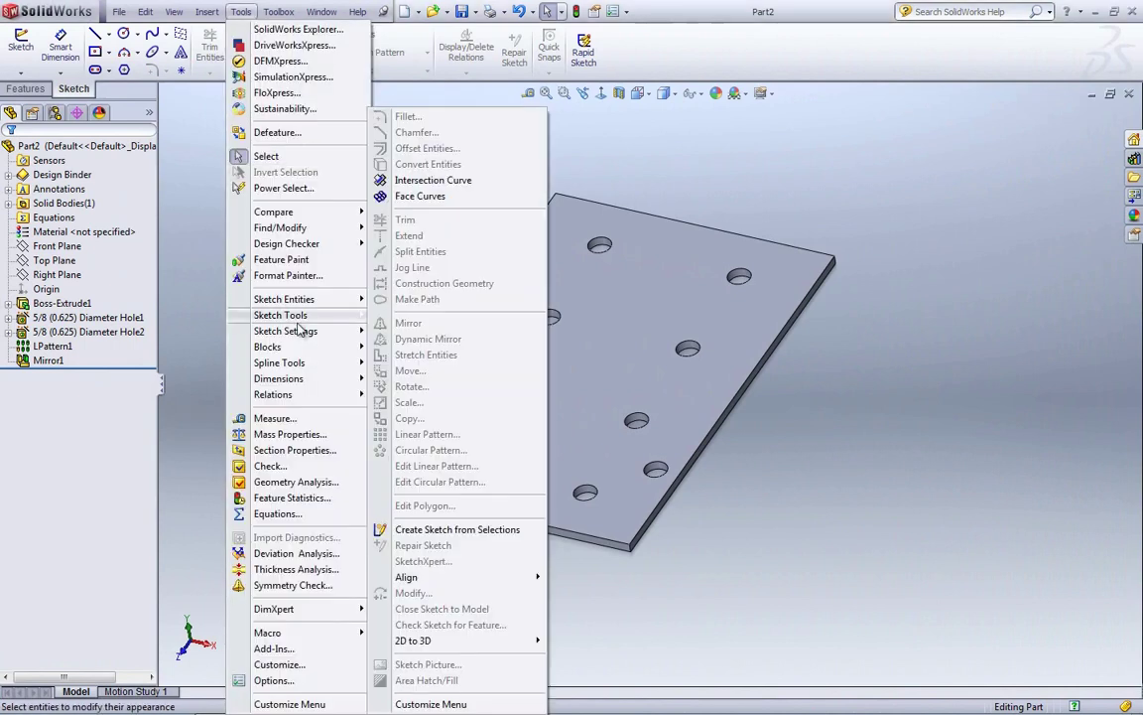
pyautogui.click(293, 586)
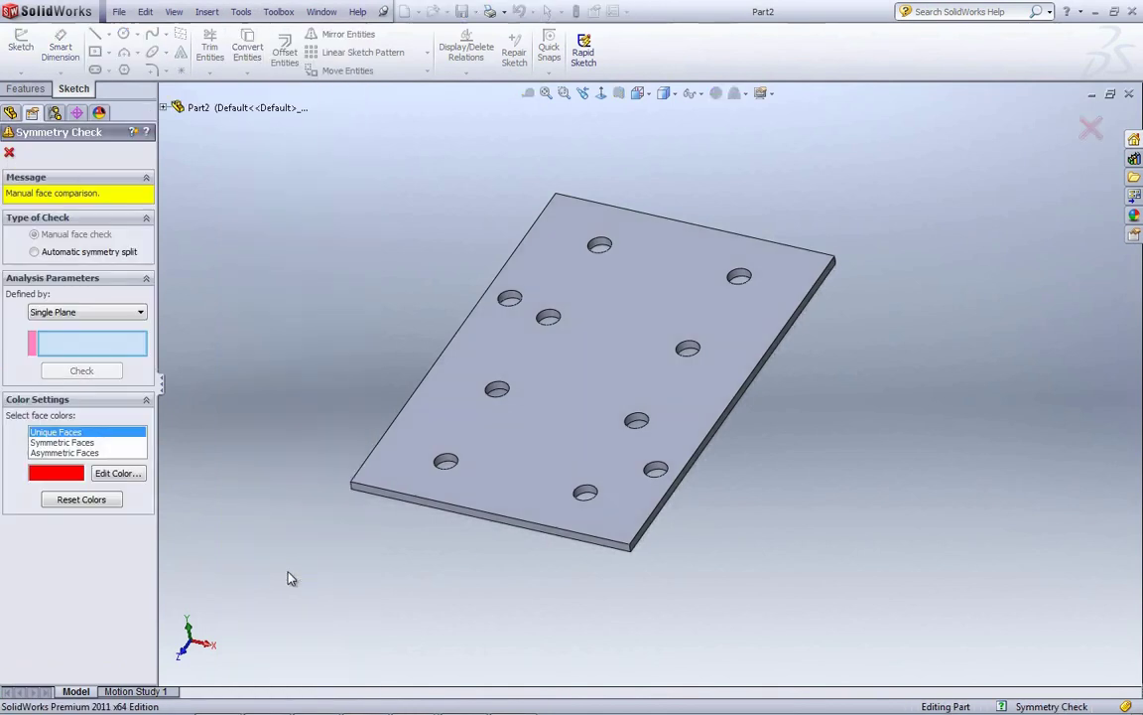
pyautogui.click(57, 313)
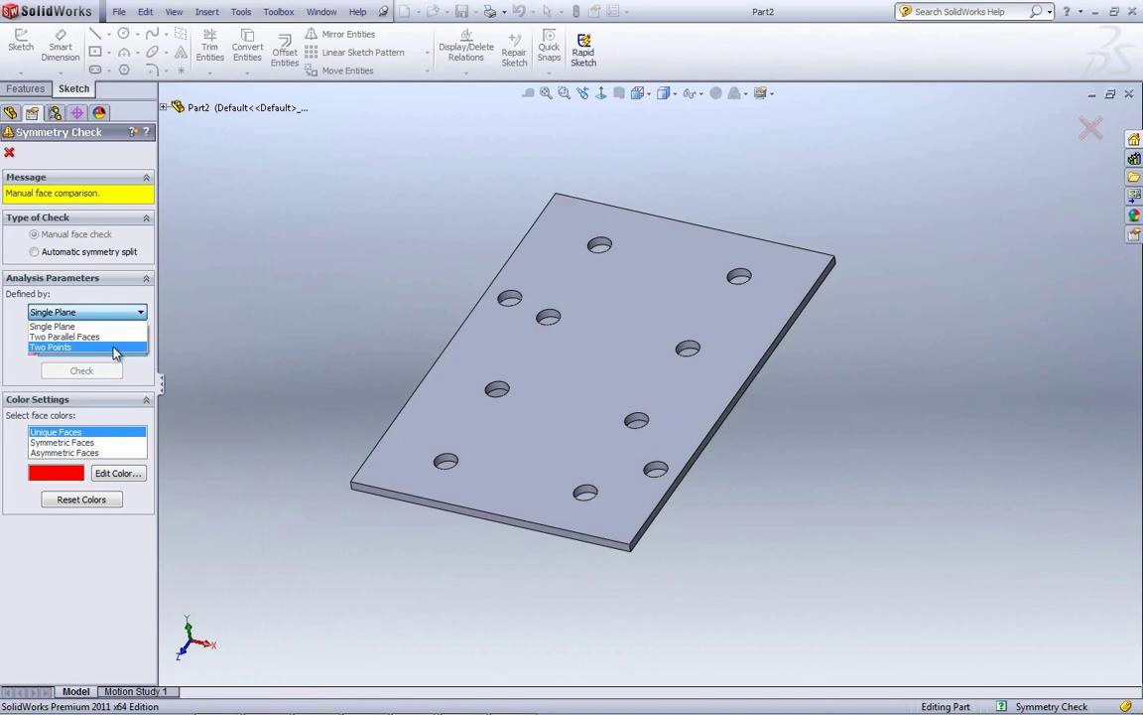
pyautogui.click(203, 346)
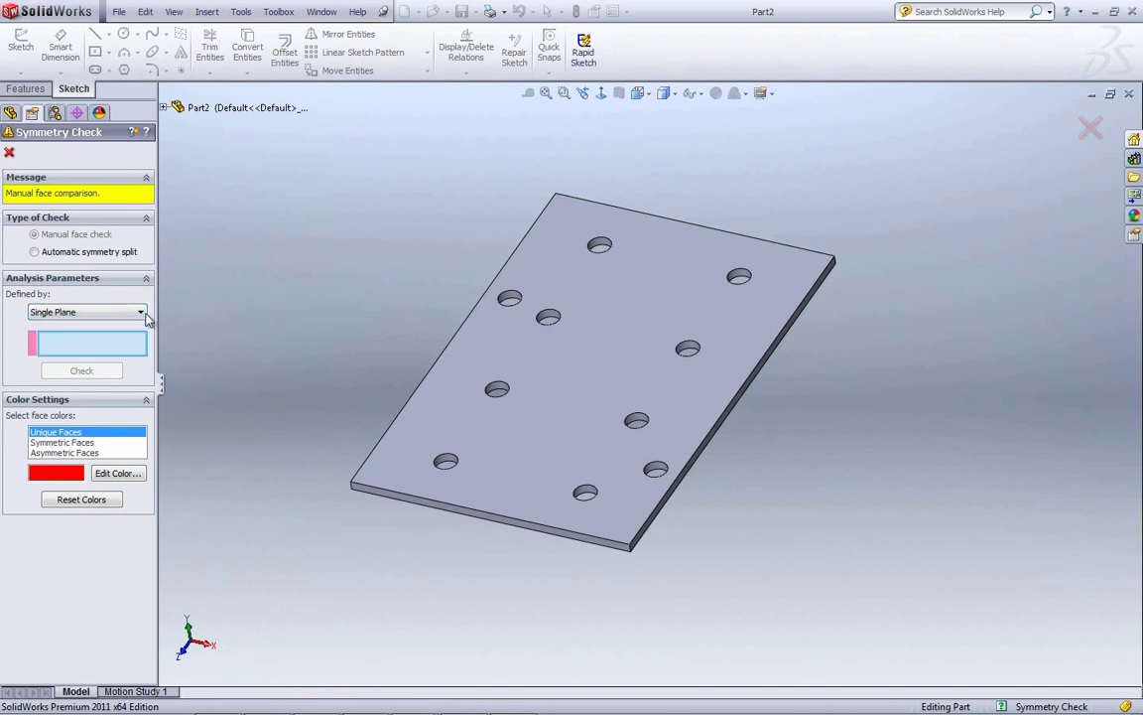
pyautogui.click(164, 108)
pyautogui.click(234, 238)
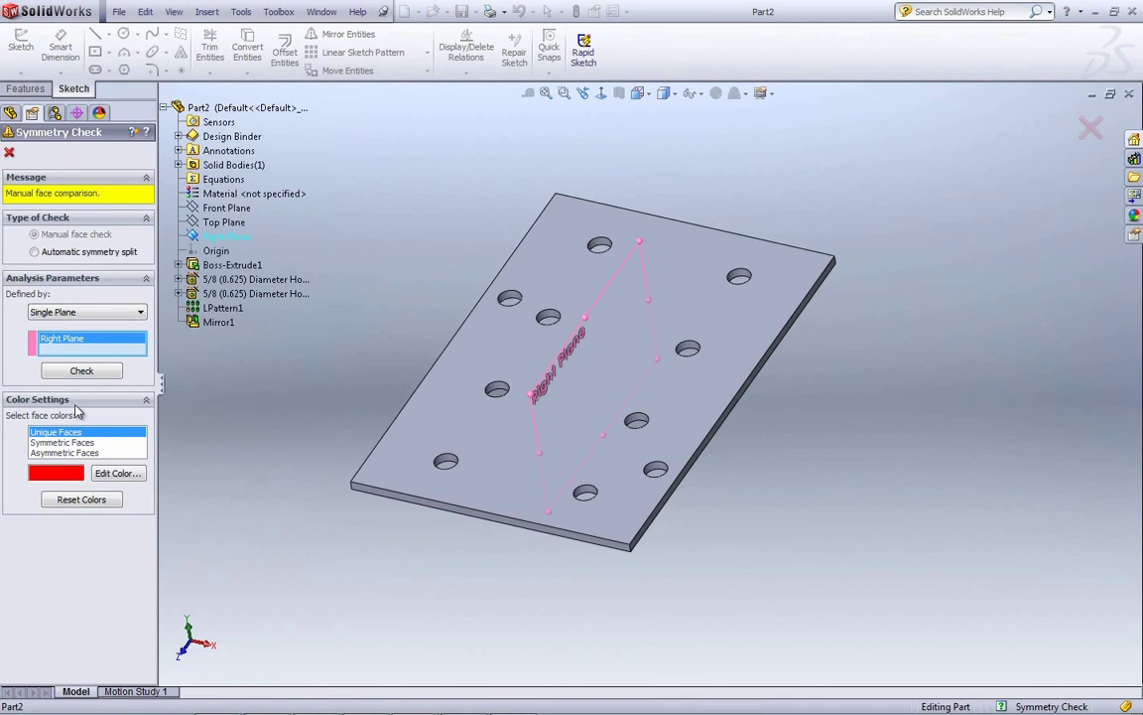
pyautogui.click(81, 372)
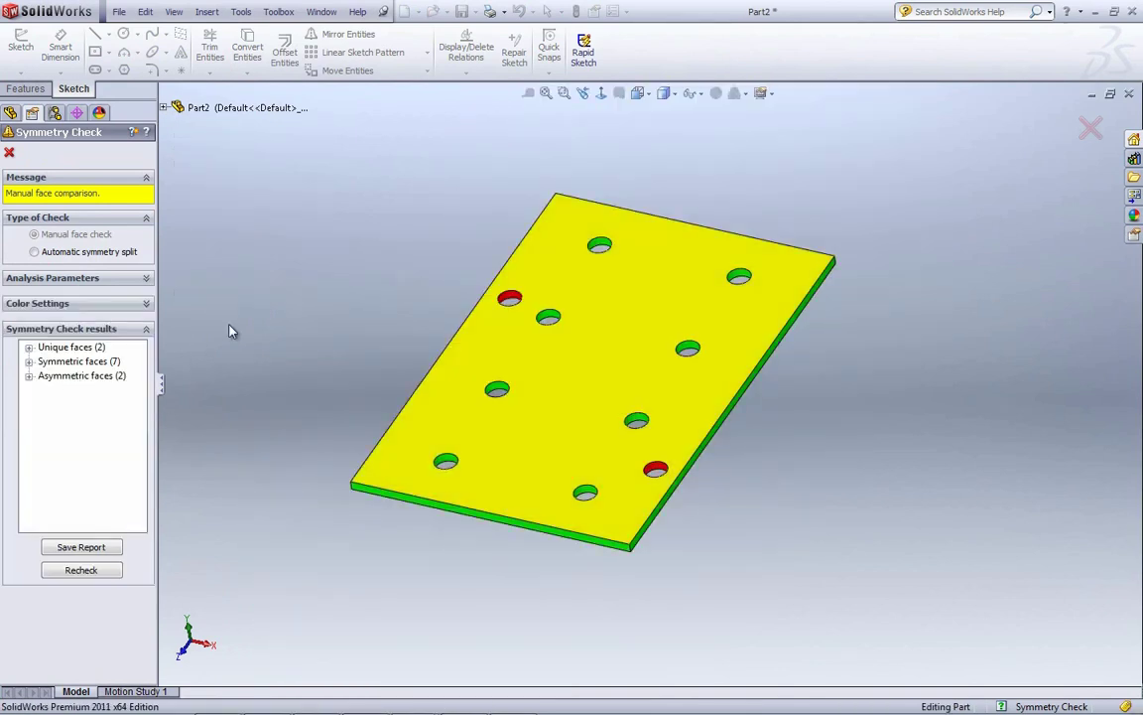
# Examine the unique faces of SideA and SideB in the symmetry results and locate them on the plate
pyautogui.moveTo(755, 501); pyautogui.dragTo(787, 486, button='middle')
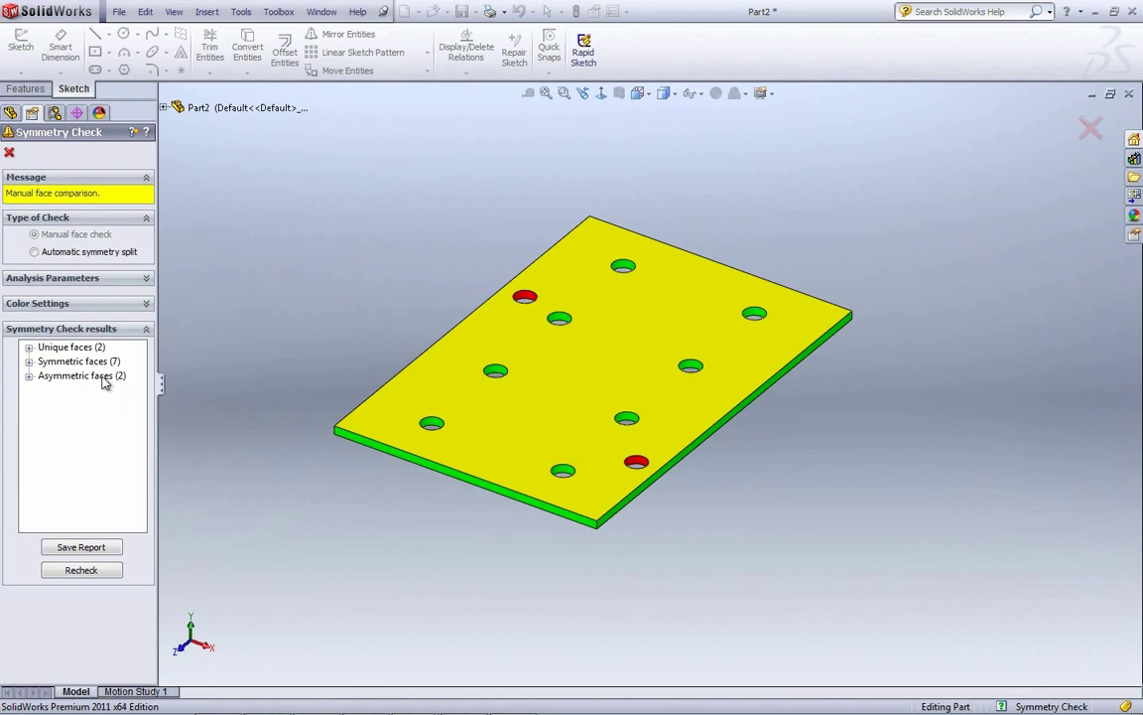
pyautogui.scroll(-10, 534, 316)
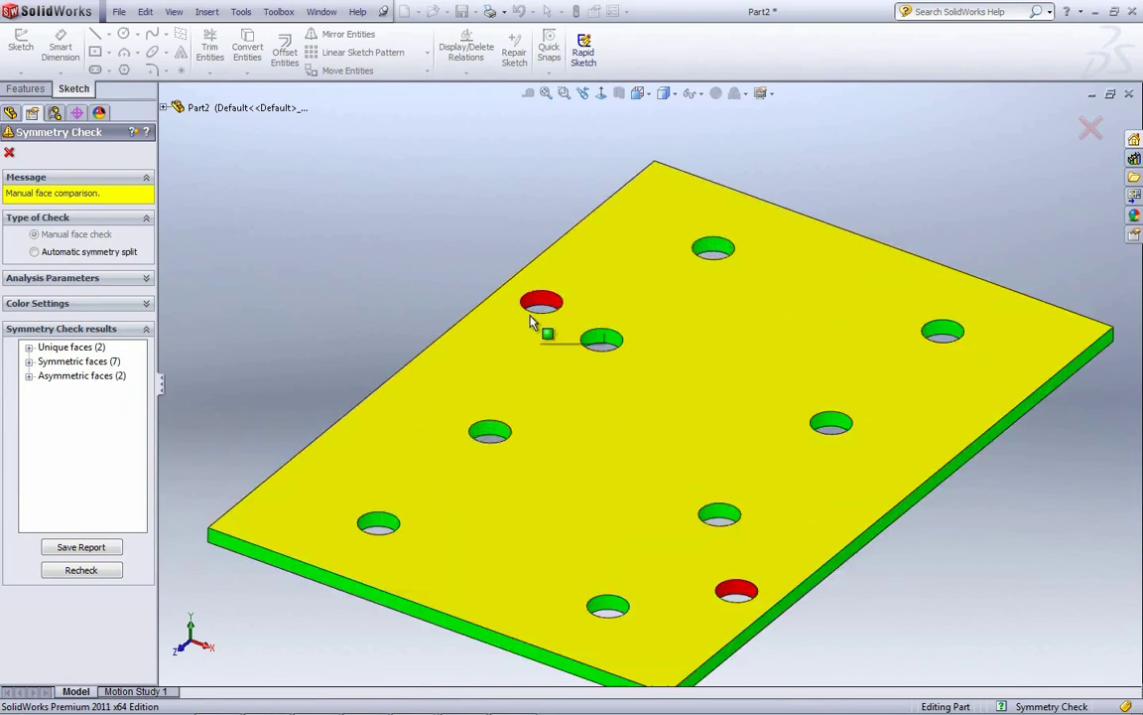
pyautogui.click(29, 347)
pyautogui.click(44, 361)
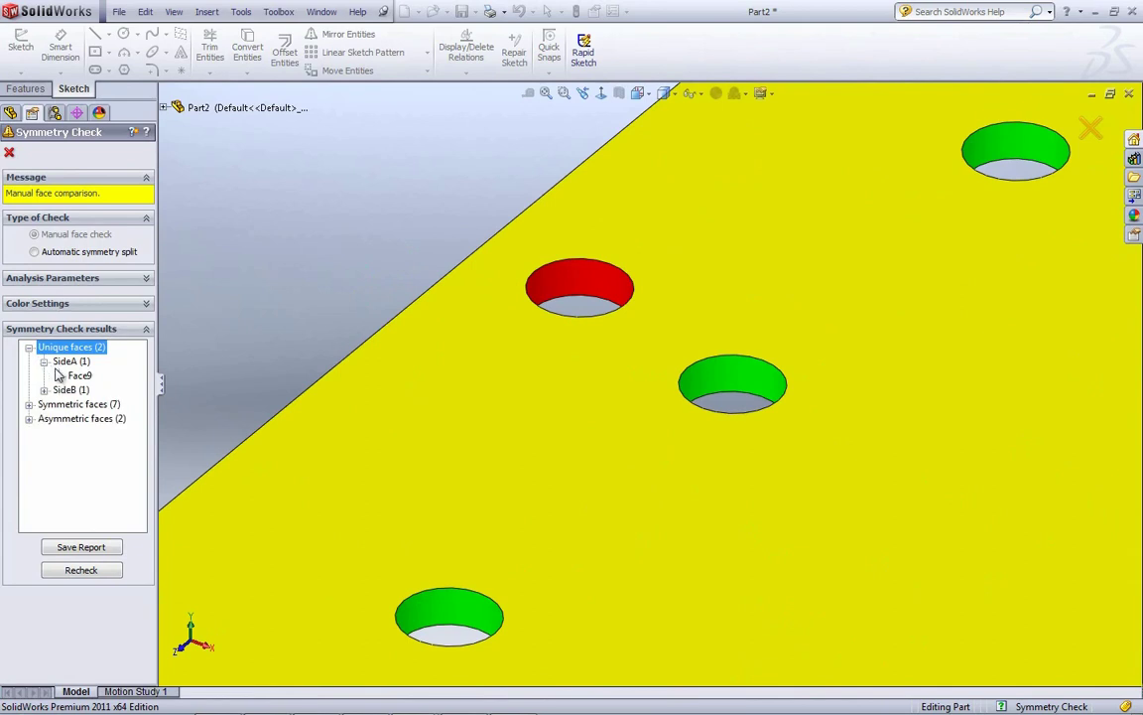
pyautogui.click(66, 363)
pyautogui.click(80, 375)
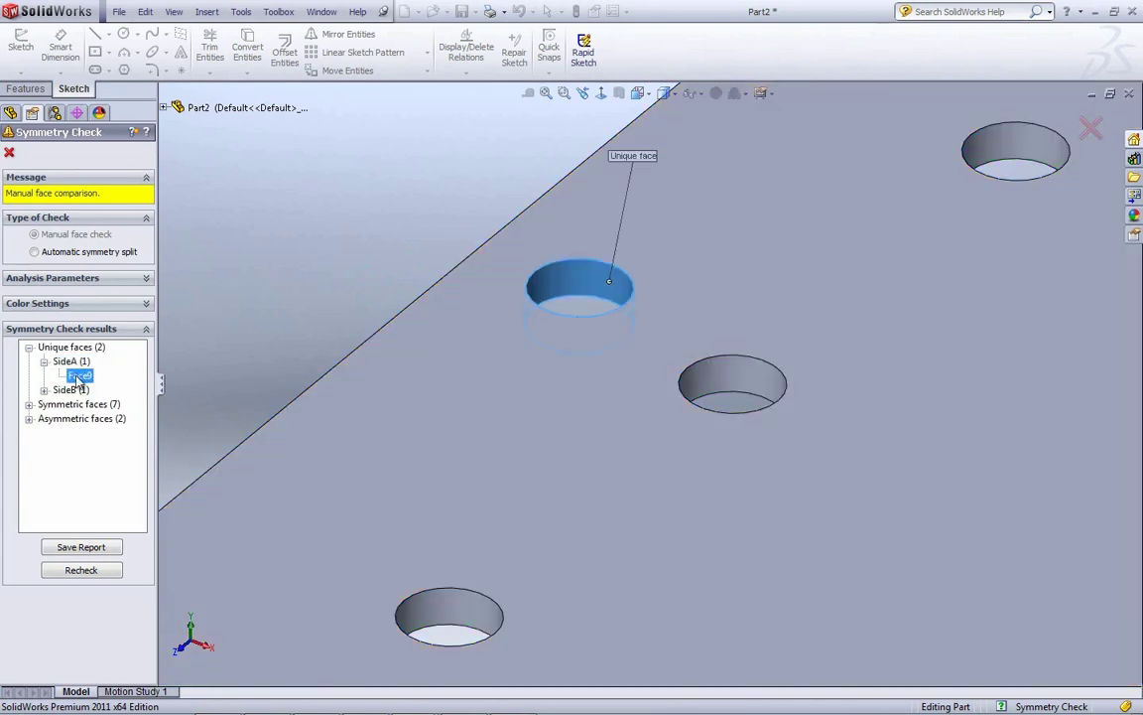
pyautogui.click(44, 390)
pyautogui.click(79, 404)
pyautogui.scroll(5, 596, 486)
pyautogui.scroll(-5, 759, 555)
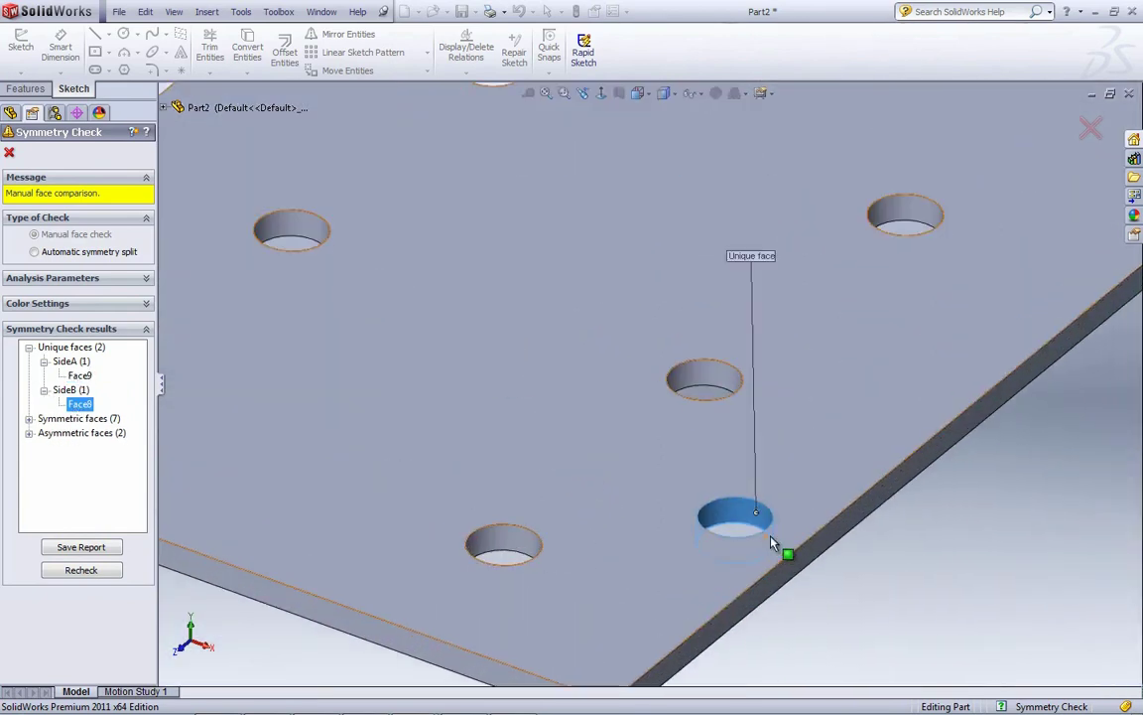
# Examine the symmetric cut faces, Face4 and Face2, in the symmetry results and locate them on the plate
pyautogui.click(28, 346)
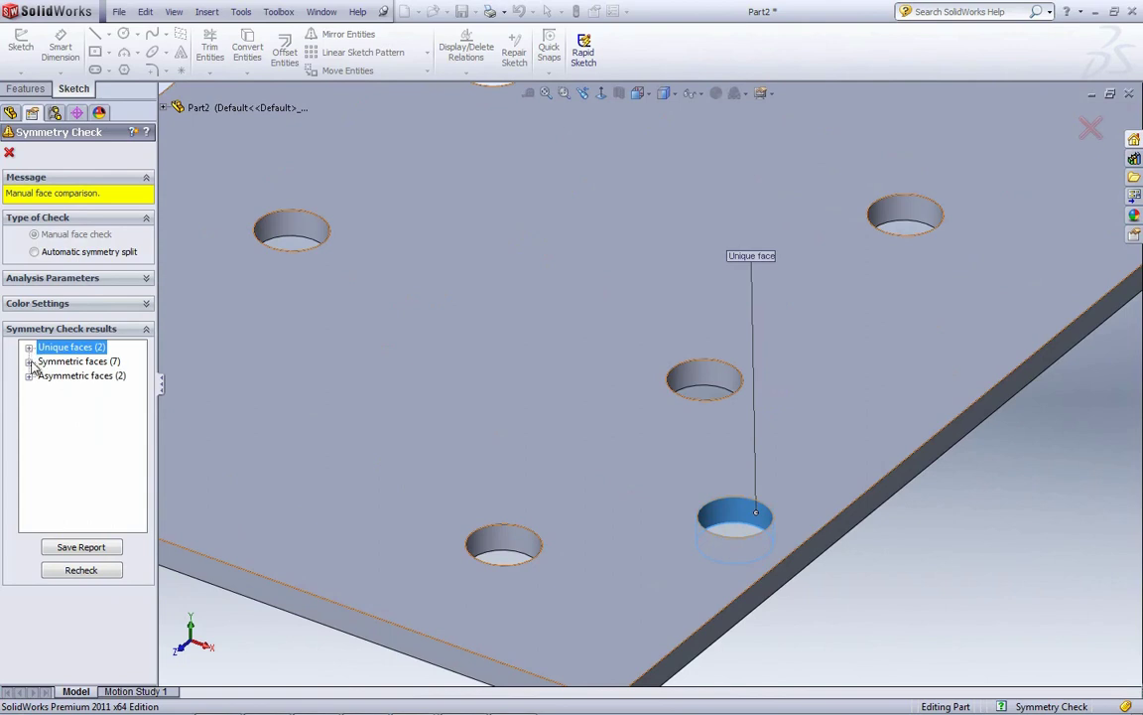
pyautogui.click(29, 361)
pyautogui.click(44, 376)
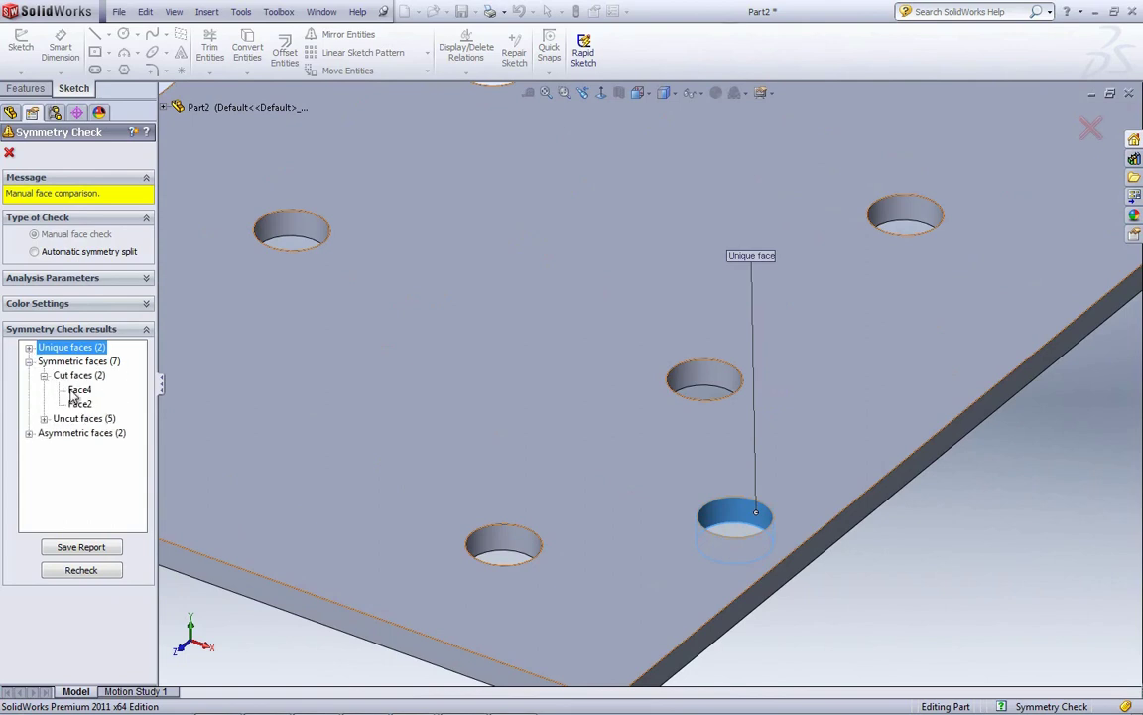
pyautogui.click(79, 390)
pyautogui.press('f')
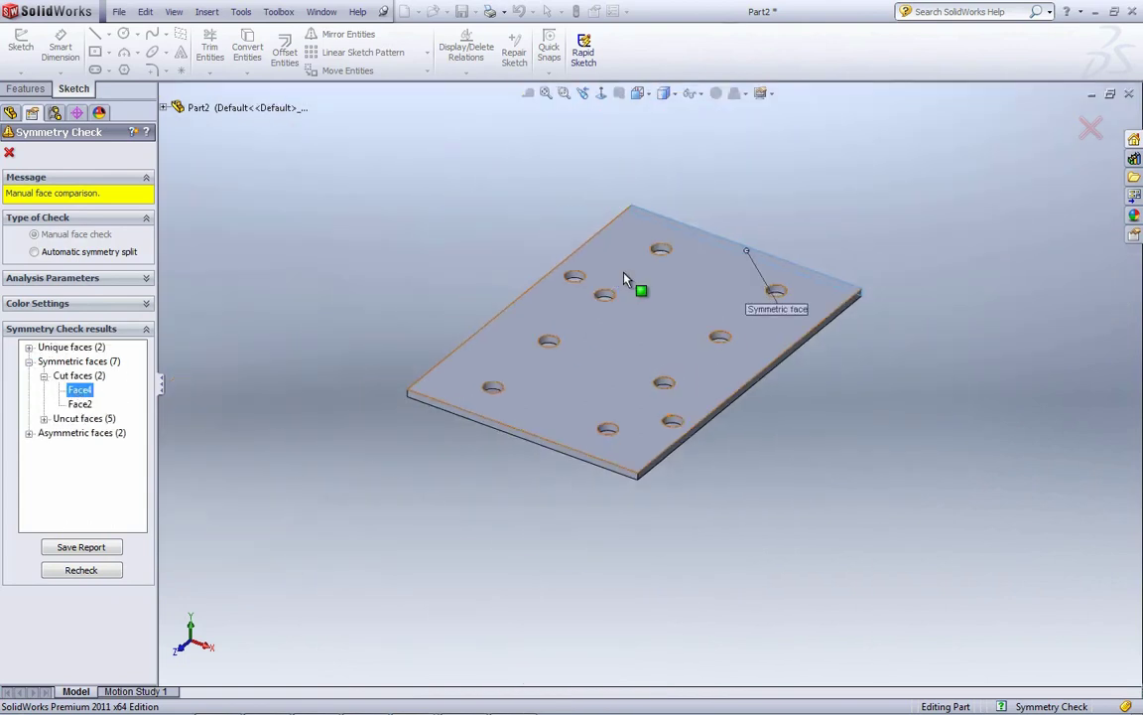
pyautogui.click(77, 403)
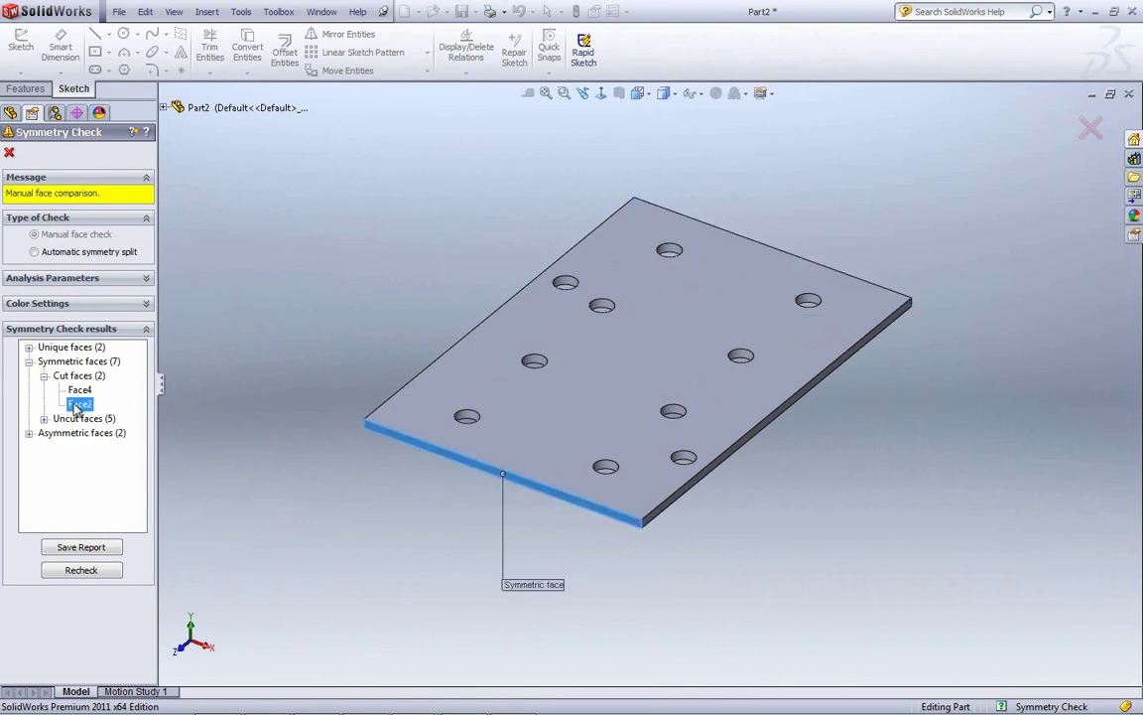
pyautogui.click(43, 376)
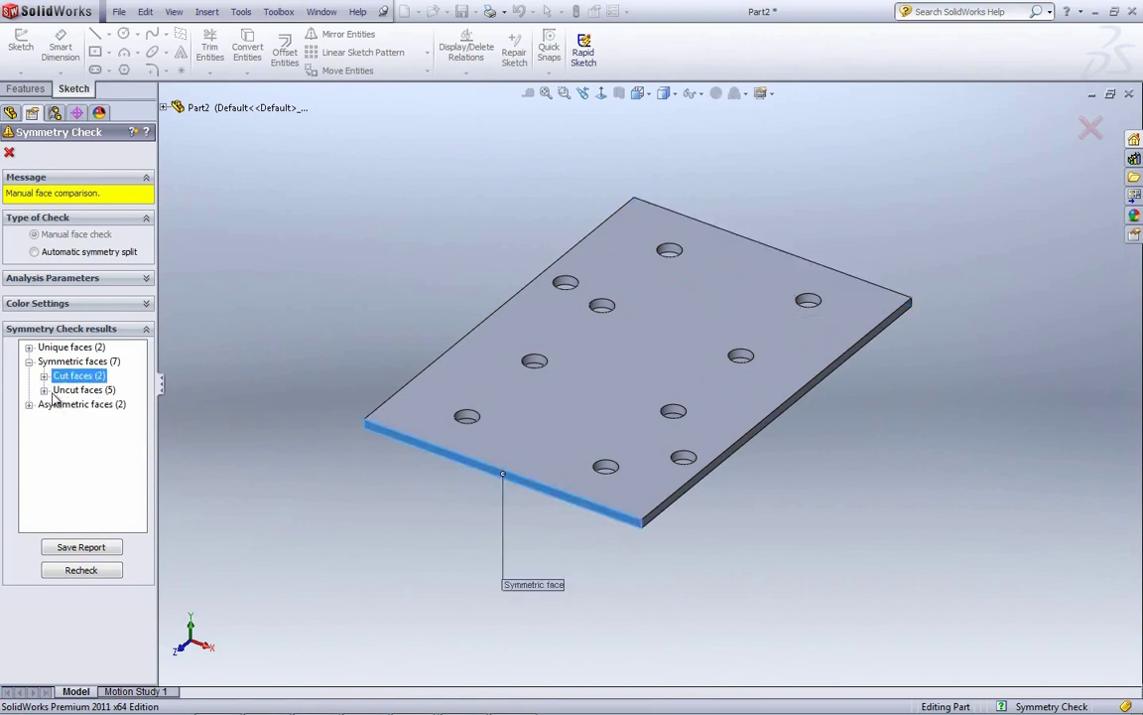
# Examine the uncut symmetric face pairs, Pair1 through Pair5, one by one on the plate
pyautogui.click(44, 390)
pyautogui.click(77, 404)
pyautogui.click(81, 419)
pyautogui.click(81, 434)
pyautogui.click(82, 447)
pyautogui.click(79, 462)
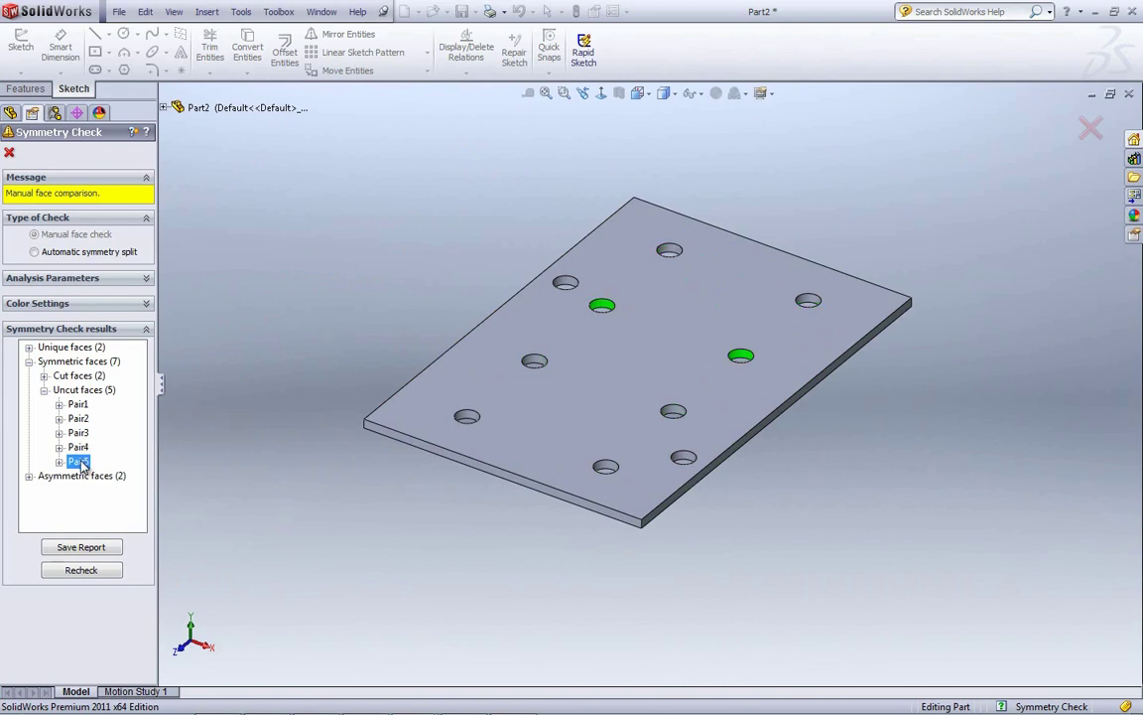
pyautogui.click(43, 390)
pyautogui.click(29, 361)
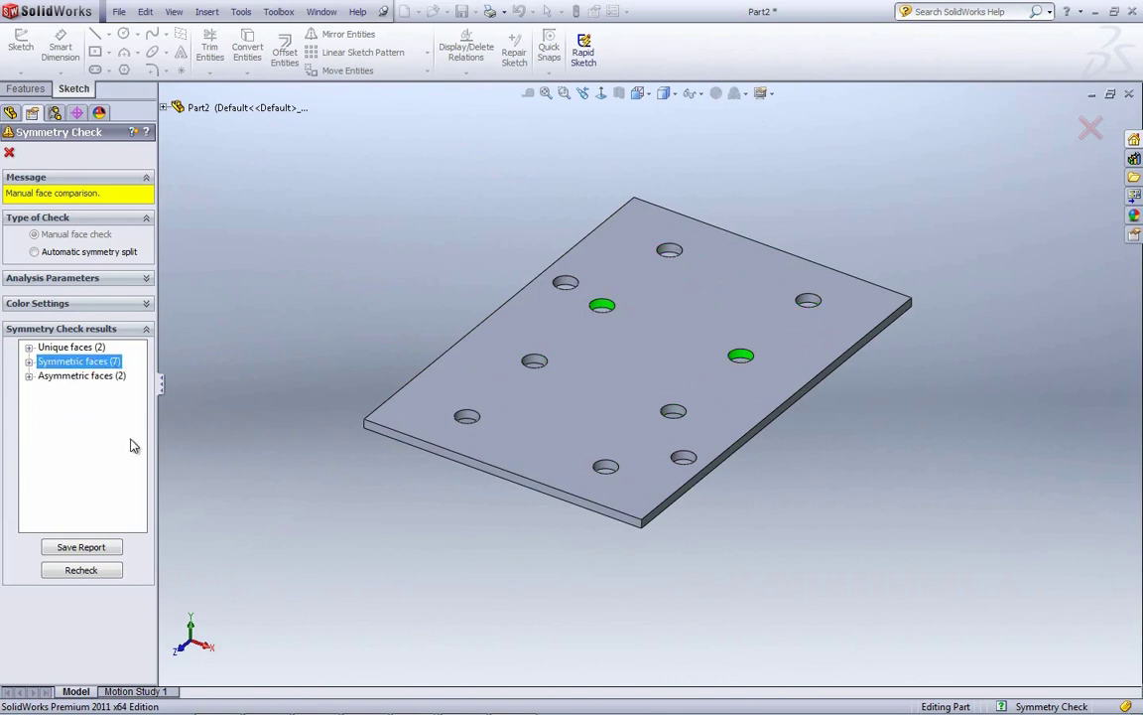
# View the save settings for the symmetry report without saving it, and close the Symmetry Check
pyautogui.click(114, 549)
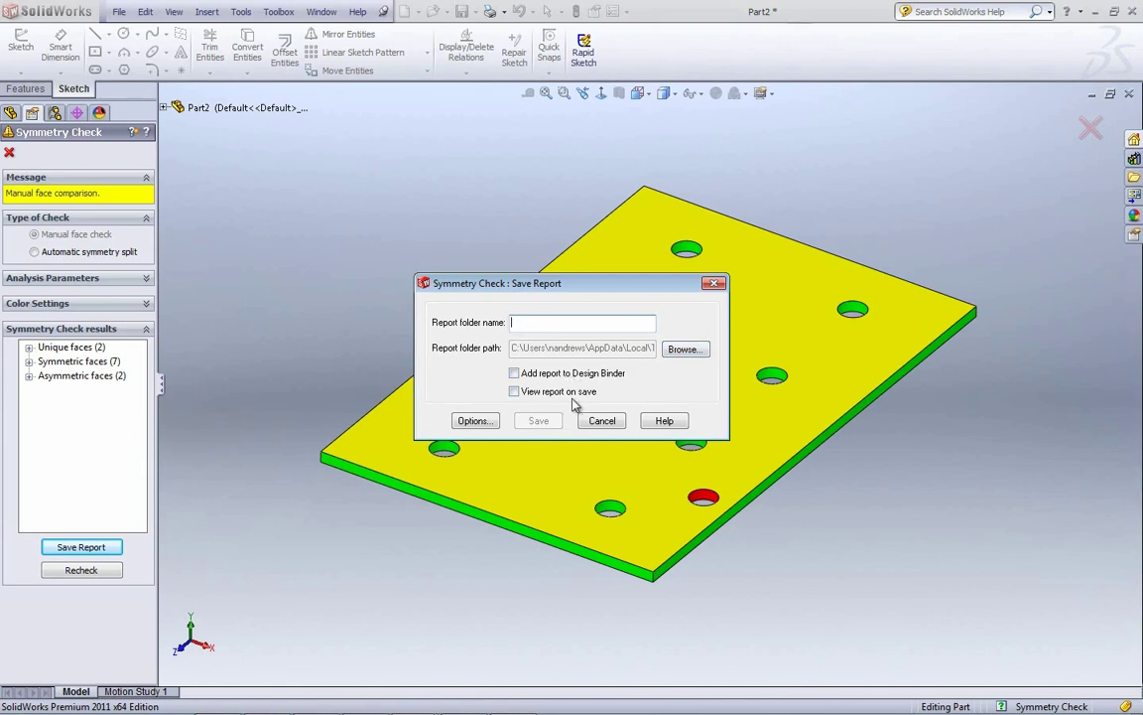
pyautogui.click(603, 421)
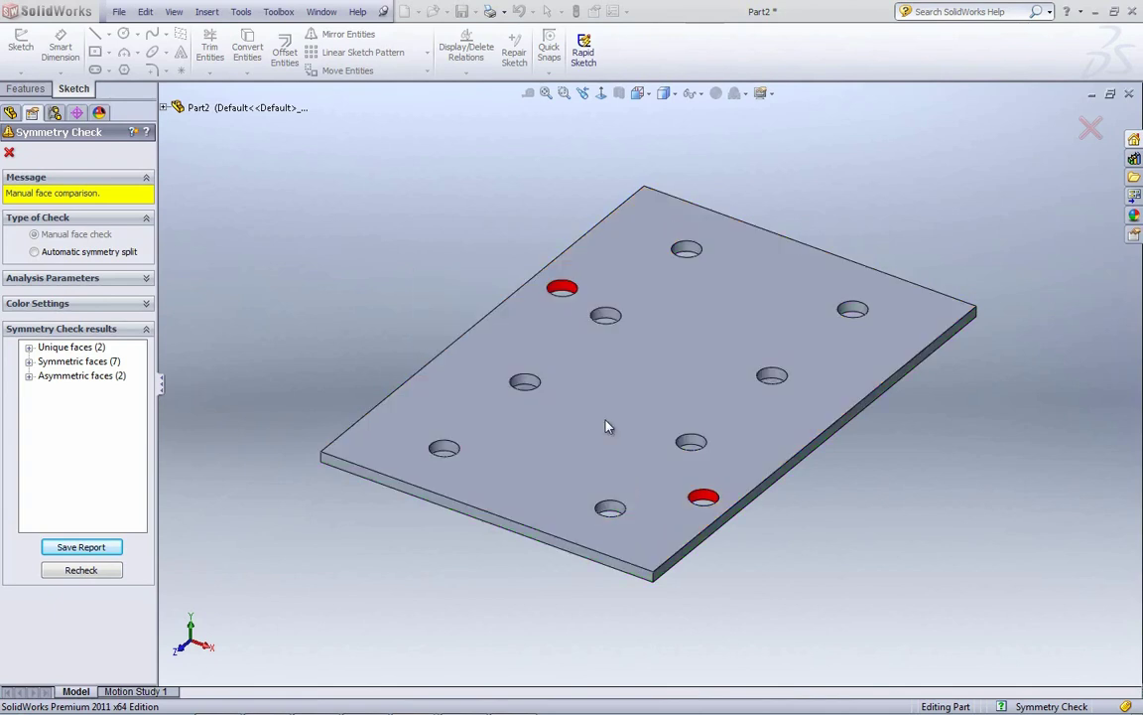
pyautogui.click(10, 154)
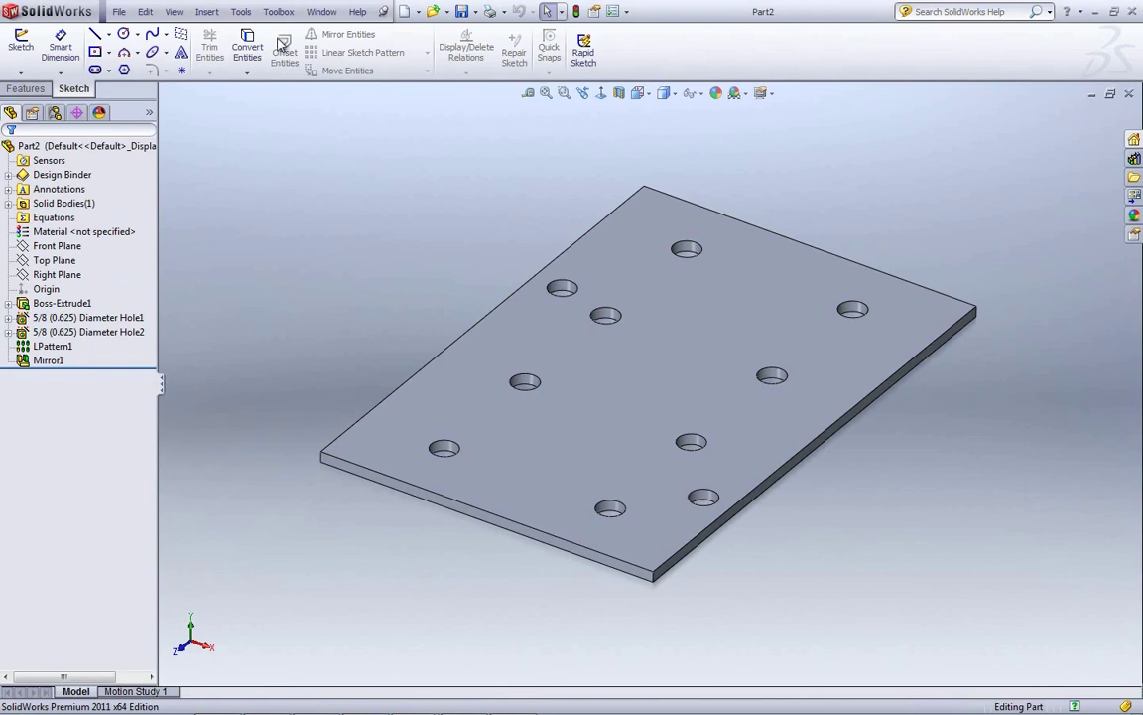
# Switch to the Assem1 assembly and start a Symmetry Check with its Right Plane as the symmetry plane
pyautogui.click(320, 12)
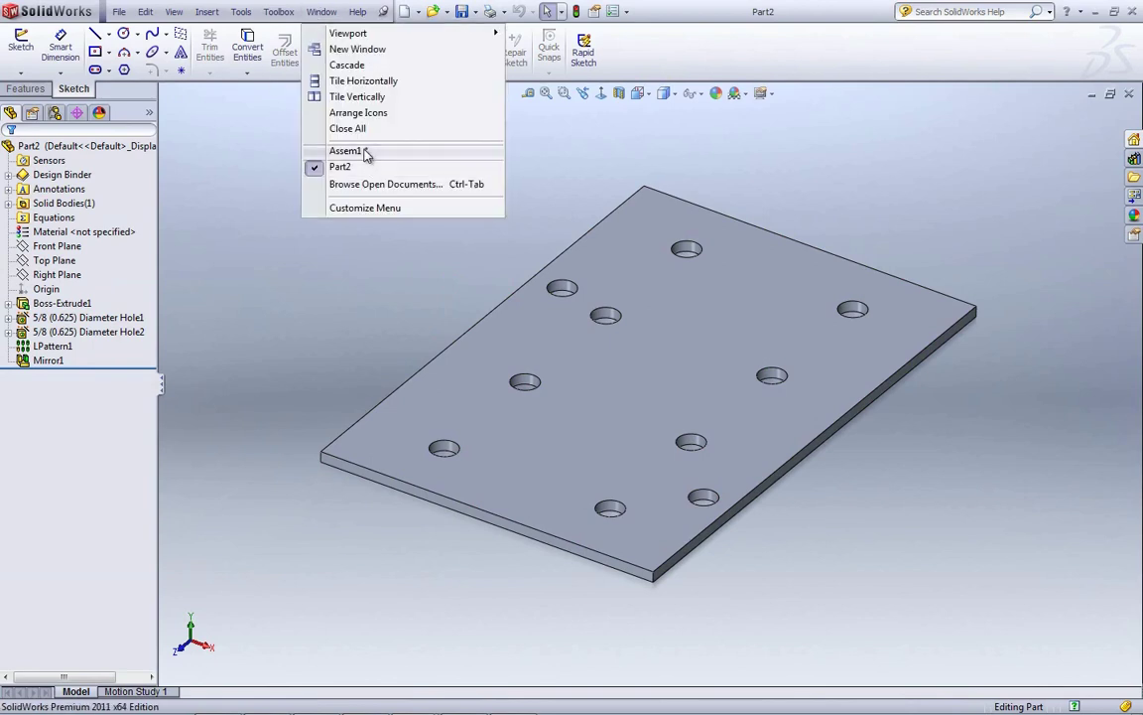
pyautogui.click(365, 152)
pyautogui.moveTo(900, 502); pyautogui.dragTo(833, 434, button='middle')
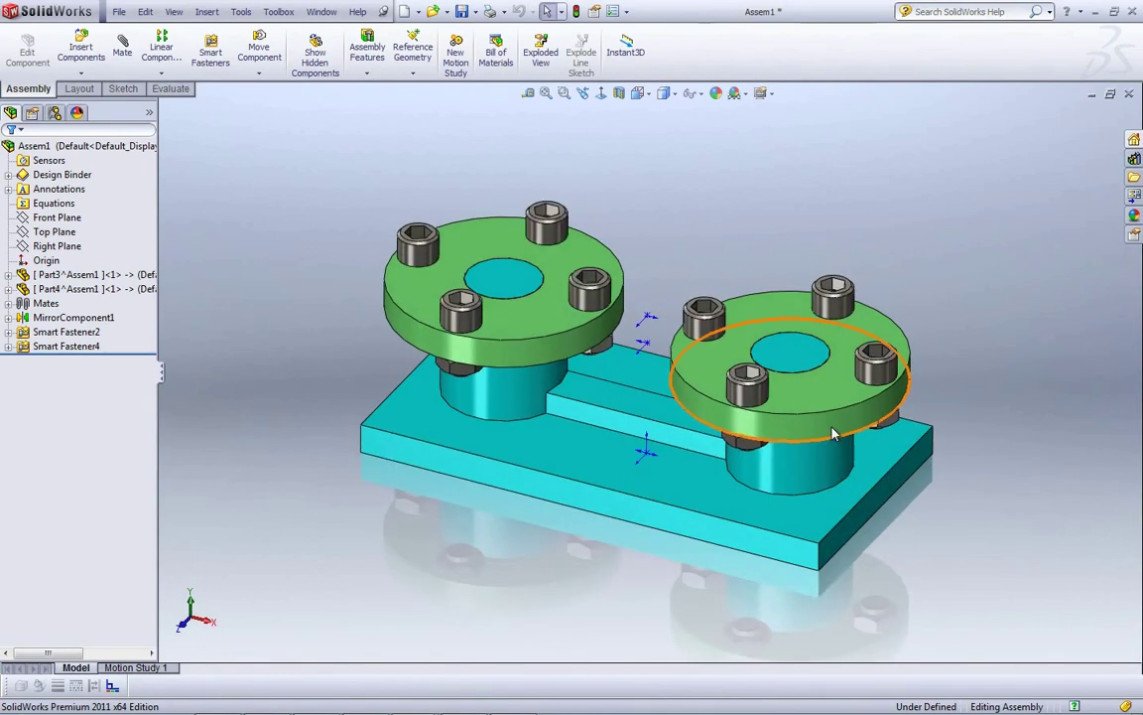
pyautogui.click(71, 246)
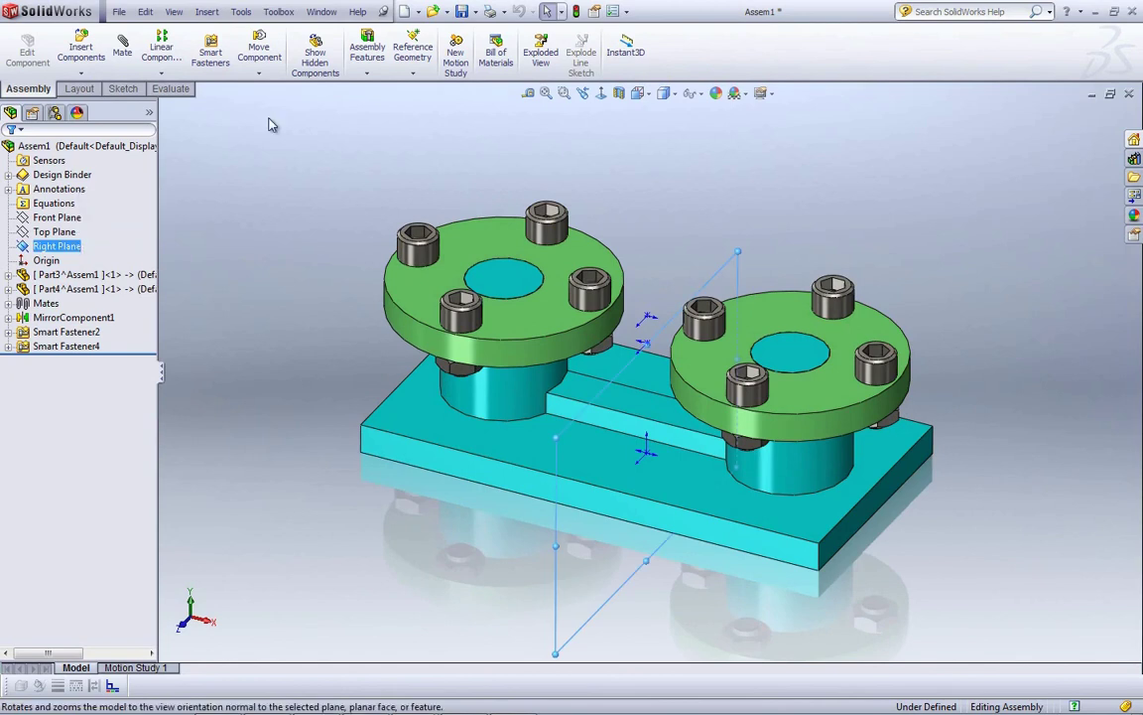
pyautogui.click(241, 12)
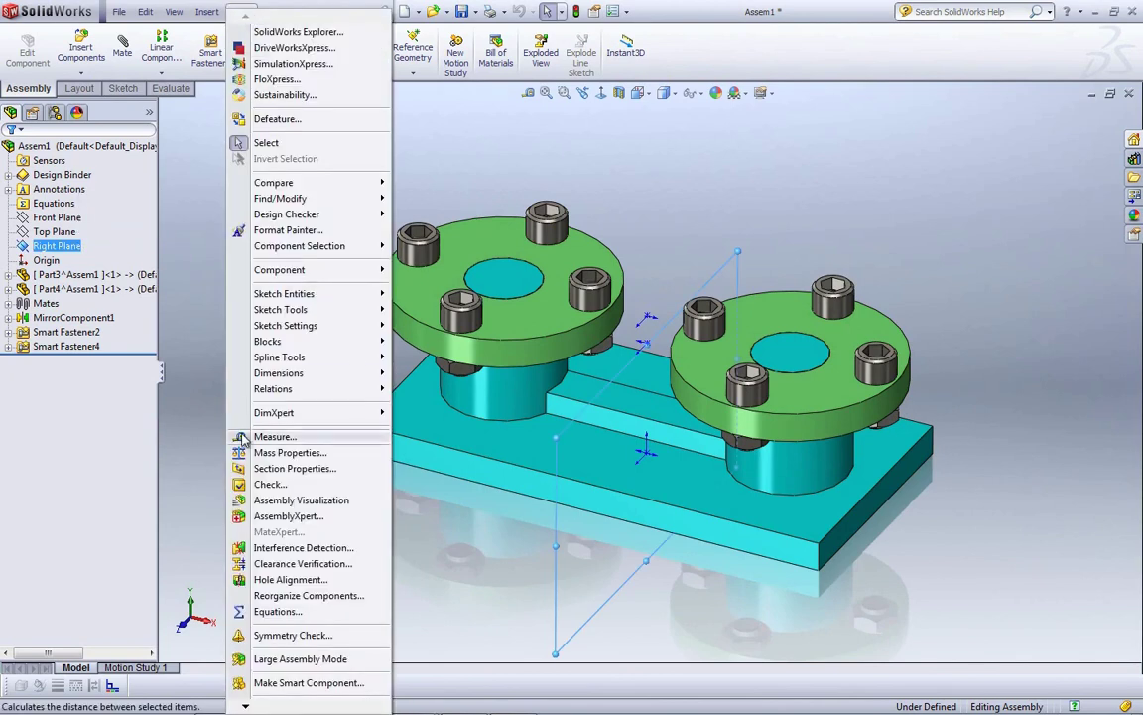
pyautogui.click(298, 636)
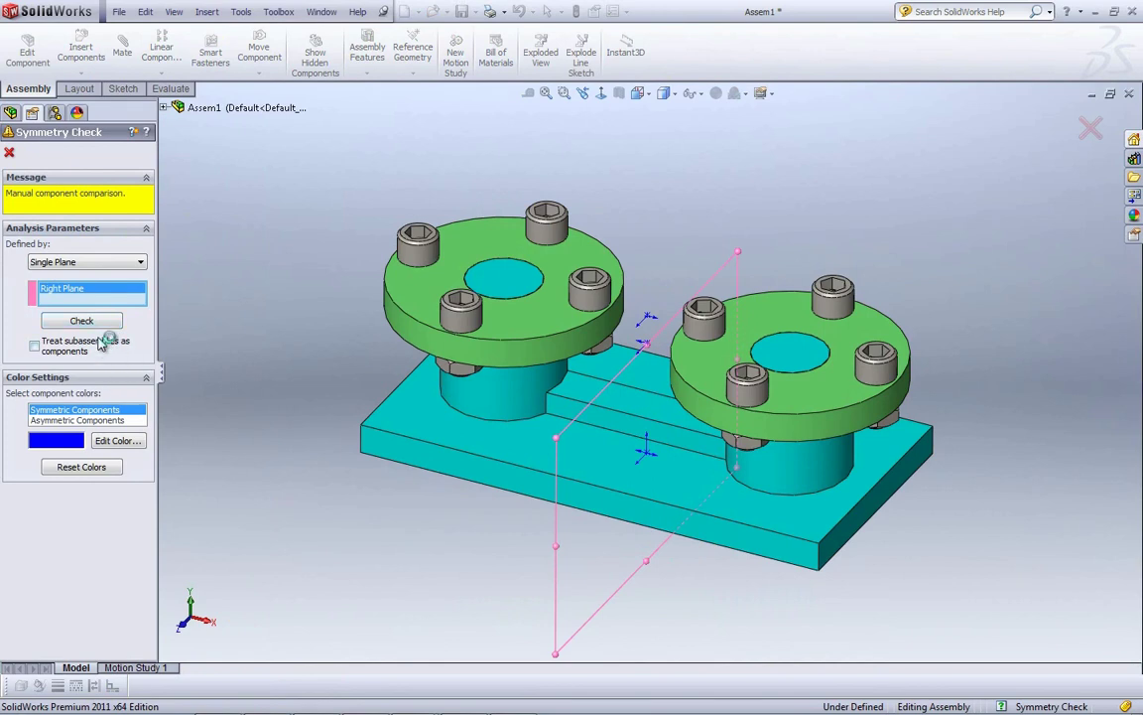
# Review the symmetric and asymmetric component colors, run the check on the assembly, inspect the colored components, and close the check
pyautogui.click(76, 420)
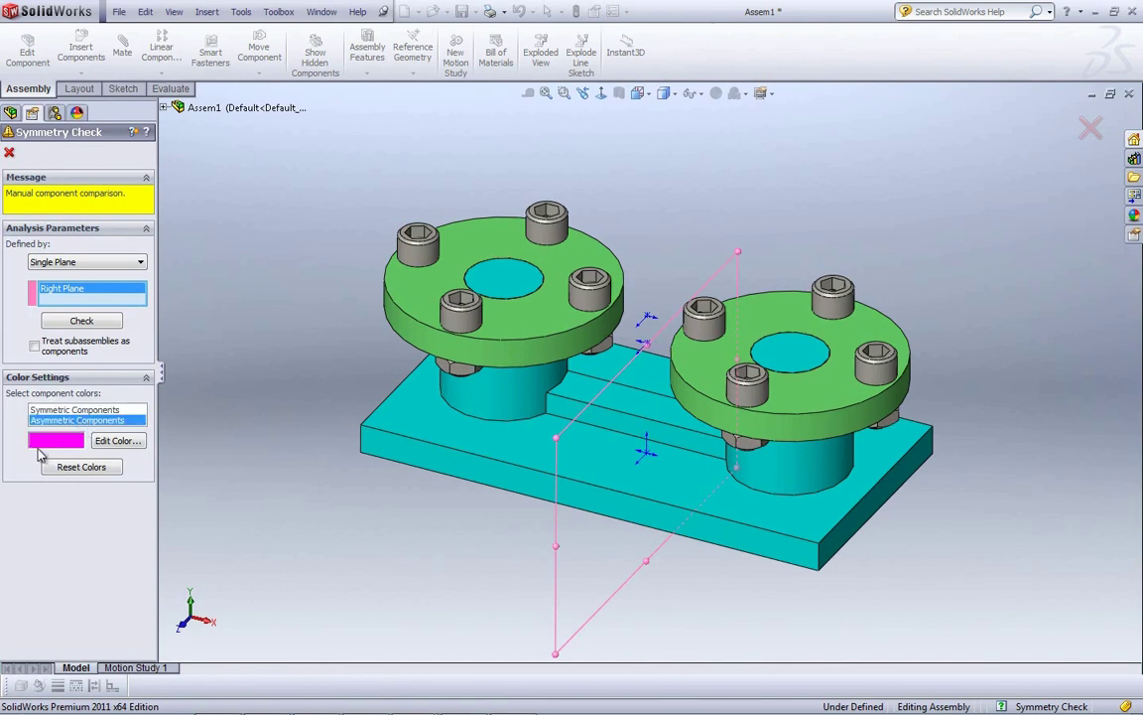
pyautogui.click(70, 409)
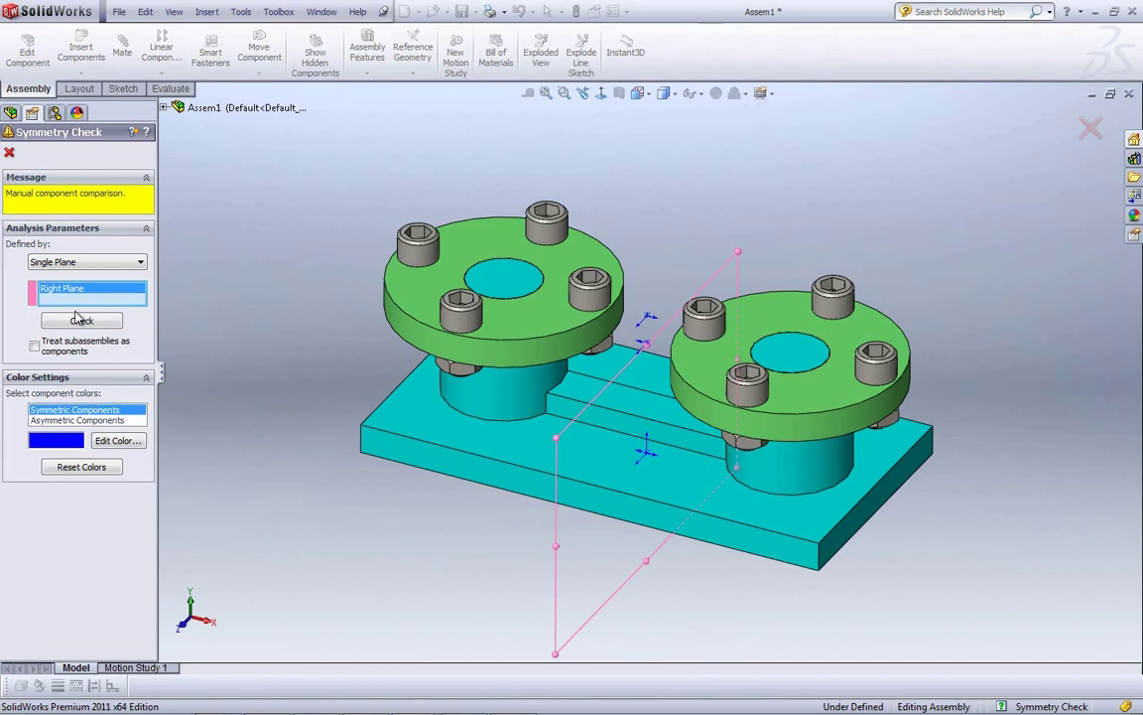
pyautogui.click(81, 320)
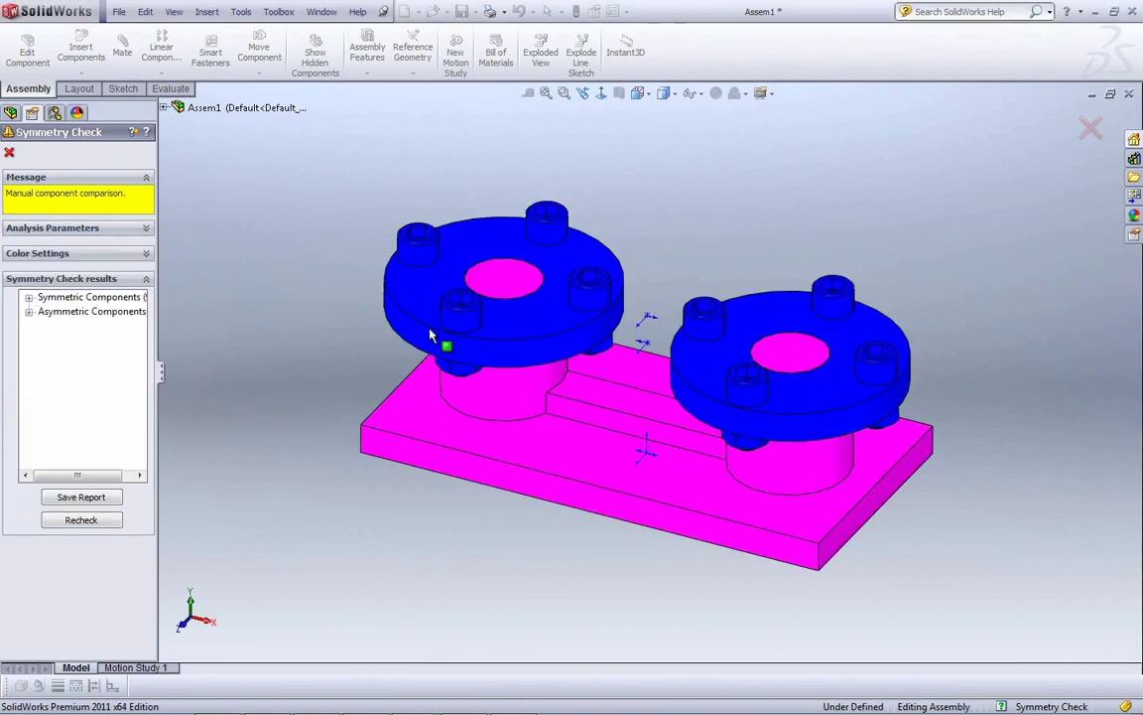
pyautogui.moveTo(929, 508)
pyautogui.mouseDown(button='middle')
pyautogui.moveTo(998, 414)
pyautogui.moveTo(990, 350)
pyautogui.moveTo(889, 481)
pyautogui.moveTo(786, 510)
pyautogui.moveTo(959, 432)
pyautogui.moveTo(941, 452)
pyautogui.moveTo(986, 470)
pyautogui.moveTo(932, 505)
pyautogui.mouseUp(button='middle')
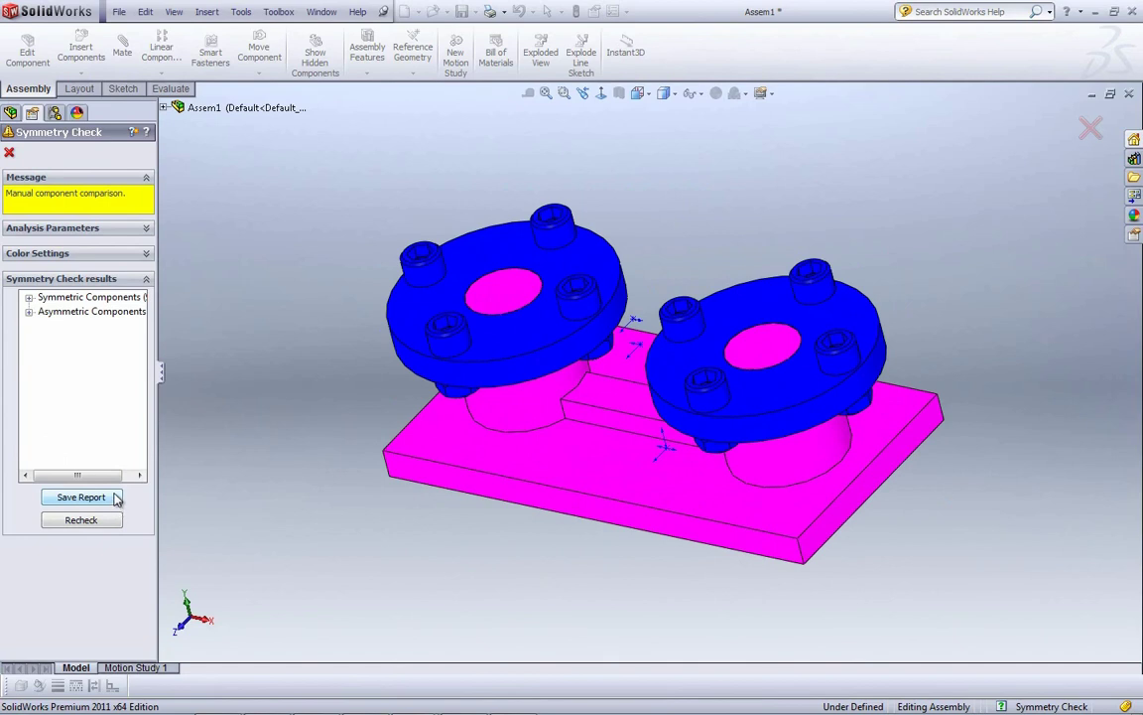
pyautogui.click(8, 152)
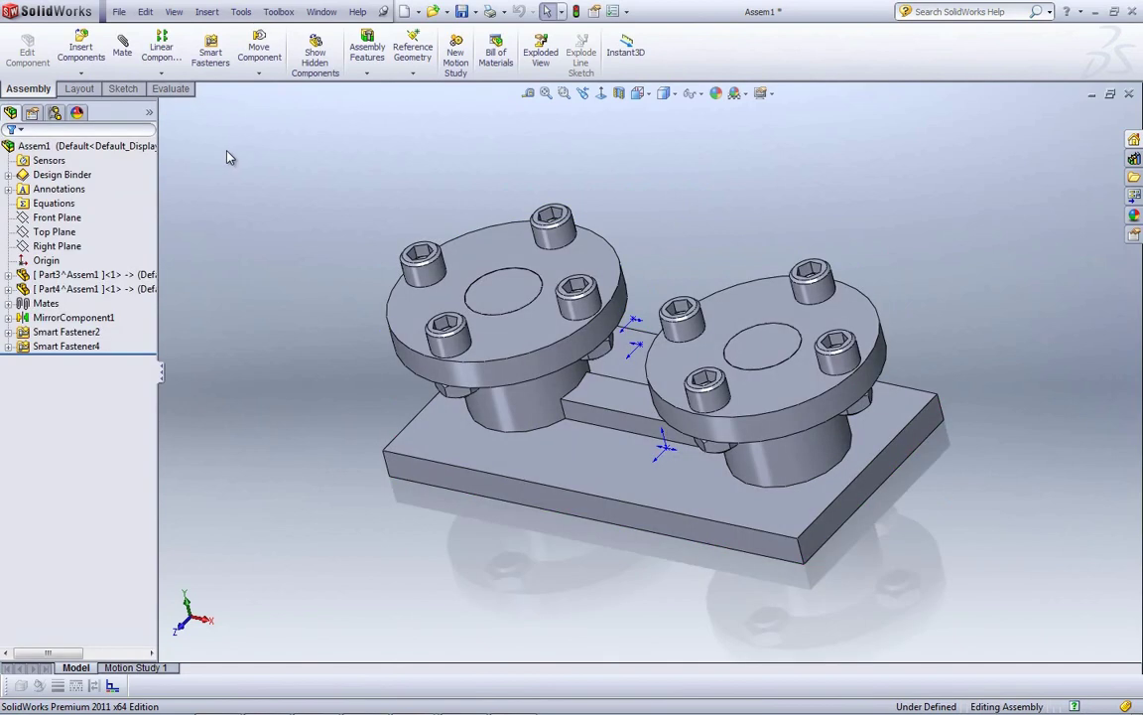
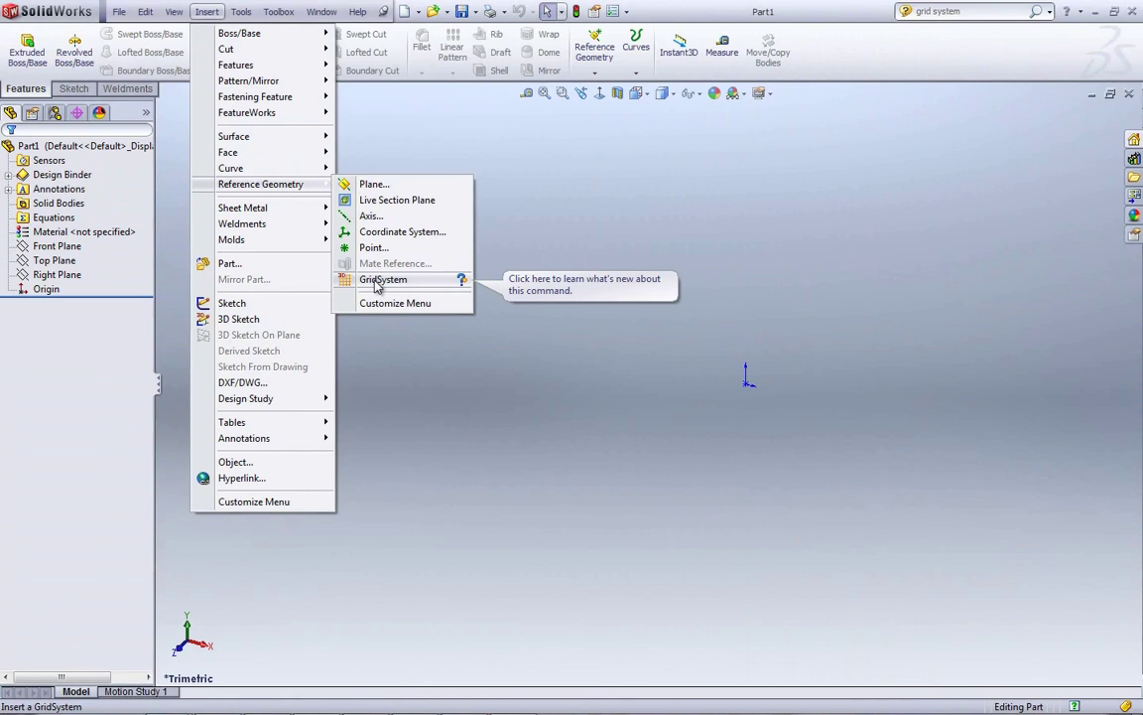
# Start a grid system and sketch a corner rectangle about 7.85 in wide and 4.54 in high from the origin
pyautogui.click(377, 287)
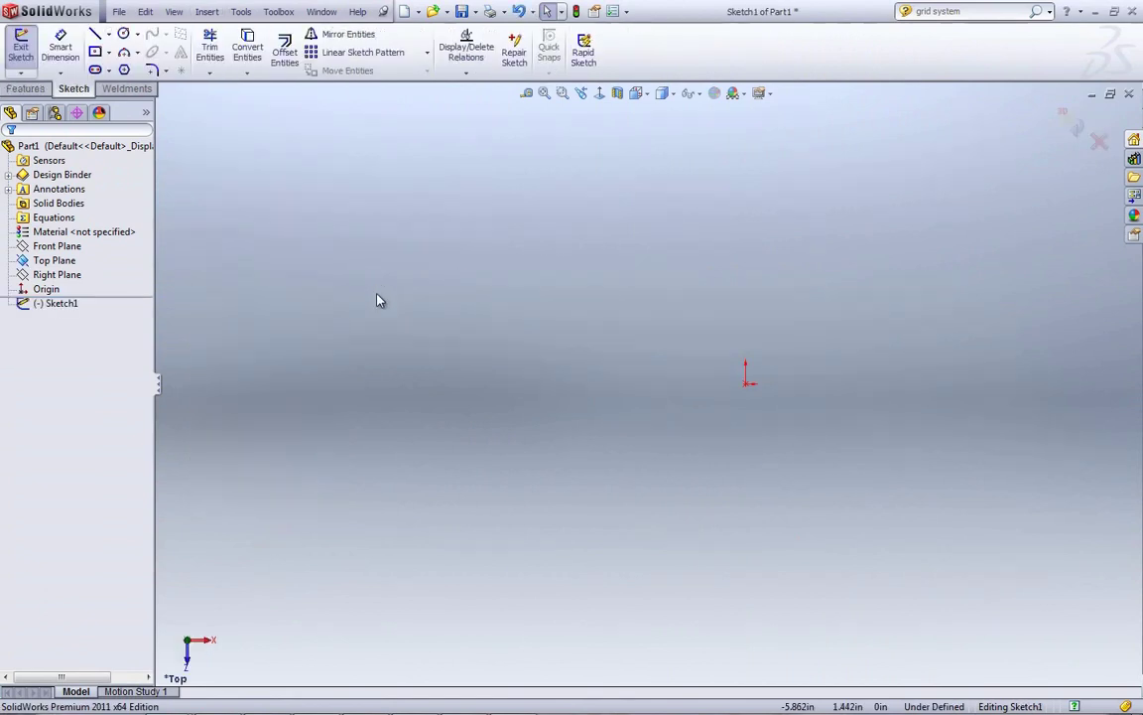
pyautogui.click(599, 93)
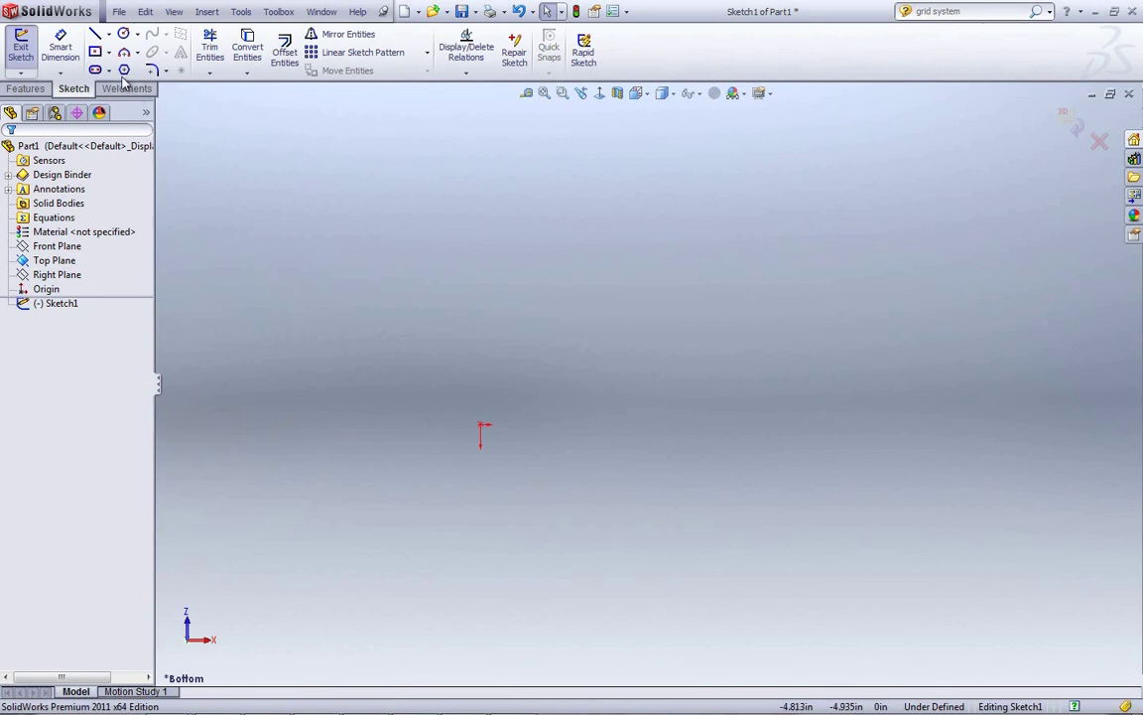
pyautogui.click(137, 51)
pyautogui.click(108, 51)
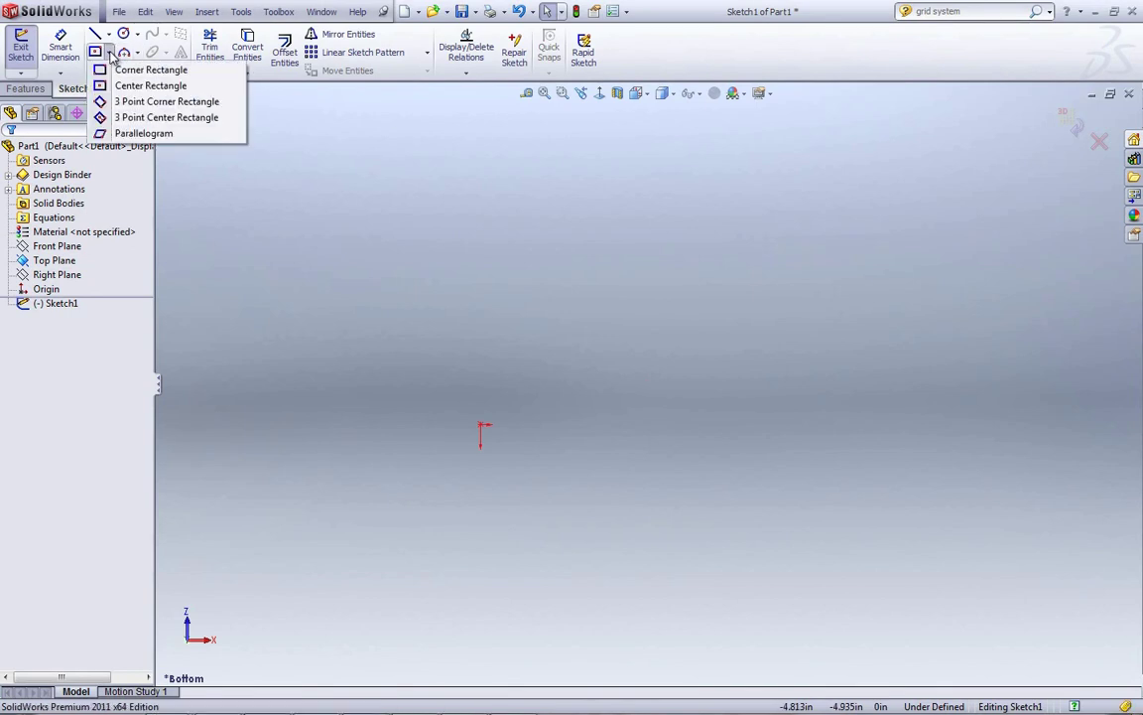
pyautogui.click(116, 70)
pyautogui.click(481, 425)
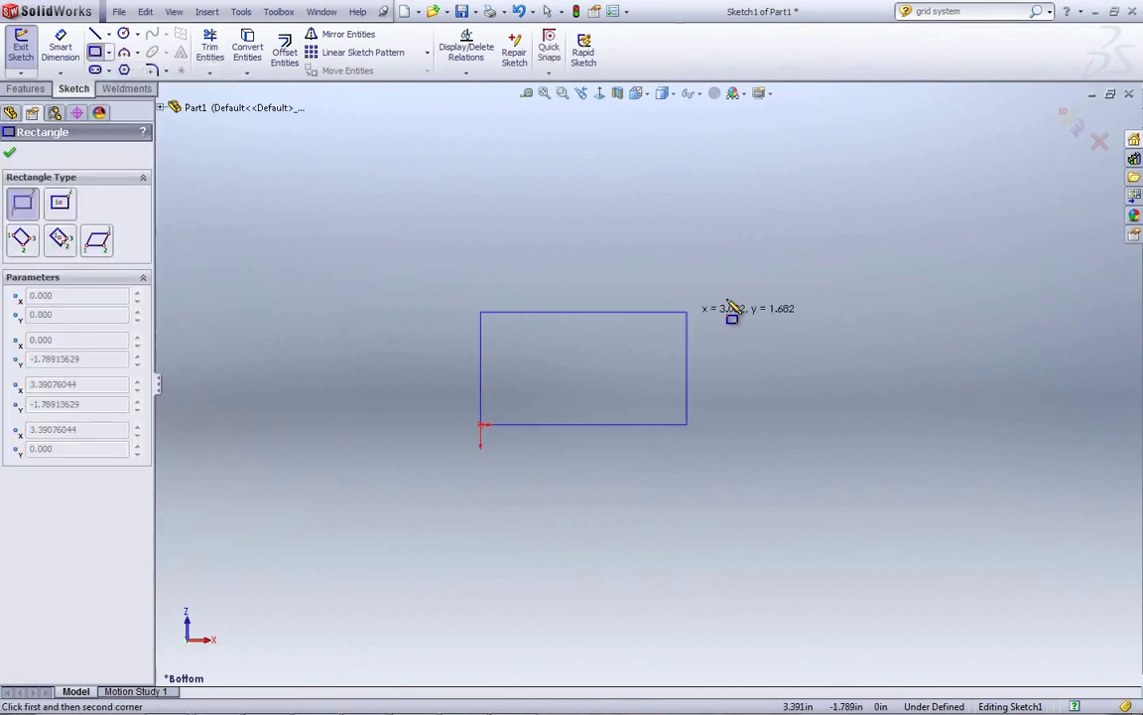
pyautogui.click(1006, 120)
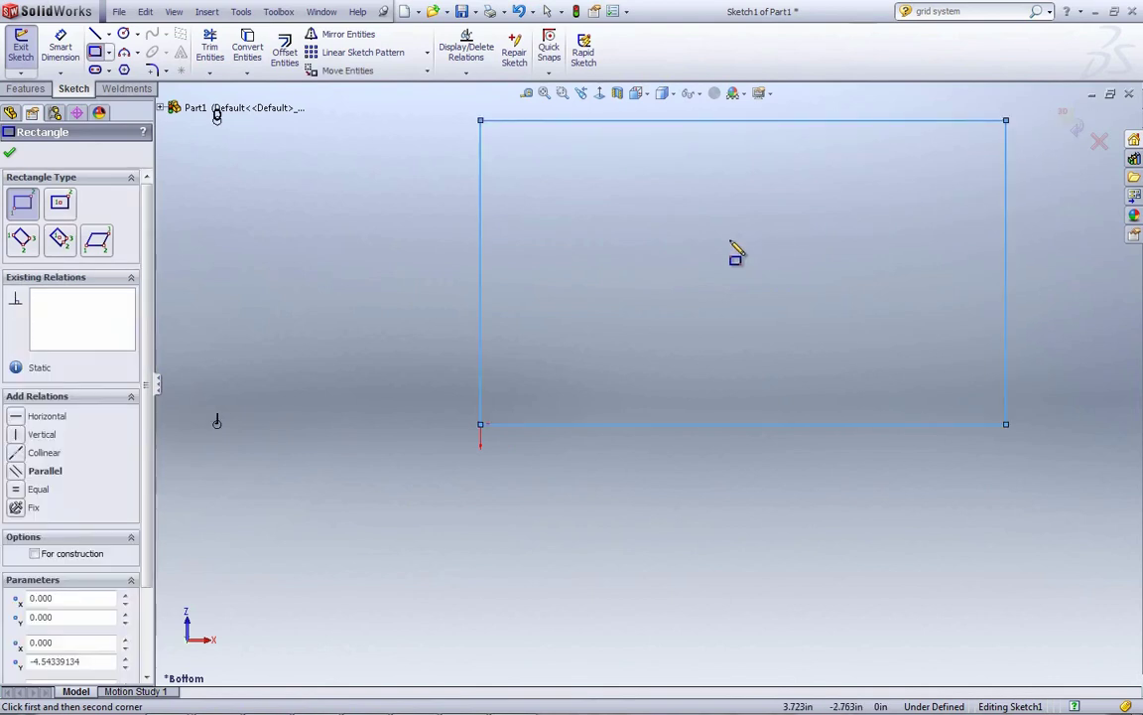
# Sketch a horizontal and a vertical line joining the midpoints of the rectangle's opposite sides
pyautogui.click(95, 33)
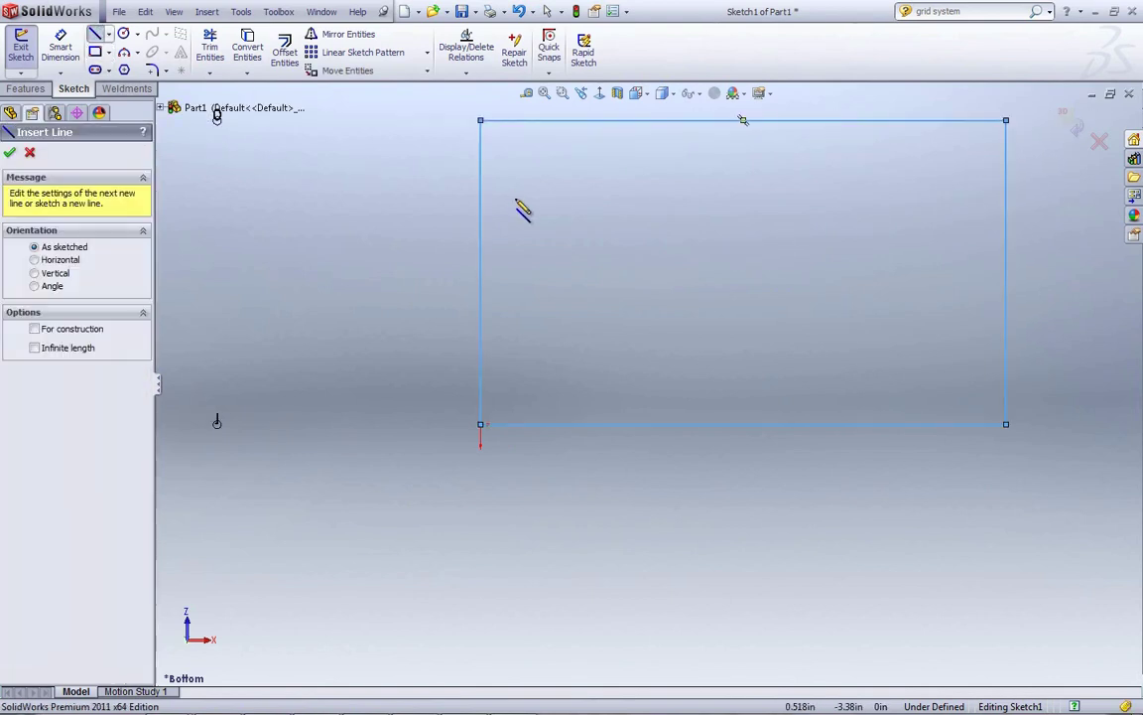
pyautogui.click(479, 273)
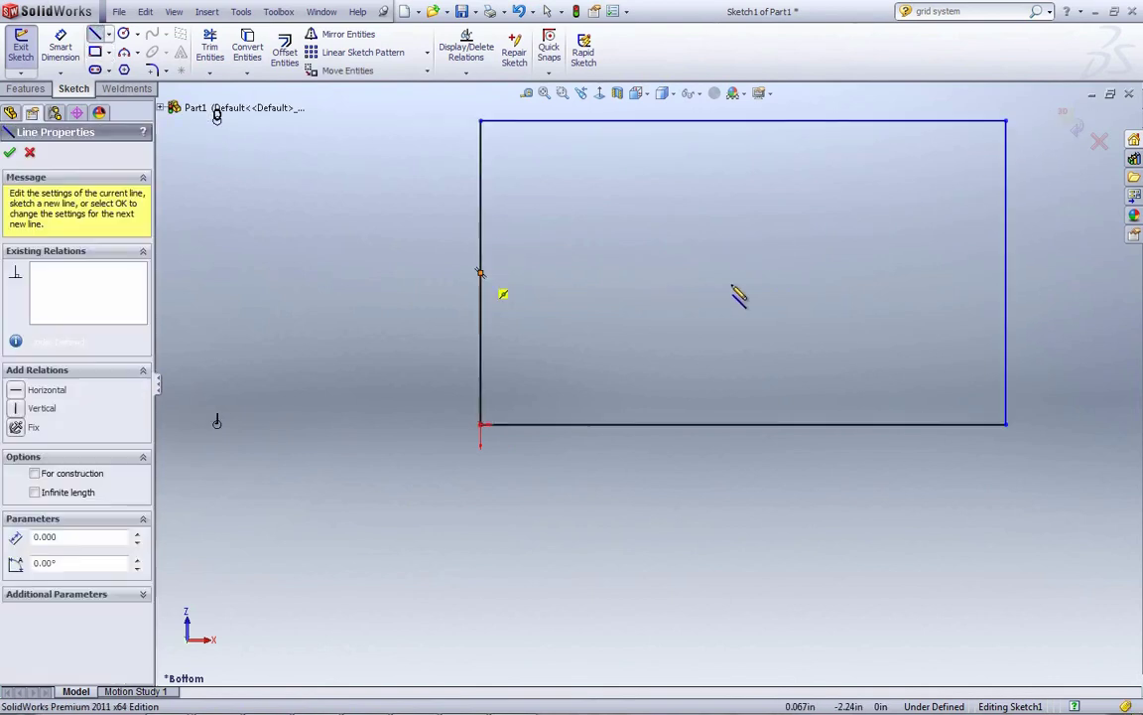
pyautogui.click(1005, 273)
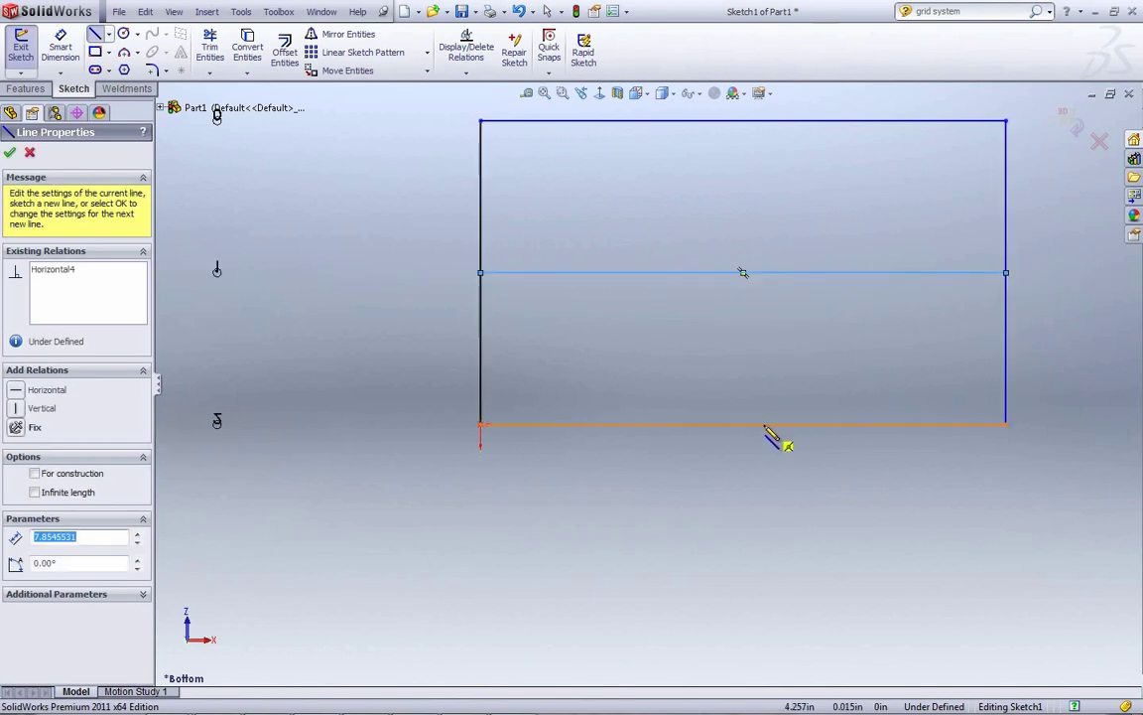
pyautogui.click(742, 425)
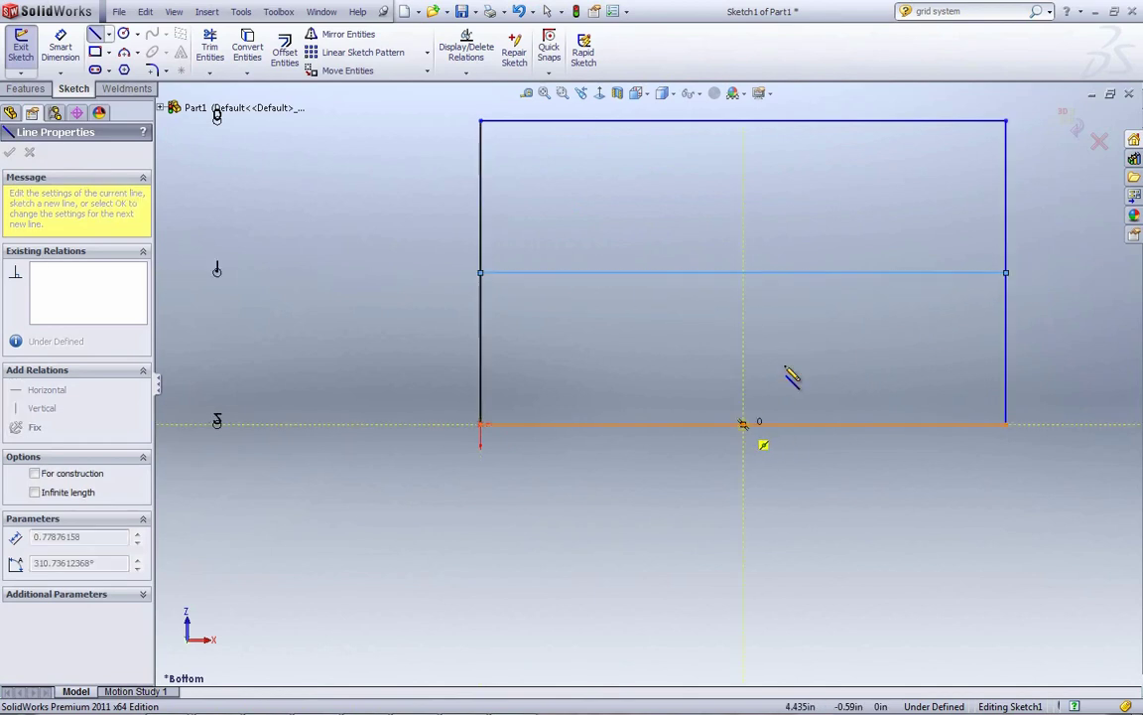
pyautogui.click(742, 121)
pyautogui.rightClick(675, 139)
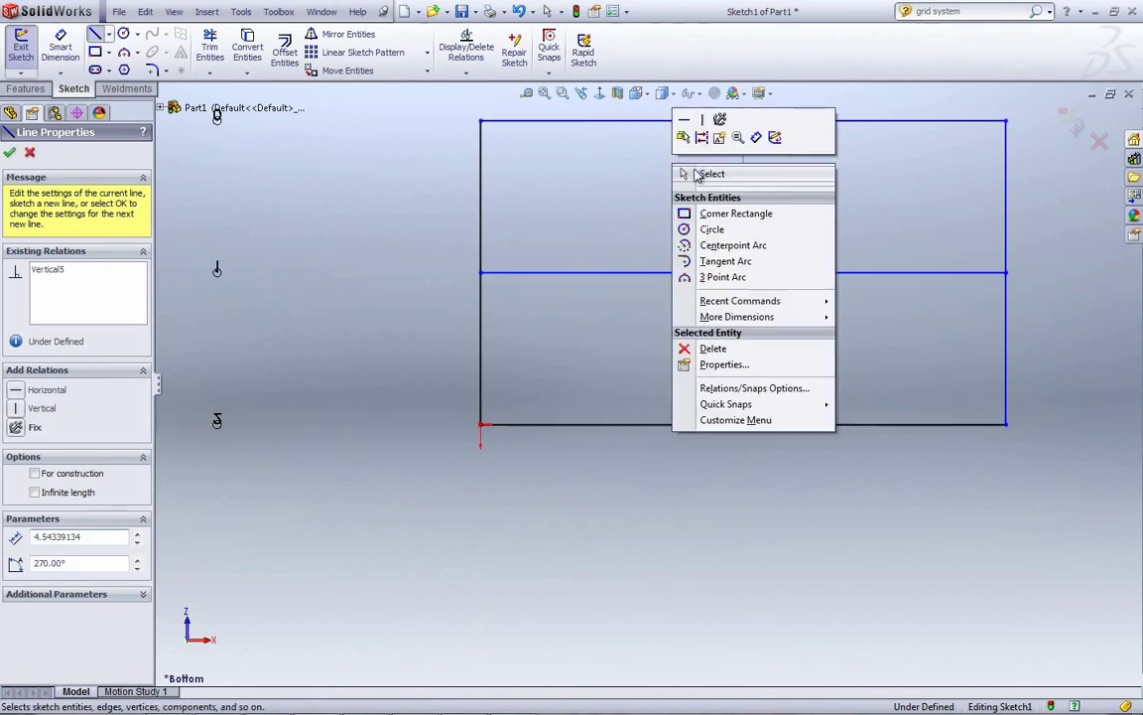
pyautogui.click(684, 167)
# Dimension the rectangle's vertical side on the origin to 10 ft
pyautogui.click(54, 51)
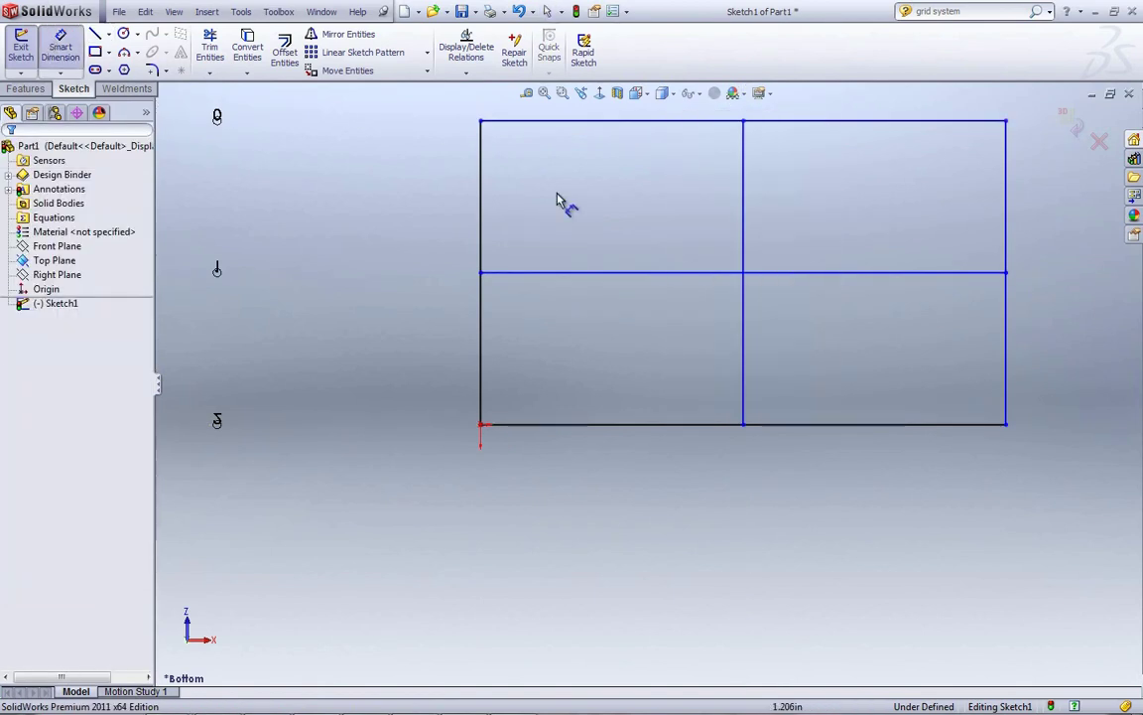
pyautogui.click(481, 210)
pyautogui.click(327, 286)
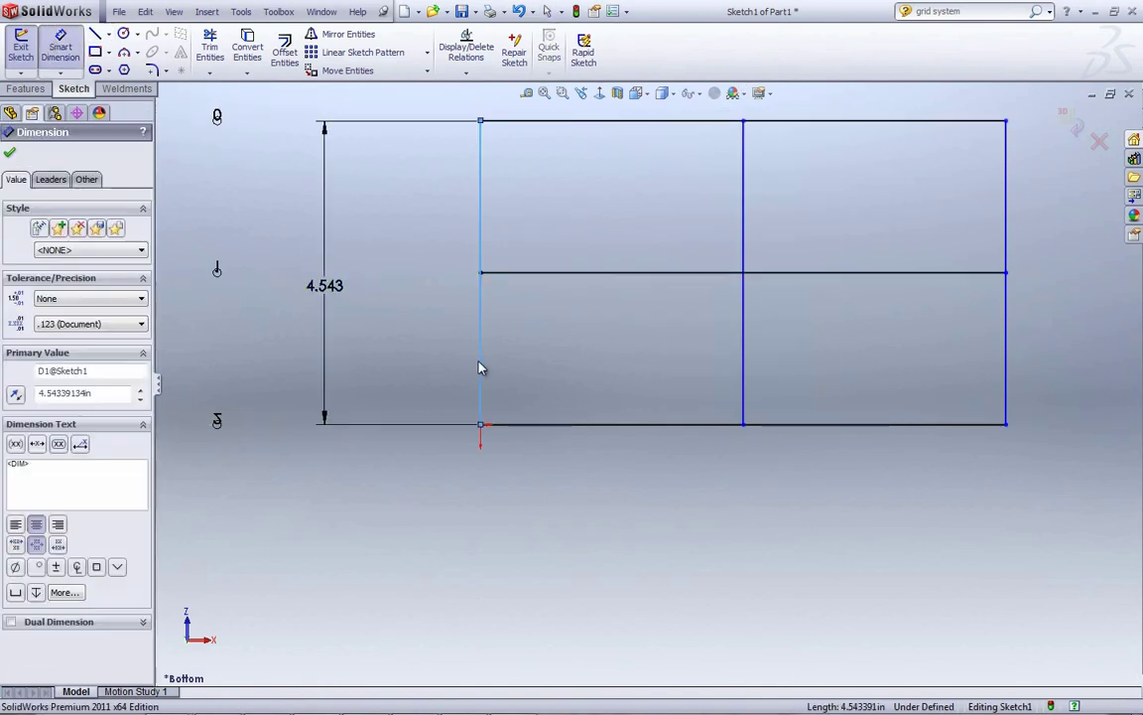
pyautogui.write('120')
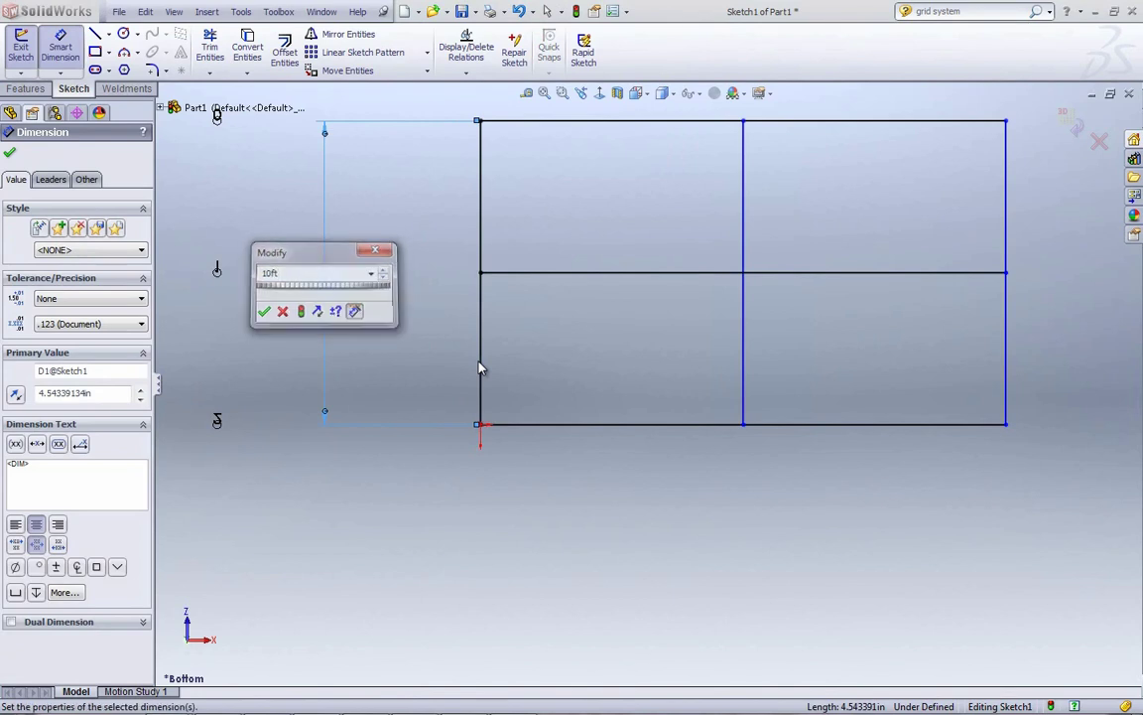
pyautogui.press('Return')
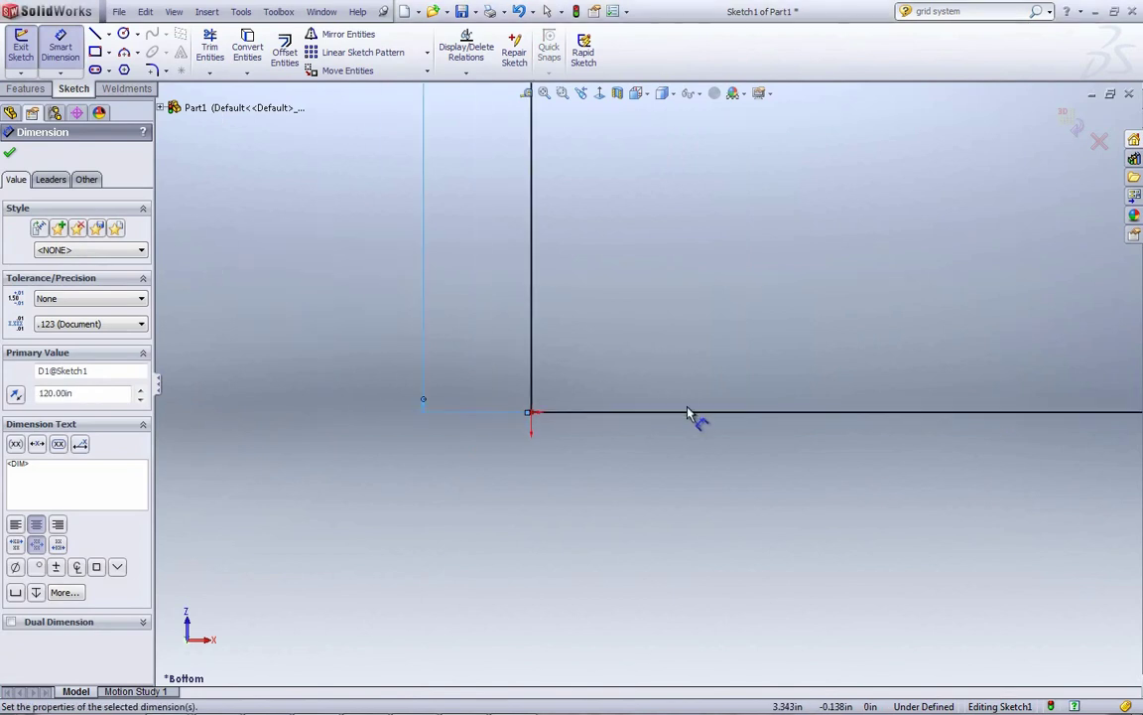
# Dimension the rectangle's horizontal side on the origin to 12 ft and end dimensioning
pyautogui.click(692, 413)
pyautogui.click(814, 561)
pyautogui.write('12ft')
pyautogui.press('Return')
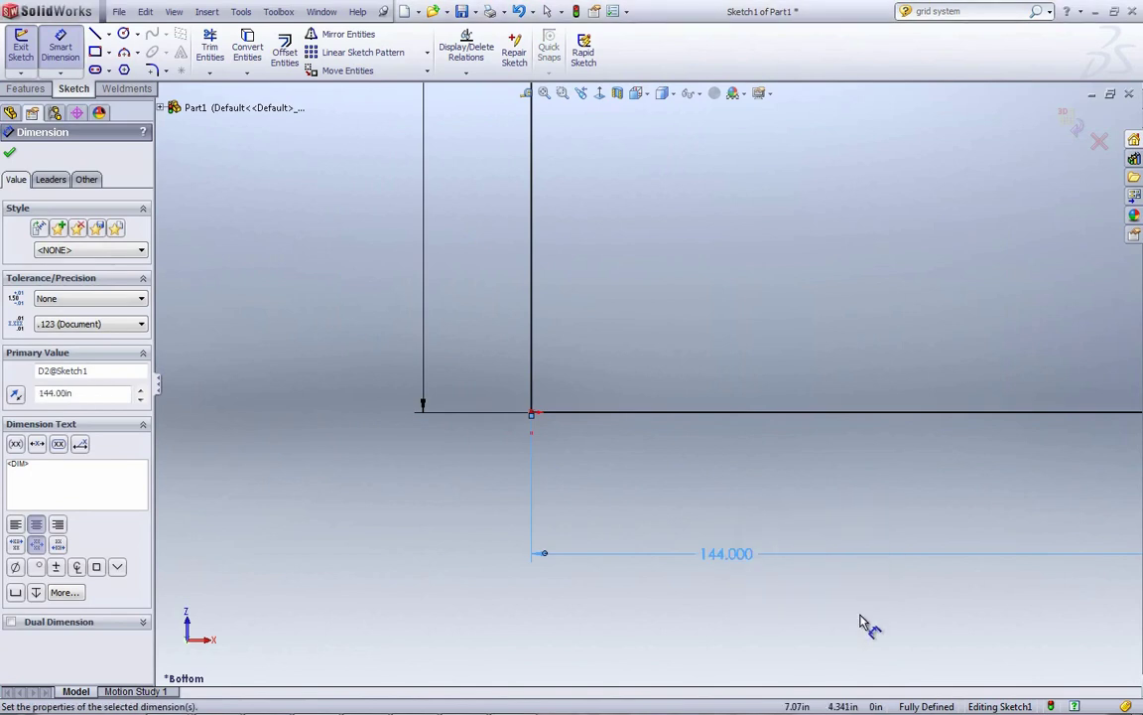
pyautogui.rightClick(921, 282)
pyautogui.click(962, 294)
# Reposition the height and width dimensions clear of the grid outline and flip the sketch to the Top view
pyautogui.moveTo(466, 401); pyautogui.dragTo(363, 401)
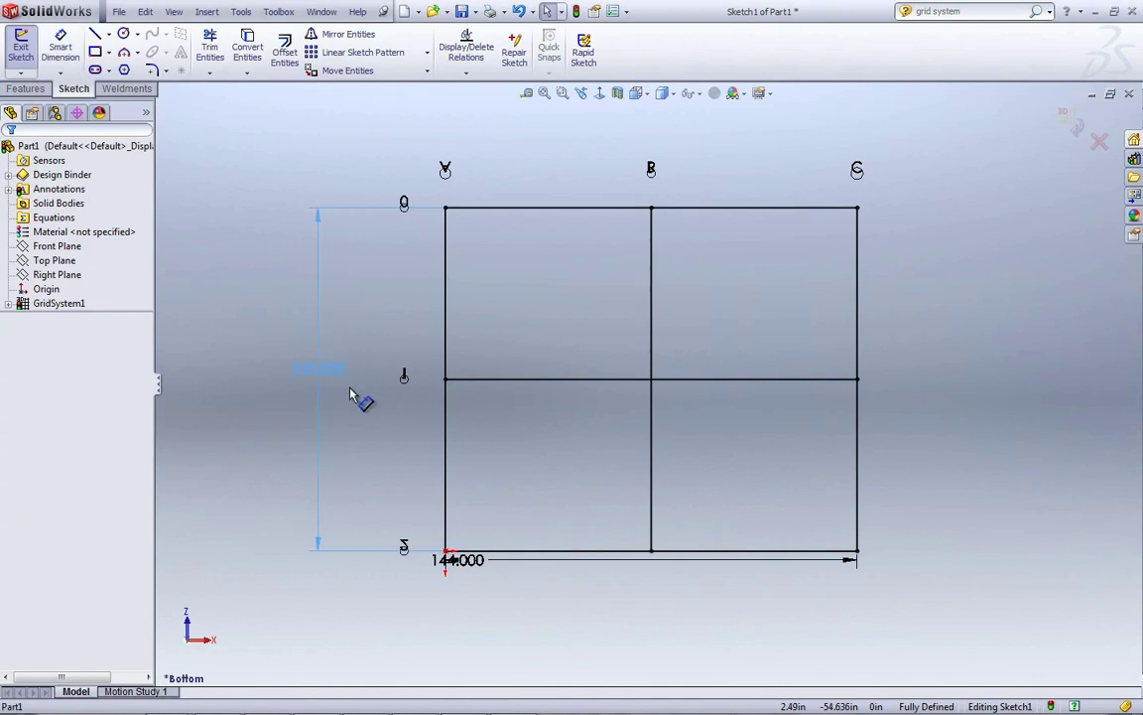
pyautogui.moveTo(496, 565); pyautogui.dragTo(640, 627)
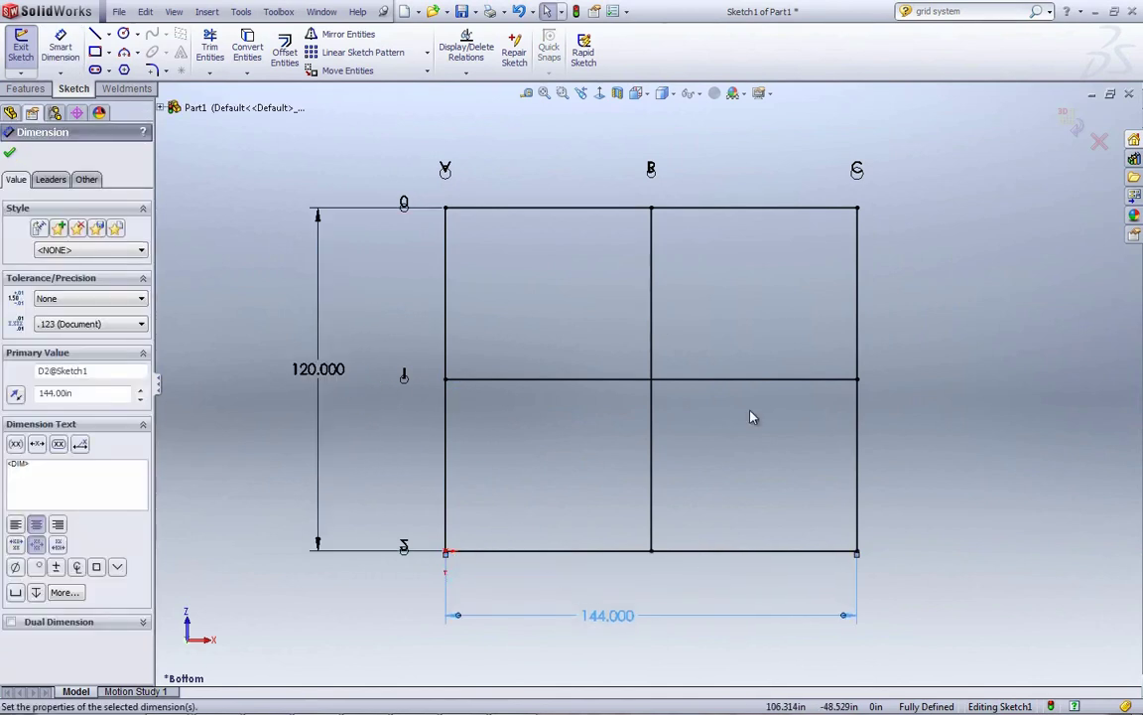
pyautogui.click(753, 416)
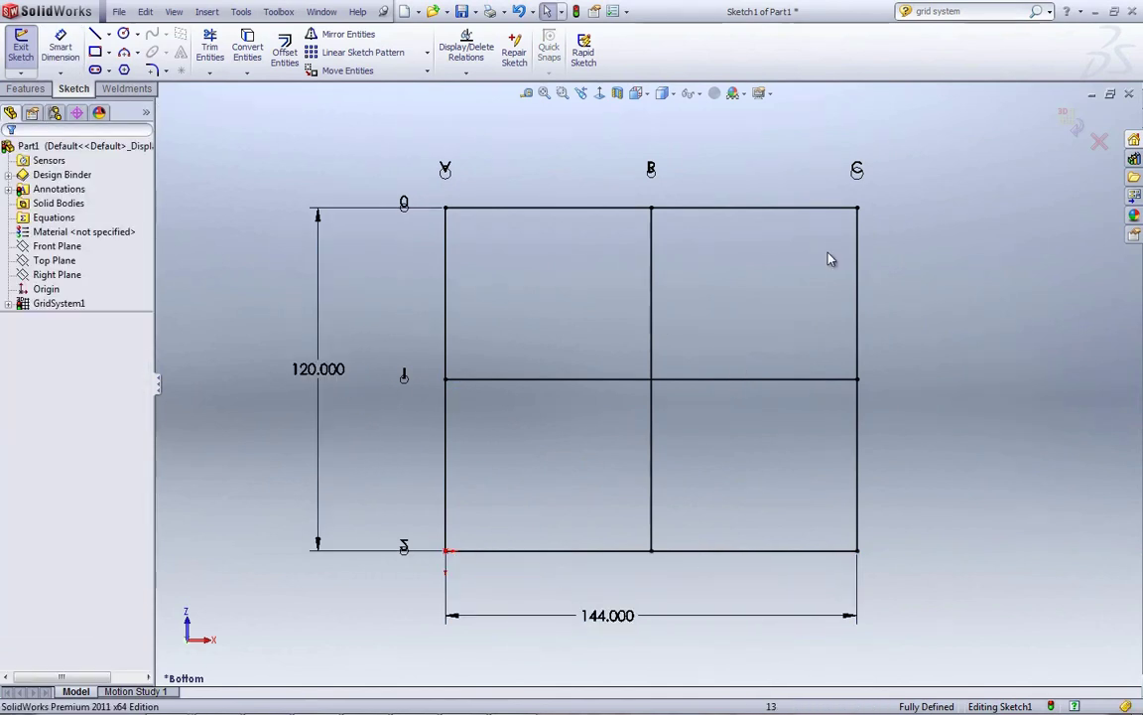
pyautogui.click(599, 93)
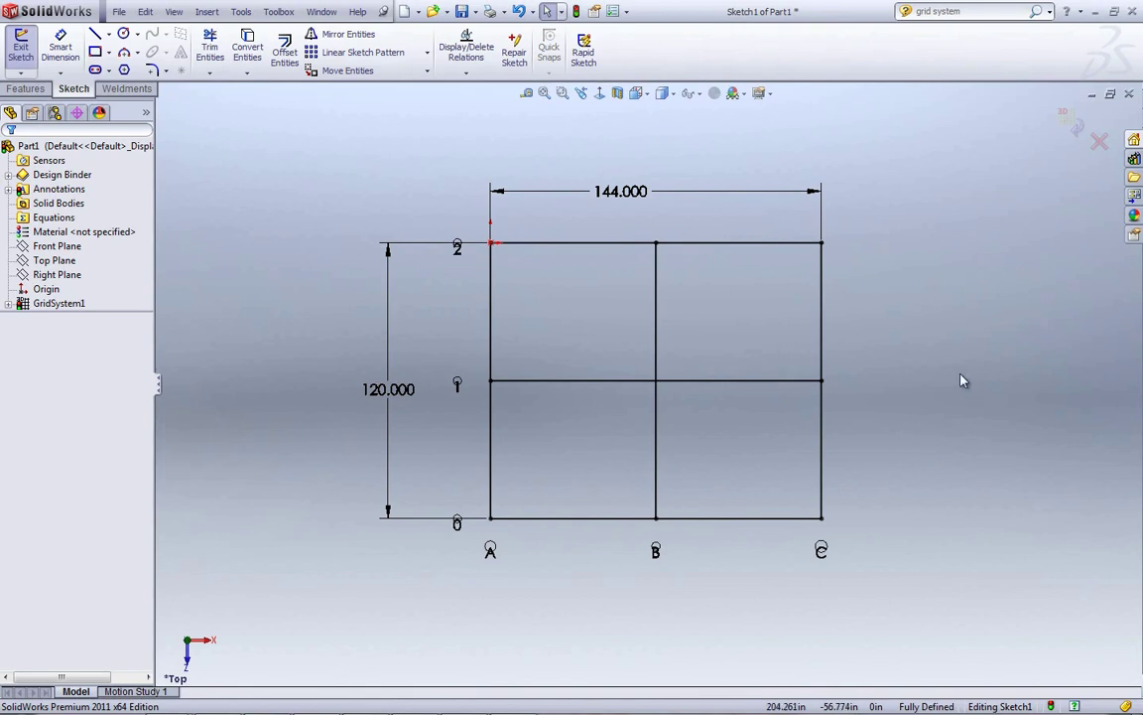
# Finish the grid sketch and set the grid system's default level height to 7 ft
pyautogui.click(1070, 117)
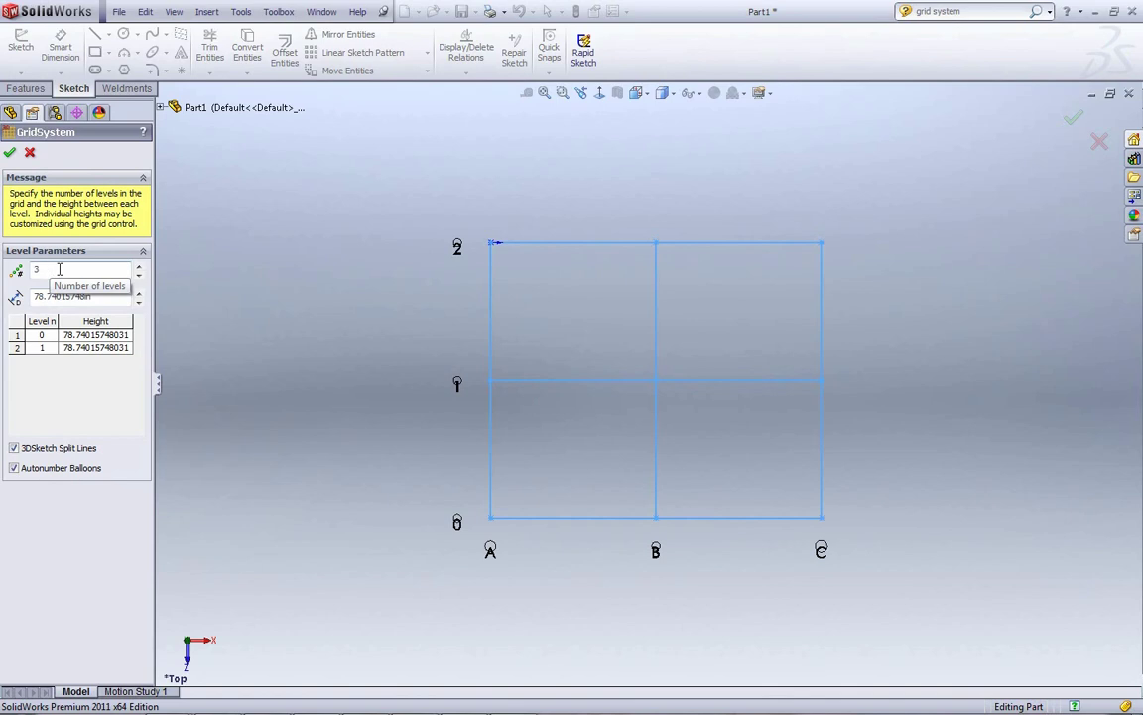
pyautogui.doubleClick(51, 298)
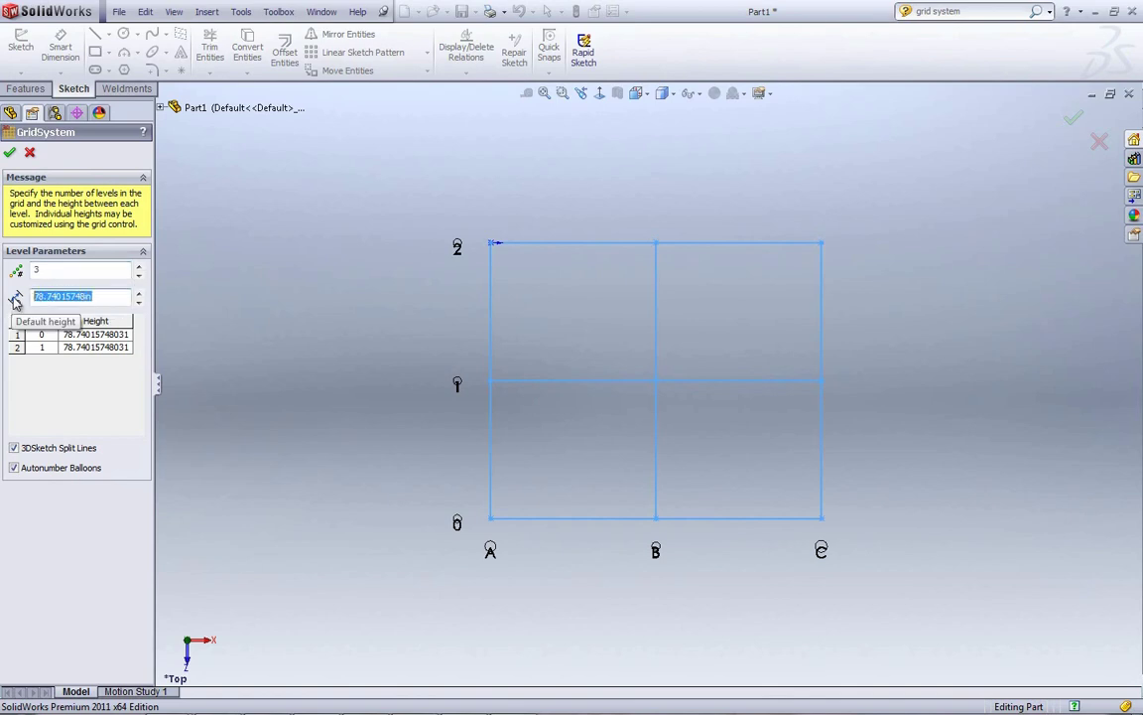
pyautogui.write('132')
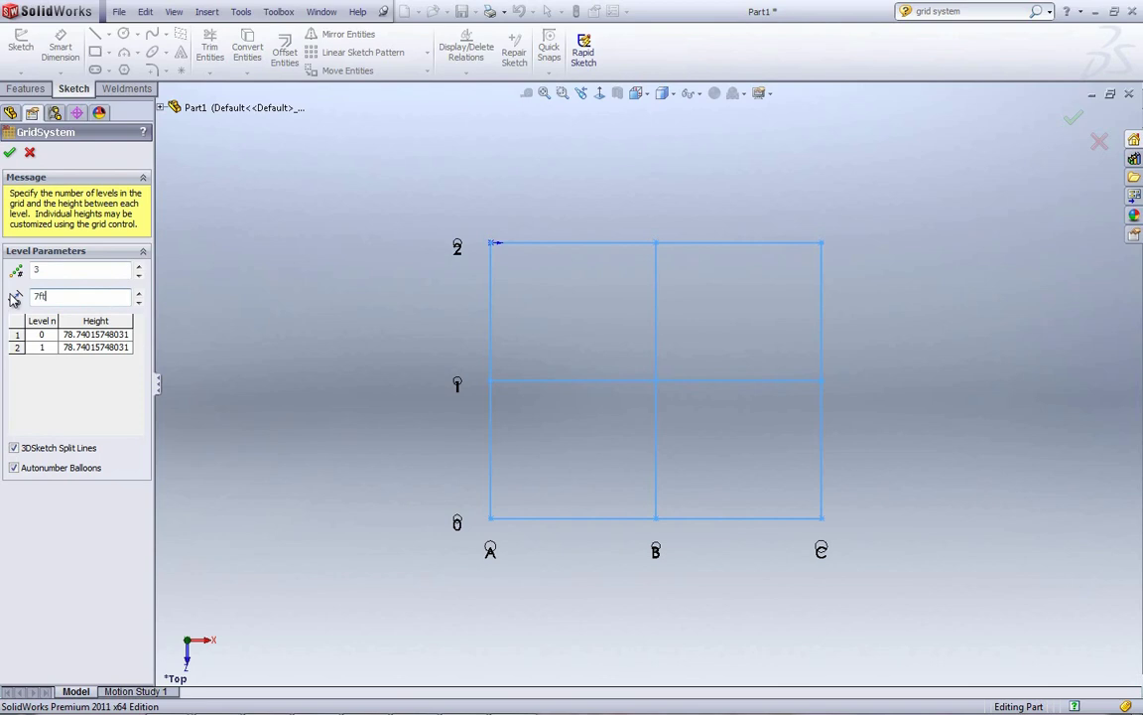
pyautogui.press('Return')
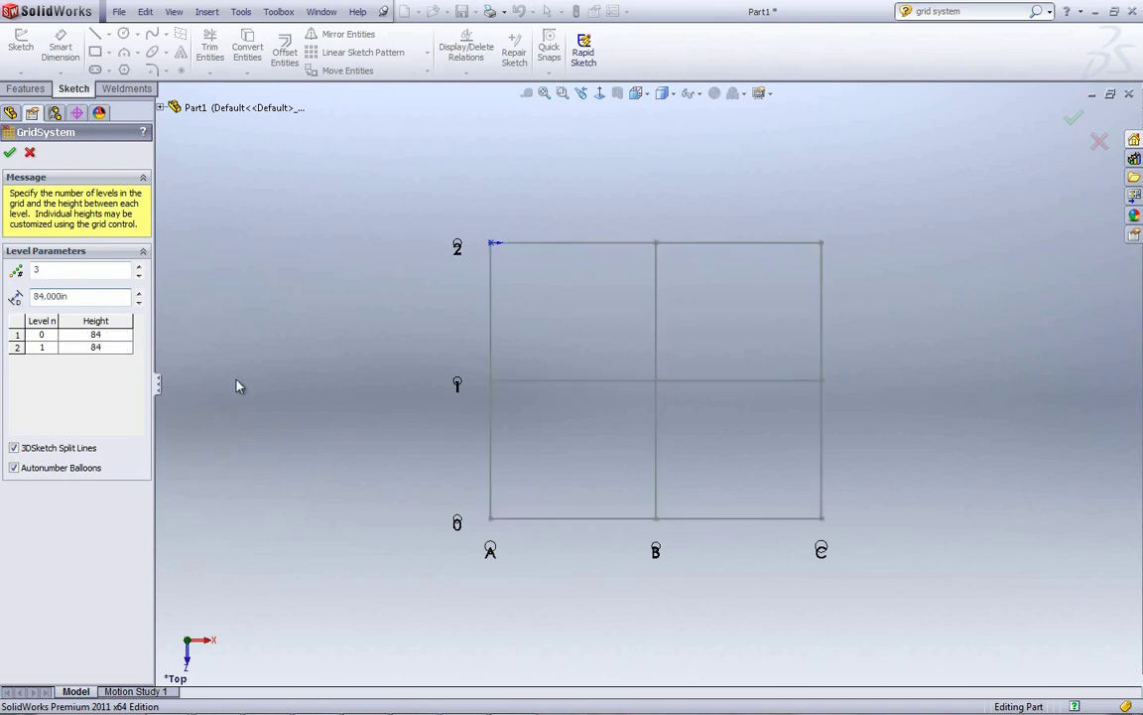
# Set the height for level 1 to 5 ft and create the grid system
pyautogui.moveTo(380, 438)
pyautogui.mouseDown(button='middle')
pyautogui.moveTo(424, 301)
pyautogui.moveTo(347, 258)
pyautogui.moveTo(357, 228)
pyautogui.mouseUp(button='middle')
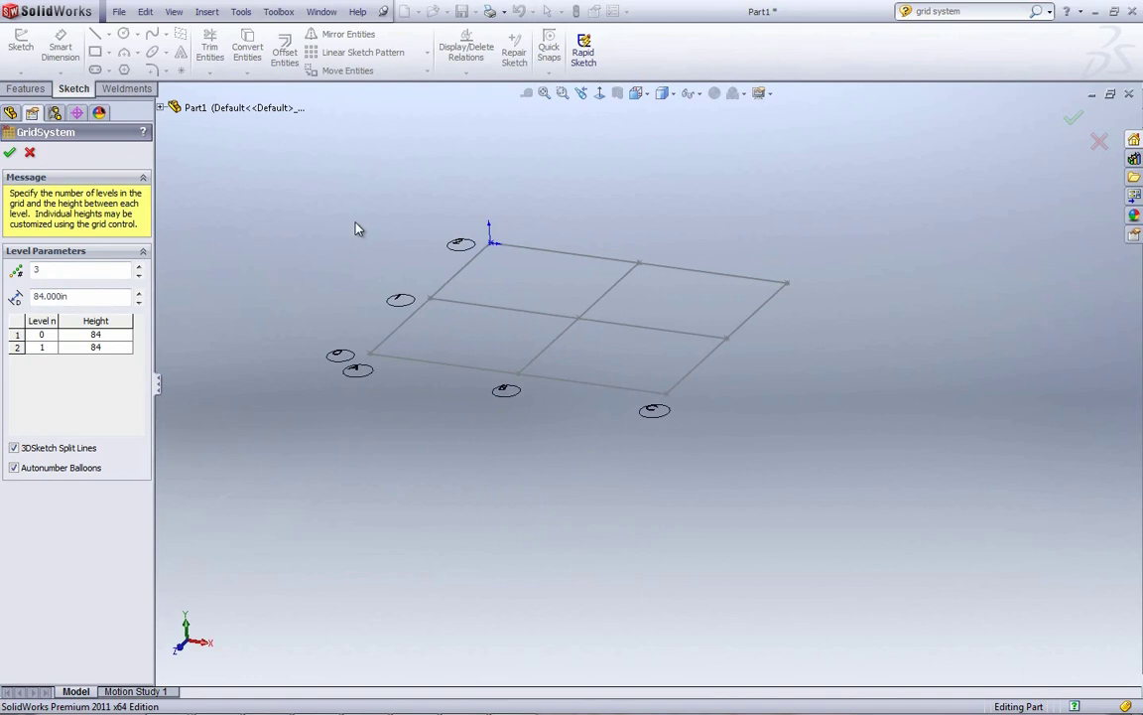
pyautogui.click(107, 348)
pyautogui.doubleClick(107, 347)
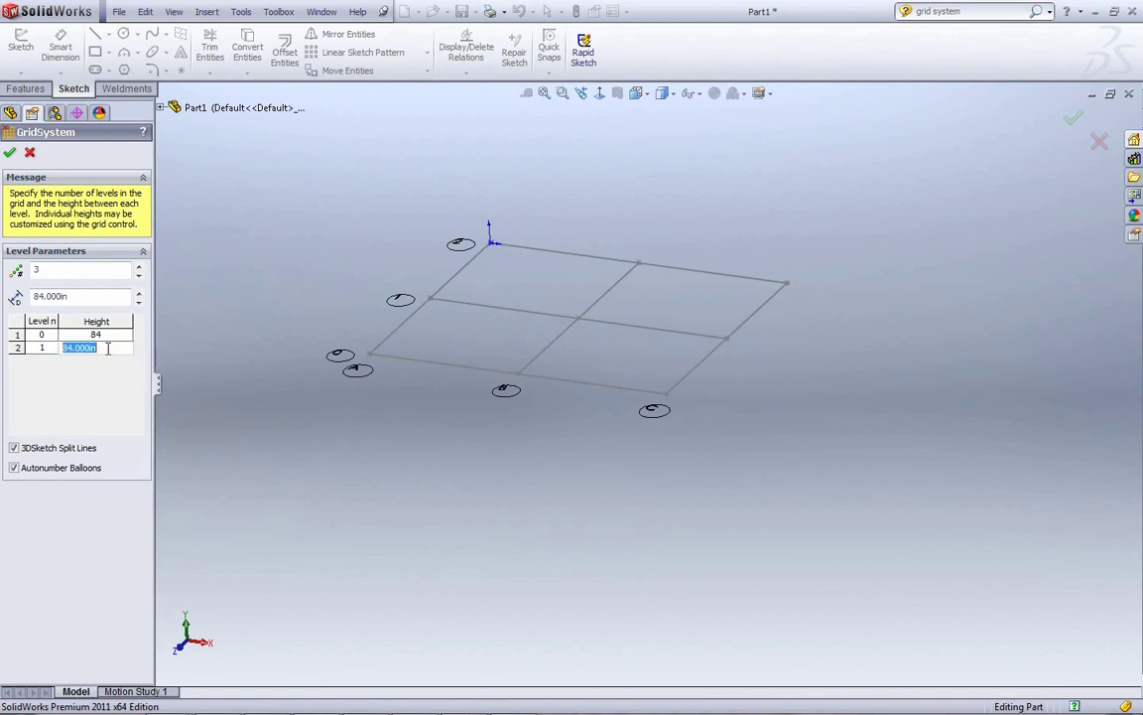
pyautogui.write('5ft')
pyautogui.press('Return')
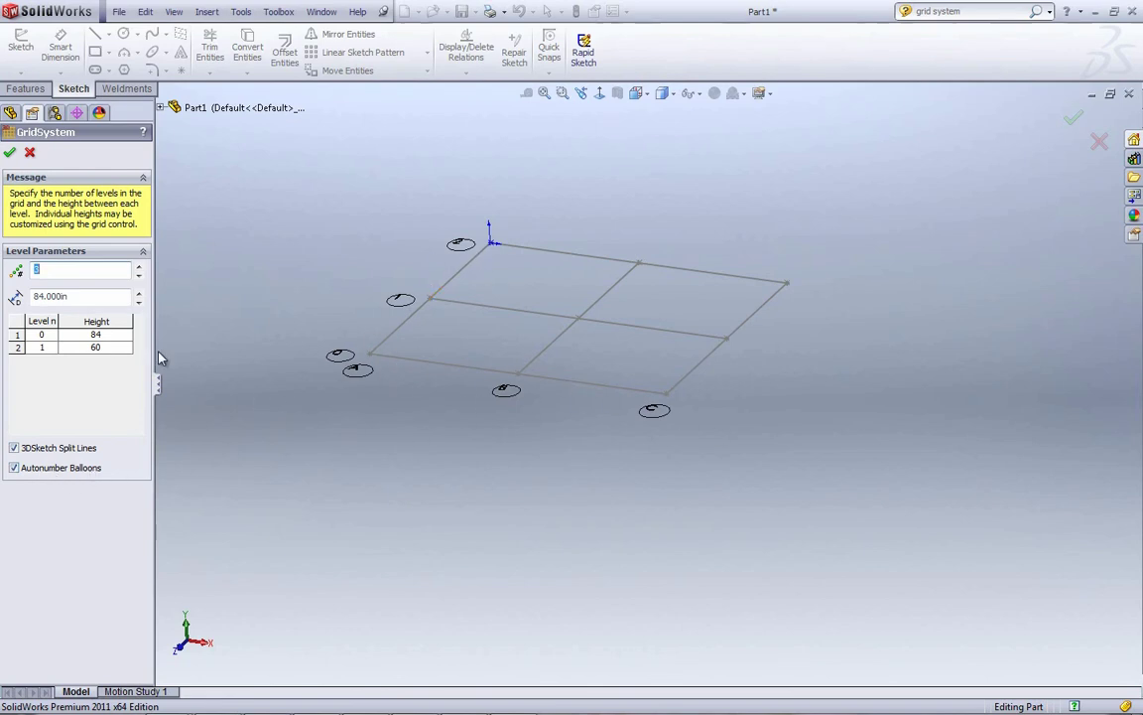
pyautogui.click(10, 152)
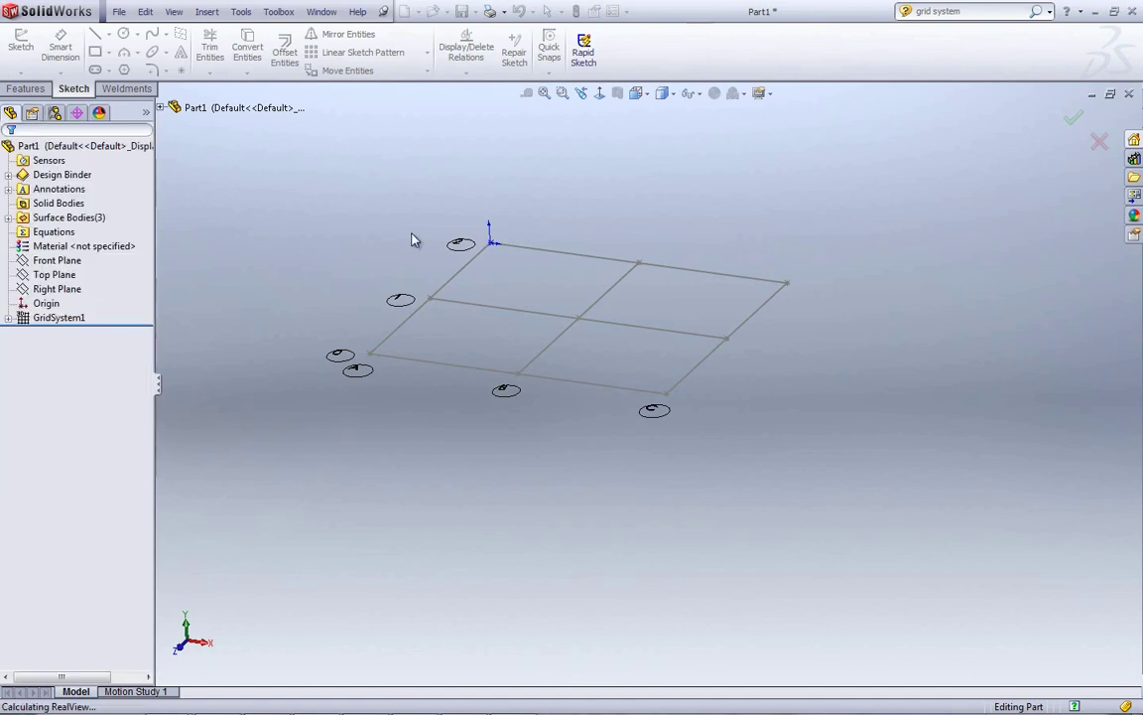
# Examine the grid system's levels in 3D and highlight its surface bodies one by one
pyautogui.hotkey('ctrl', '7')
pyautogui.moveTo(816, 486); pyautogui.dragTo(941, 440, button='middle')
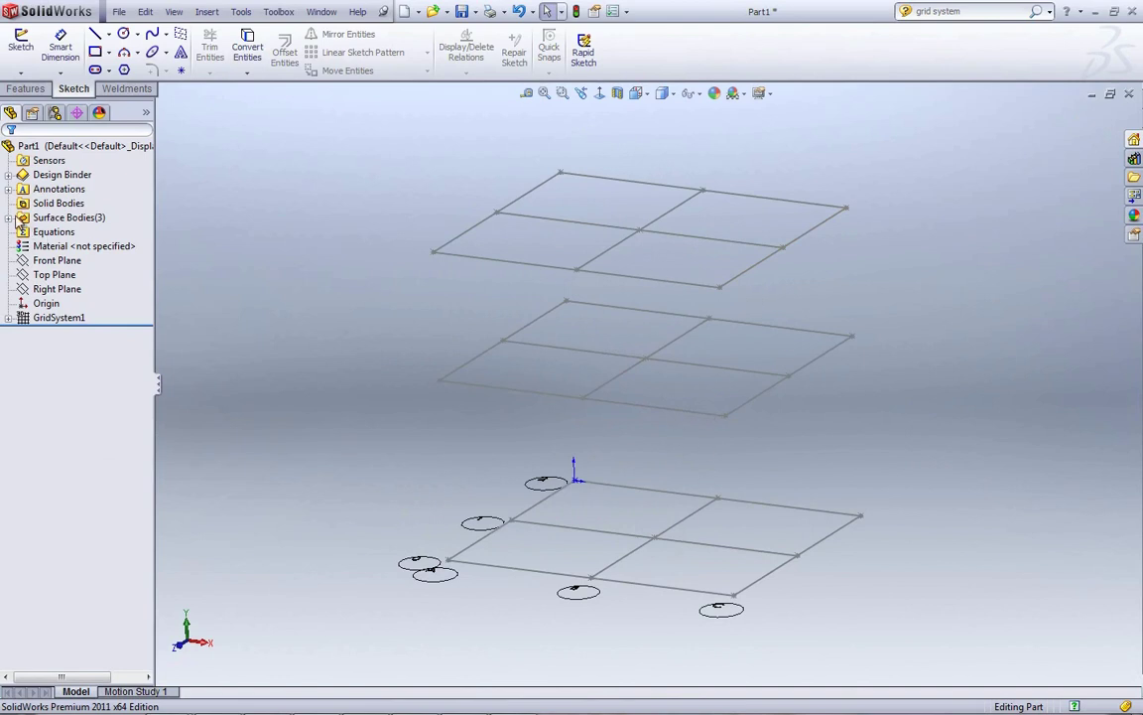
pyautogui.click(8, 218)
pyautogui.click(62, 232)
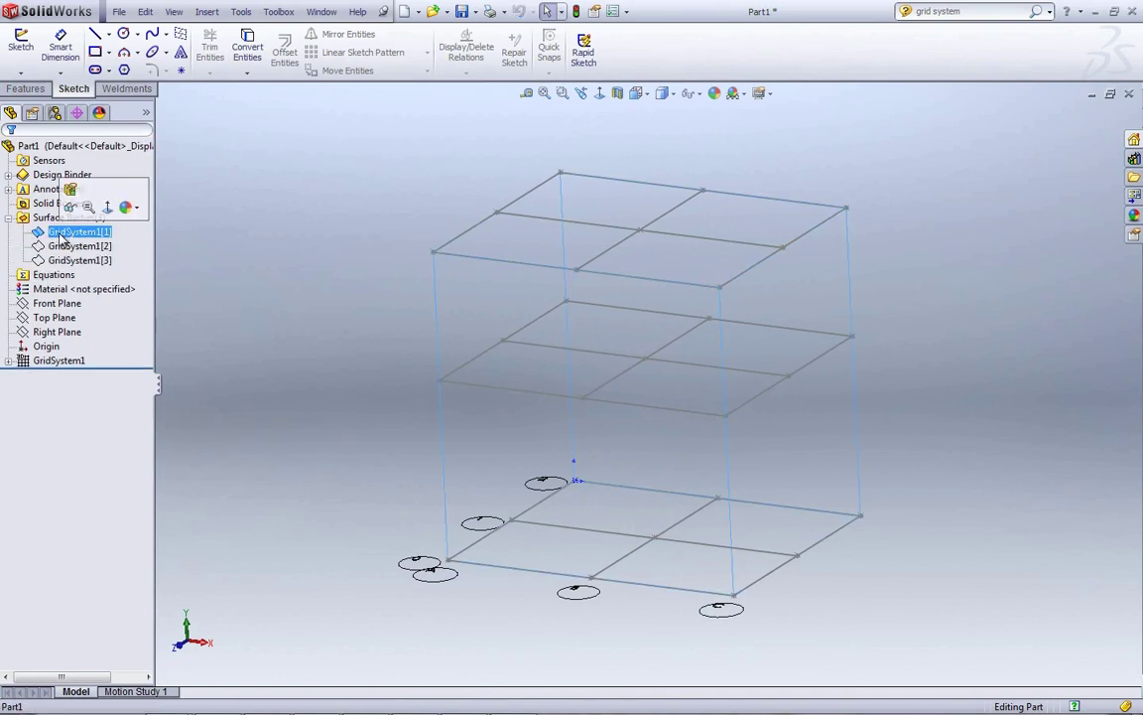
pyautogui.click(67, 246)
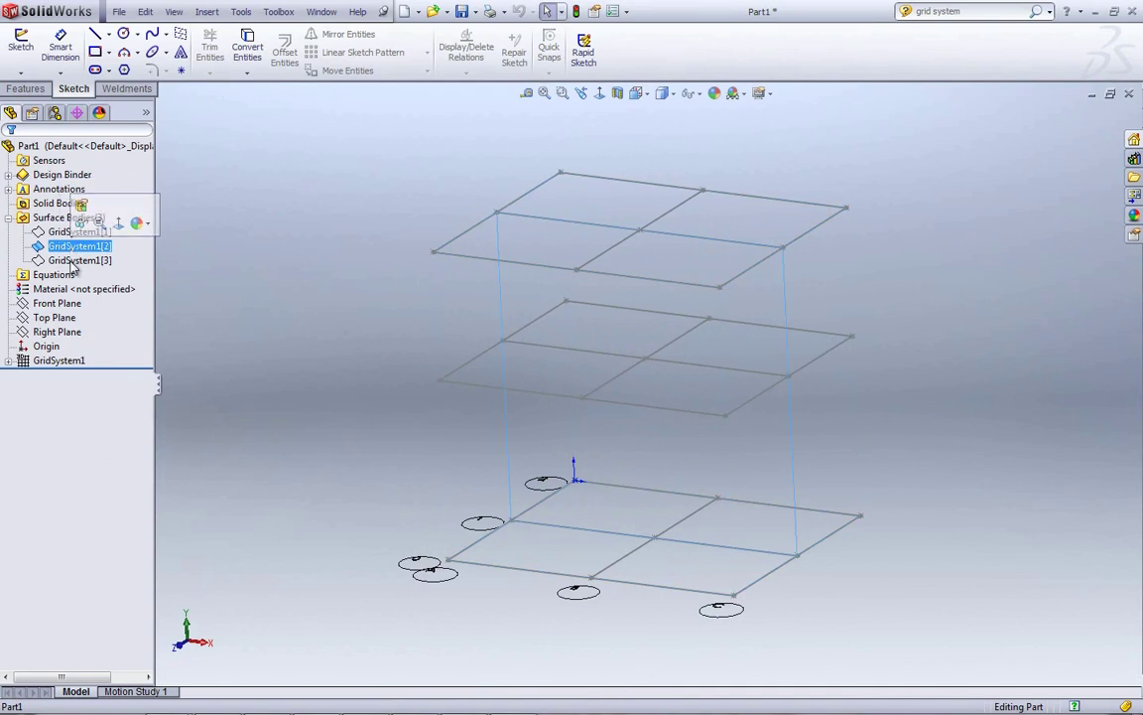
pyautogui.click(70, 260)
pyautogui.click(55, 246)
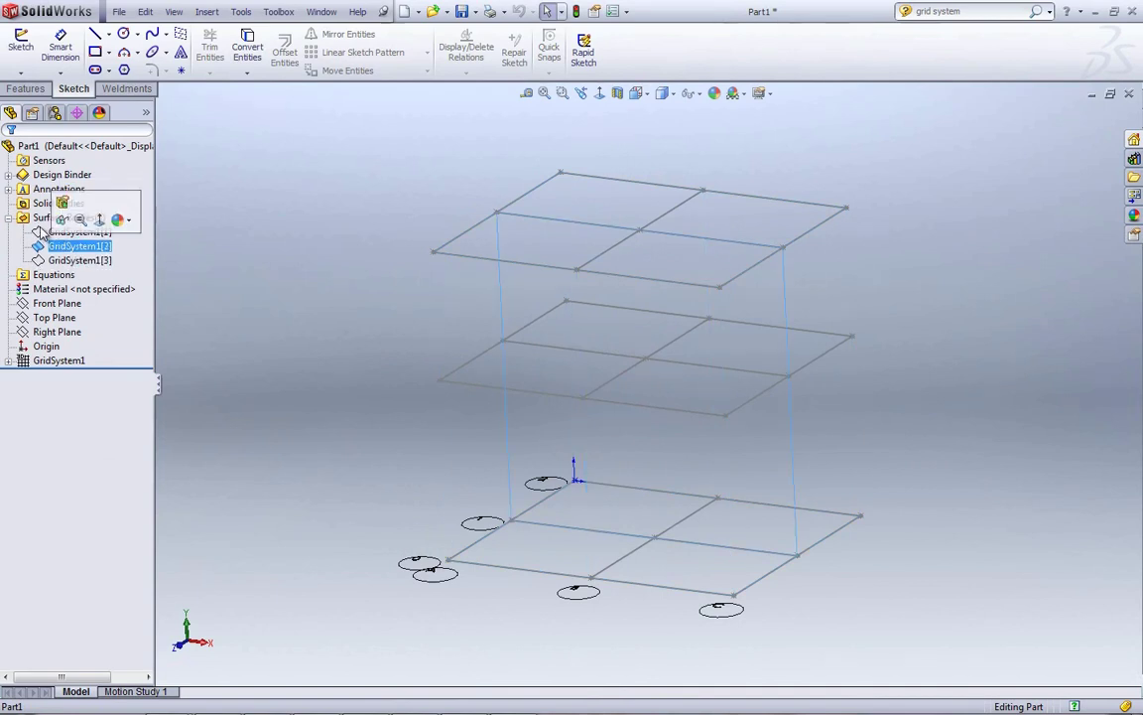
pyautogui.click(41, 232)
pyautogui.click(161, 265)
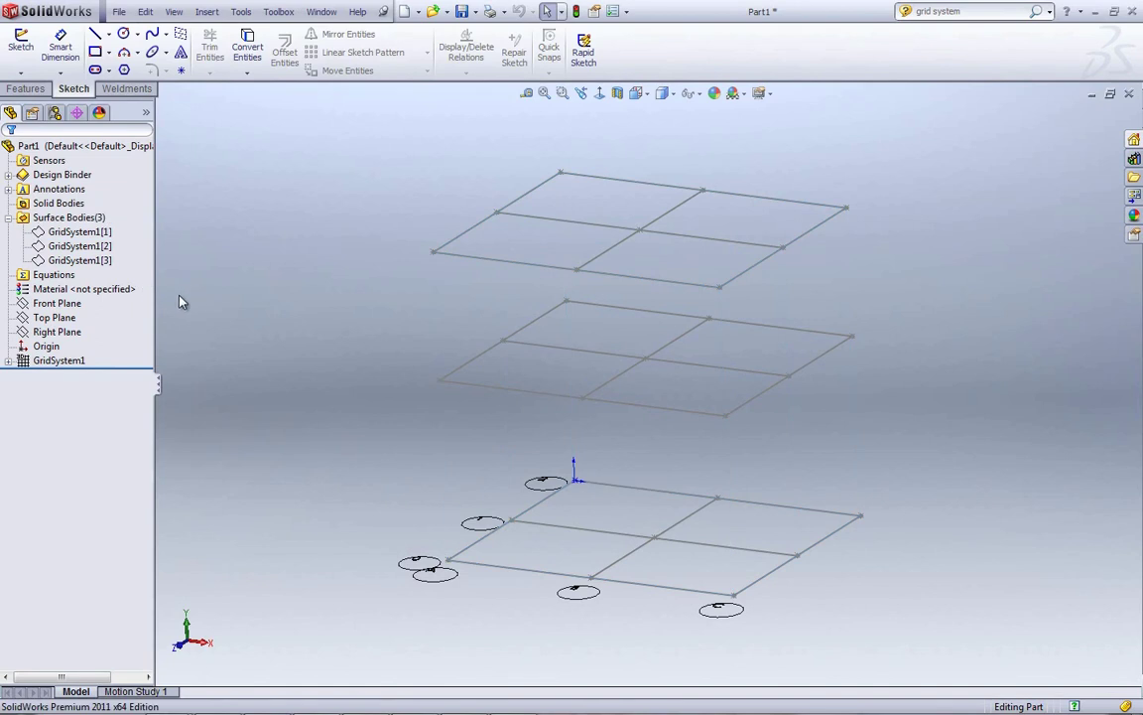
# Expand the grid system feature and examine its Level1 and Level2 planes
pyautogui.click(8, 361)
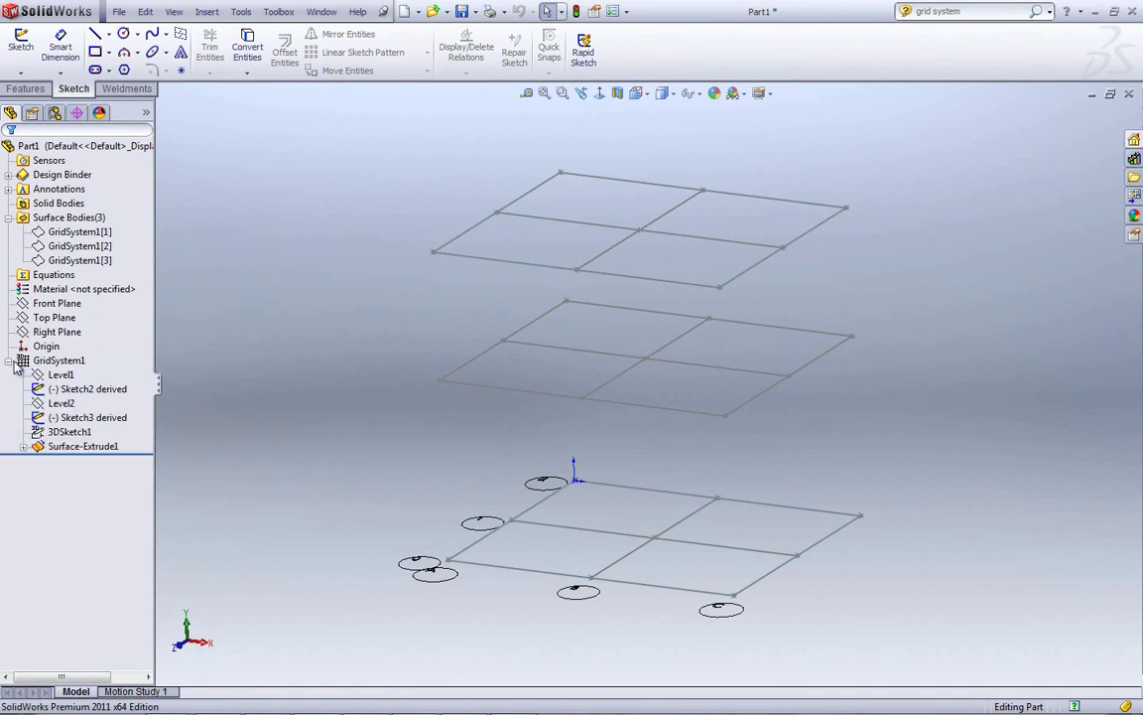
pyautogui.click(58, 374)
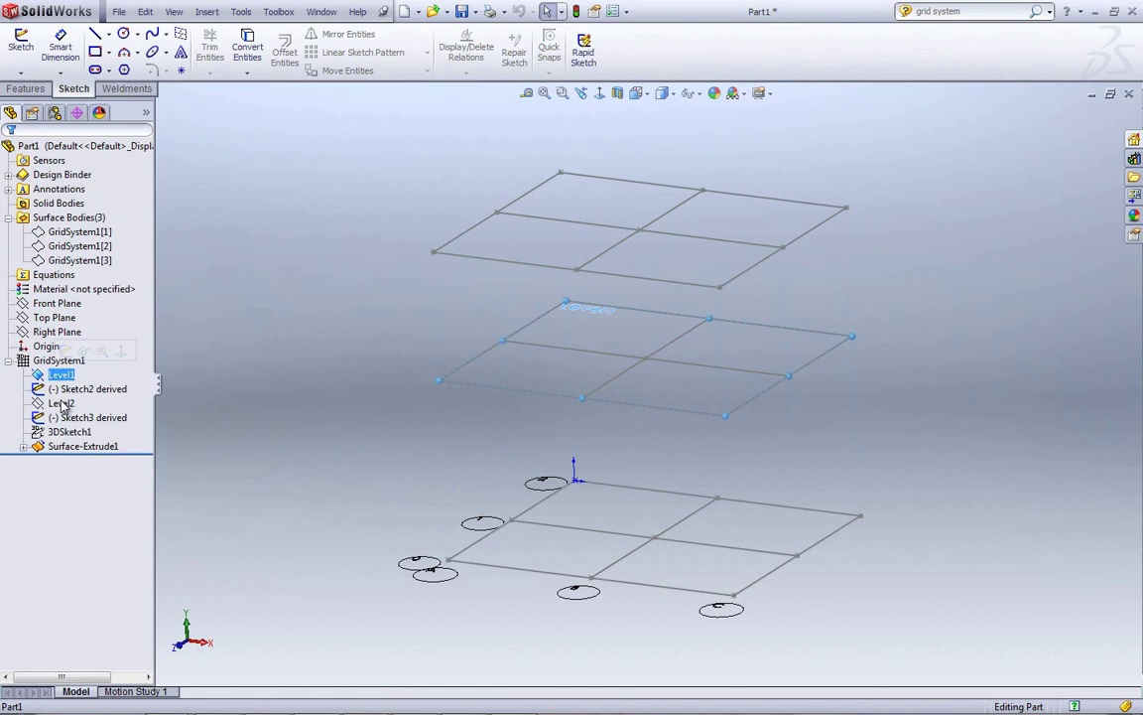
pyautogui.click(60, 403)
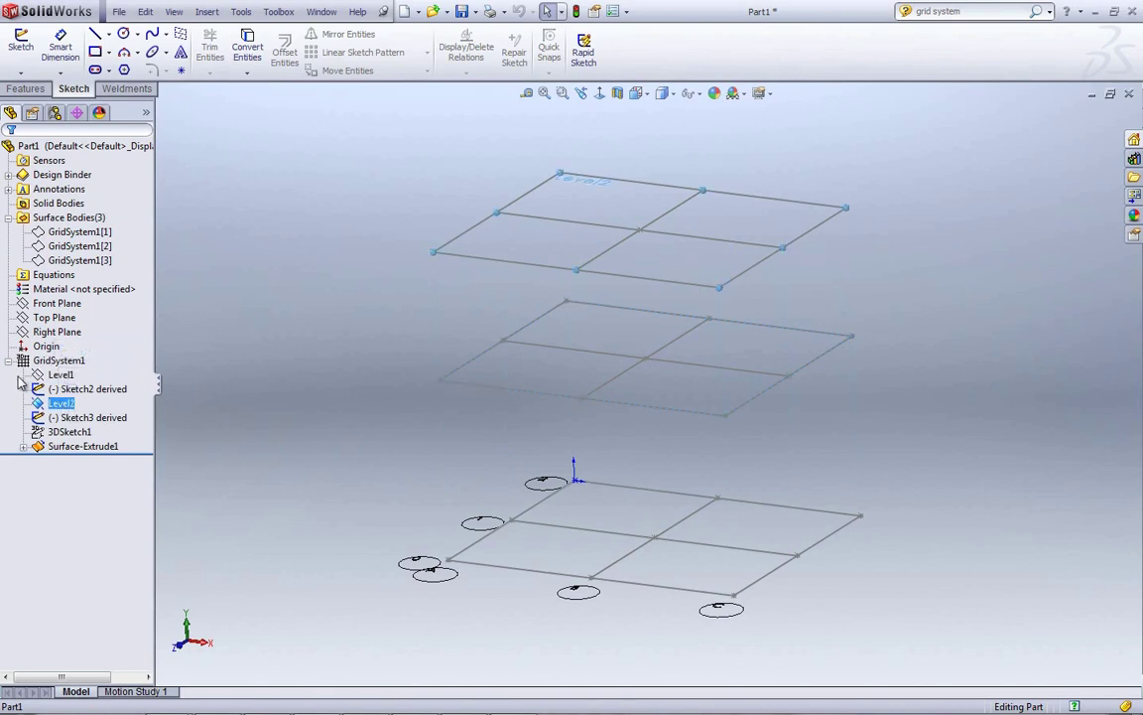
# Examine the grid system's 3DSketch1 and Surface-Extrude1, including the sketch beneath the surface extrusion
pyautogui.click(71, 432)
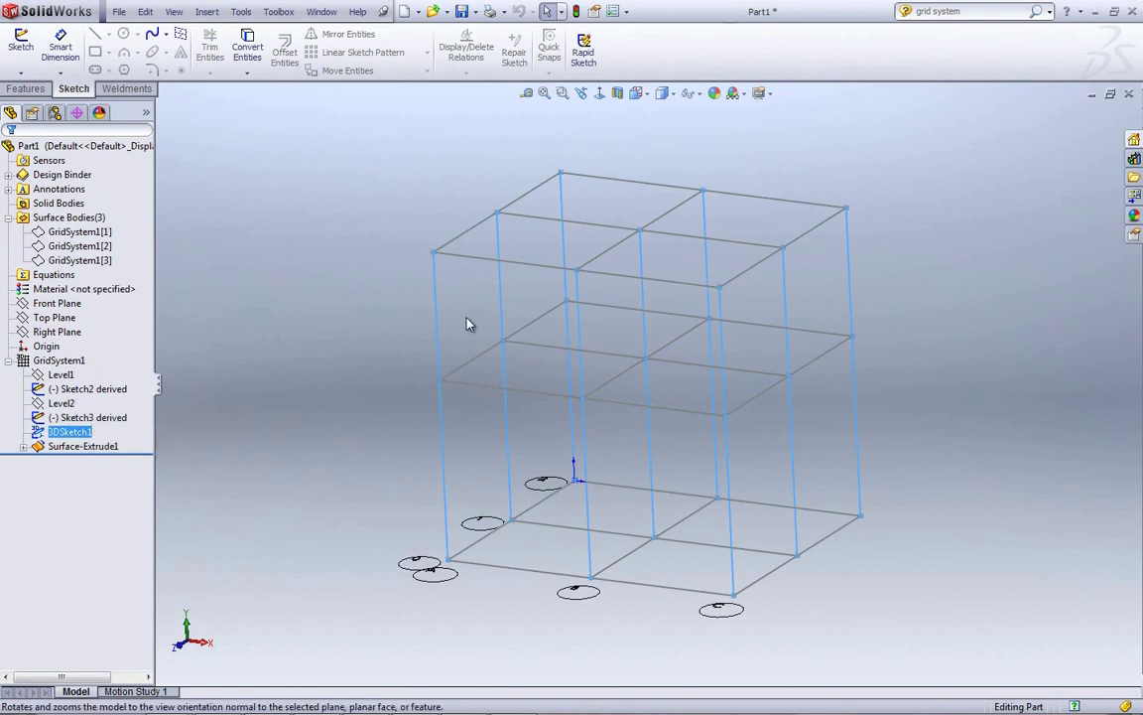
pyautogui.click(82, 446)
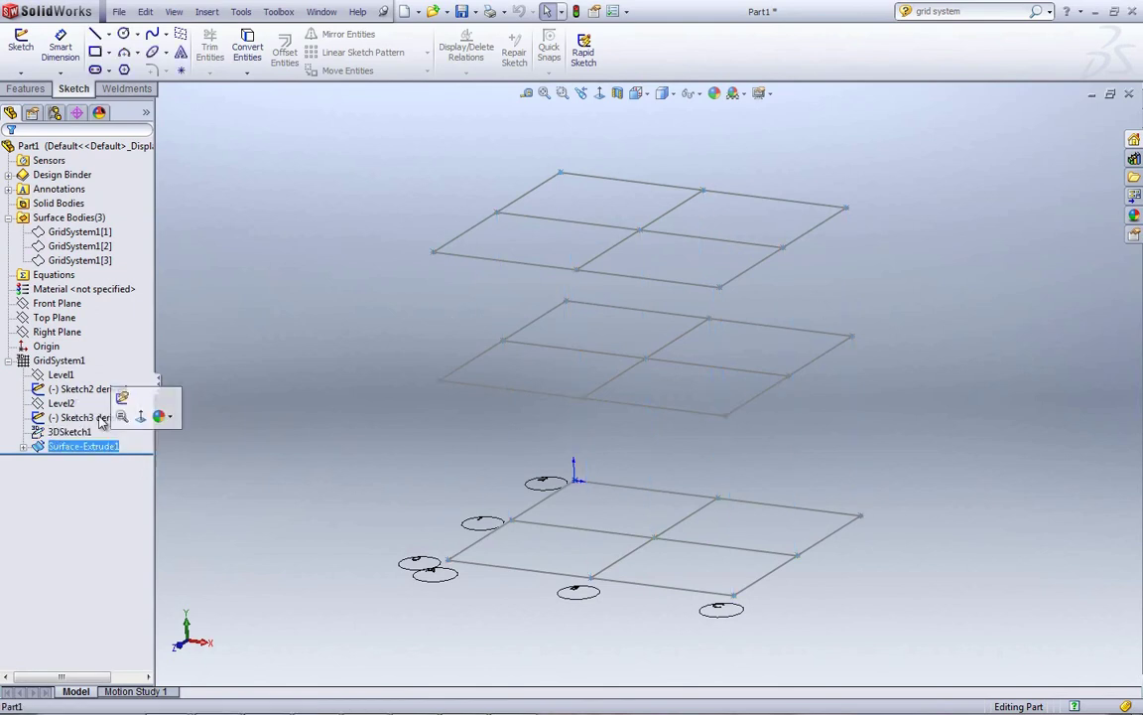
pyautogui.click(23, 446)
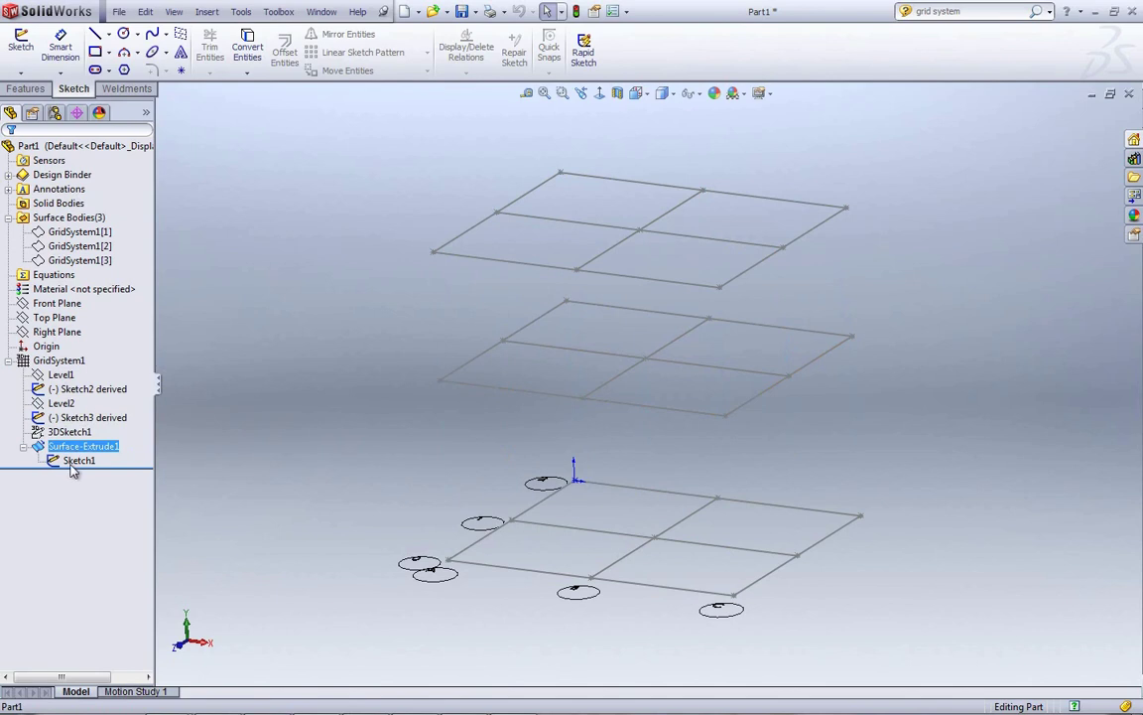
pyautogui.click(23, 446)
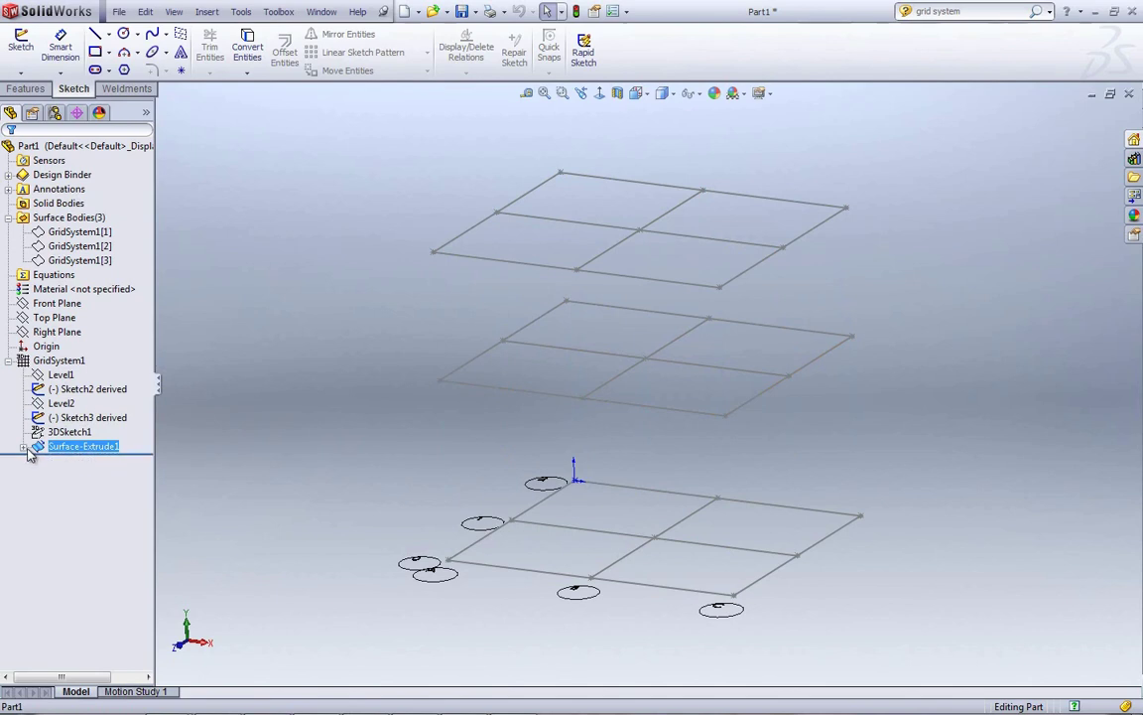
pyautogui.click(209, 384)
# View GridSystem1's grid components separately and highlight its Level1 and Level2 planes together with 3DSketch1
pyautogui.rightClick(60, 361)
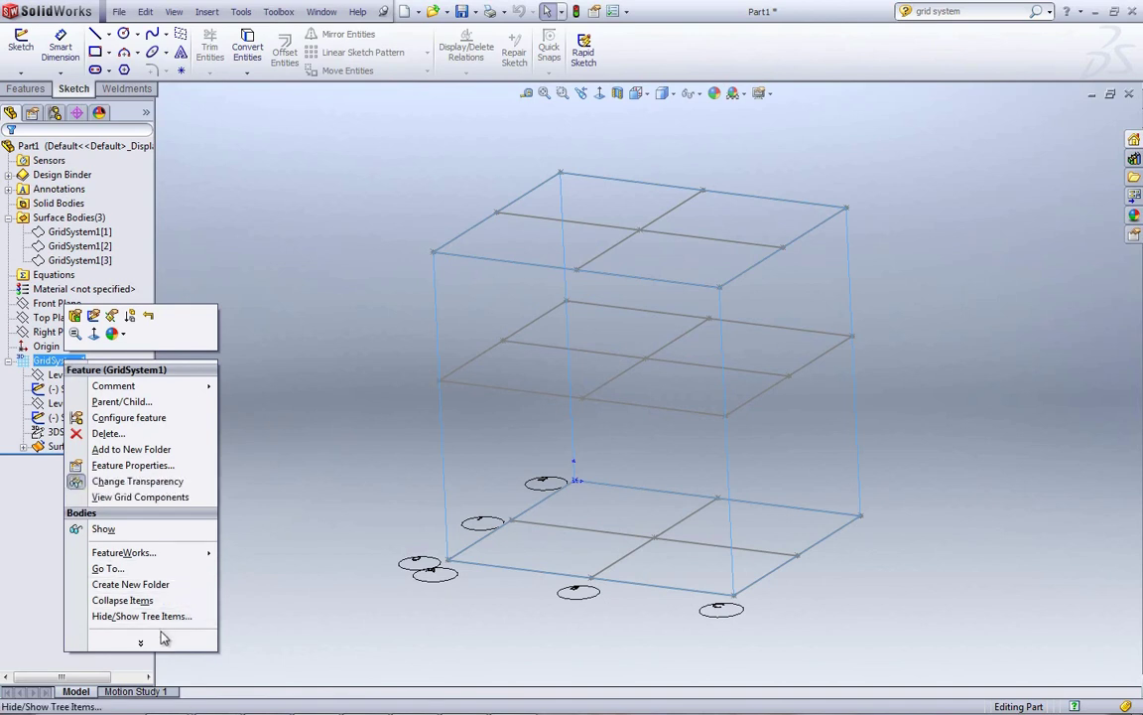
pyautogui.click(140, 497)
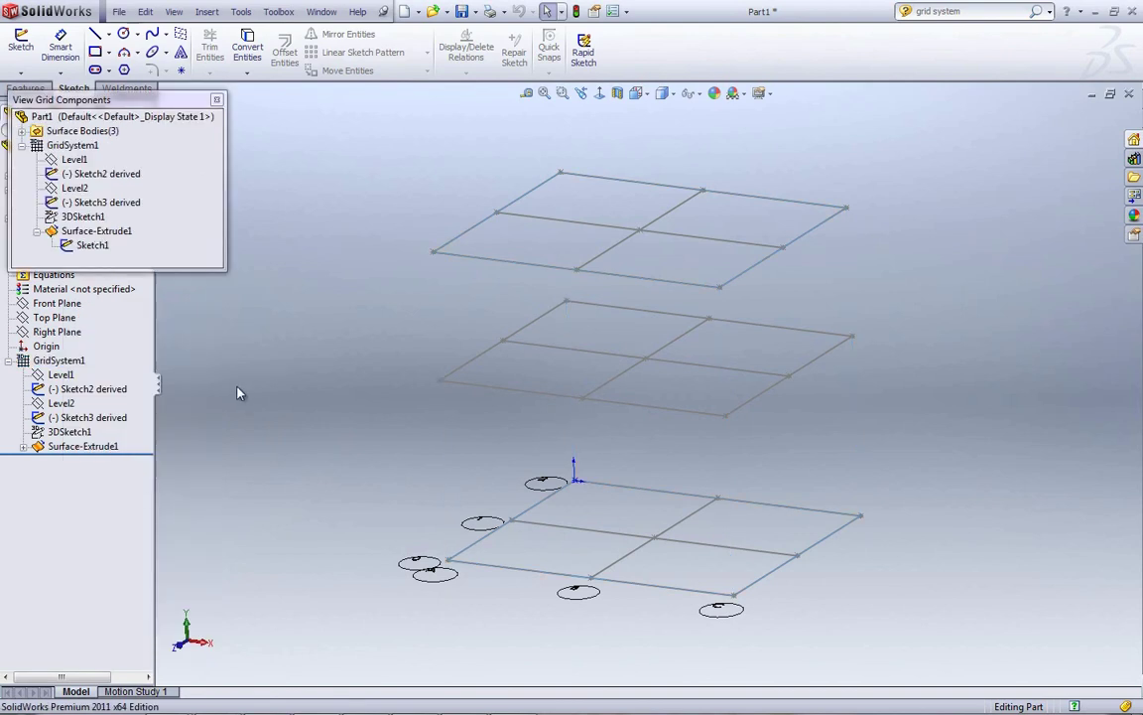
pyautogui.moveTo(123, 100); pyautogui.dragTo(300, 156)
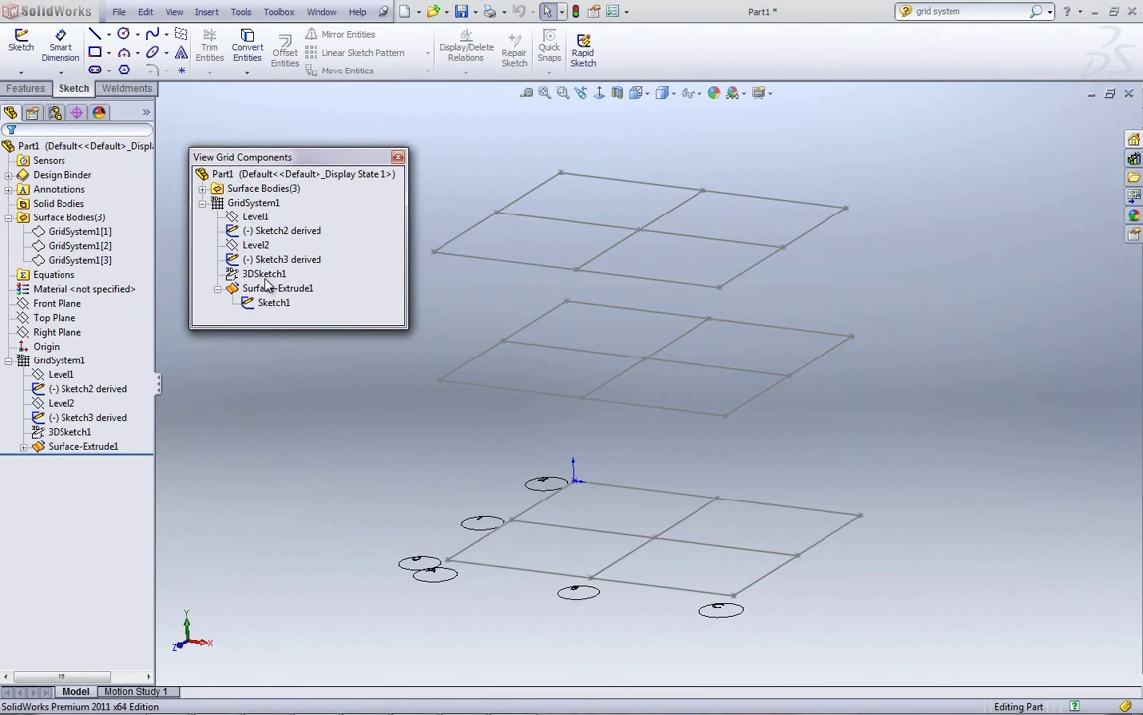
pyautogui.click(262, 272)
pyautogui.click(250, 249)
pyautogui.click(255, 217)
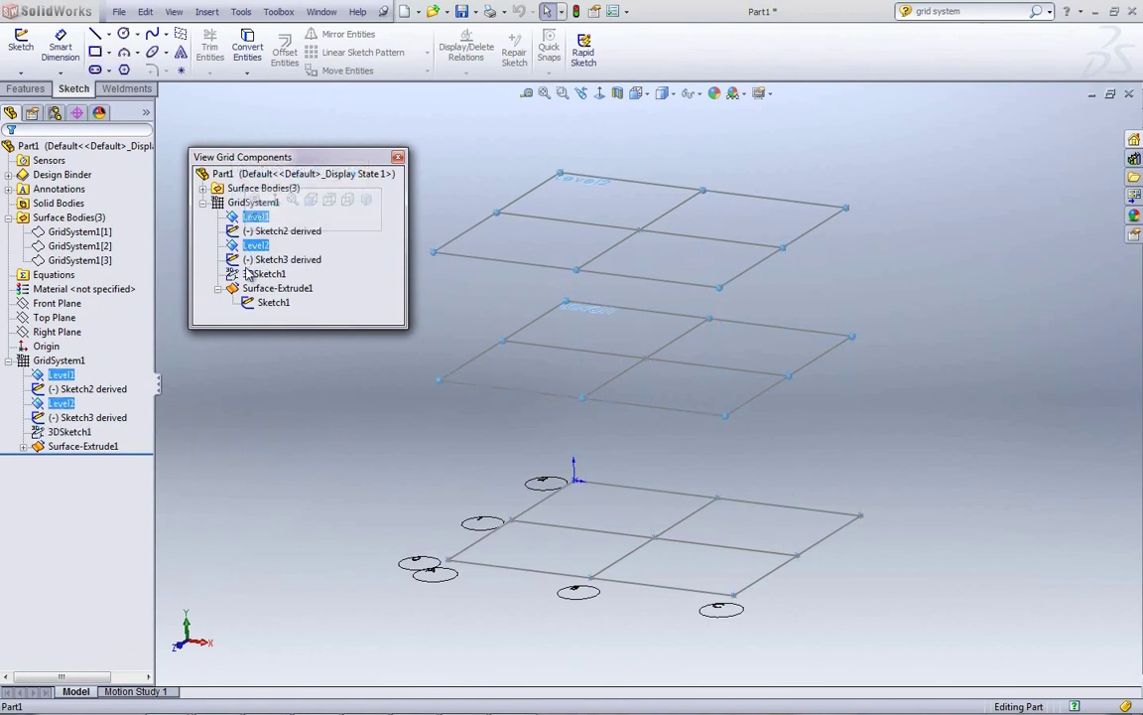
pyautogui.keyDown('ctrl'); pyautogui.click(250, 246); pyautogui.keyUp('ctrl')
pyautogui.keyDown('ctrl'); pyautogui.click(248, 274); pyautogui.keyUp('ctrl')
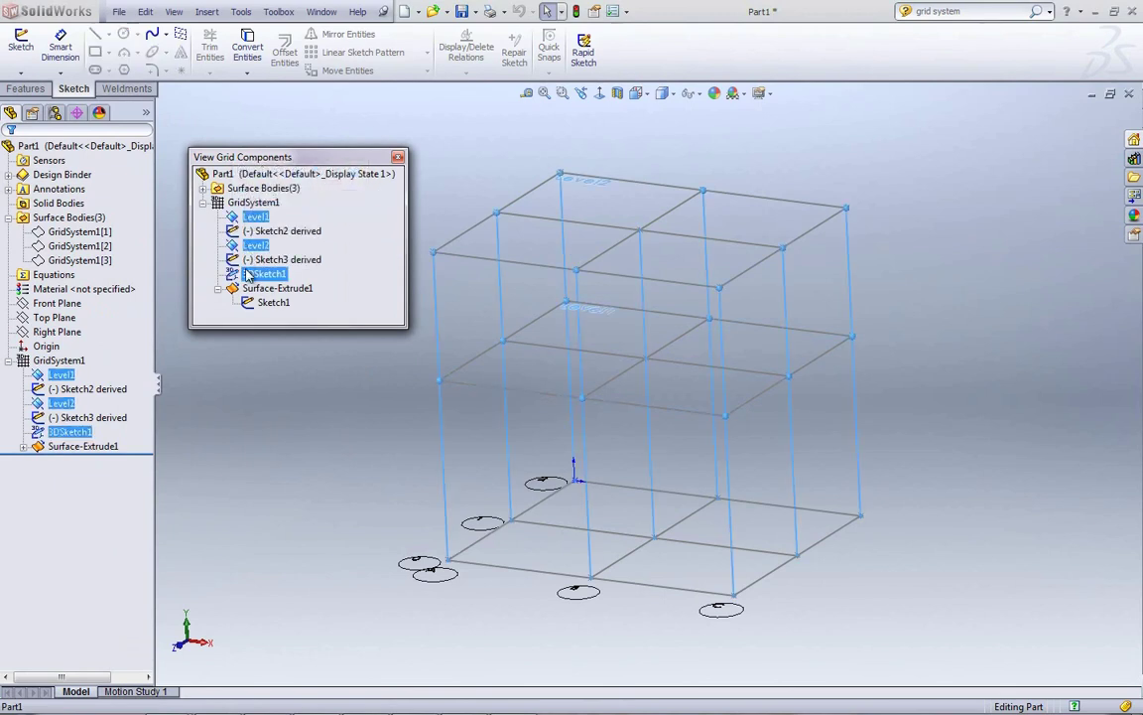
pyautogui.click(355, 449)
pyautogui.click(398, 157)
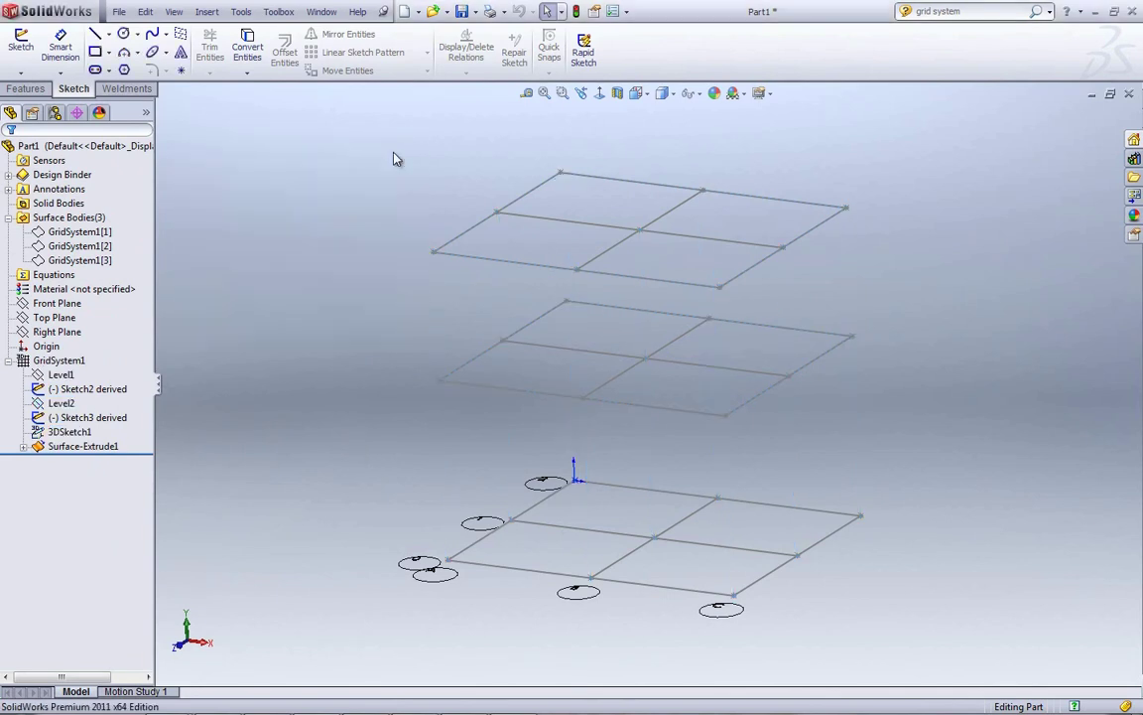
# Make the part a weldment and show the grid system's 3D sketch of vertical lines
pyautogui.click(134, 89)
pyautogui.click(59, 54)
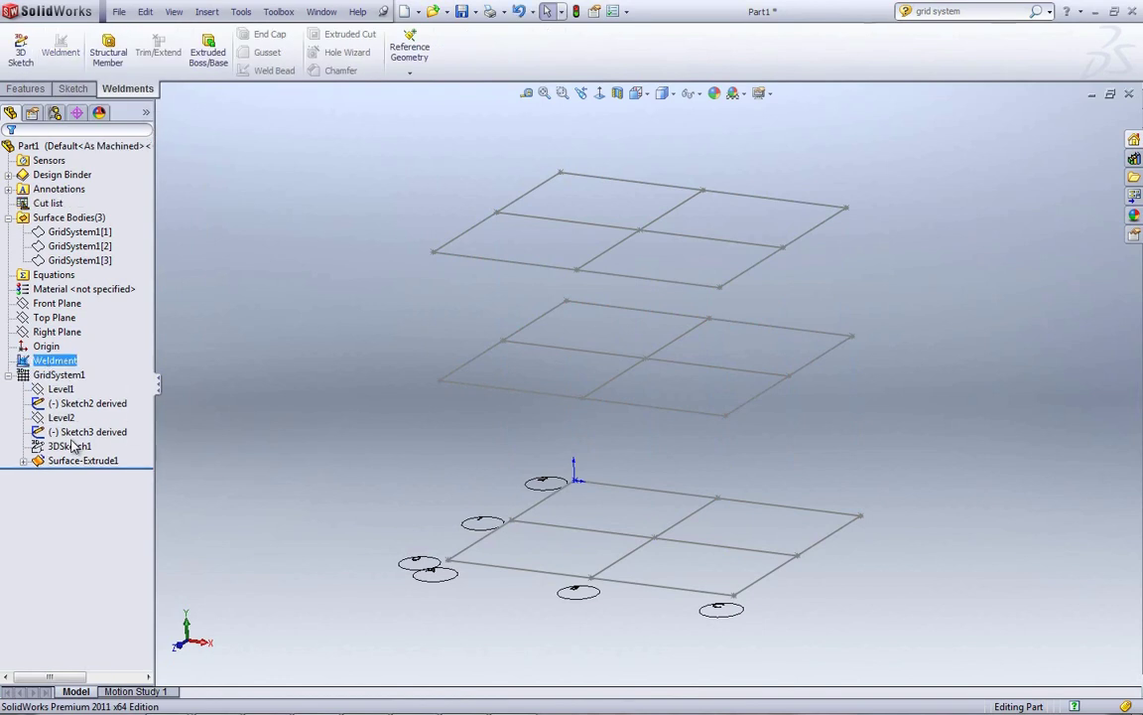
pyautogui.rightClick(72, 445)
pyautogui.click(153, 468)
pyautogui.click(309, 400)
pyautogui.moveTo(536, 427); pyautogui.dragTo(600, 466, button='middle')
# Start a structural member along one outer edge of the top level, using ansi inch pipe in size 1.5 sch 40
pyautogui.click(109, 52)
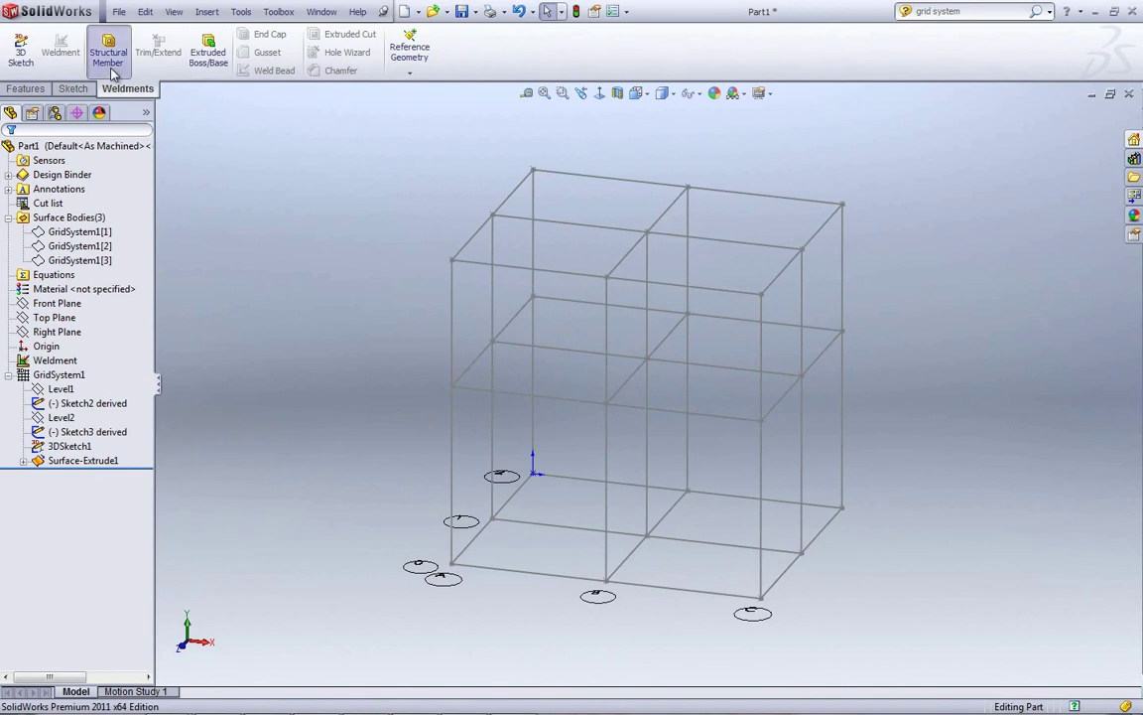
pyautogui.click(463, 250)
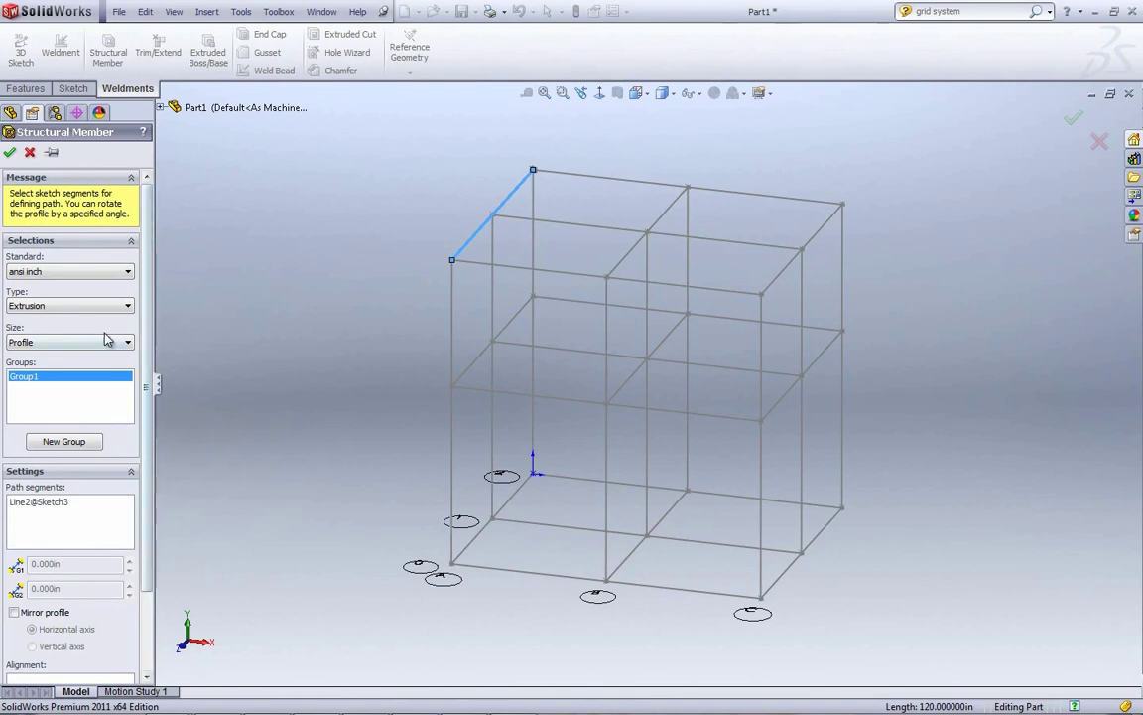
pyautogui.click(76, 307)
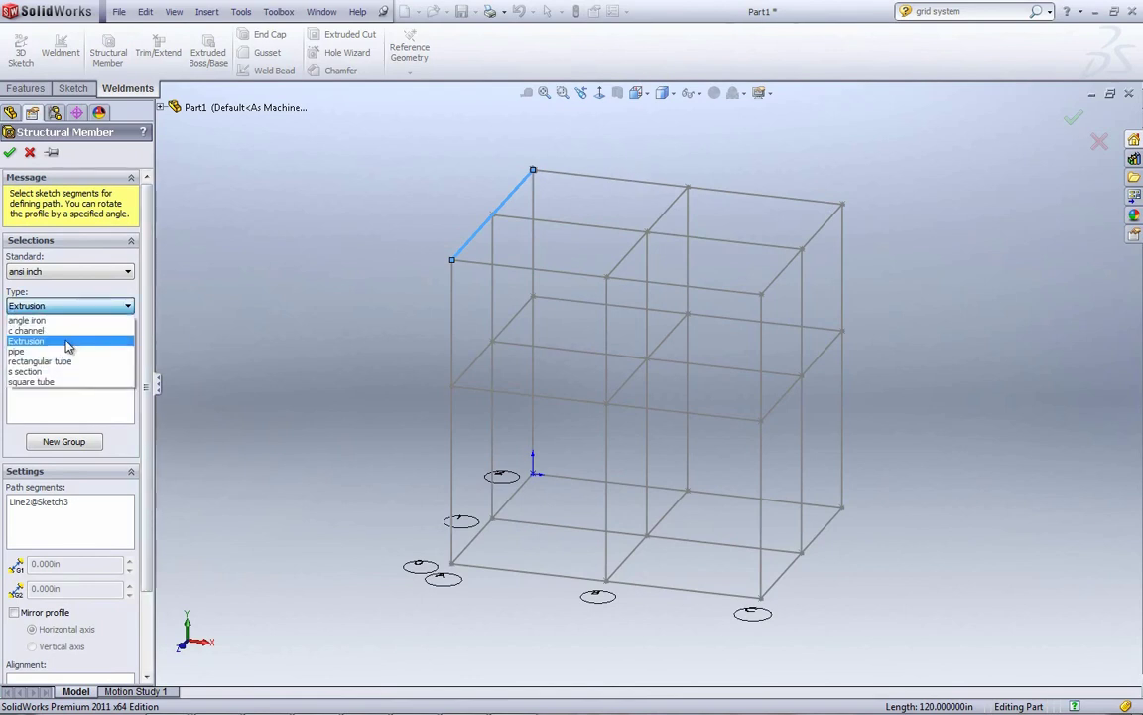
pyautogui.click(66, 352)
pyautogui.click(68, 341)
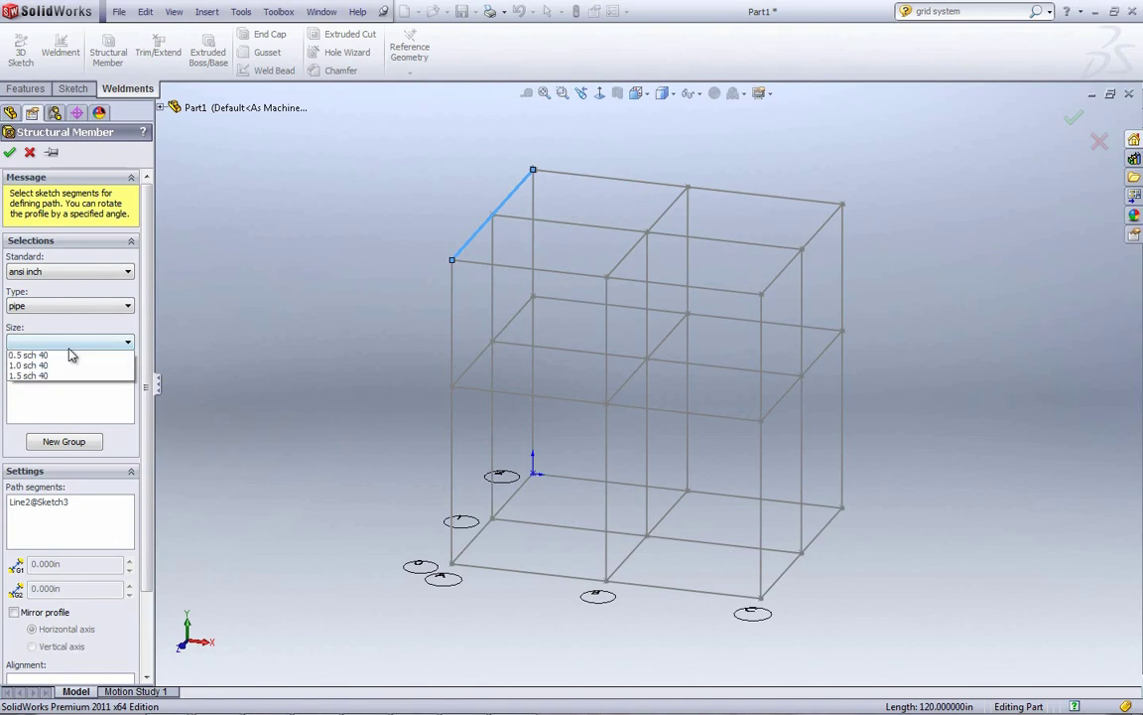
pyautogui.click(44, 358)
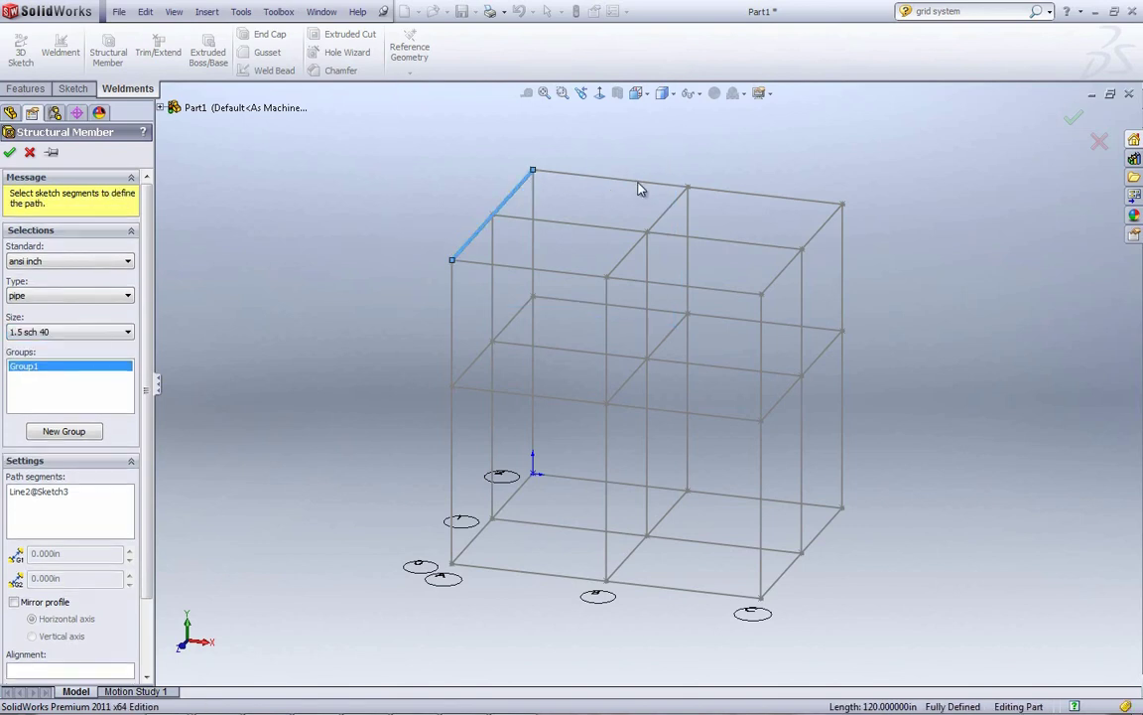
# Add the three remaining outer edges of the top level to the structural member's first group
pyautogui.click(588, 182)
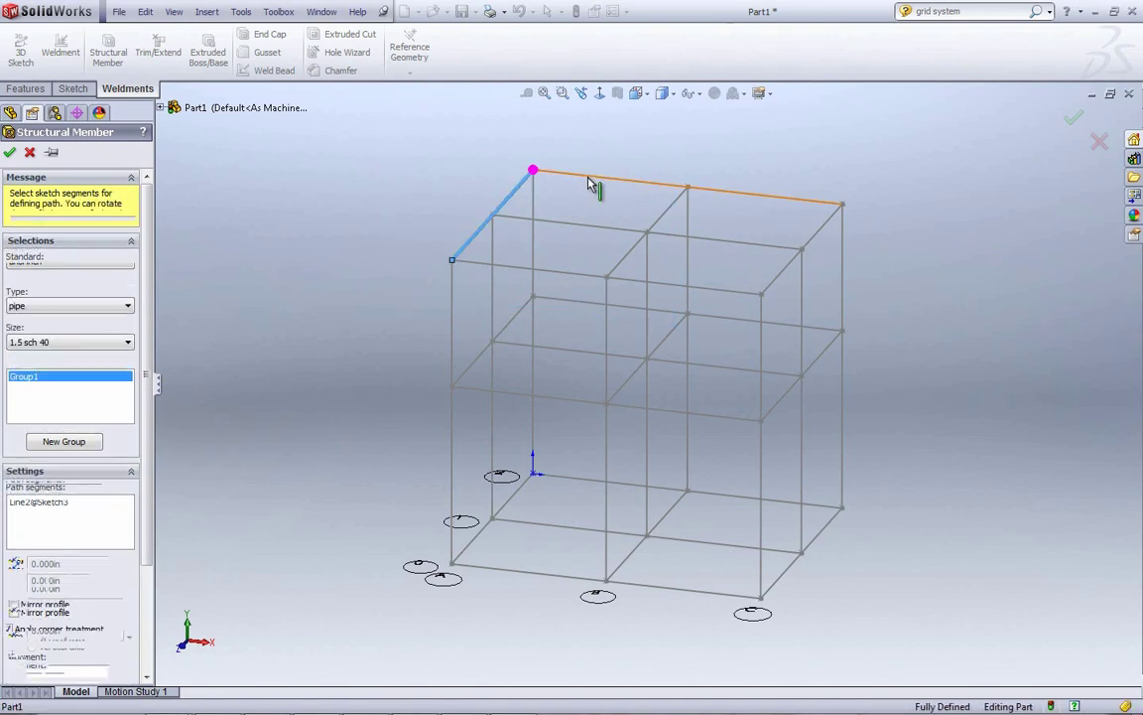
pyautogui.click(823, 239)
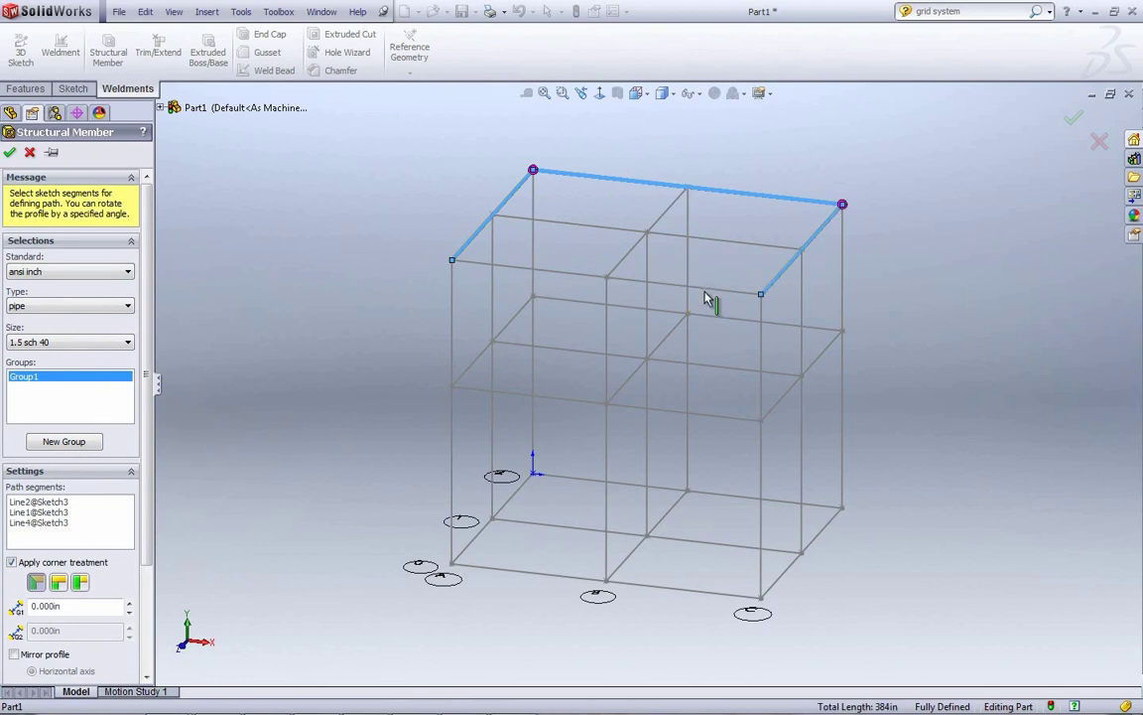
pyautogui.click(665, 290)
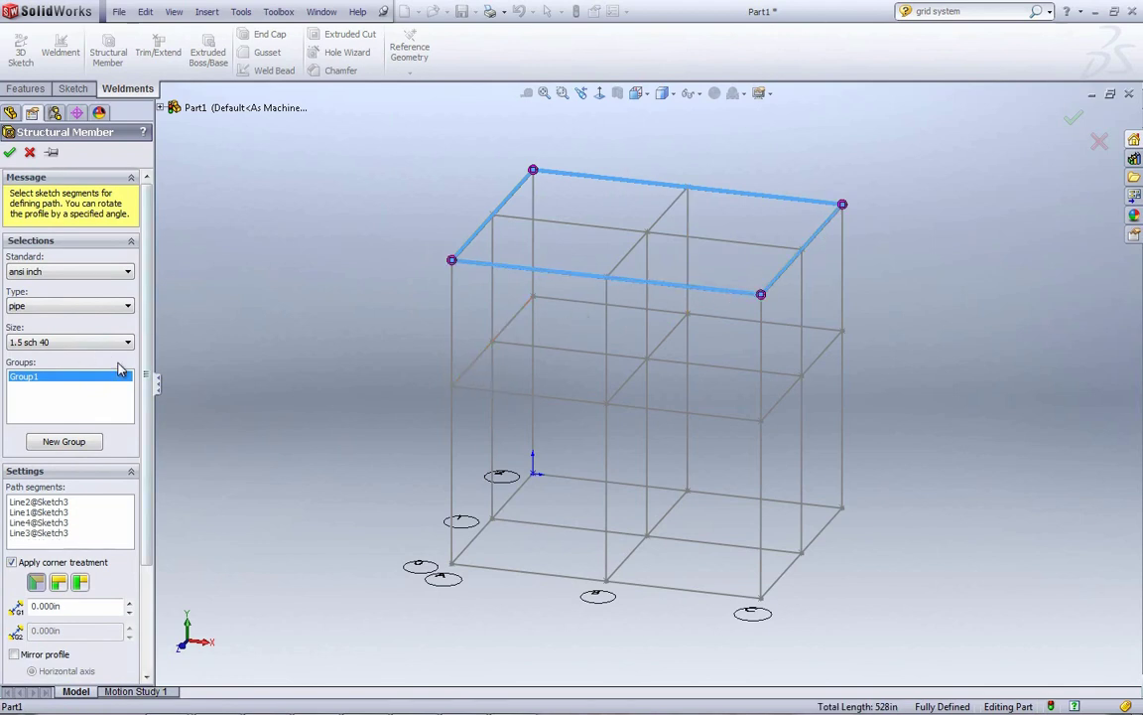
# Add the two stacked vertical lines at one outer corner as a second group and create the structural member
pyautogui.click(64, 441)
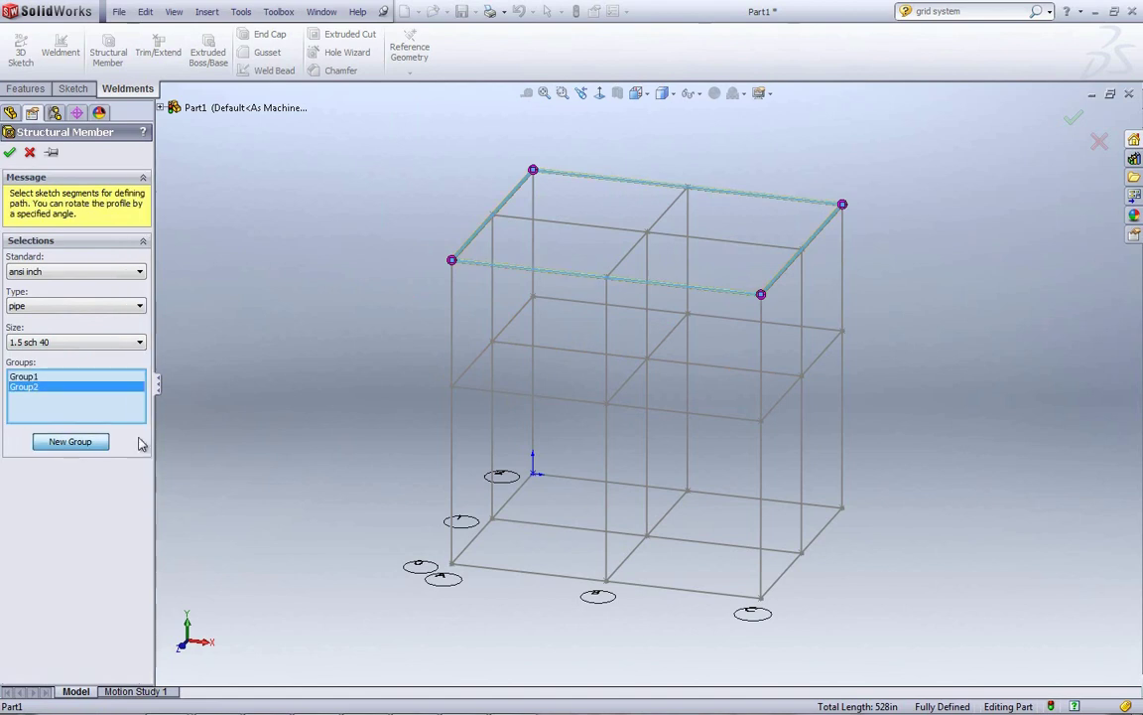
pyautogui.click(452, 327)
pyautogui.click(452, 421)
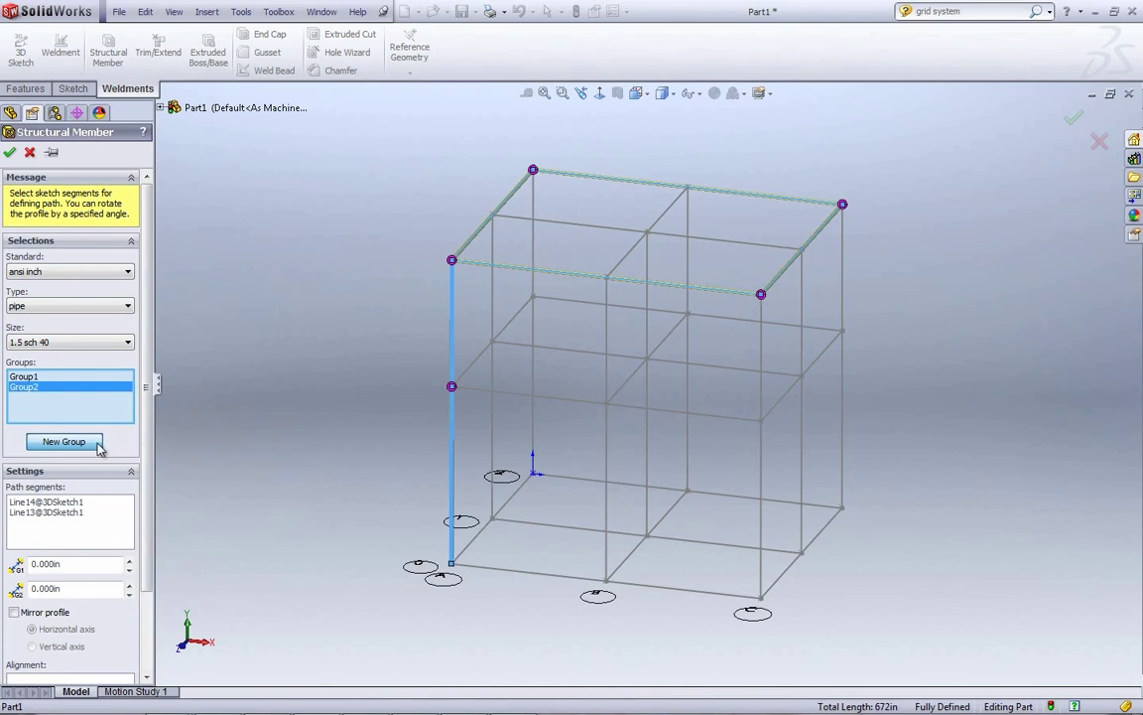
pyautogui.click(63, 441)
pyautogui.moveTo(685, 353); pyautogui.dragTo(567, 367, button='middle')
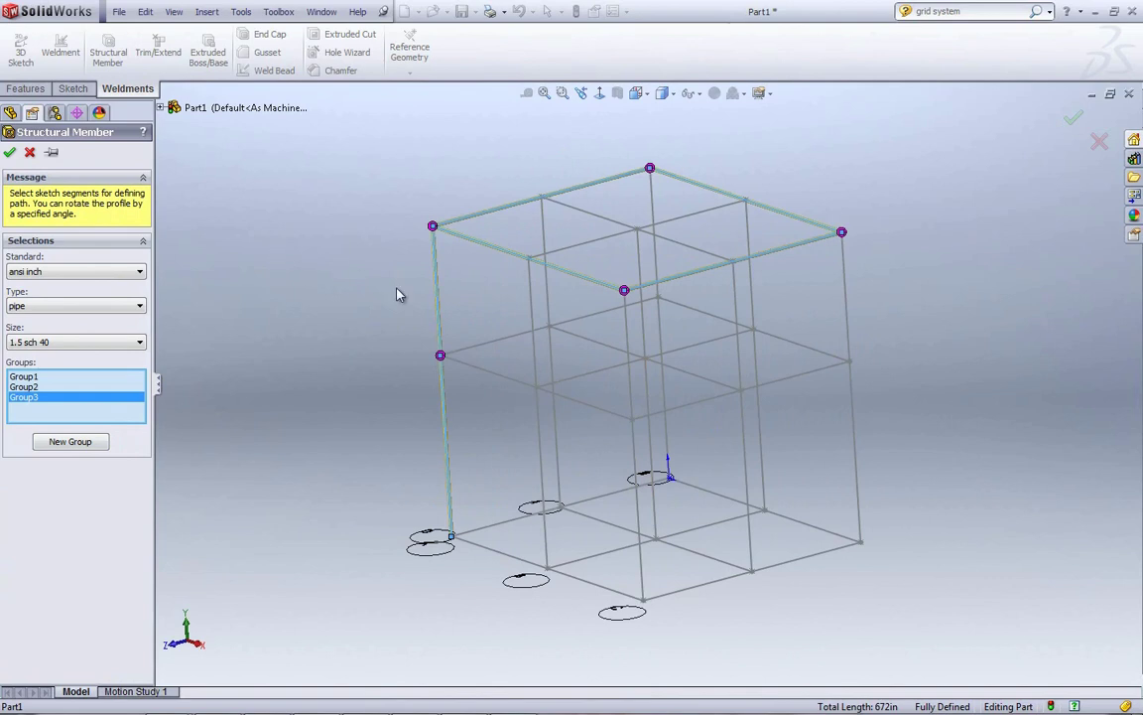
pyautogui.click(9, 152)
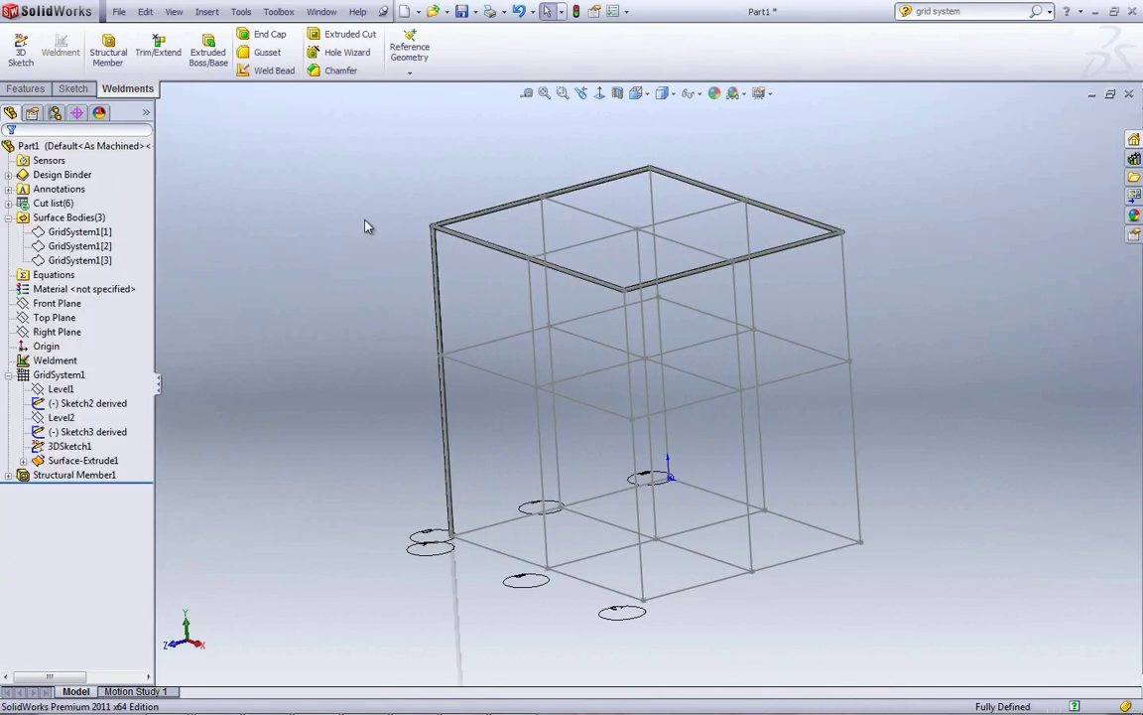
pyautogui.moveTo(903, 416); pyautogui.dragTo(955, 421, button='middle')
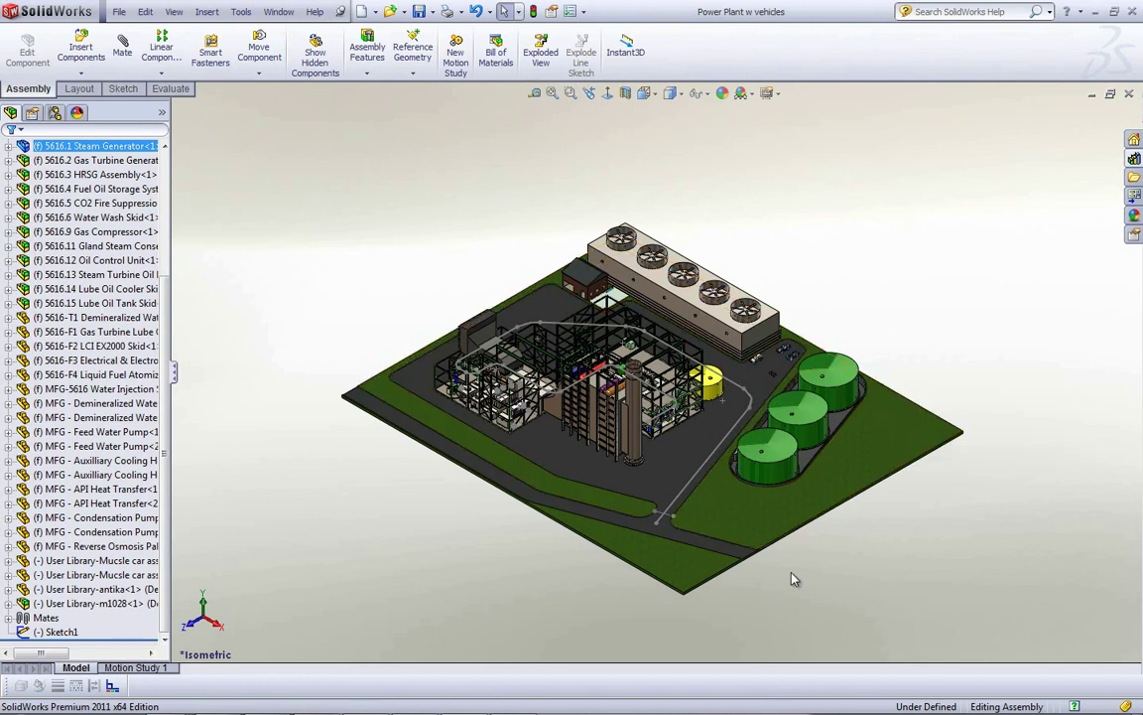
# Add a walk-through to the power plant assembly and use the paved ground face to define its up direction
pyautogui.click(77, 114)
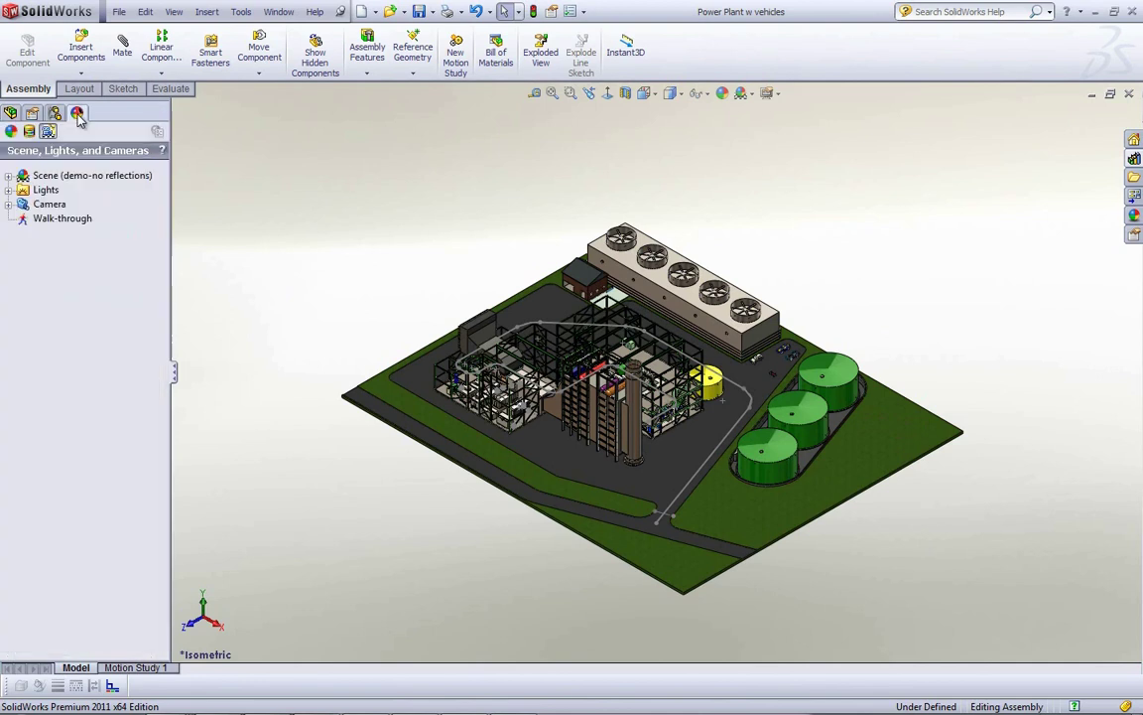
pyautogui.rightClick(59, 219)
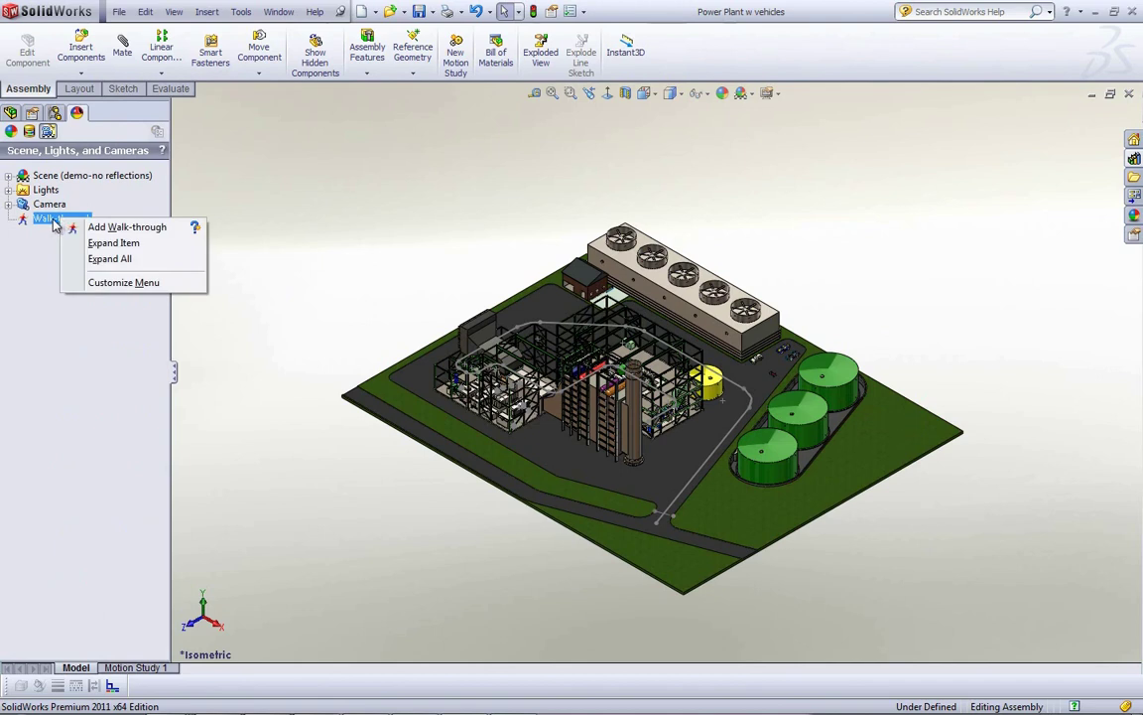
pyautogui.click(119, 227)
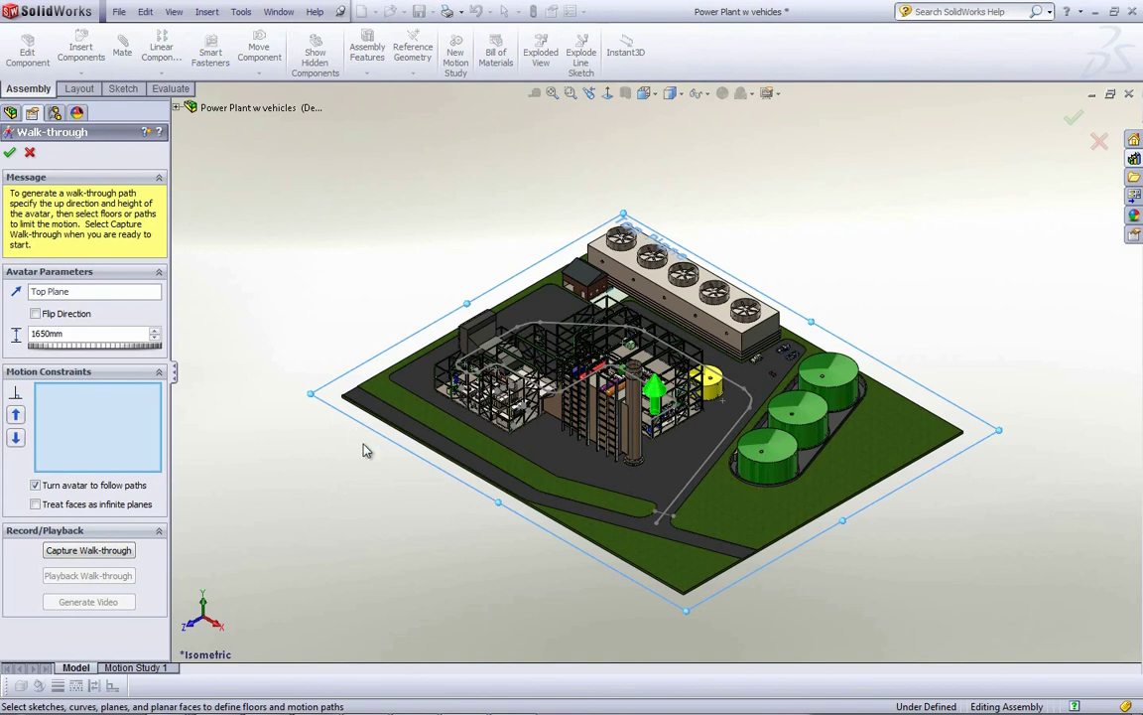
pyautogui.click(78, 296)
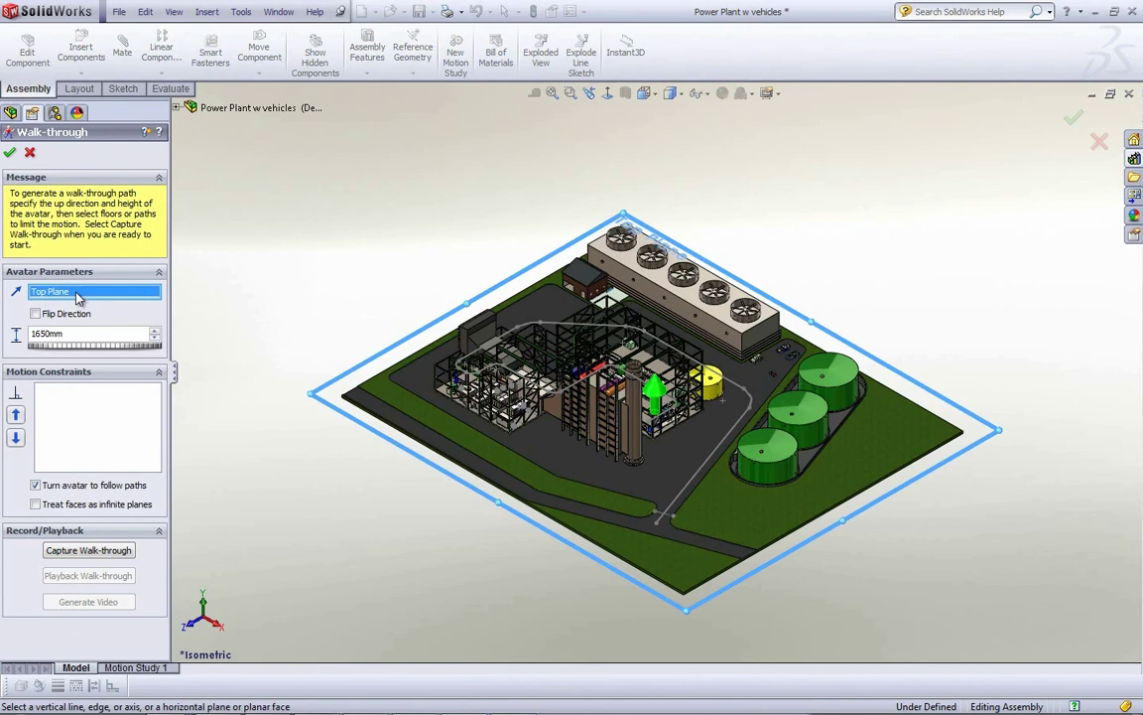
pyautogui.moveTo(638, 461); pyautogui.dragTo(735, 502, button='middle')
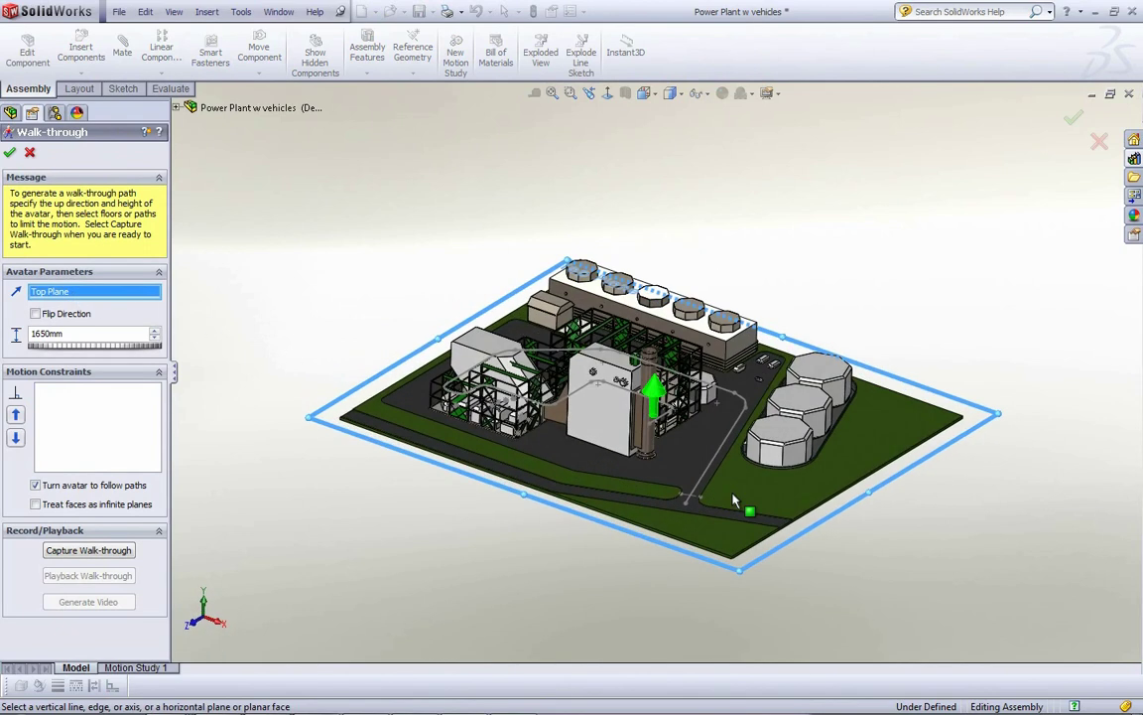
pyautogui.click(687, 458)
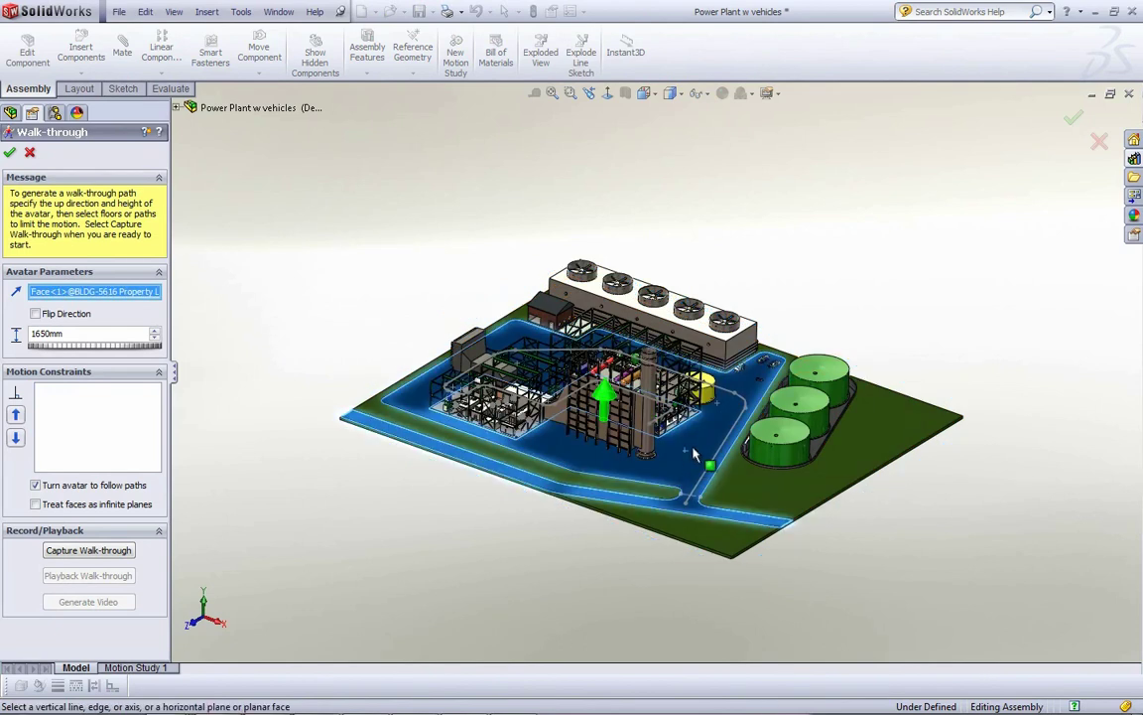
# Set the walk-through avatar's height to 6 ft
pyautogui.doubleClick(72, 334)
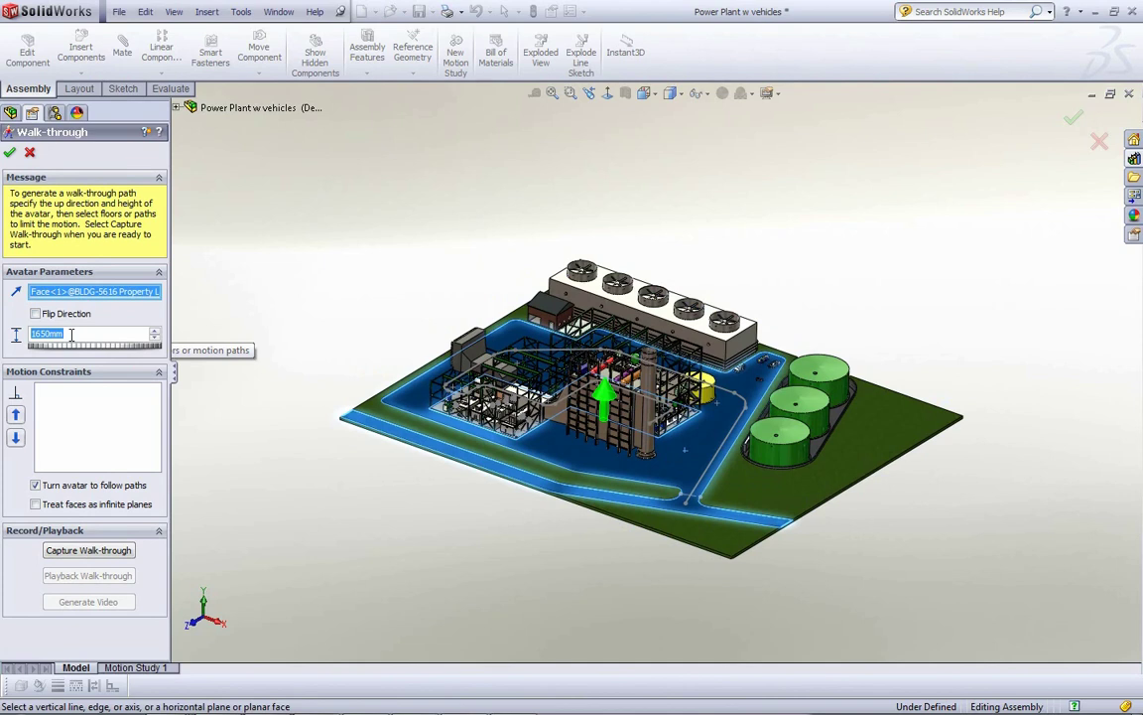
pyautogui.write('6ft')
pyautogui.press('Return')
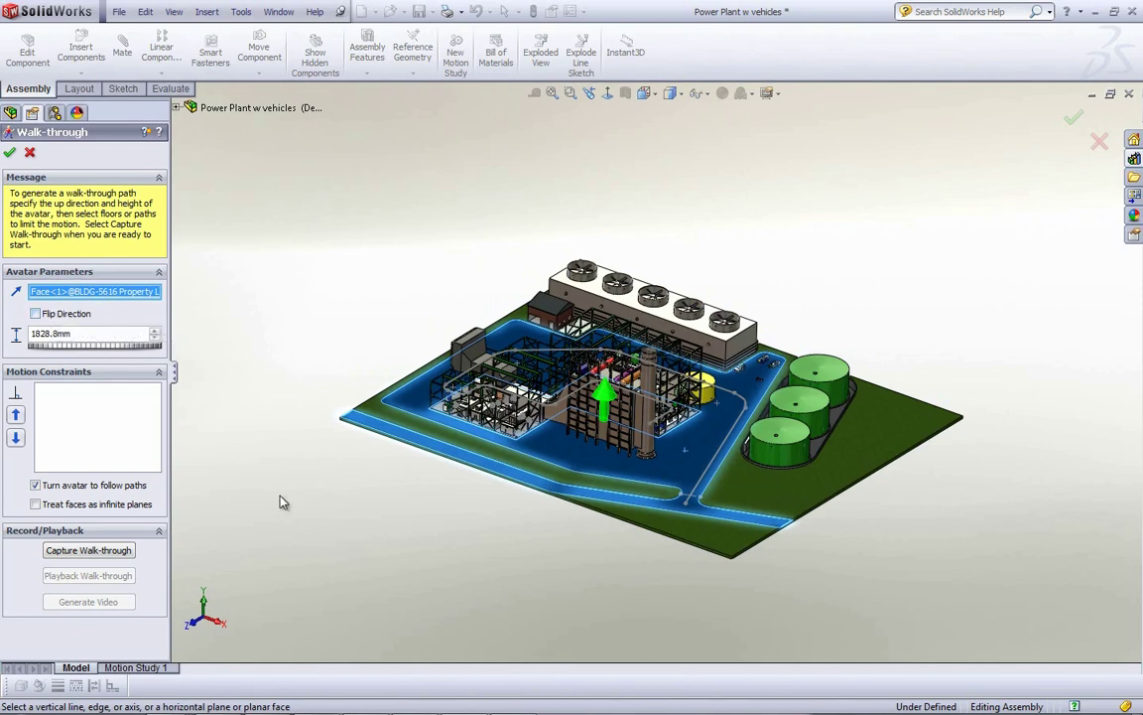
# Add the paved ground face as a motion constraint for the walk-through
pyautogui.click(129, 402)
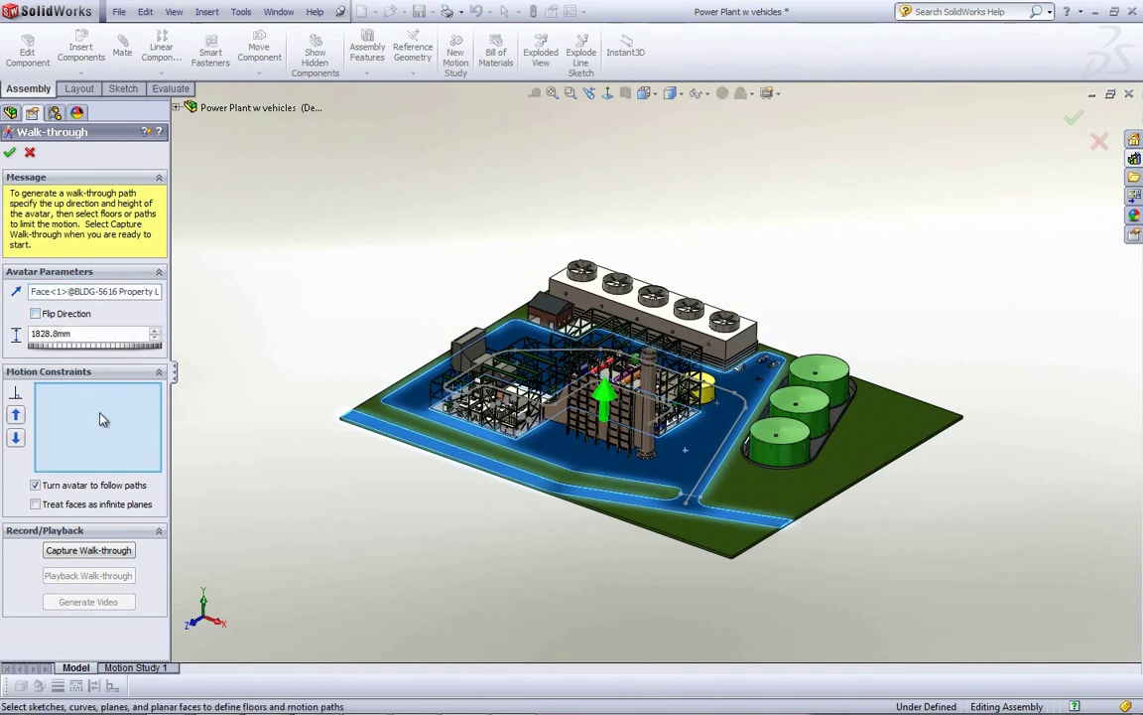
pyautogui.scroll(-3, 688, 469)
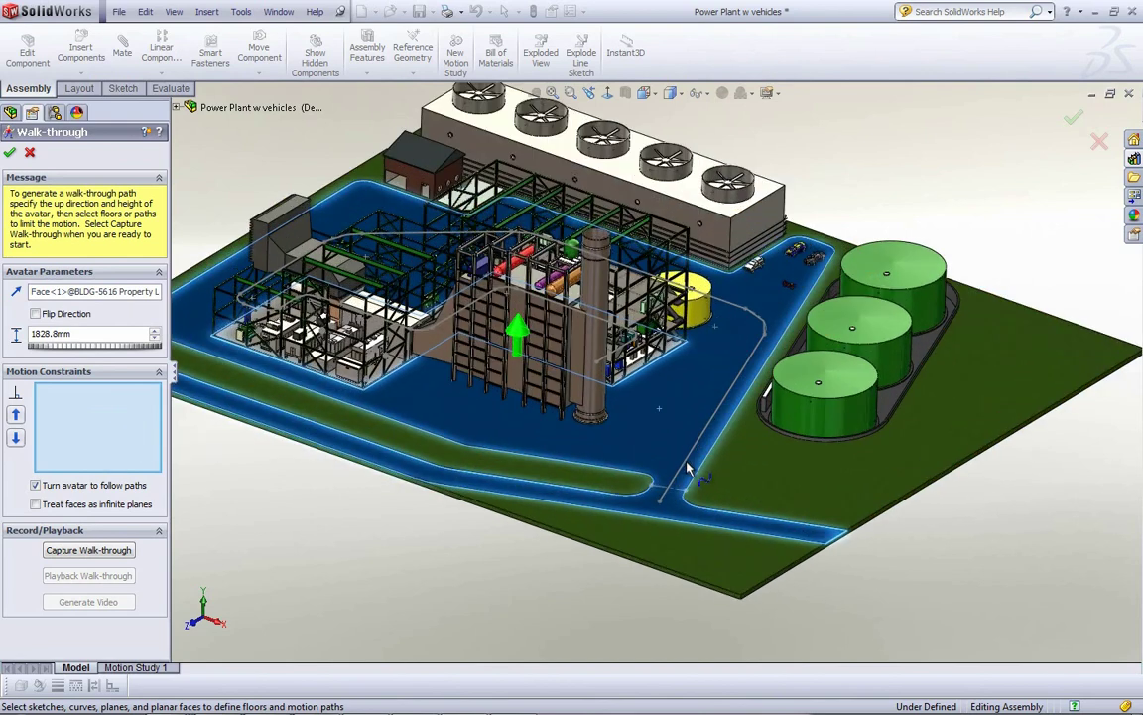
pyautogui.click(645, 452)
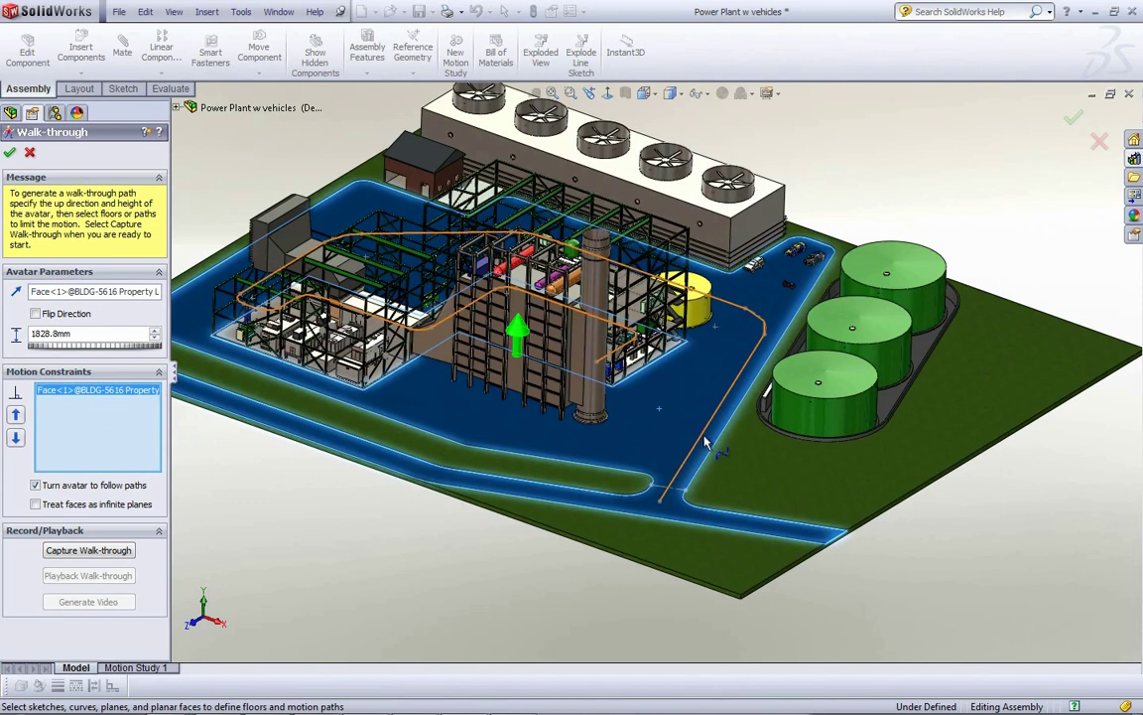
# Add the spline path around the site as a motion constraint and start capturing the walk-through
pyautogui.click(685, 464)
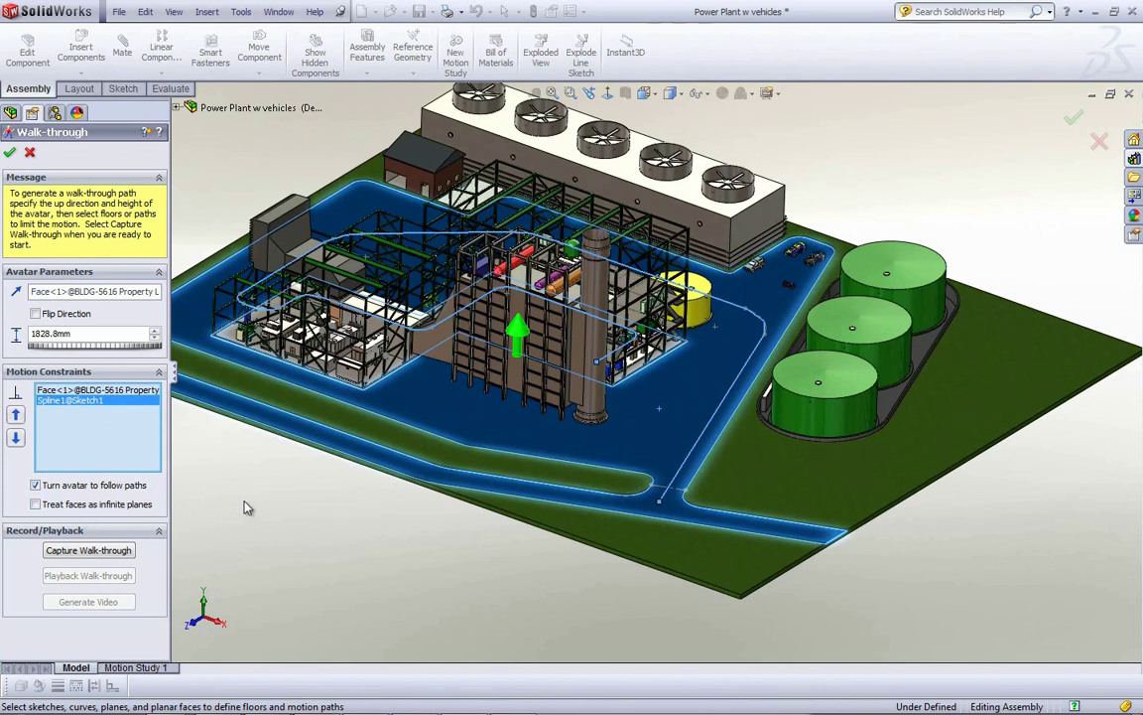
pyautogui.click(77, 555)
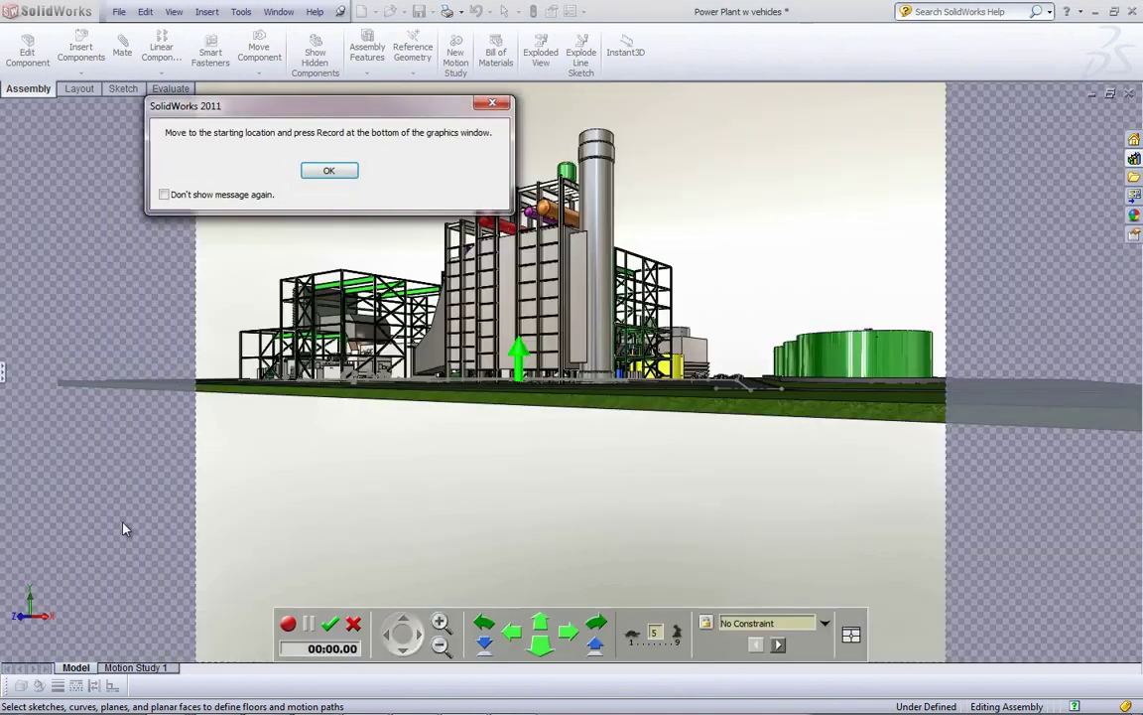
pyautogui.click(329, 170)
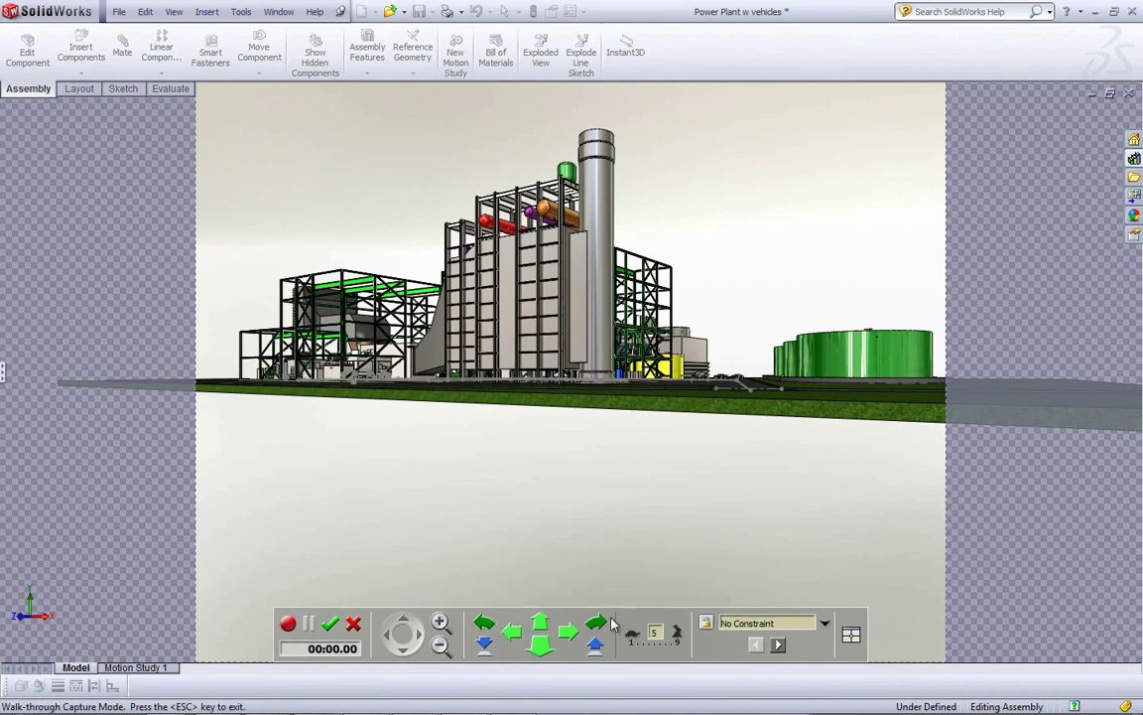
# Try moving the avatar forward and backward in front of the power plant
pyautogui.click(541, 623)
pyautogui.click(541, 624)
pyautogui.click(541, 647)
pyautogui.click(541, 647)
pyautogui.click(541, 650)
pyautogui.click(541, 650)
pyautogui.click(541, 650)
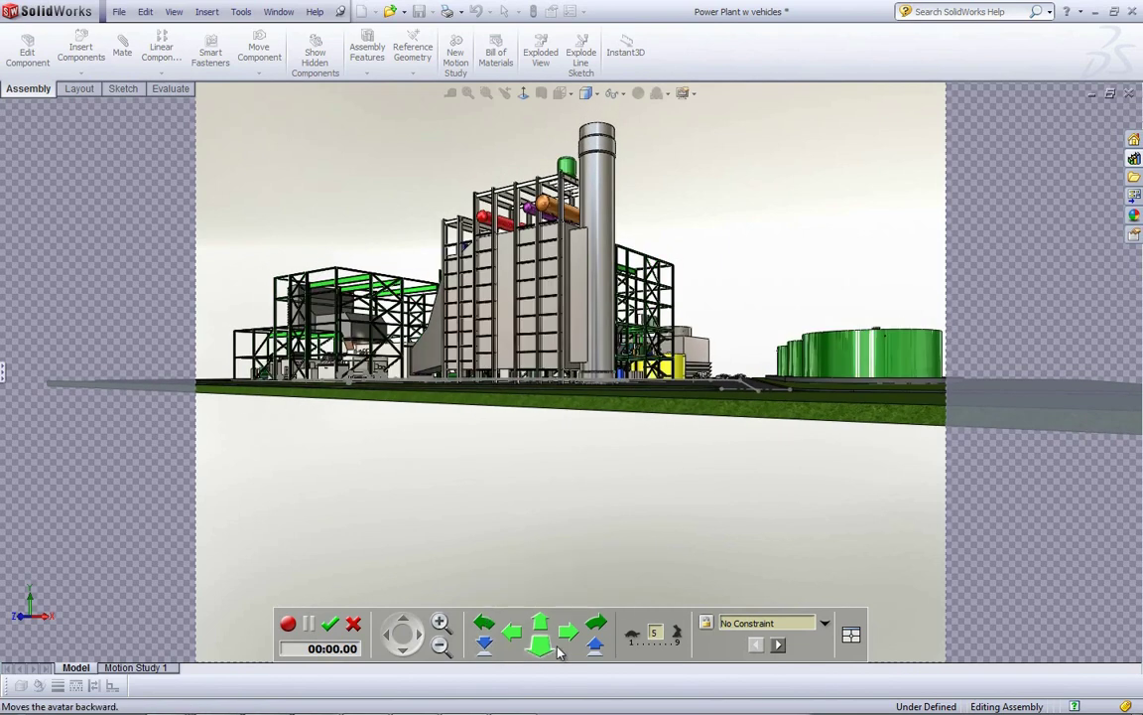
# Raise the avatar above the ground to view the plant and its roads from a higher position
pyautogui.click(594, 646)
pyautogui.click(595, 646)
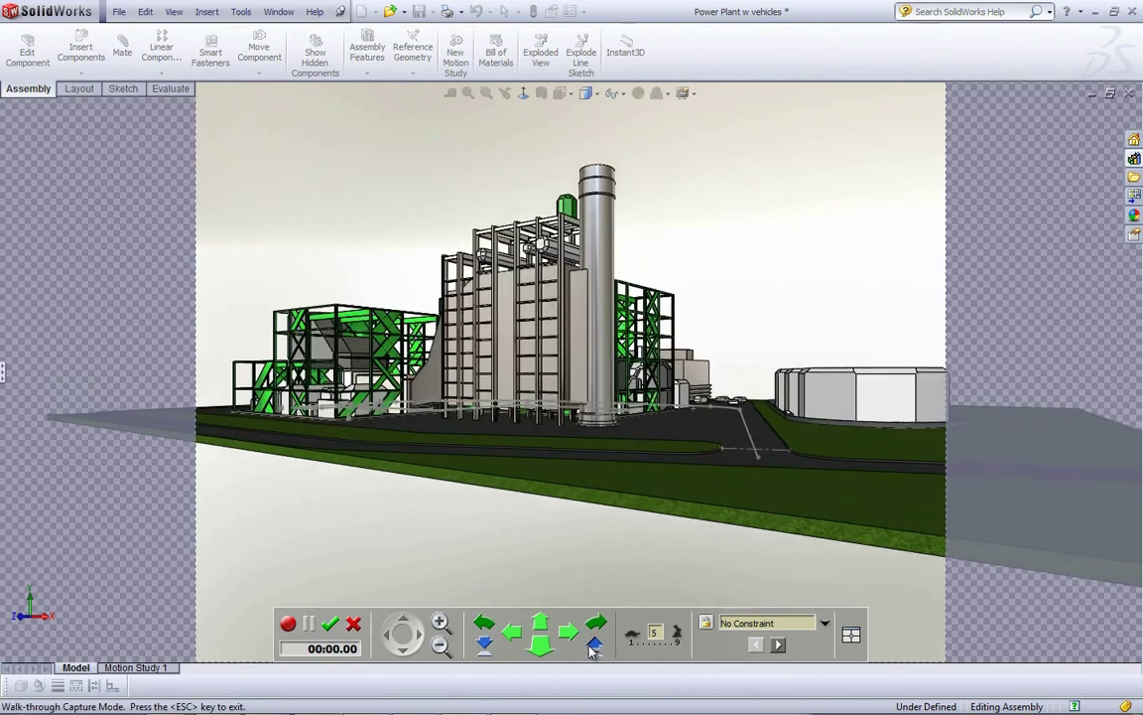
pyautogui.click(595, 647)
pyautogui.click(594, 646)
pyautogui.click(594, 646)
# Advance the avatar towards the plant and turn it right towards the three storage tanks
pyautogui.click(542, 635)
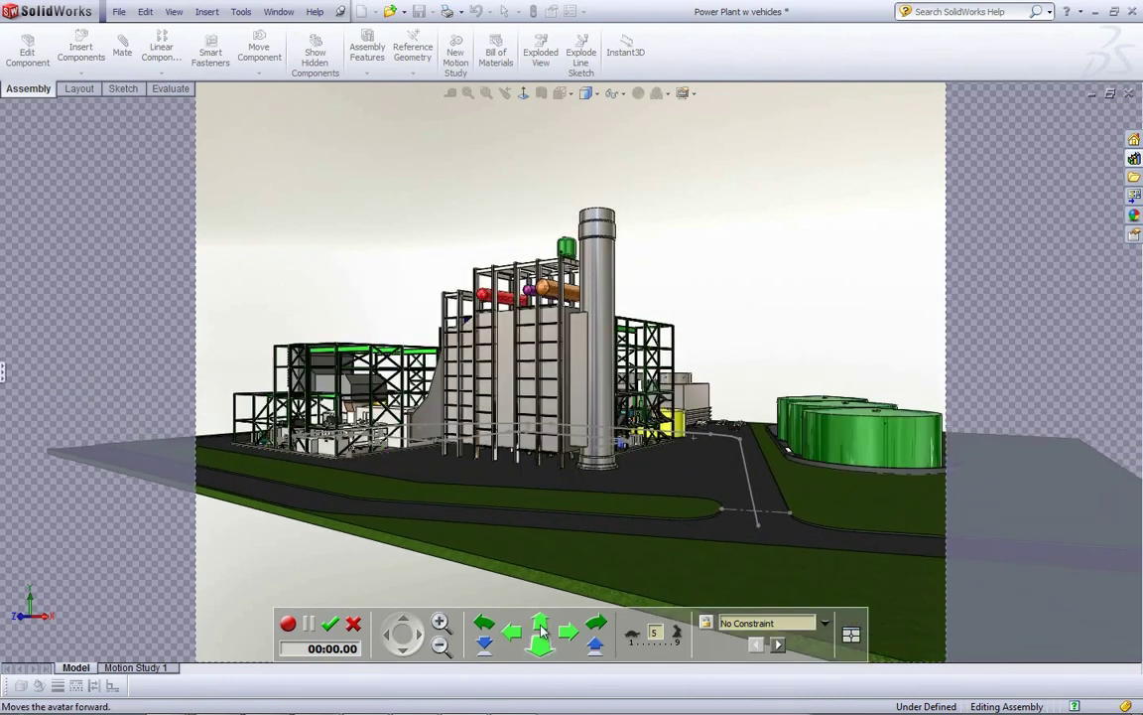
pyautogui.click(544, 636)
pyautogui.click(546, 634)
pyautogui.click(549, 633)
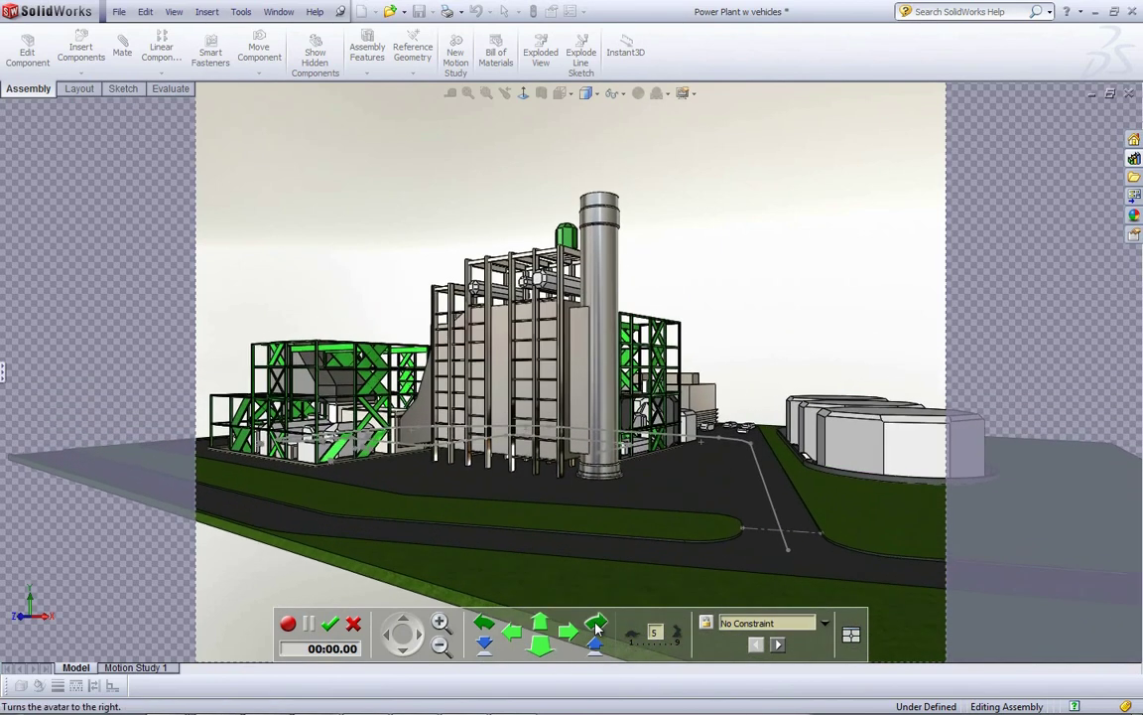
pyautogui.click(597, 626)
pyautogui.click(597, 626)
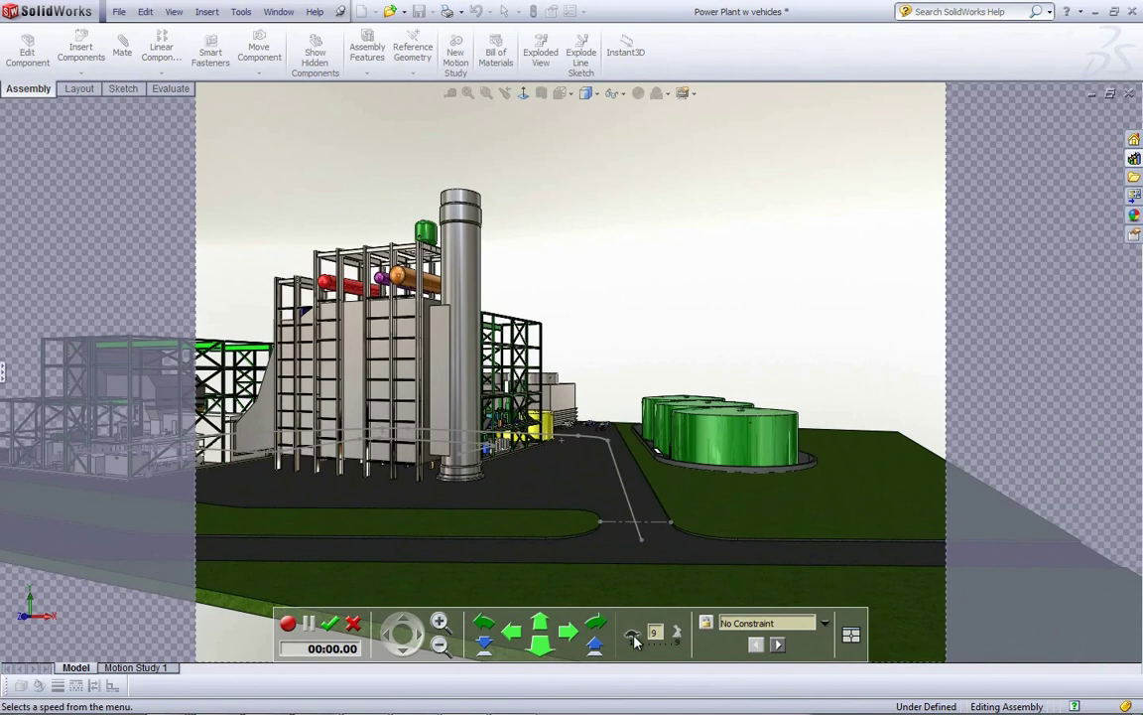
# Set the walk-through speed to 8, then move the avatar towards the tall stack and turn it left
pyautogui.click(629, 635)
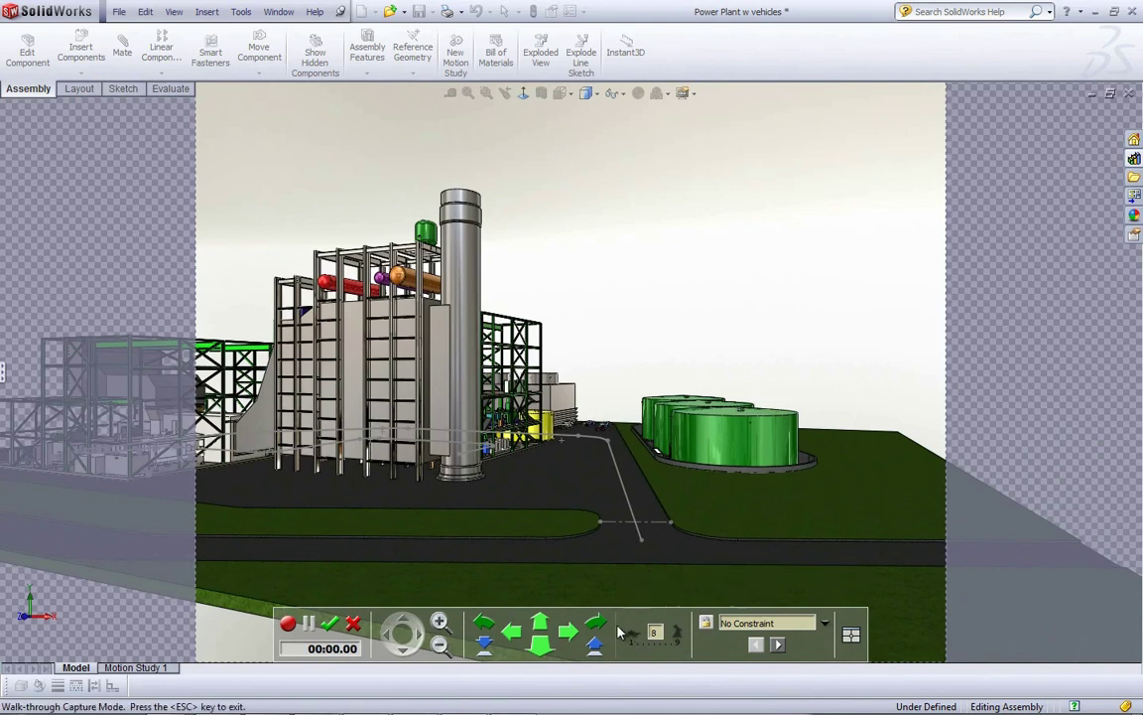
pyautogui.click(543, 626)
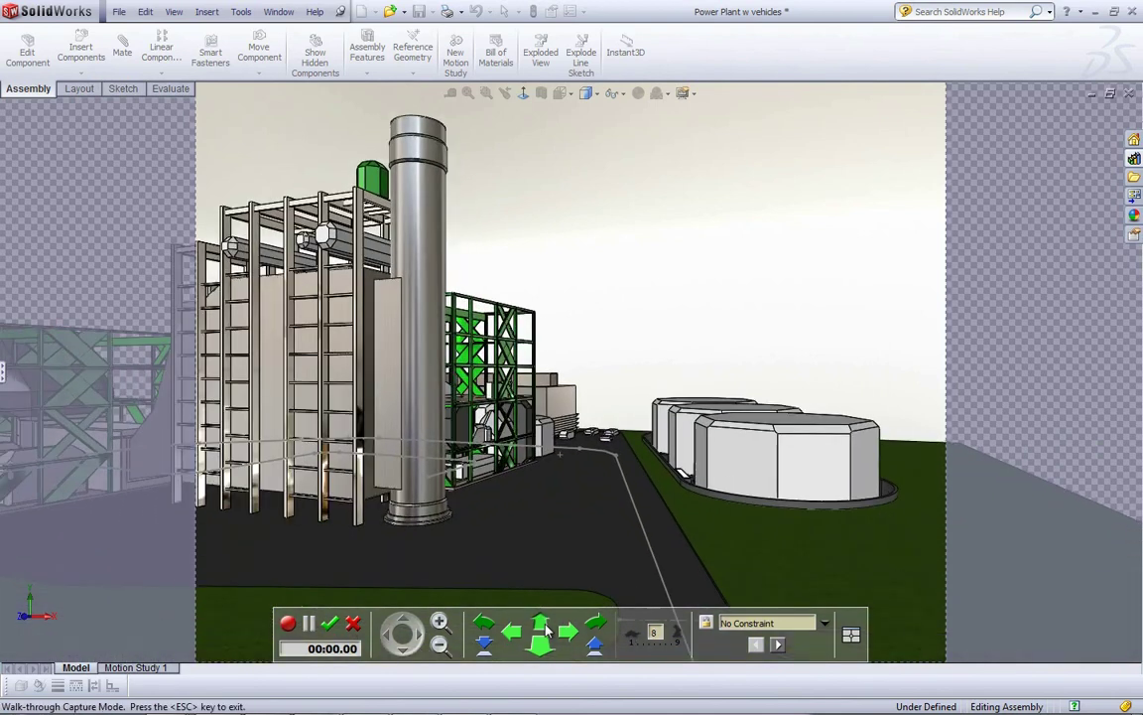
pyautogui.click(483, 623)
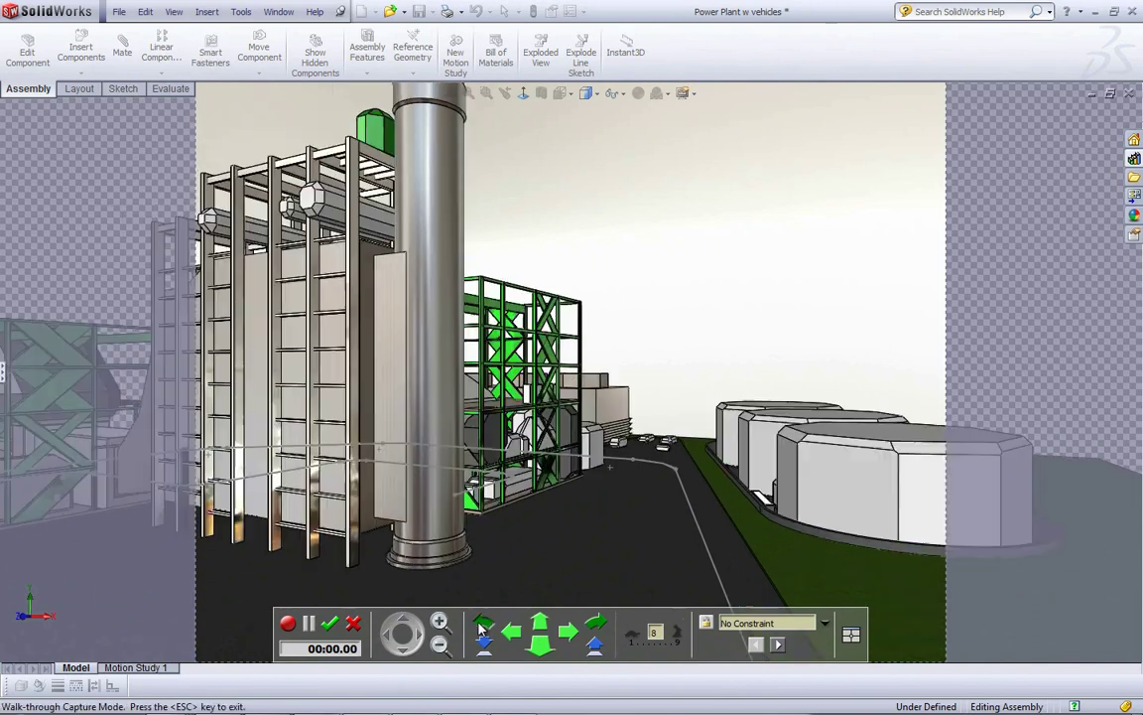
pyautogui.click(483, 624)
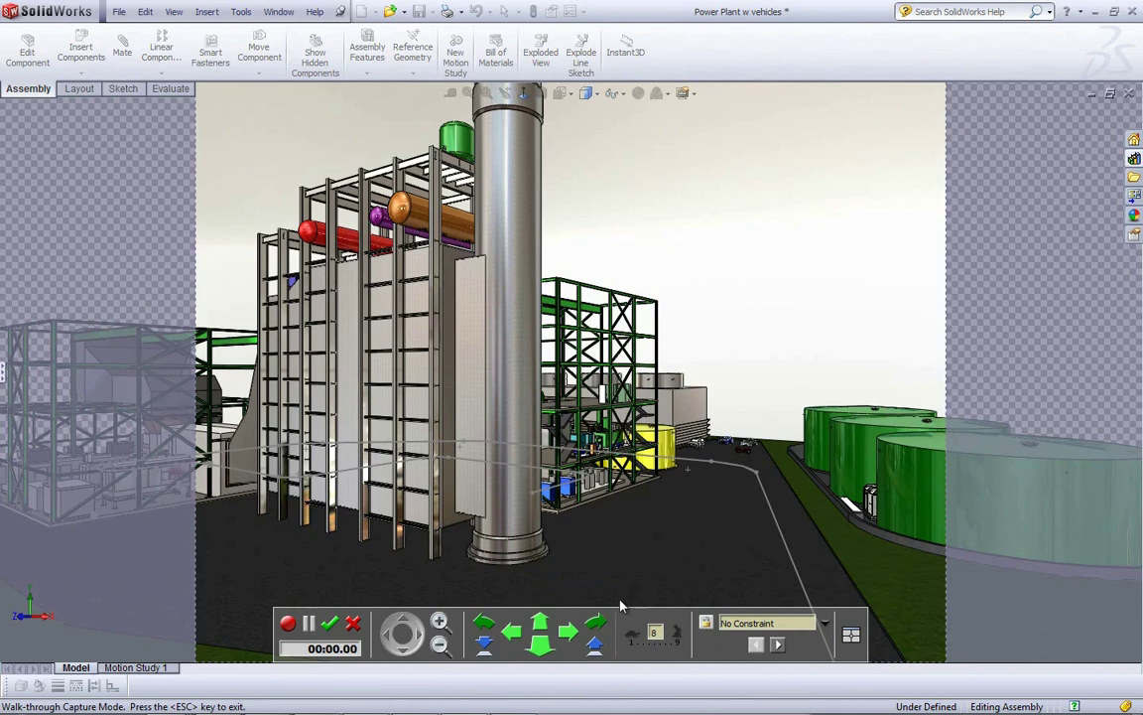
# Steer the avatar forward and left up to the ribbed wall of the boiler building and look around there
pyautogui.press('Up')
pyautogui.press('Left')
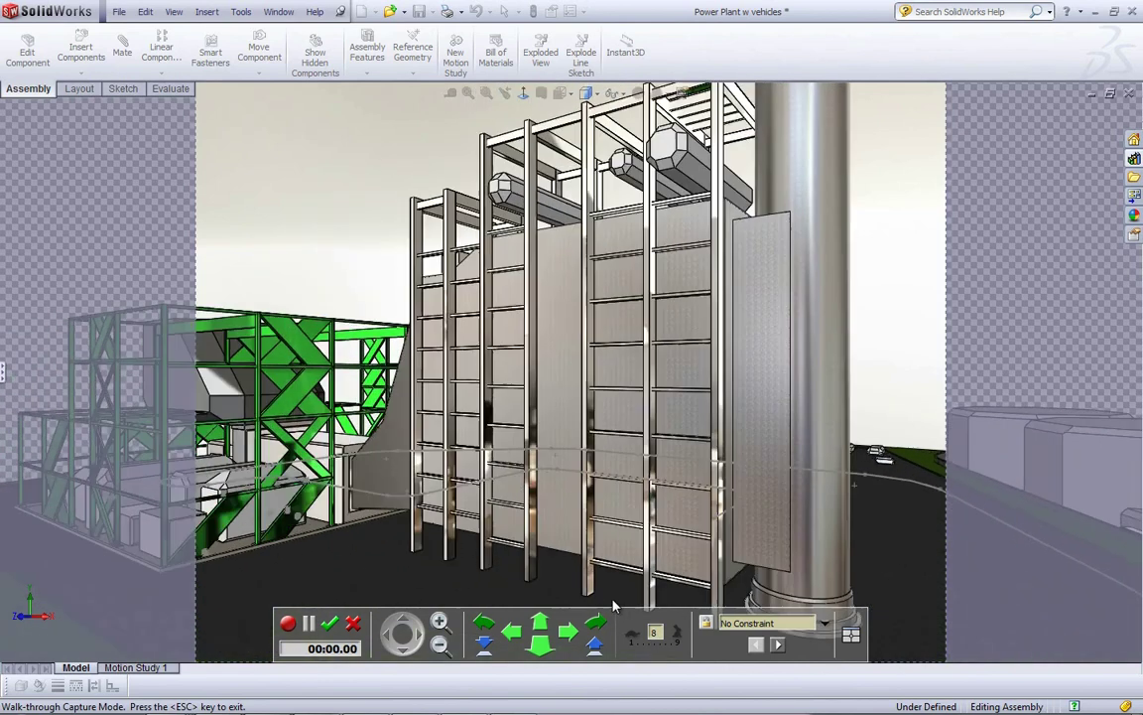
pyautogui.press('Up')
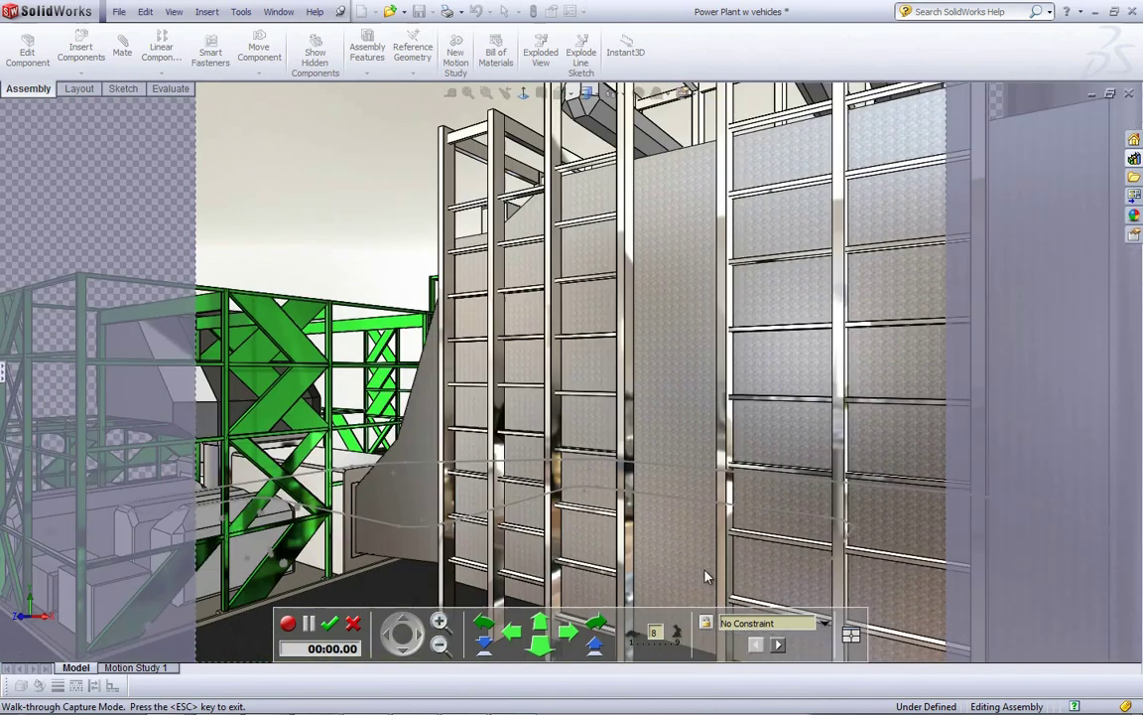
pyautogui.press('Left')
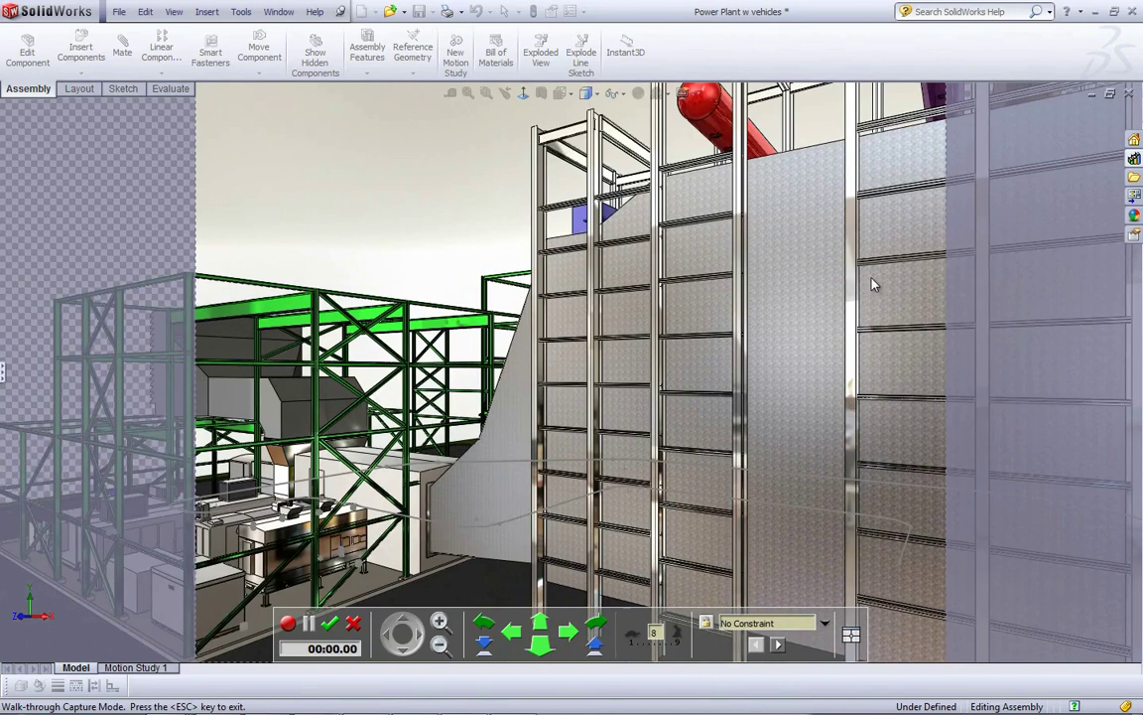
pyautogui.press('Down')
pyautogui.press('Left')
pyautogui.moveTo(837, 310); pyautogui.dragTo(1087, 419)
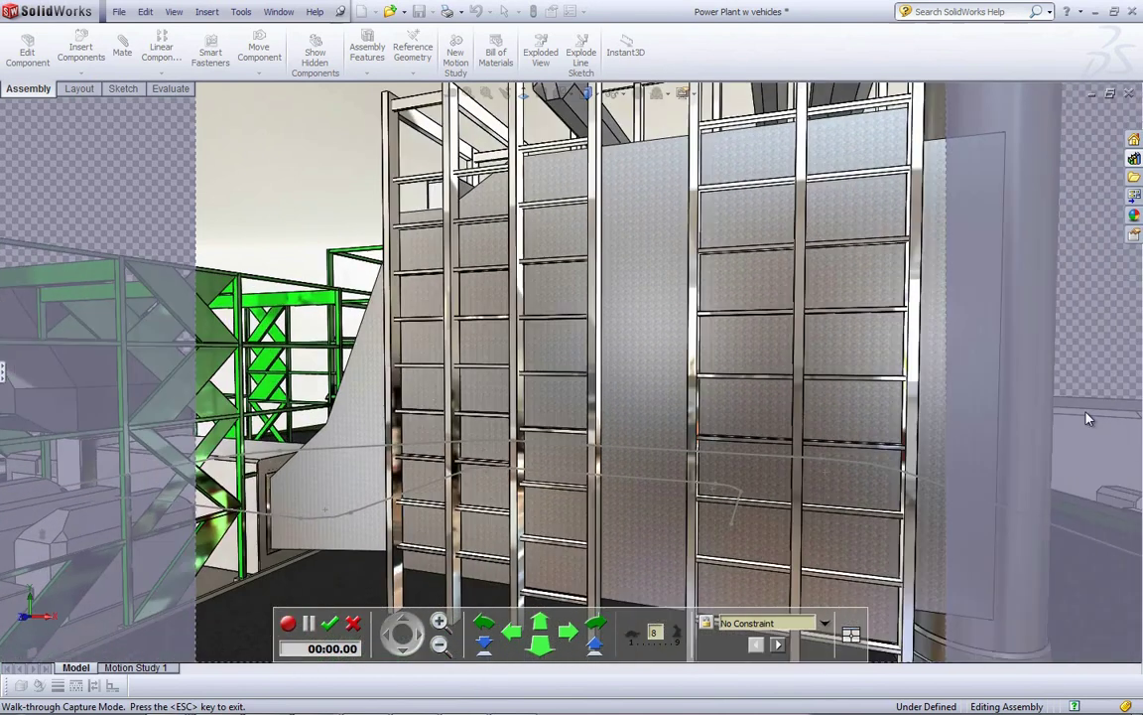
# Turn the avatar towards the boiler building and move it through the wall to the large bent pipe inside
pyautogui.press('Right')
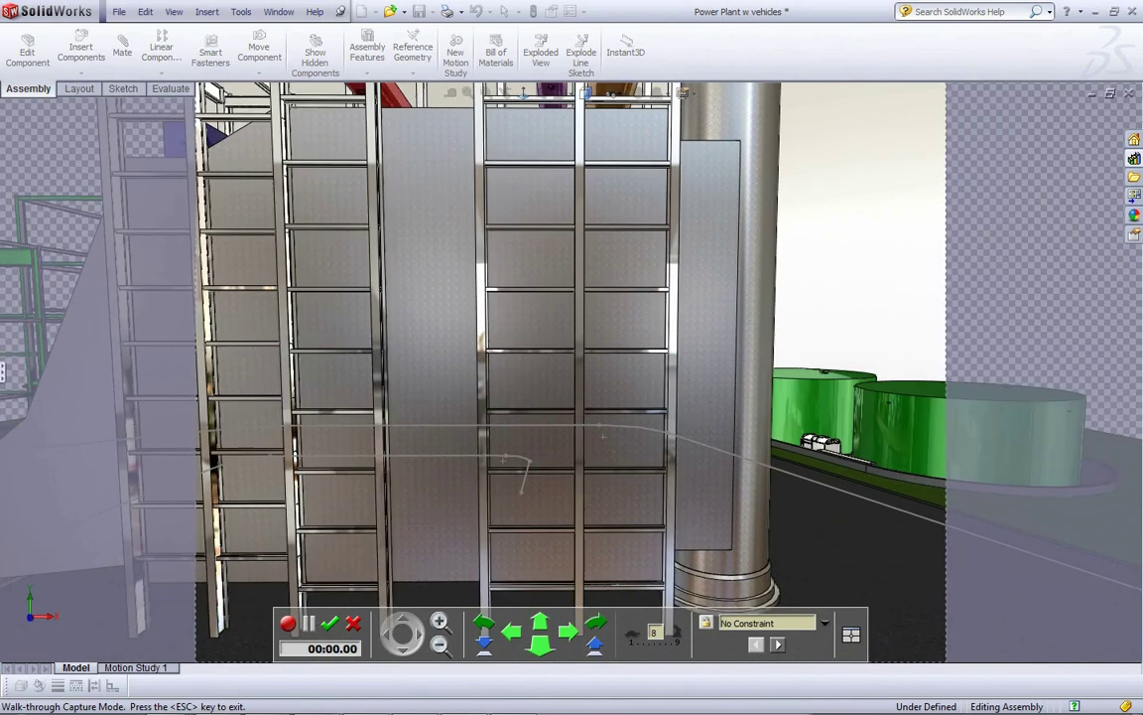
pyautogui.press('Left')
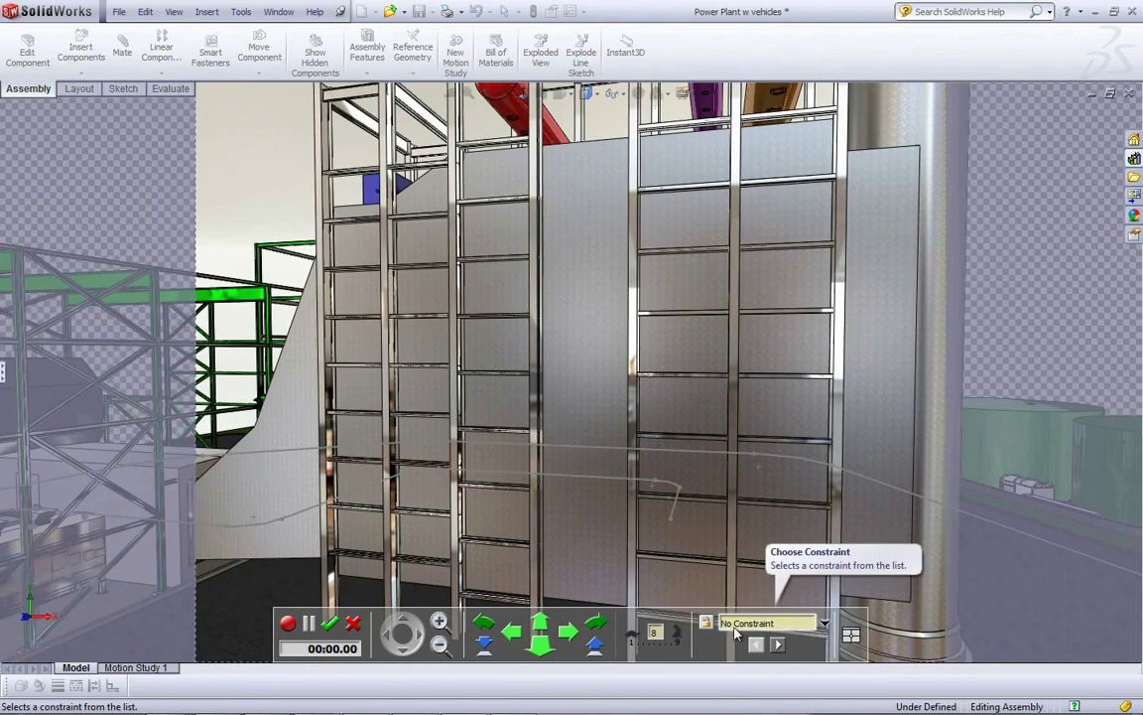
pyautogui.press('Up')
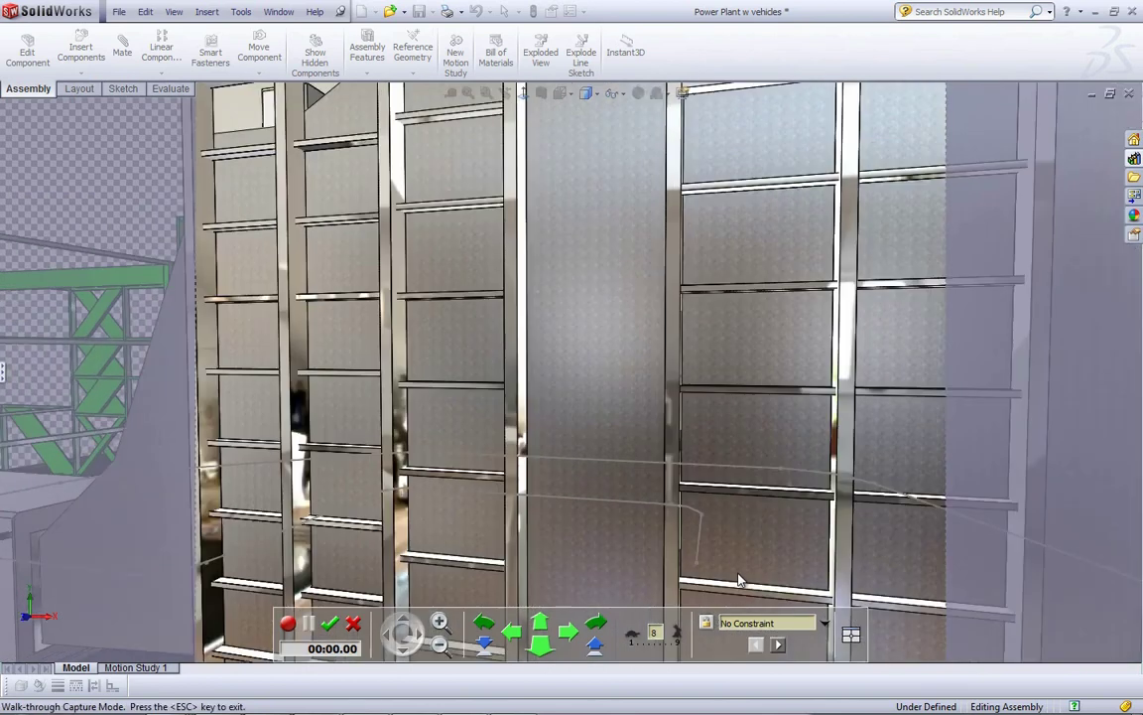
pyautogui.press('Up')
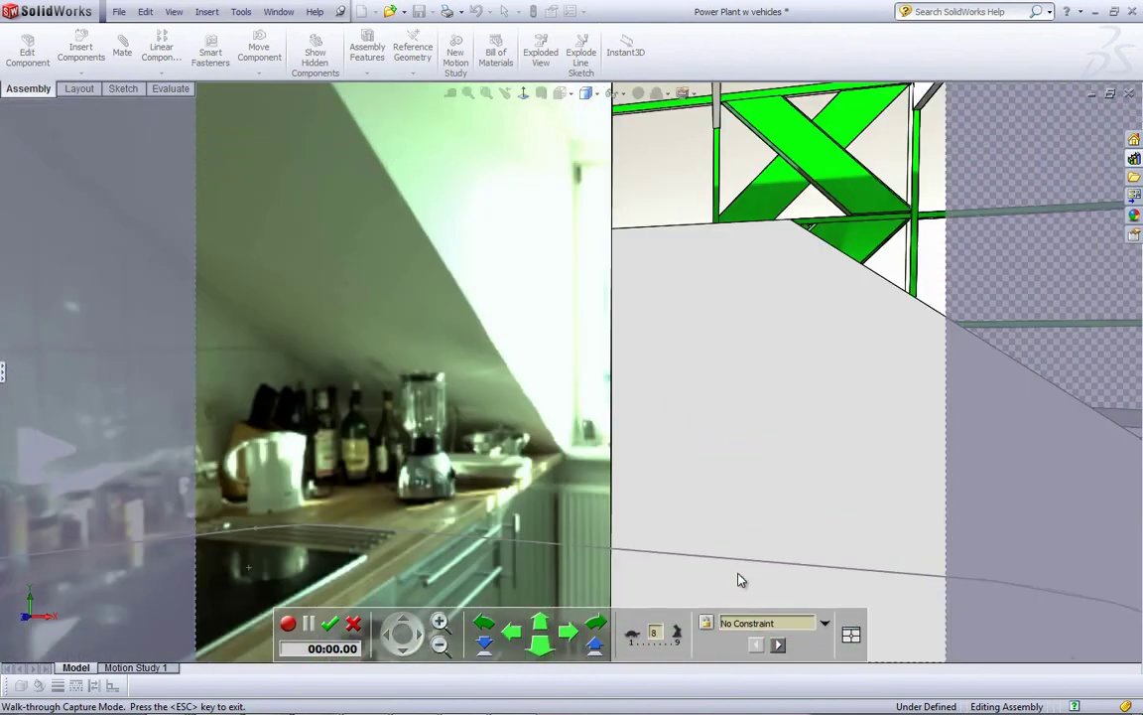
pyautogui.press('Down')
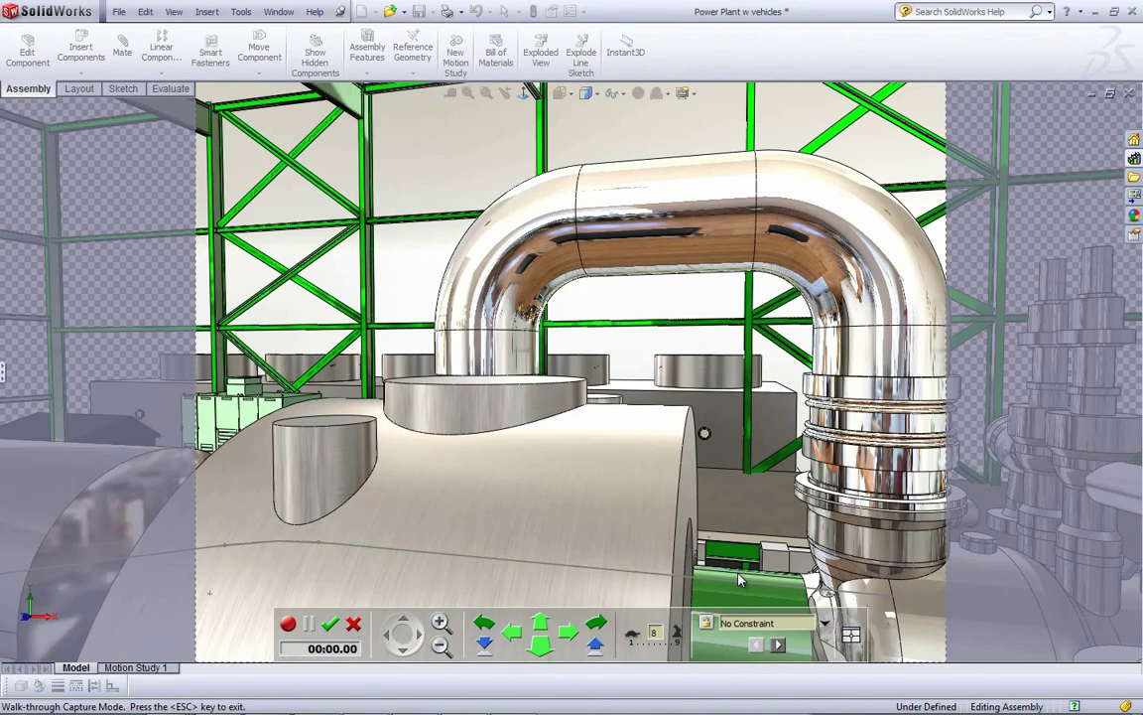
# Check the avatar's location in the map view, then steer it outside to face the three green tanks
pyautogui.click(852, 638)
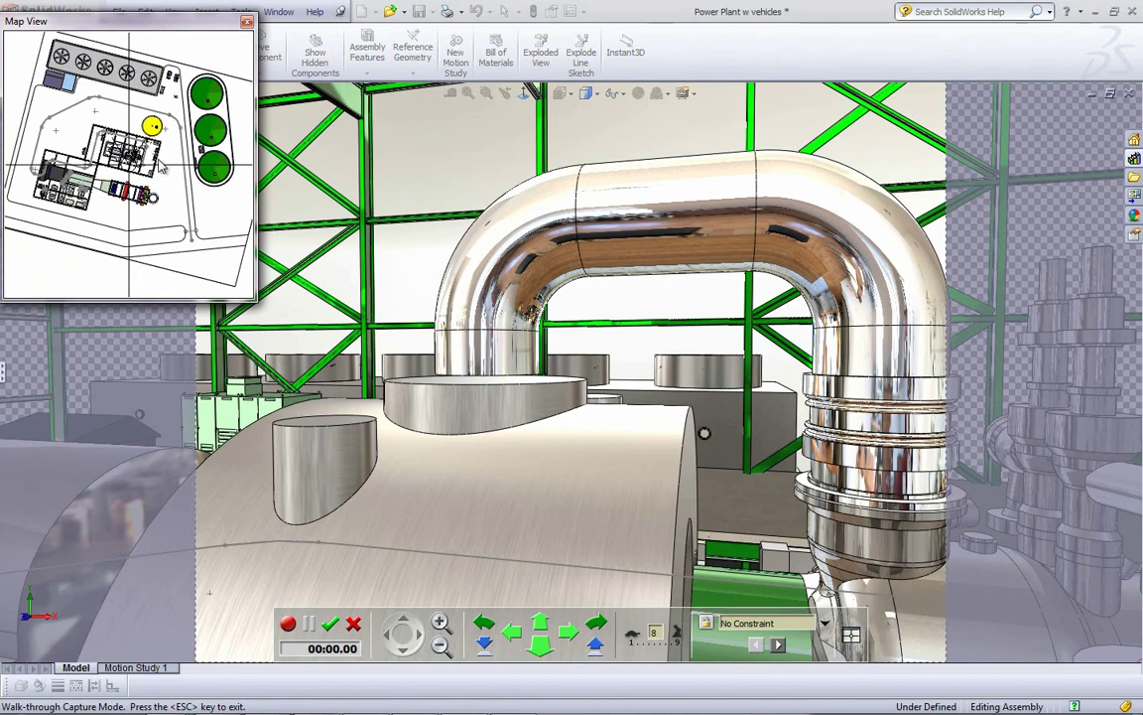
pyautogui.click(247, 22)
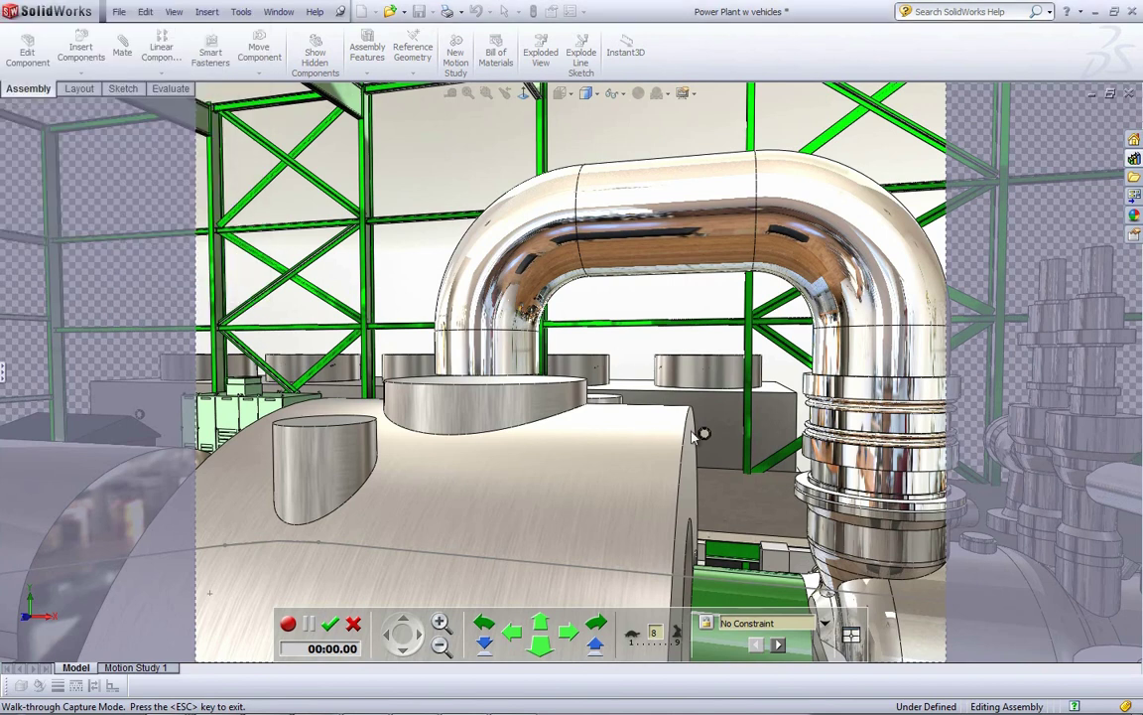
pyautogui.press('Up')
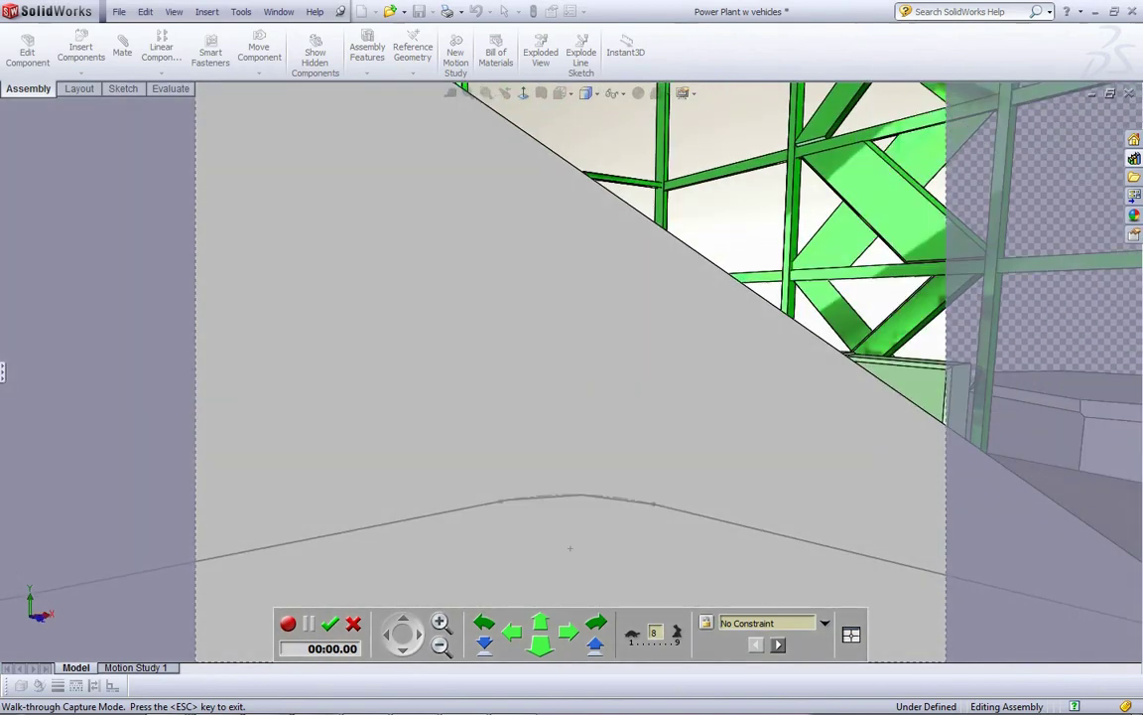
pyautogui.moveTo(462, 525); pyautogui.dragTo(328, 596)
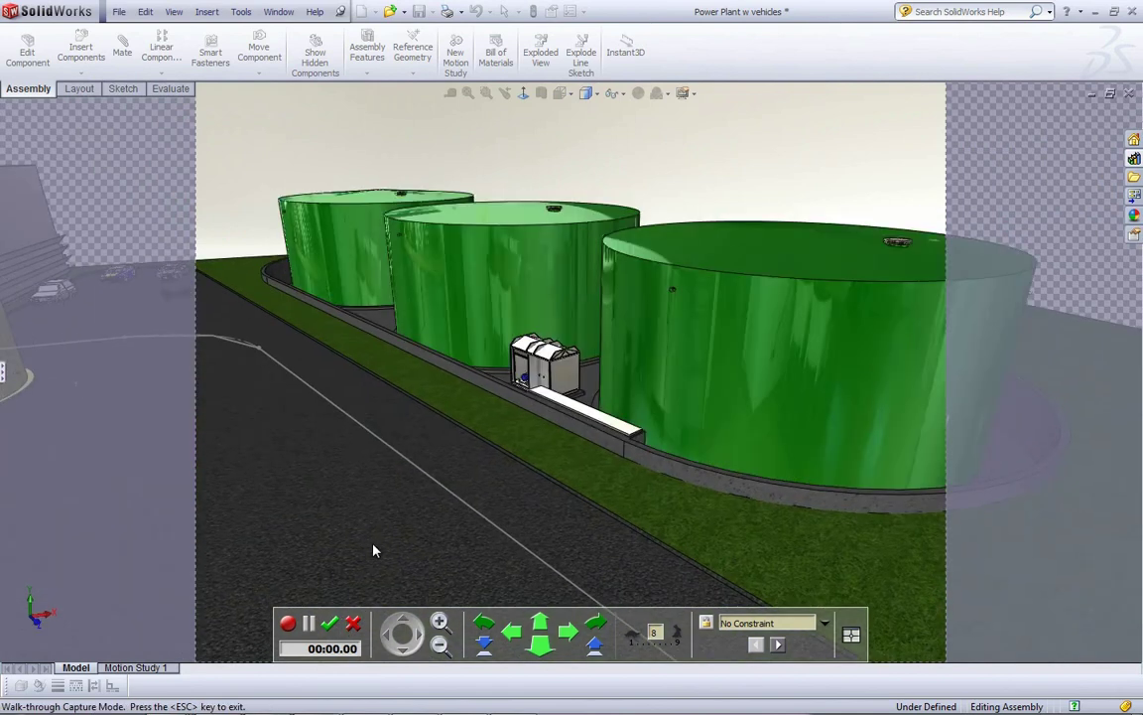
# Constrain the avatar to the BLDG-5616 Property Layout face and turn its view towards the grass beside the nearest tank
pyautogui.click(760, 624)
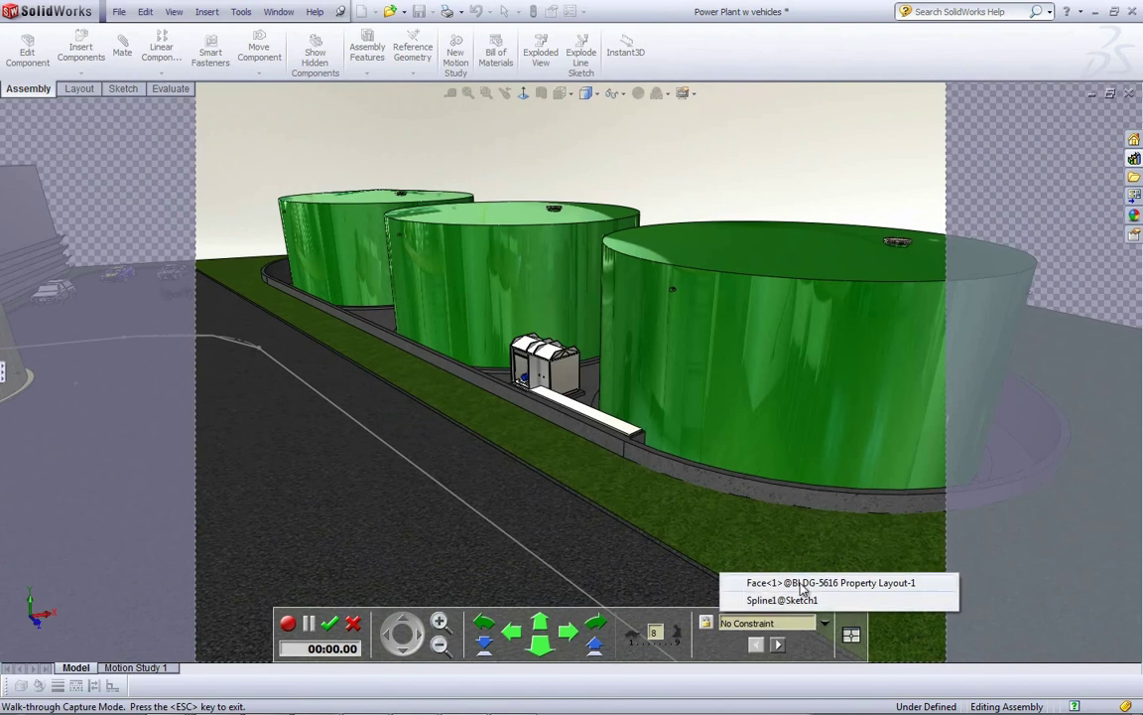
pyautogui.click(802, 583)
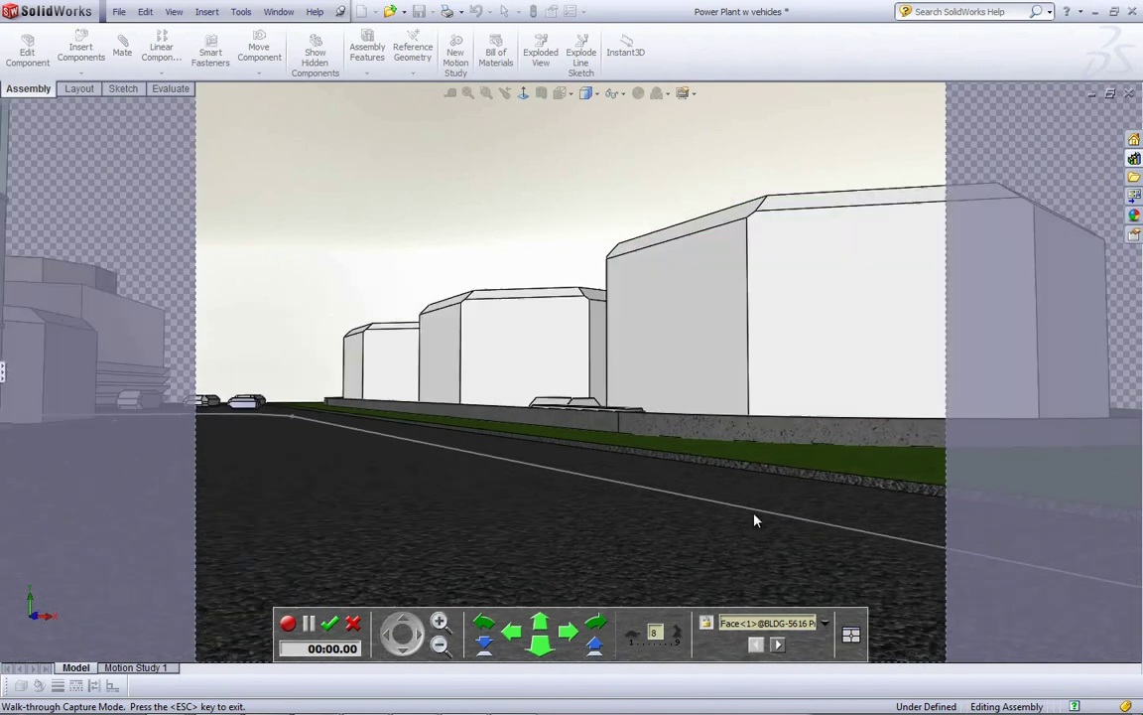
pyautogui.moveTo(859, 526); pyautogui.dragTo(829, 472)
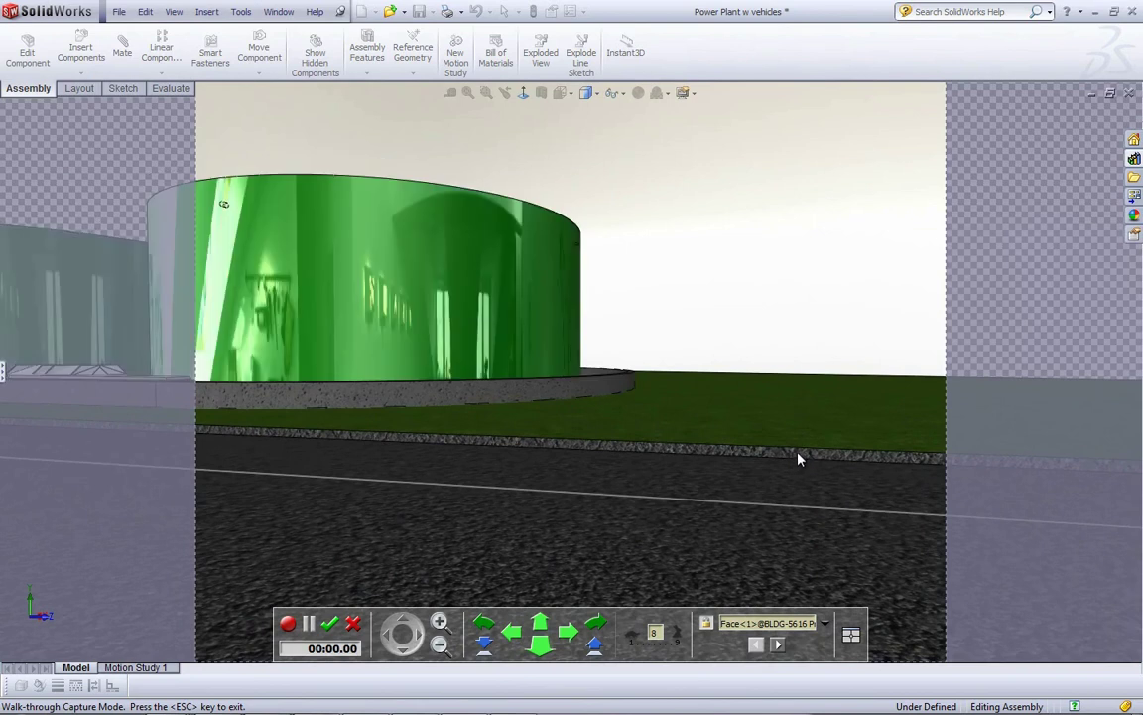
# Walk the avatar forward across the kerb and over the grass to the nearest tank's concrete rim
pyautogui.press('Up')
pyautogui.press('Up')
pyautogui.press('Up')
pyautogui.press('Up')
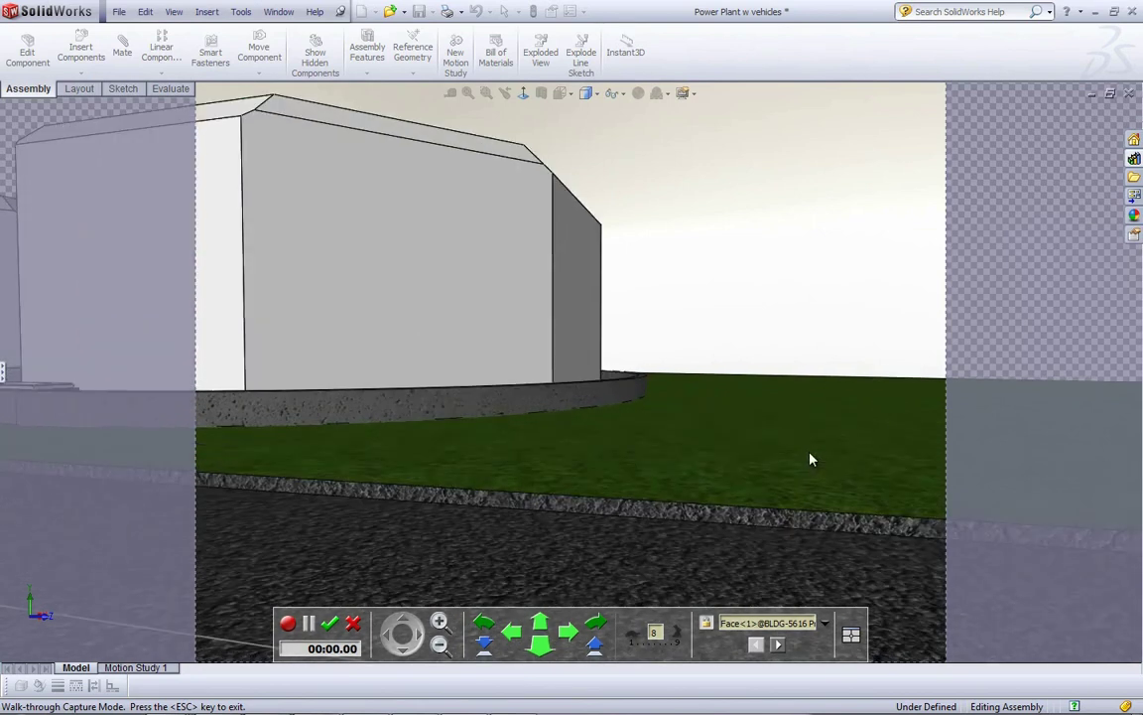
pyautogui.press('Up')
pyautogui.press('Up')
pyautogui.press('Up')
pyautogui.press('Up')
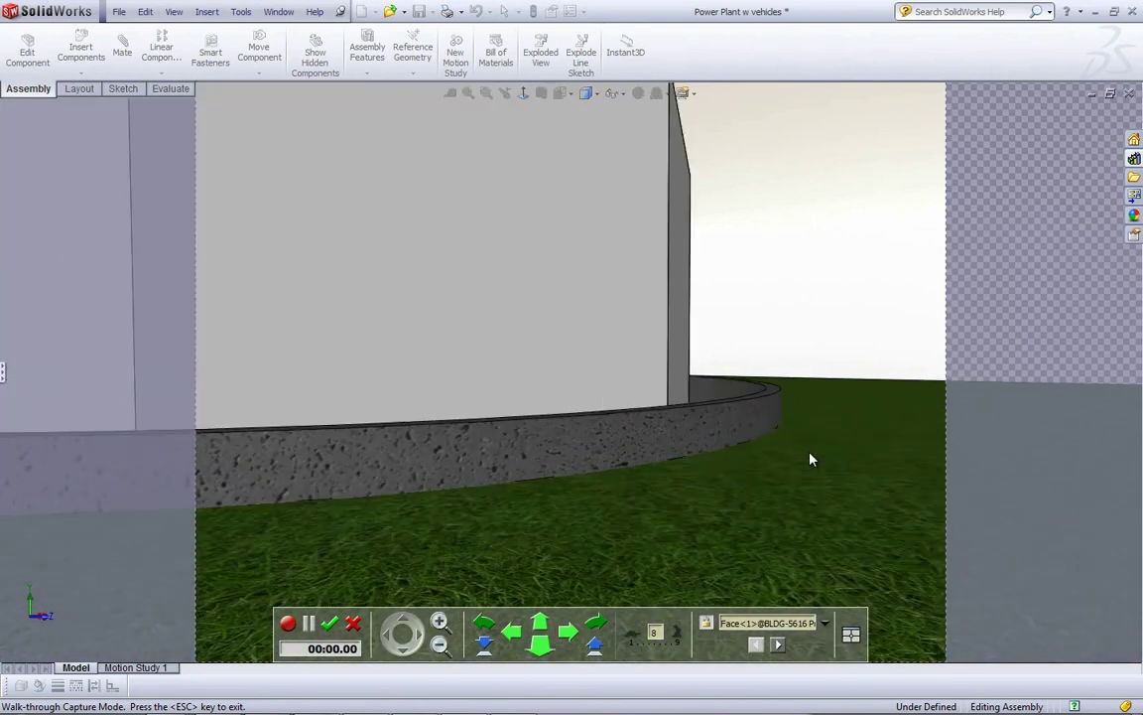
# Turn the avatar right, away from the tank, to look across the open grass
pyautogui.press('Right')
pyautogui.press('Right')
pyautogui.press('Right')
pyautogui.press('Right')
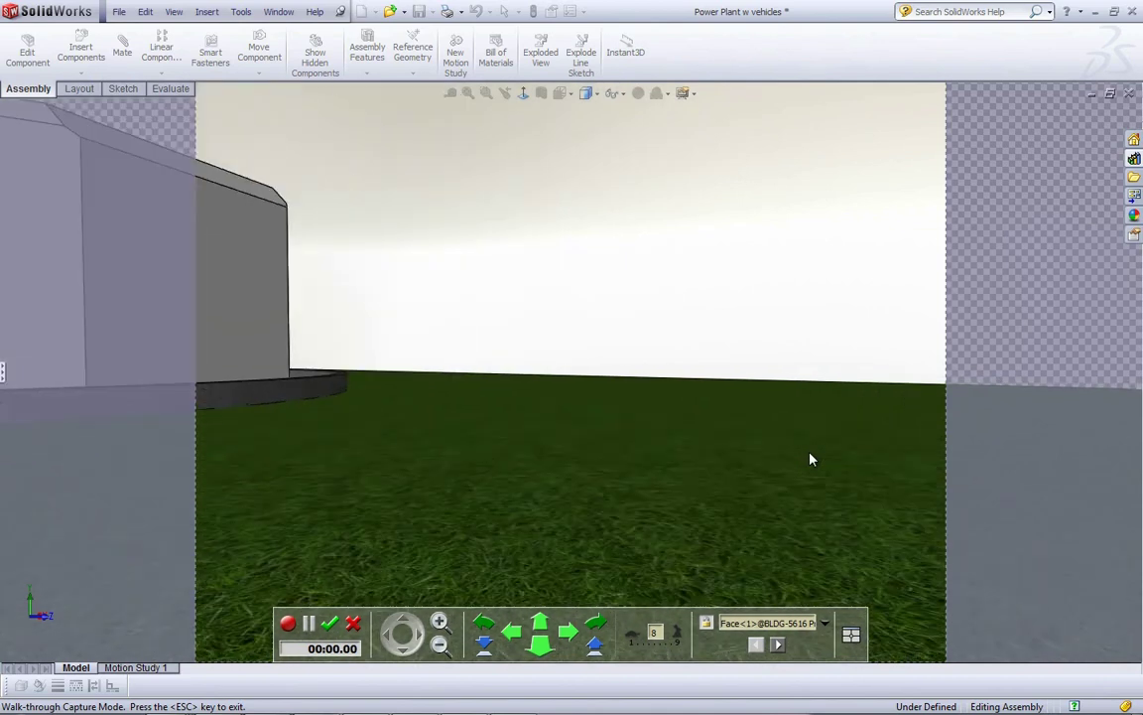
pyautogui.press('Left')
pyautogui.press('Left')
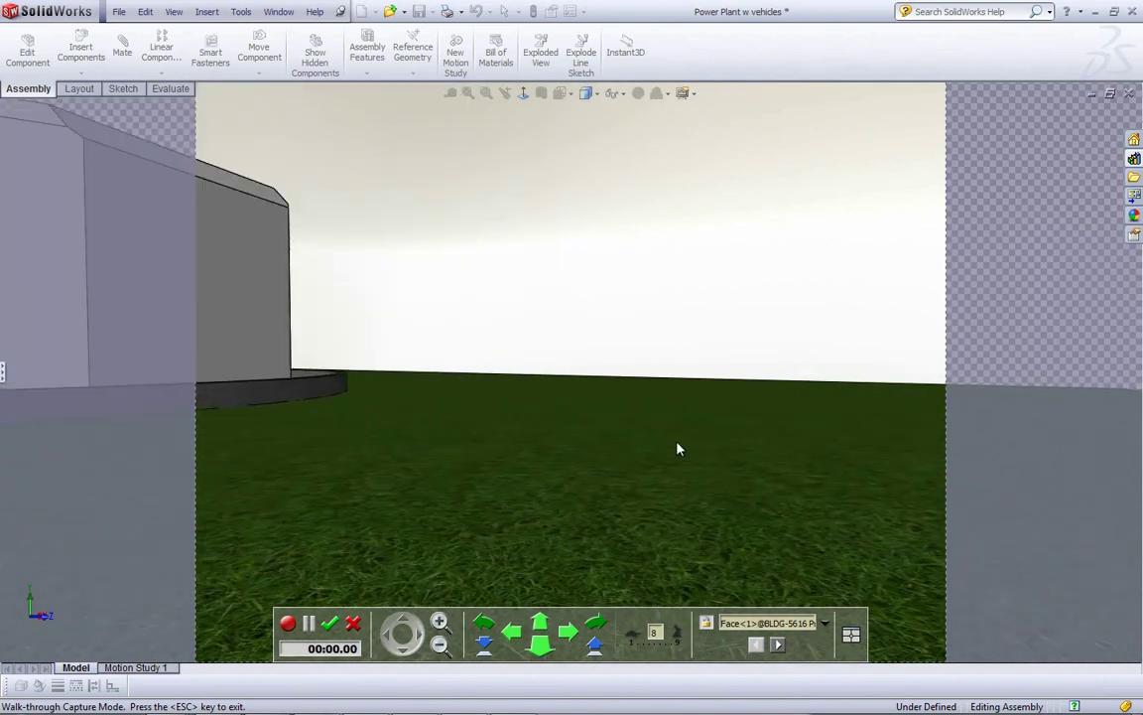
# Back the avatar onto the pavement and turn its view along the road between the plant and the tanks
pyautogui.press('Down')
pyautogui.press('Down')
pyautogui.press('Down')
pyautogui.press('Down')
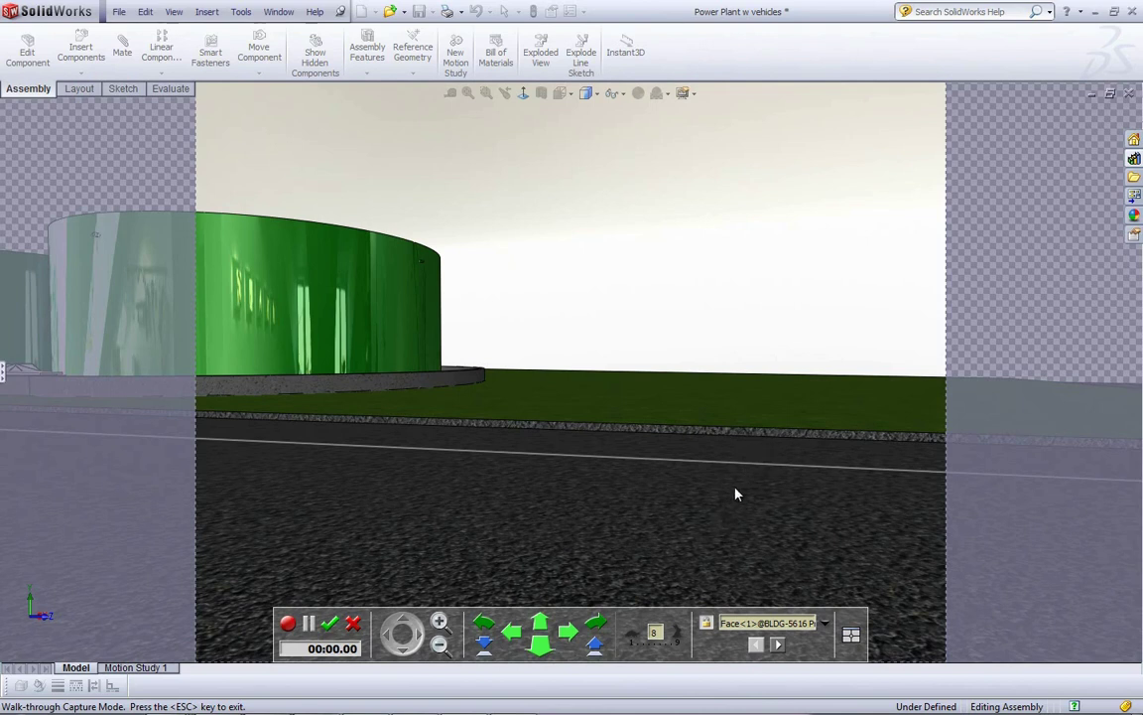
pyautogui.press('Right')
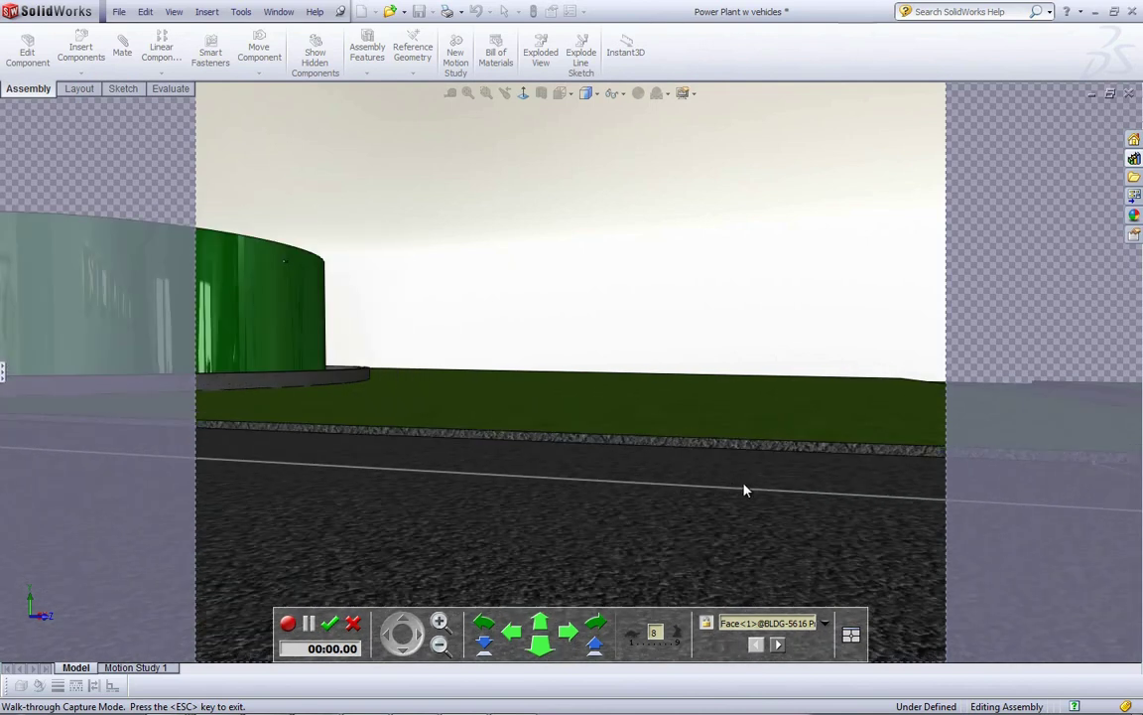
pyautogui.moveTo(742, 467); pyautogui.dragTo(258, 451)
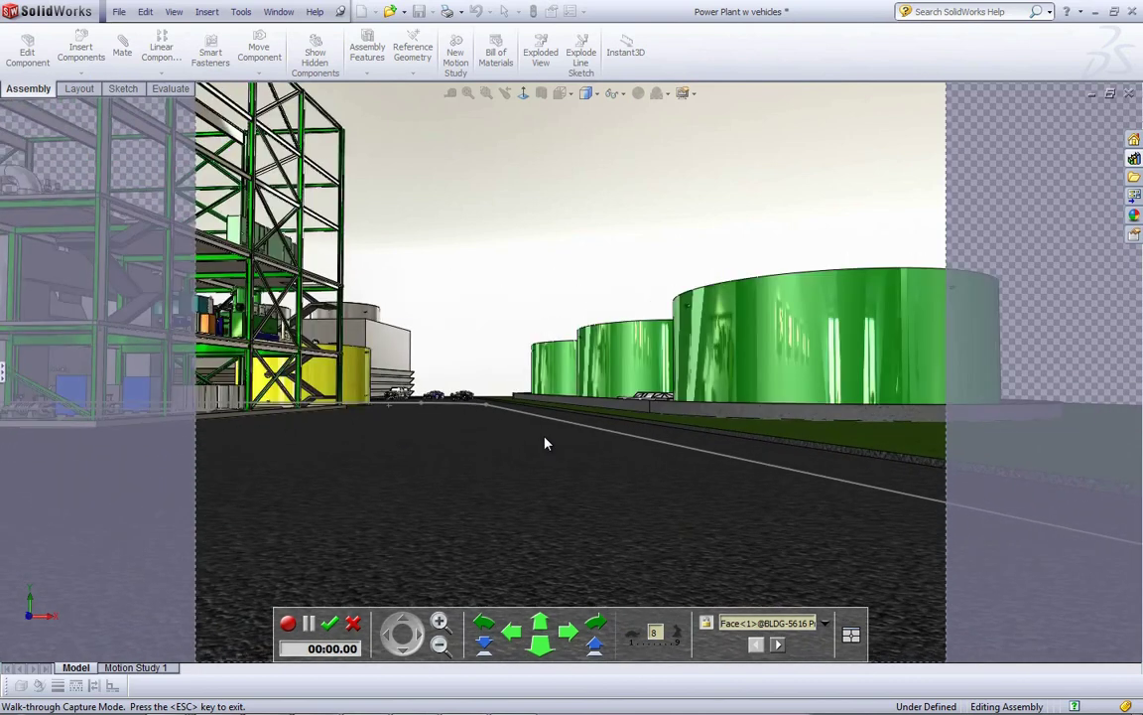
# Shift the avatar to the grass edge of the road, and constrain its motion to Spline1@Sketch1
pyautogui.press('Right')
pyautogui.press('Right')
pyautogui.press('Right')
pyautogui.press('Right')
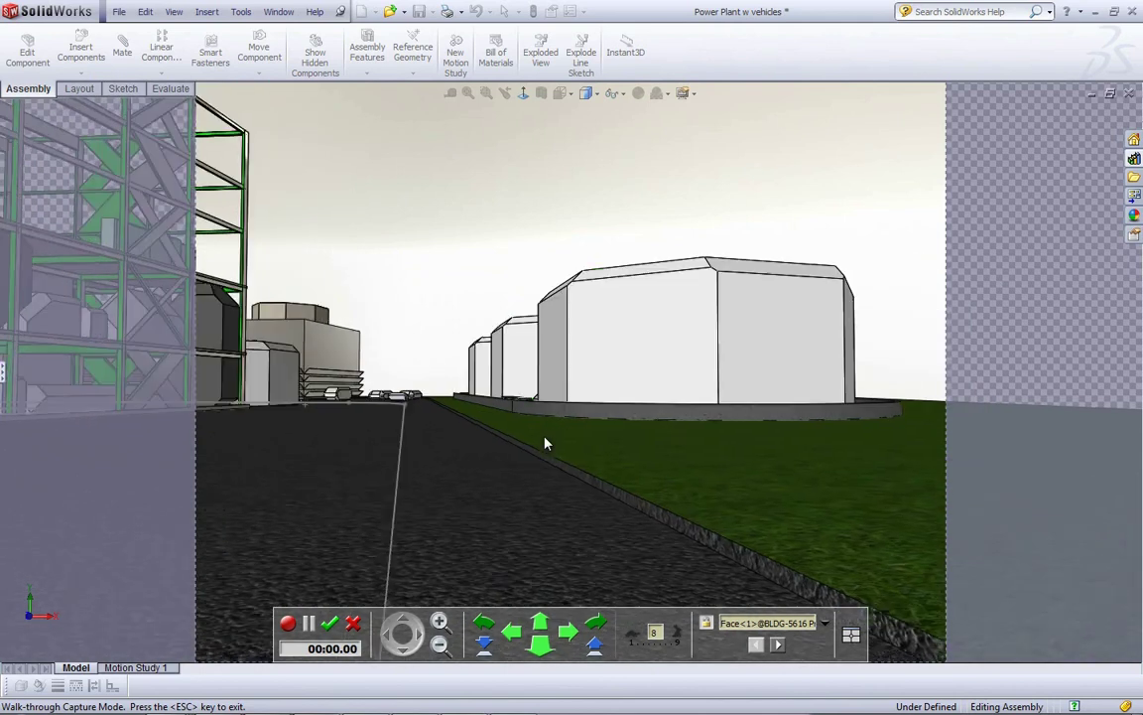
pyautogui.click(747, 622)
pyautogui.click(755, 601)
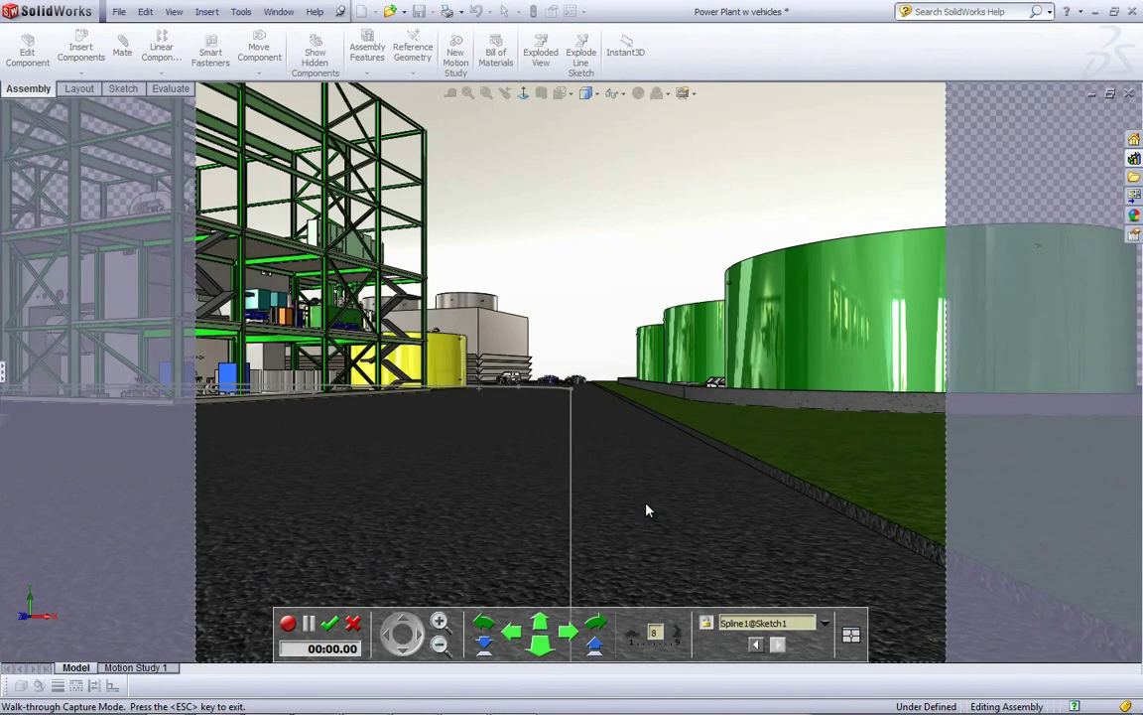
# Start recording the walk-through and move the avatar forward along the spline path between the plant and the tanks towards the parked vehicles
pyautogui.click(288, 624)
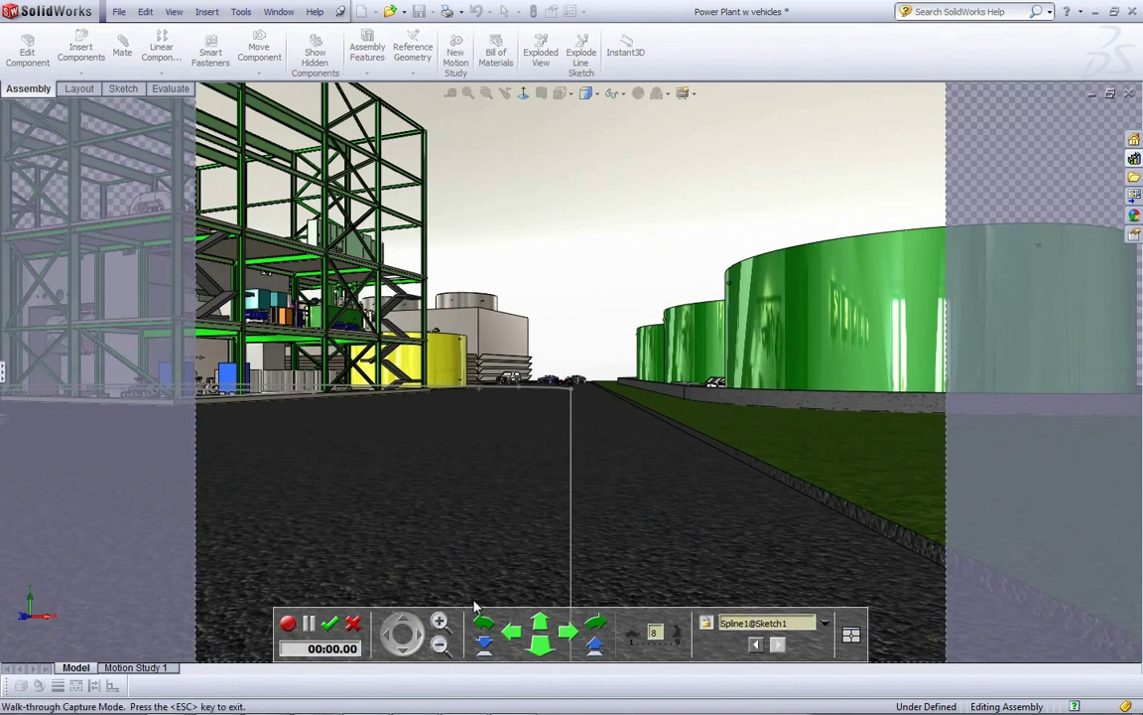
pyautogui.click(289, 623)
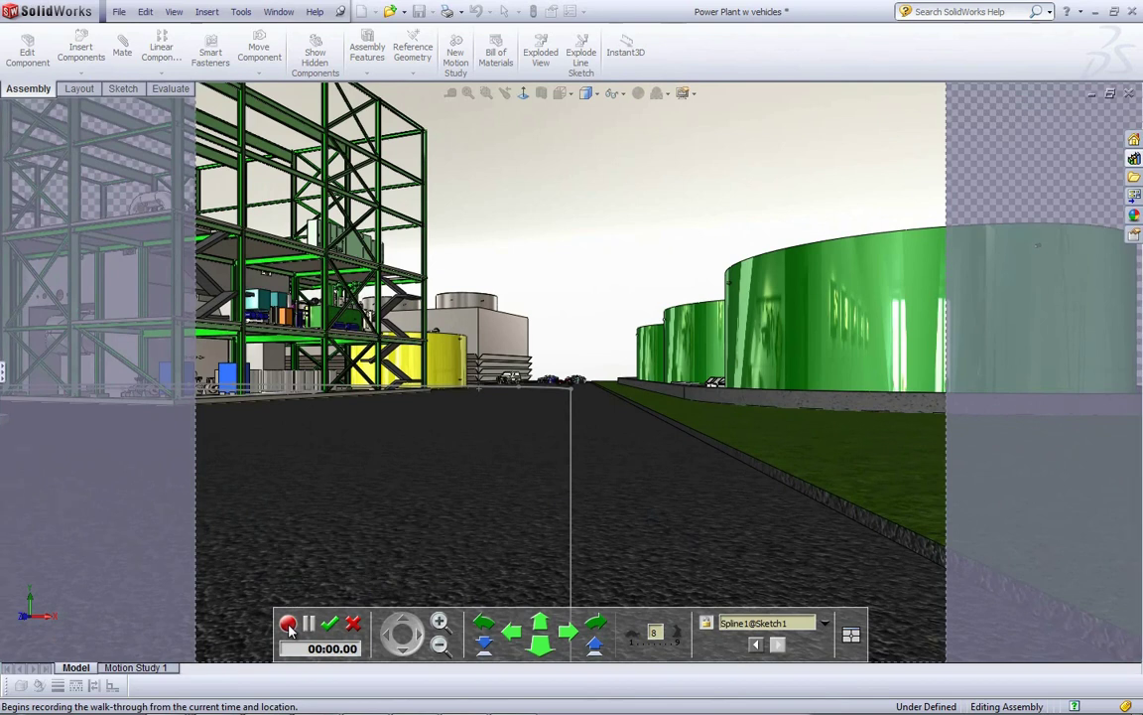
pyautogui.press('Up')
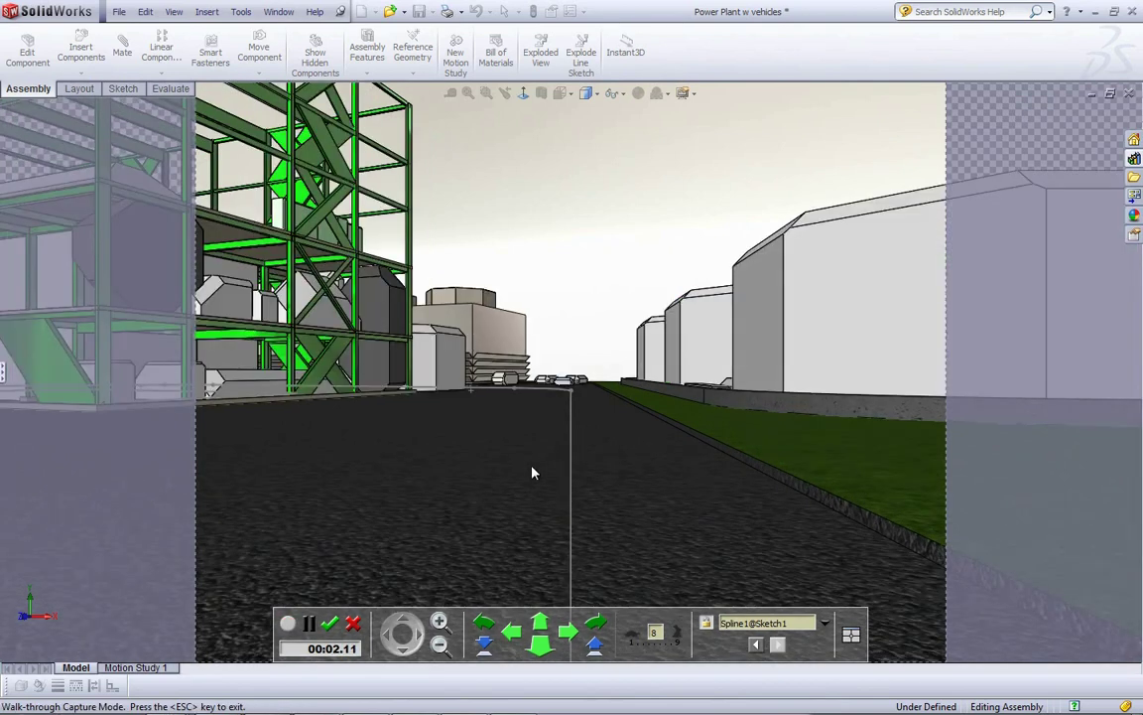
pyautogui.press('Up')
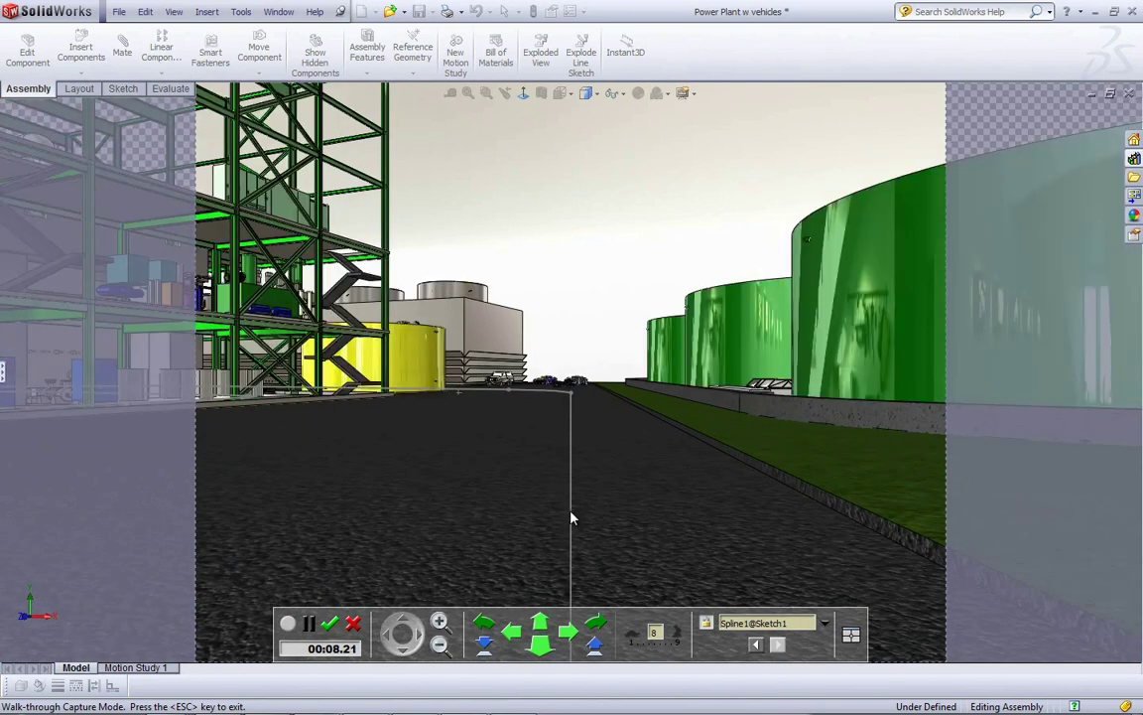
pyautogui.press('Up')
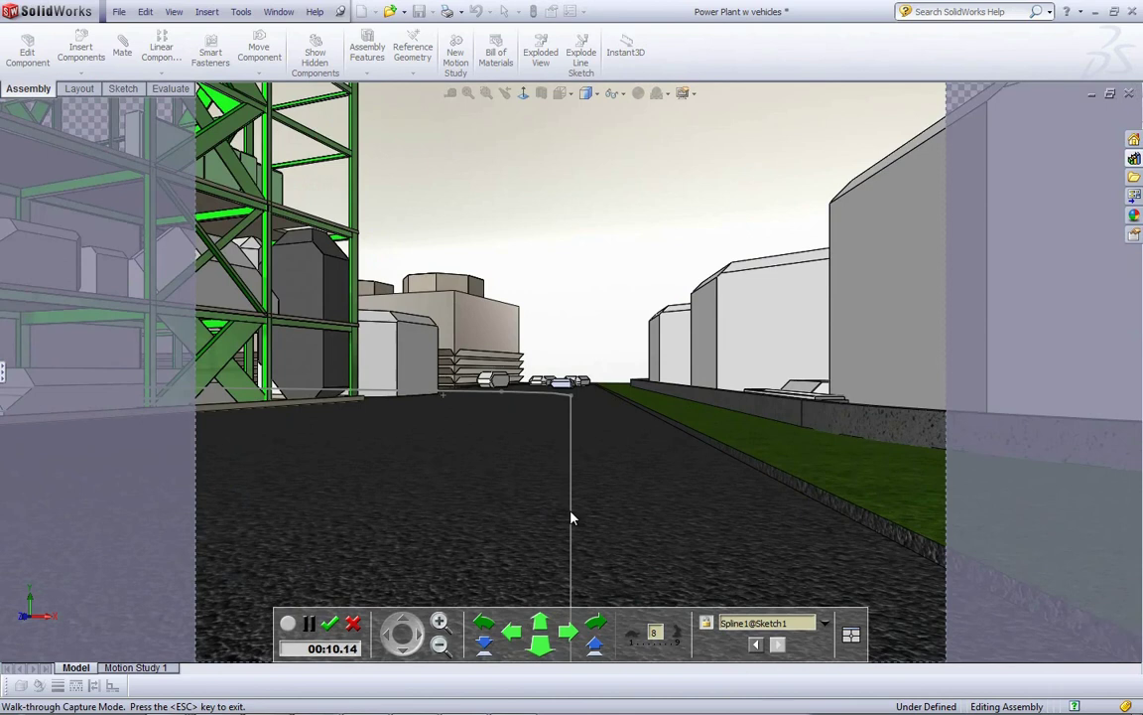
pyautogui.press('Up')
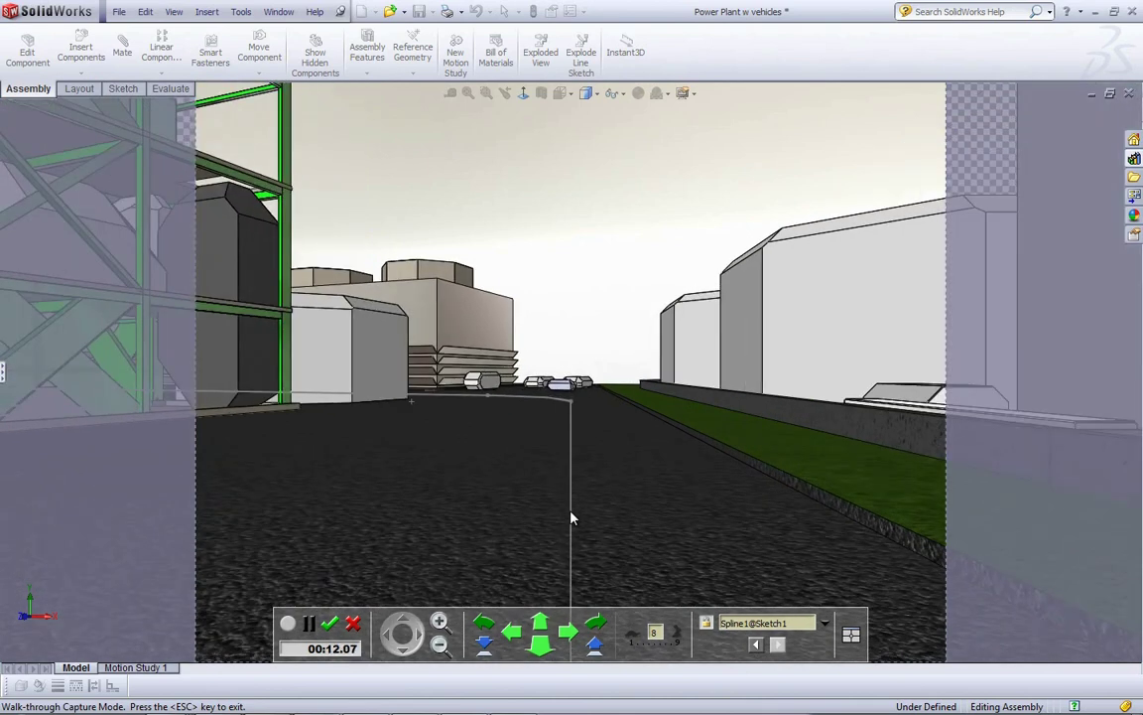
pyautogui.press('Up')
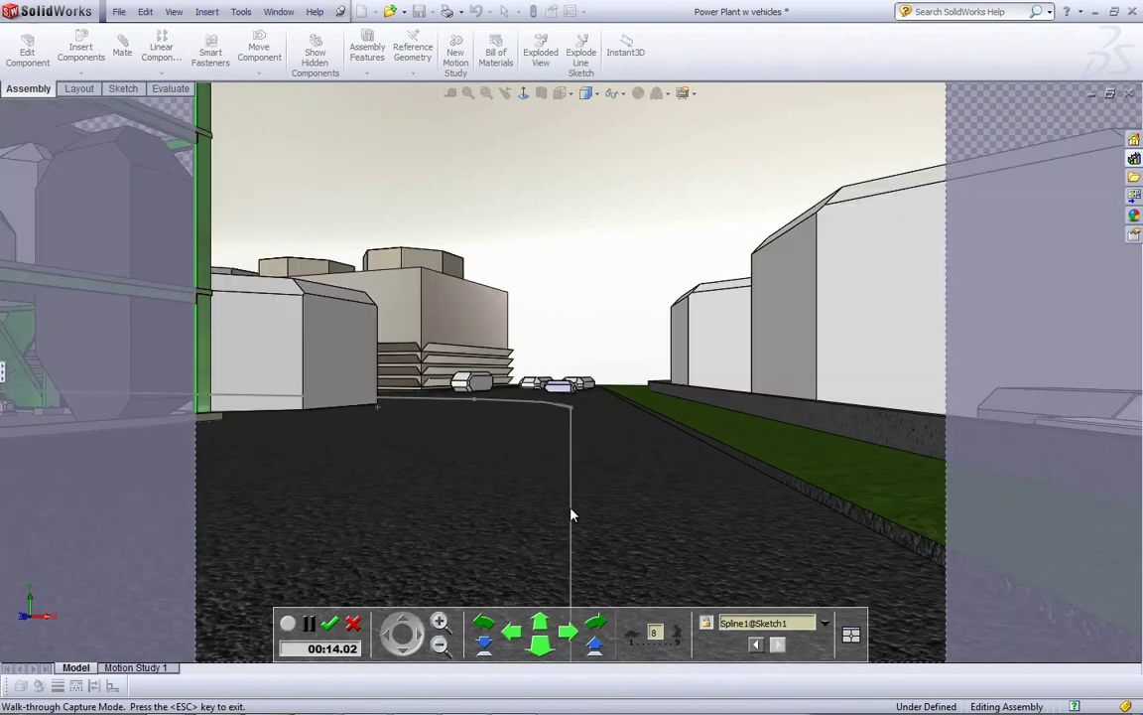
pyautogui.press('Up')
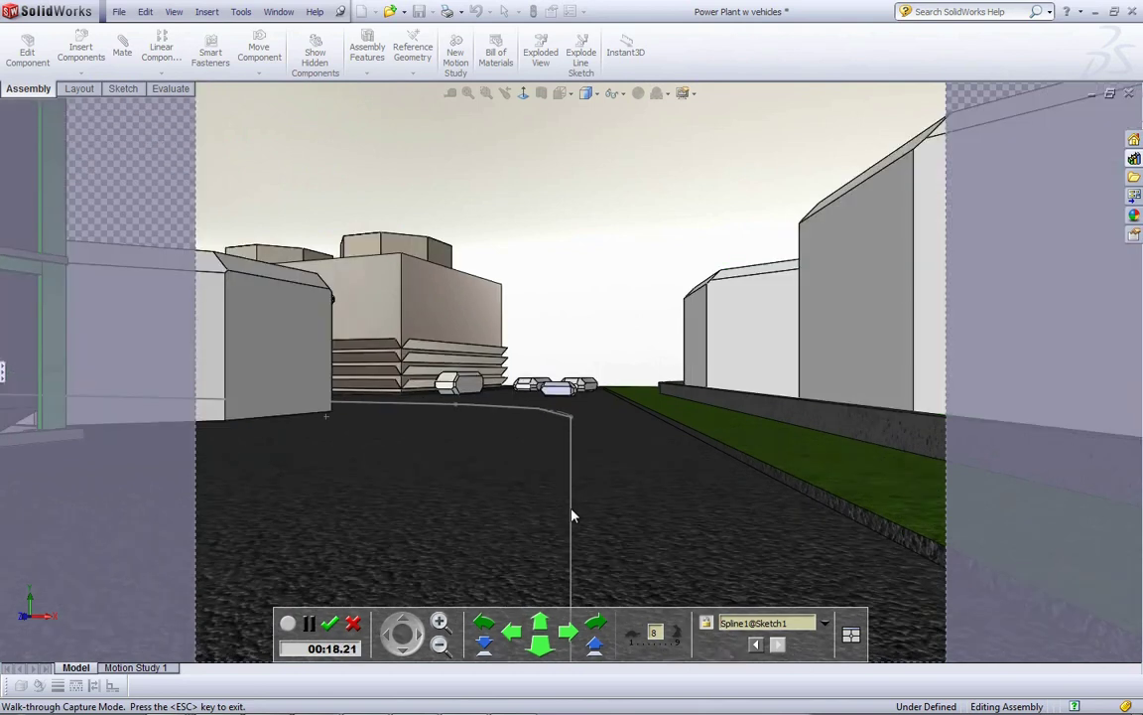
pyautogui.press('Up')
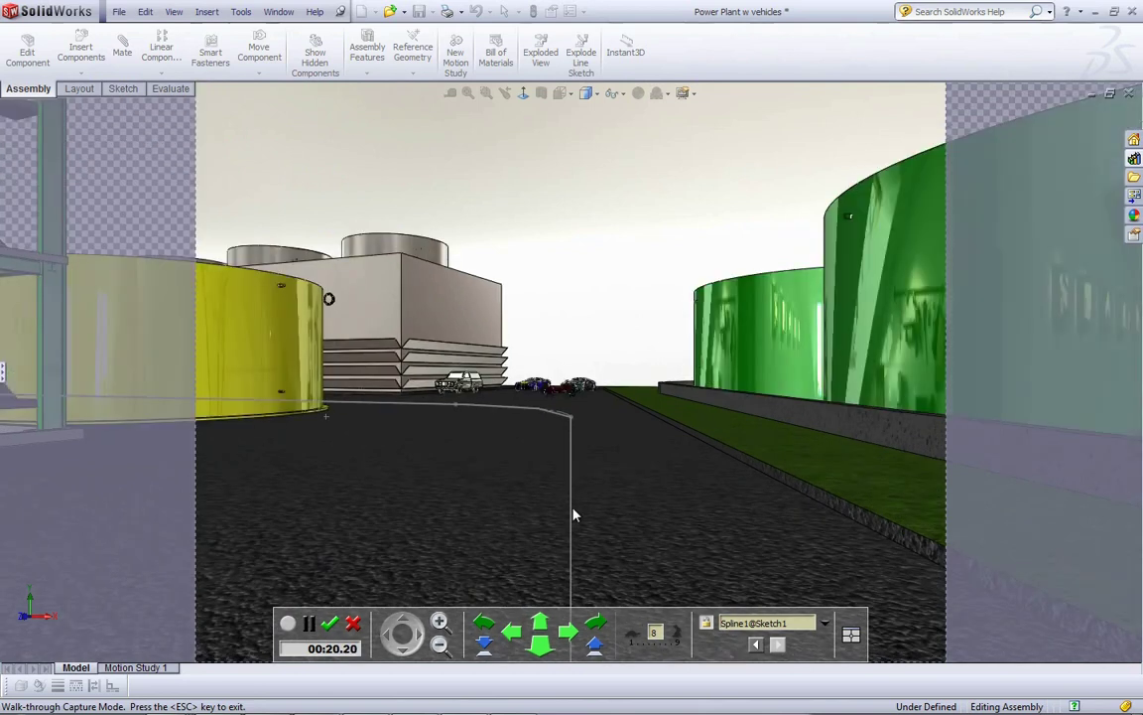
pyautogui.press('Up')
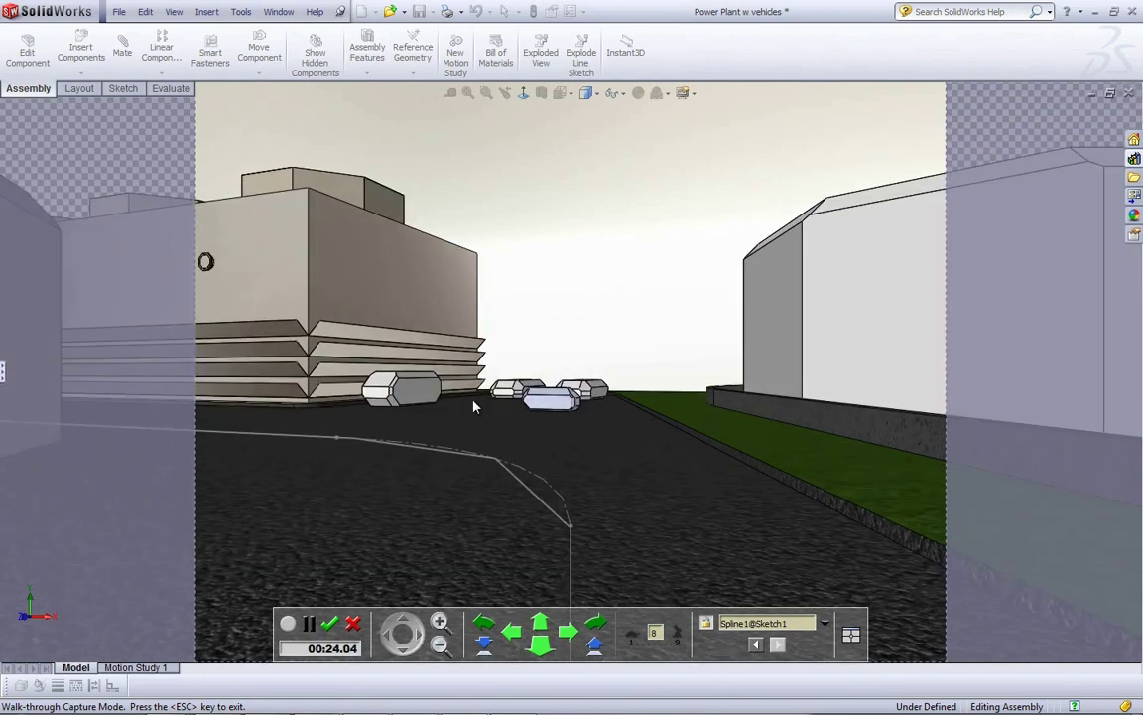
# Constrain the avatar to the BLDG-5616 Property Layout face, walk it up to the parked vehicles, look around and back away
pyautogui.click(794, 620)
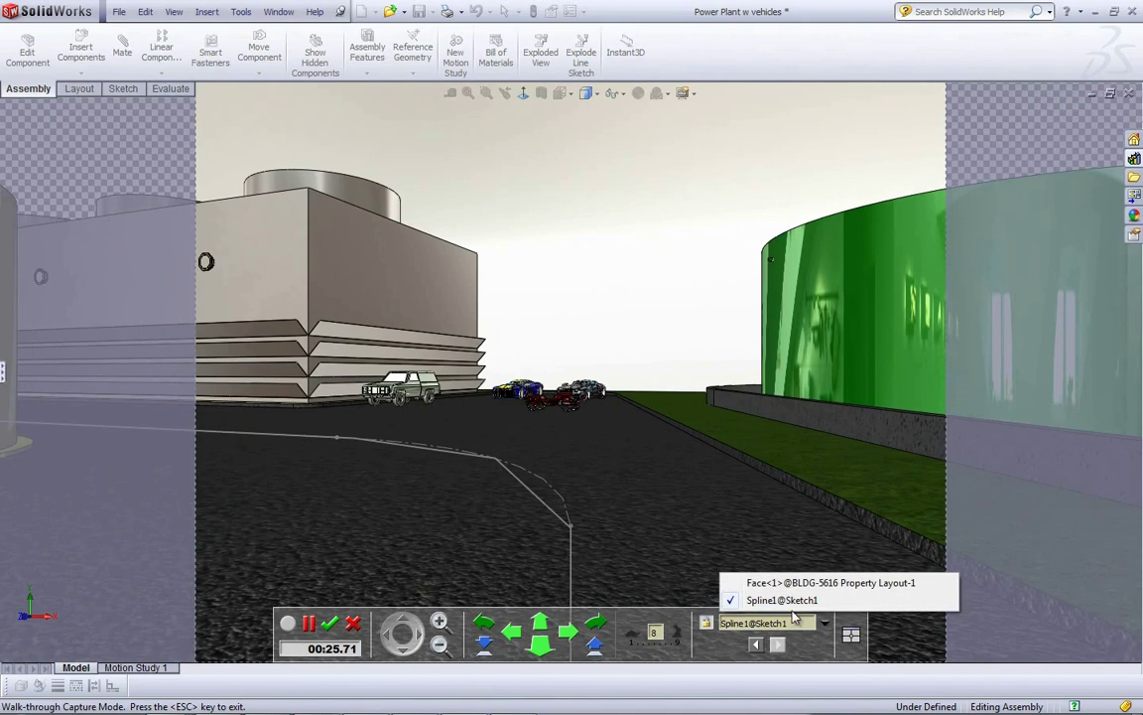
pyautogui.click(794, 583)
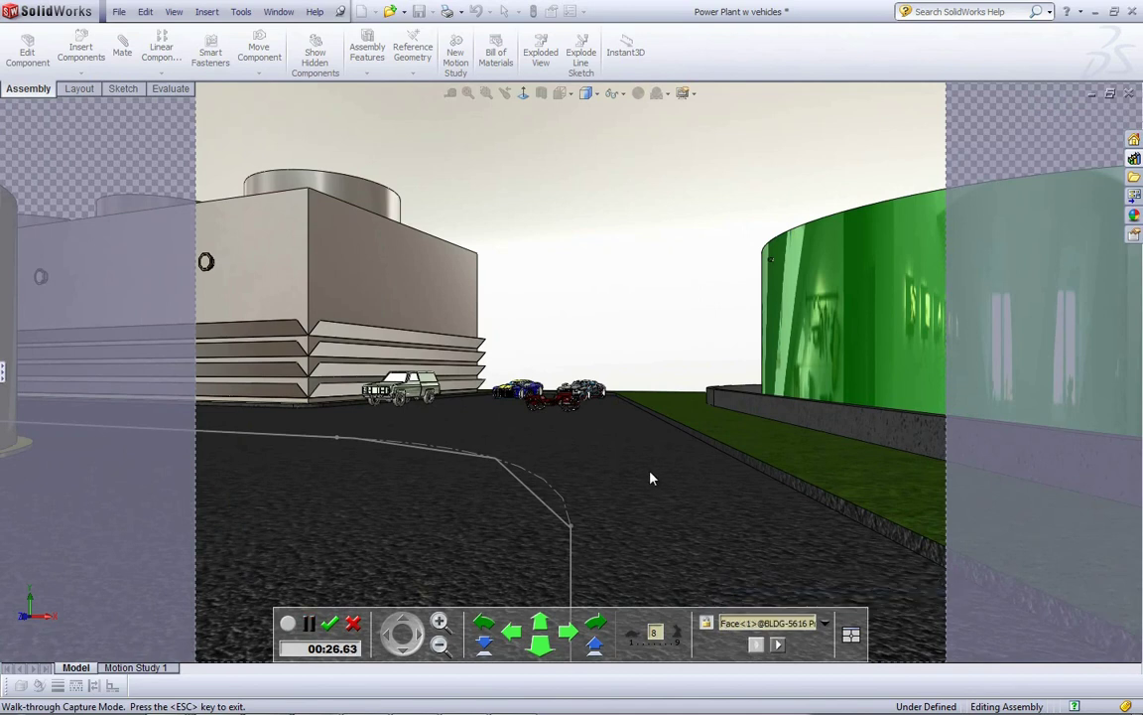
pyautogui.press('Up')
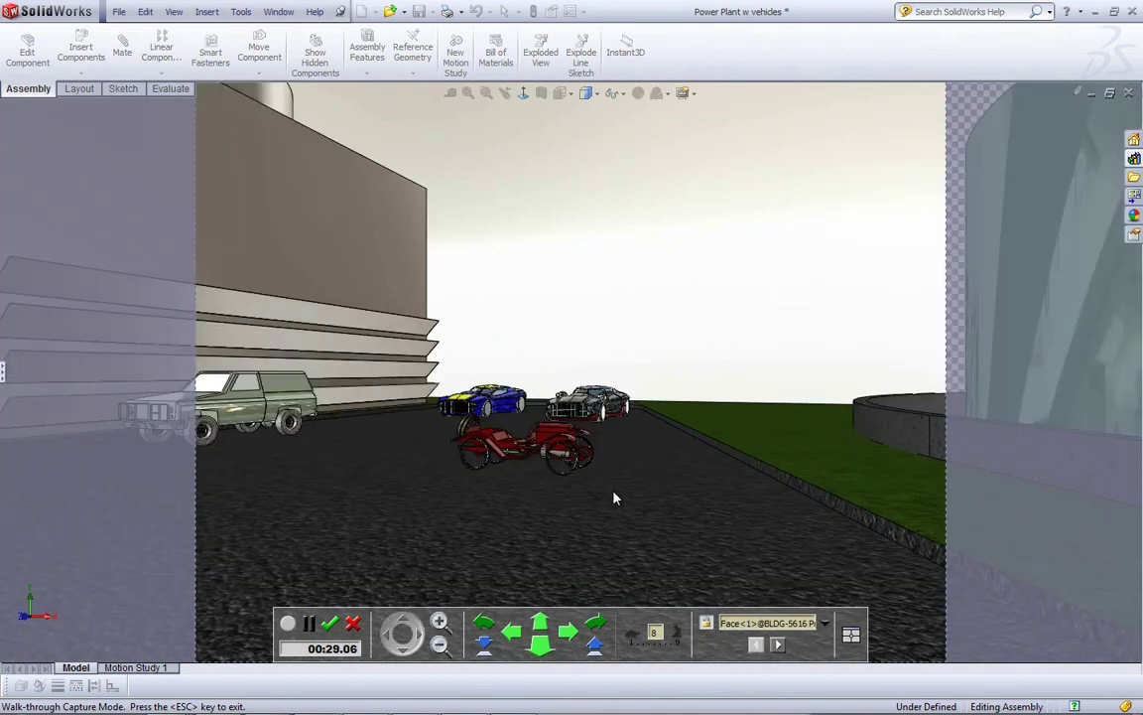
pyautogui.press('Left')
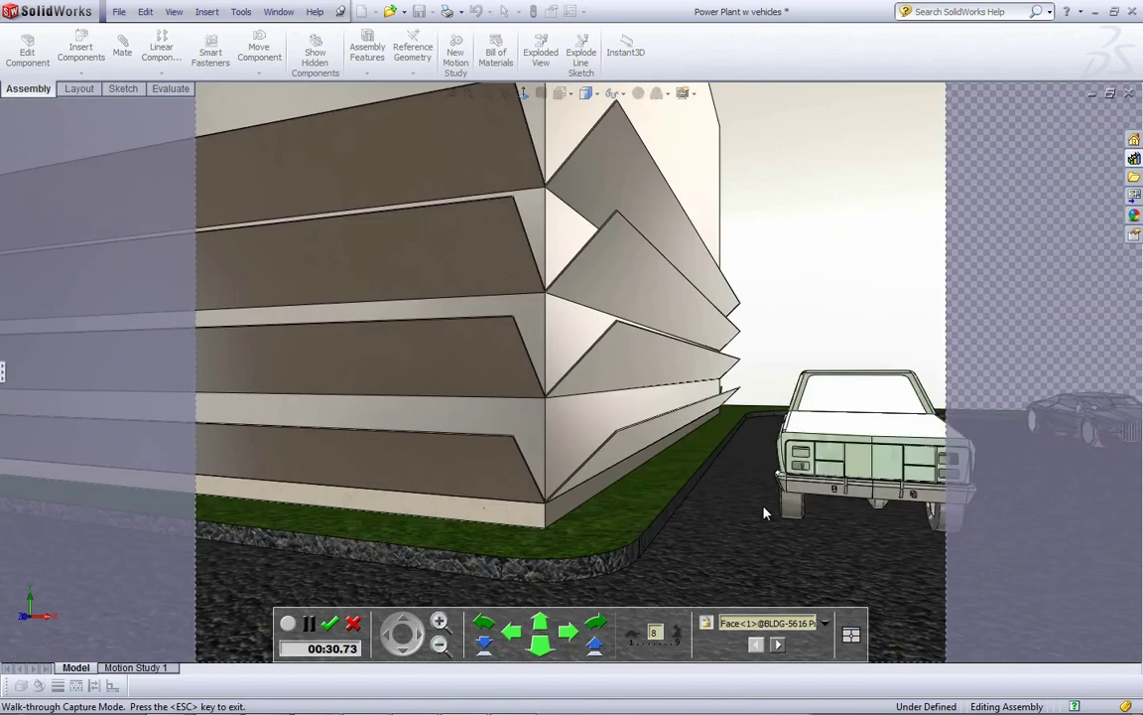
pyautogui.press('Right')
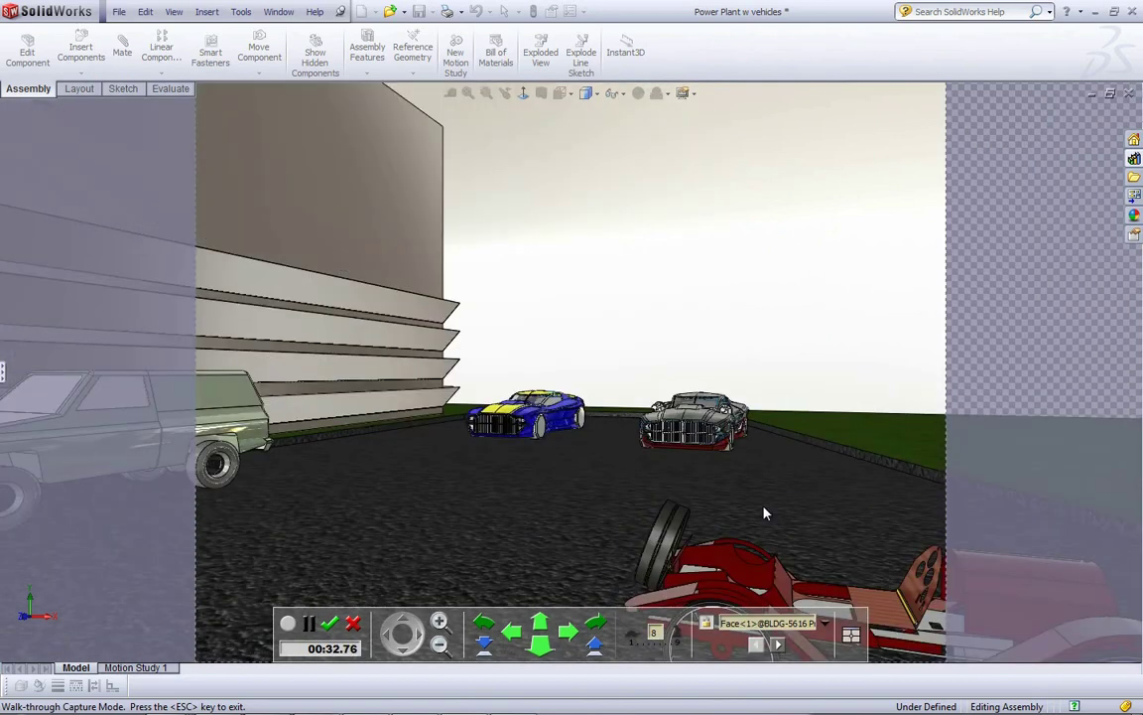
pyautogui.press('Down')
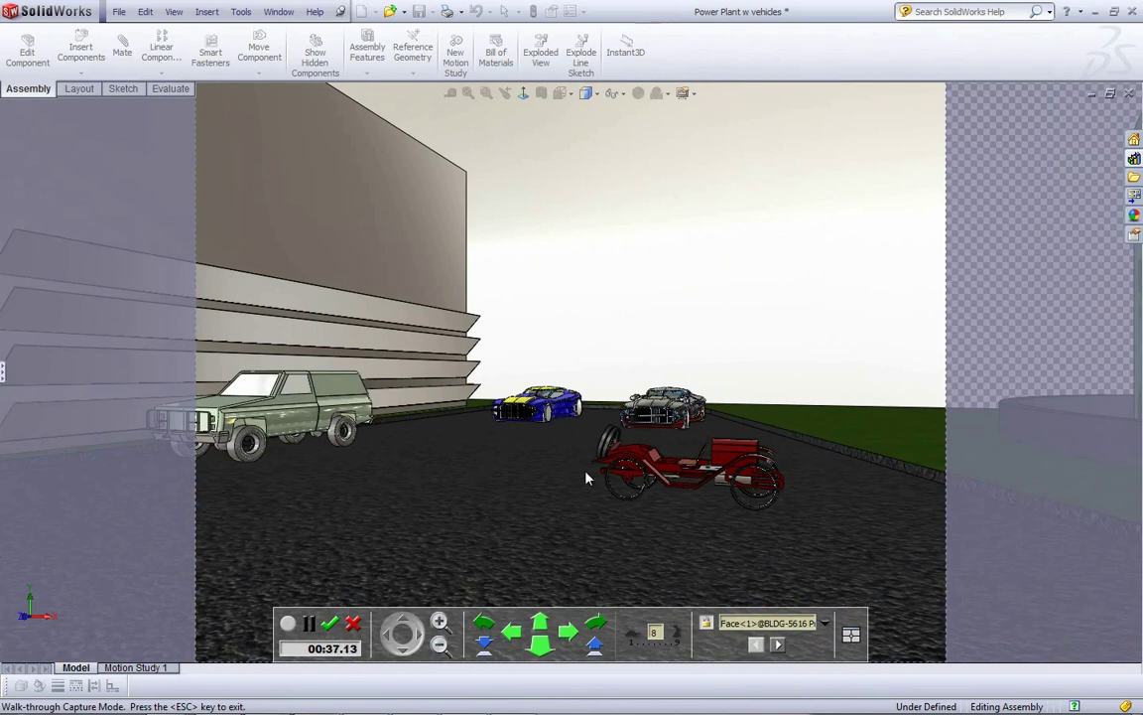
# Turn the avatar left past the louvred building towards the small brick house, and follow Spline1@Sketch1 onward around the plant
pyautogui.press('Left')
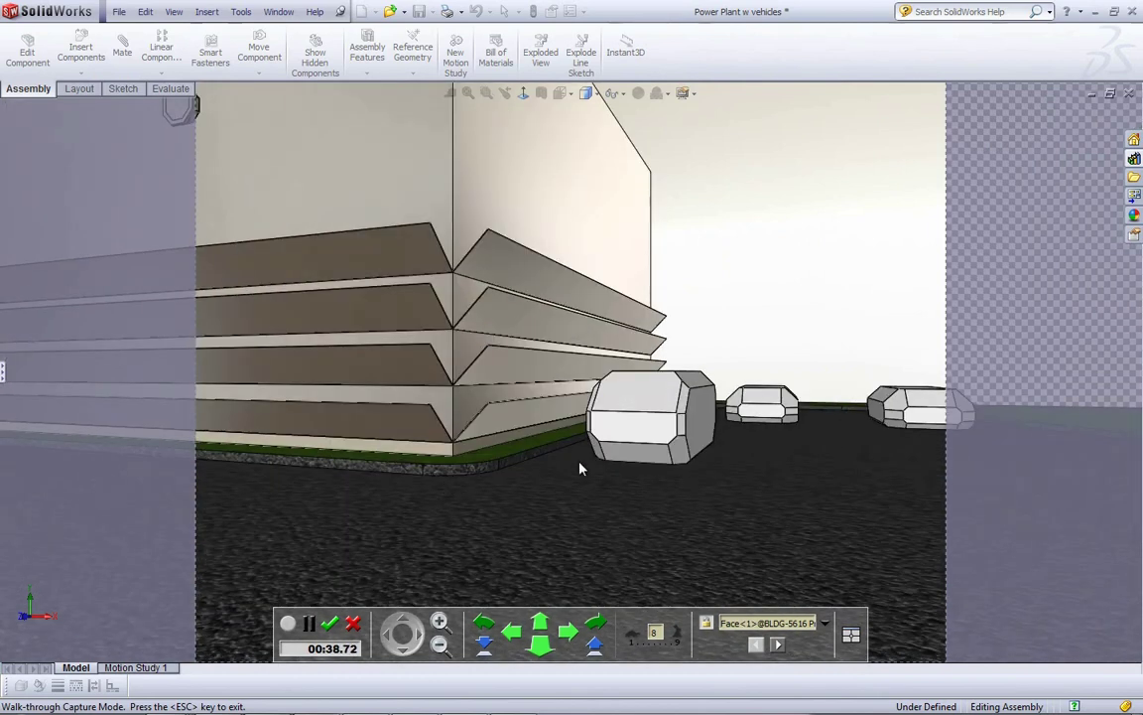
pyautogui.press('Left')
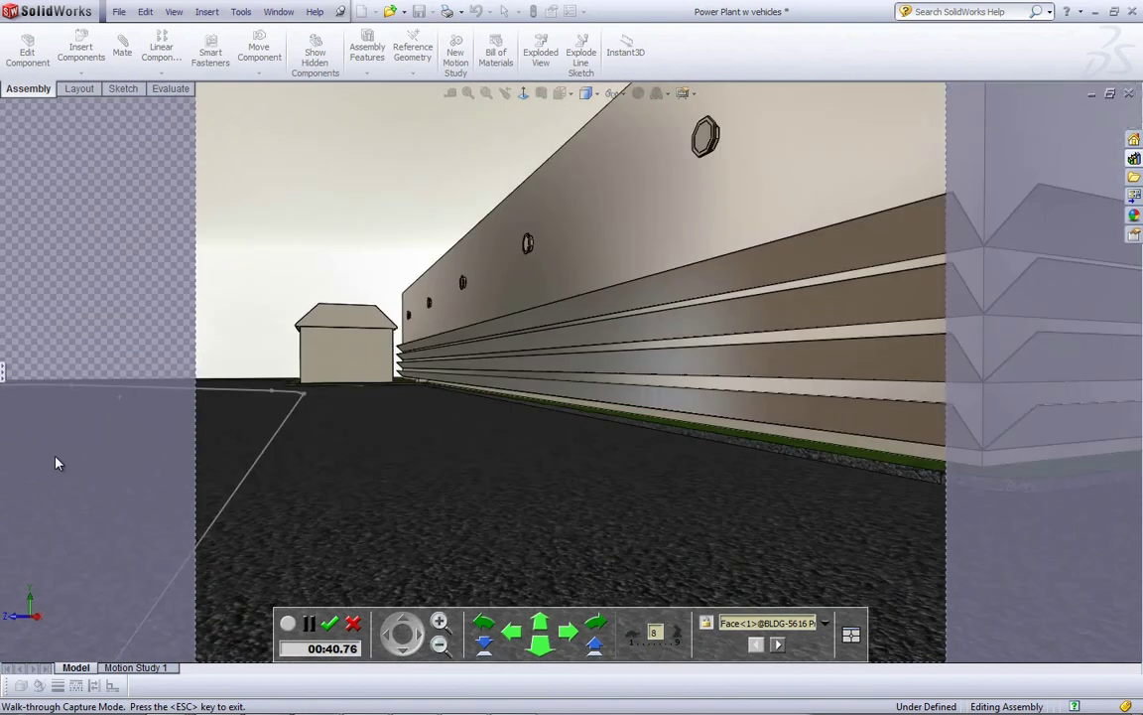
pyautogui.press('Left')
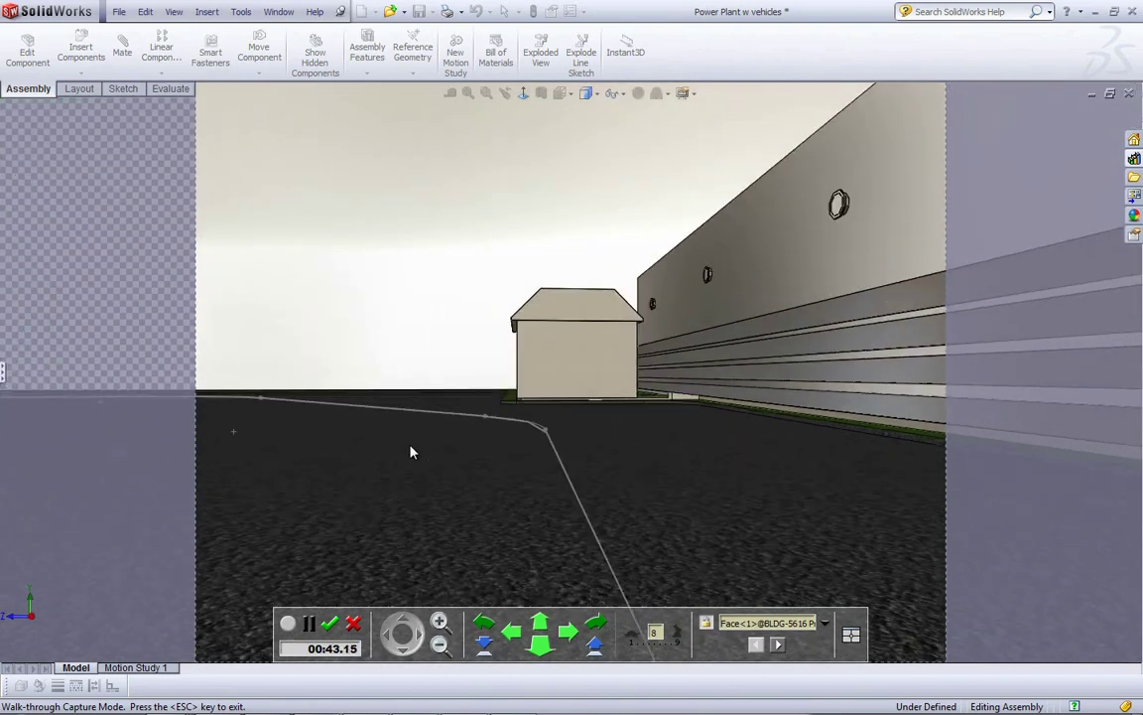
pyautogui.click(799, 622)
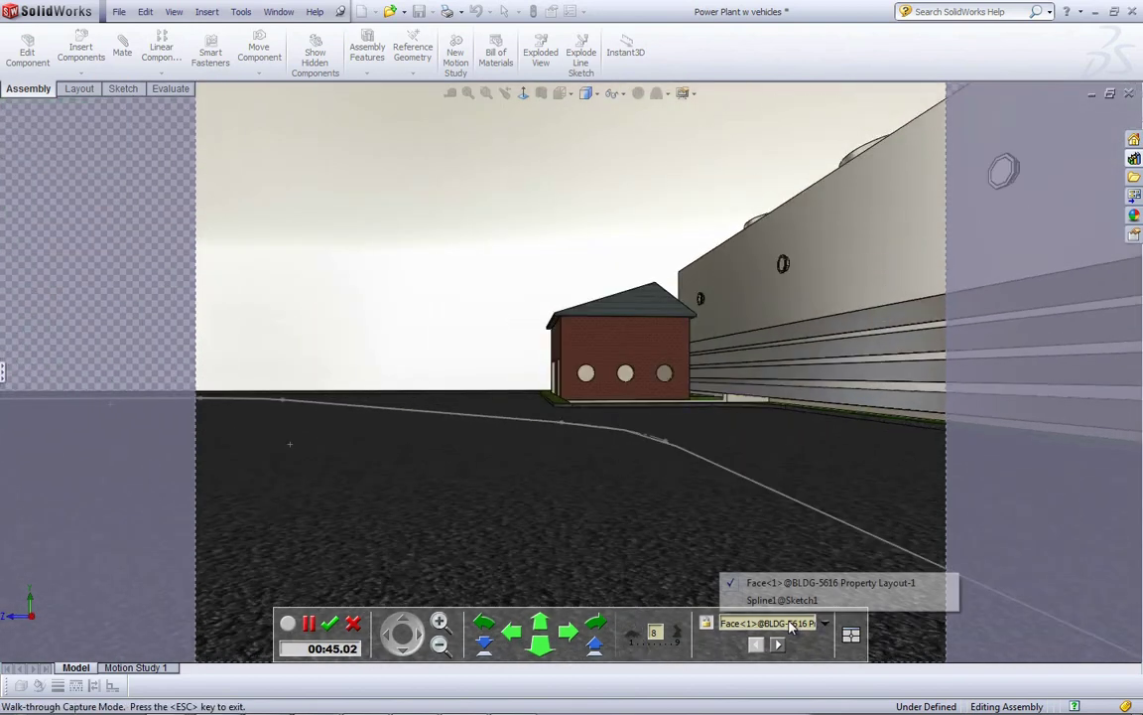
pyautogui.click(779, 600)
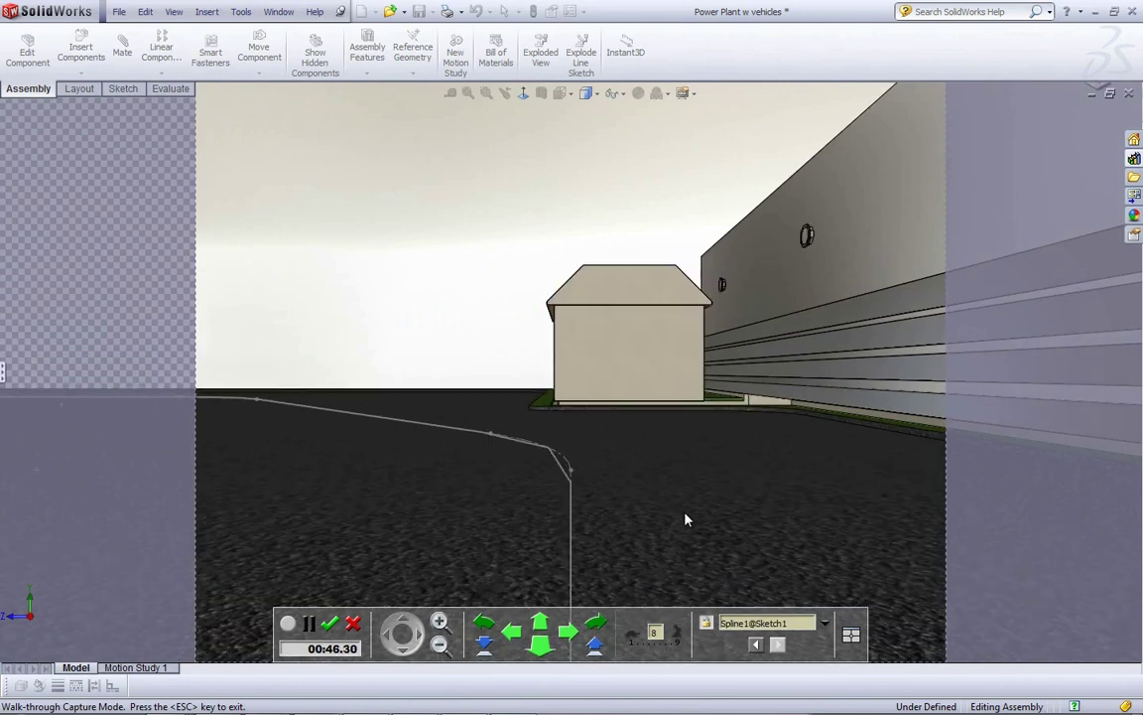
pyautogui.press('Up')
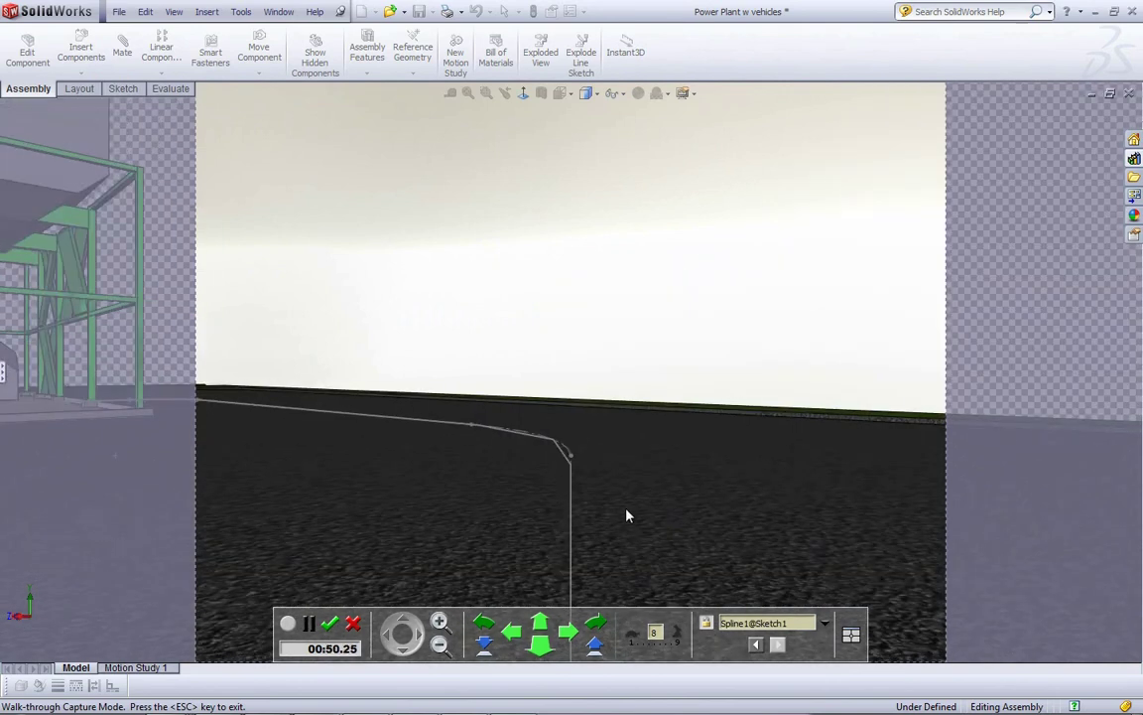
# Switch the motion constraint to the BLDG-5616 Property Layout face and roam the pavement, turning the view across the green steel structures
pyautogui.click(735, 623)
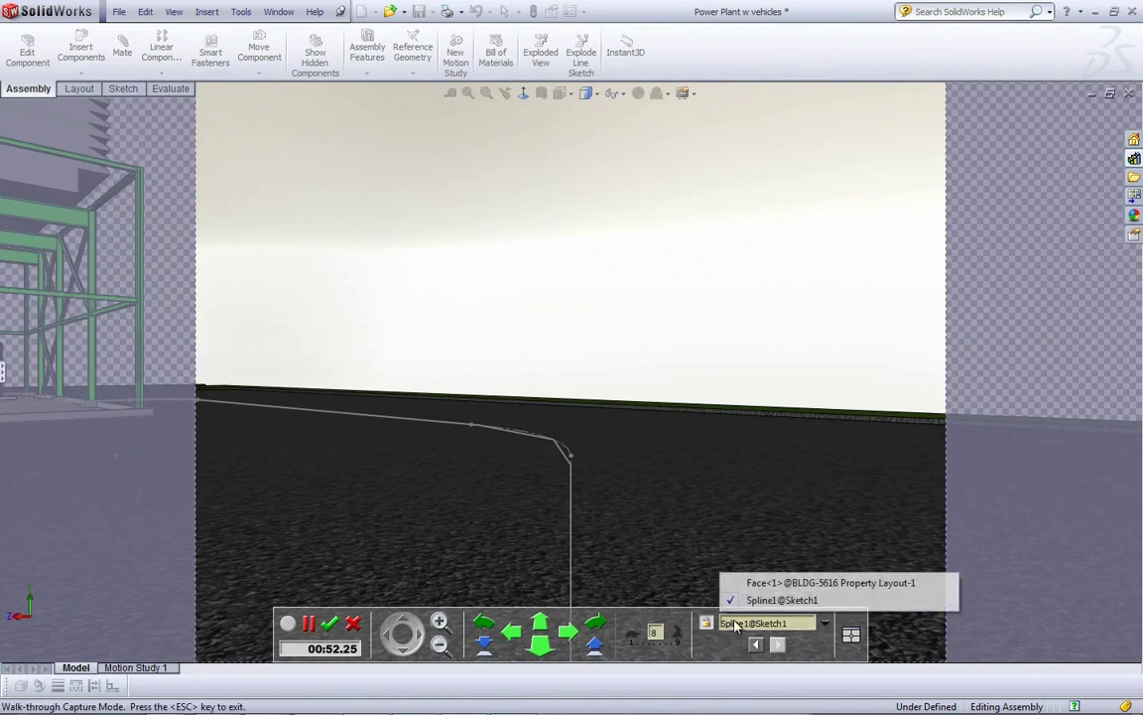
pyautogui.click(755, 583)
pyautogui.moveTo(571, 529); pyautogui.dragTo(557, 433)
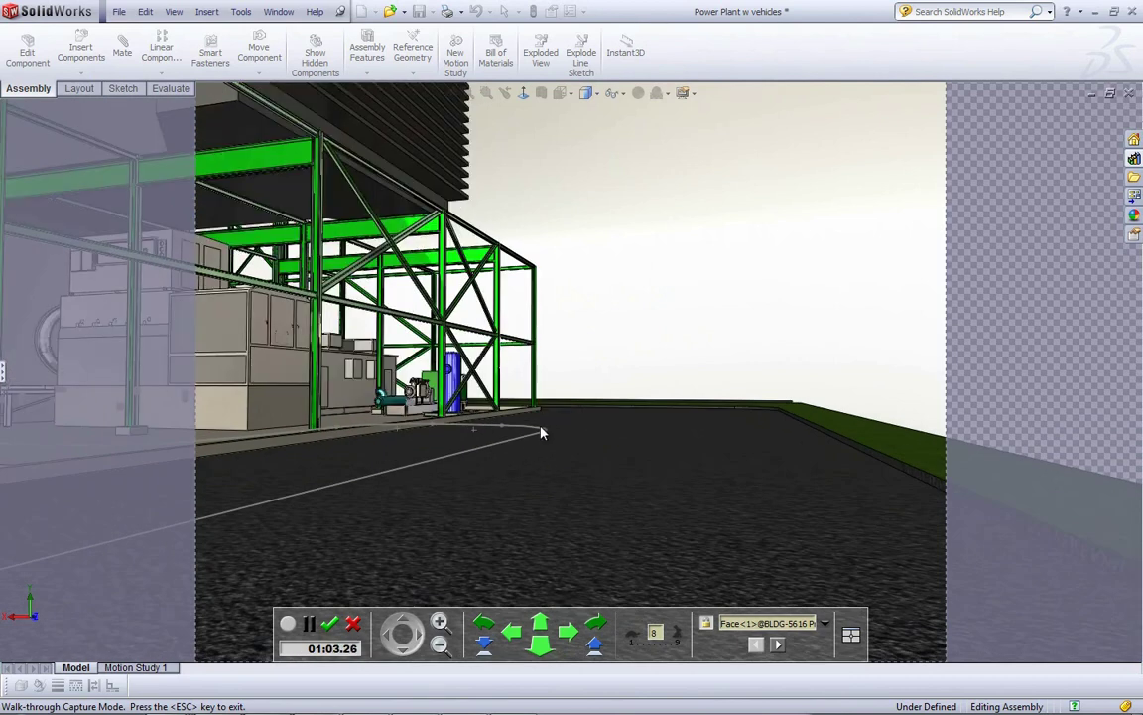
pyautogui.moveTo(518, 430); pyautogui.dragTo(584, 360)
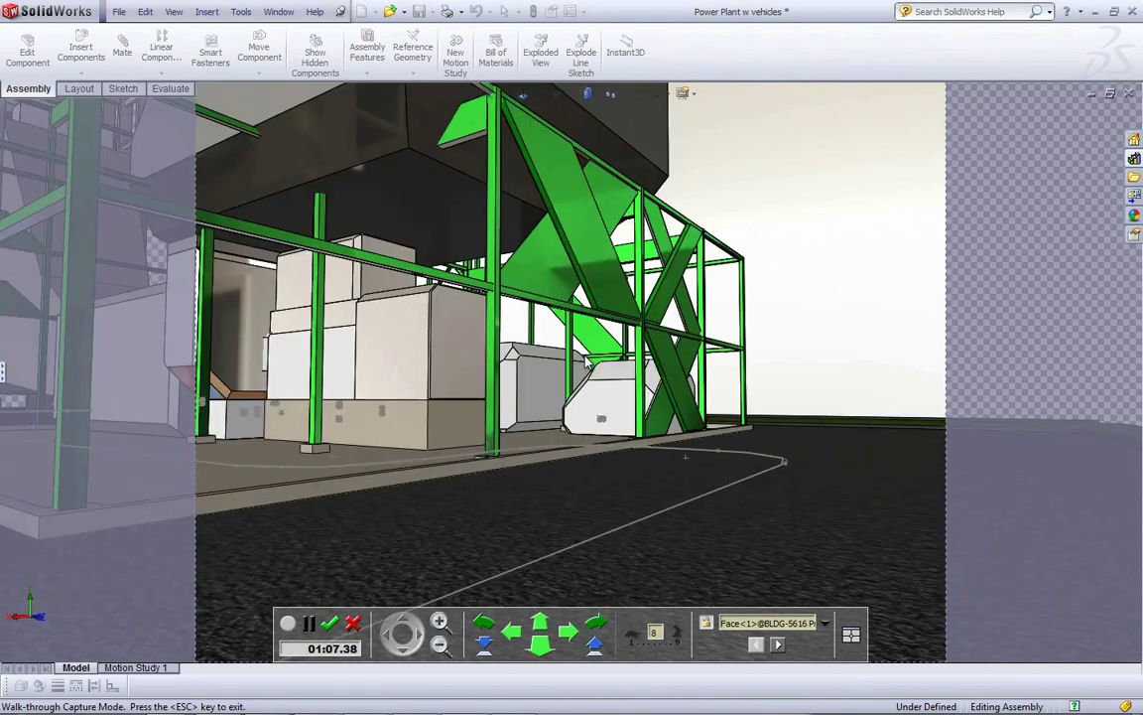
pyautogui.moveTo(596, 402); pyautogui.dragTo(110, 461)
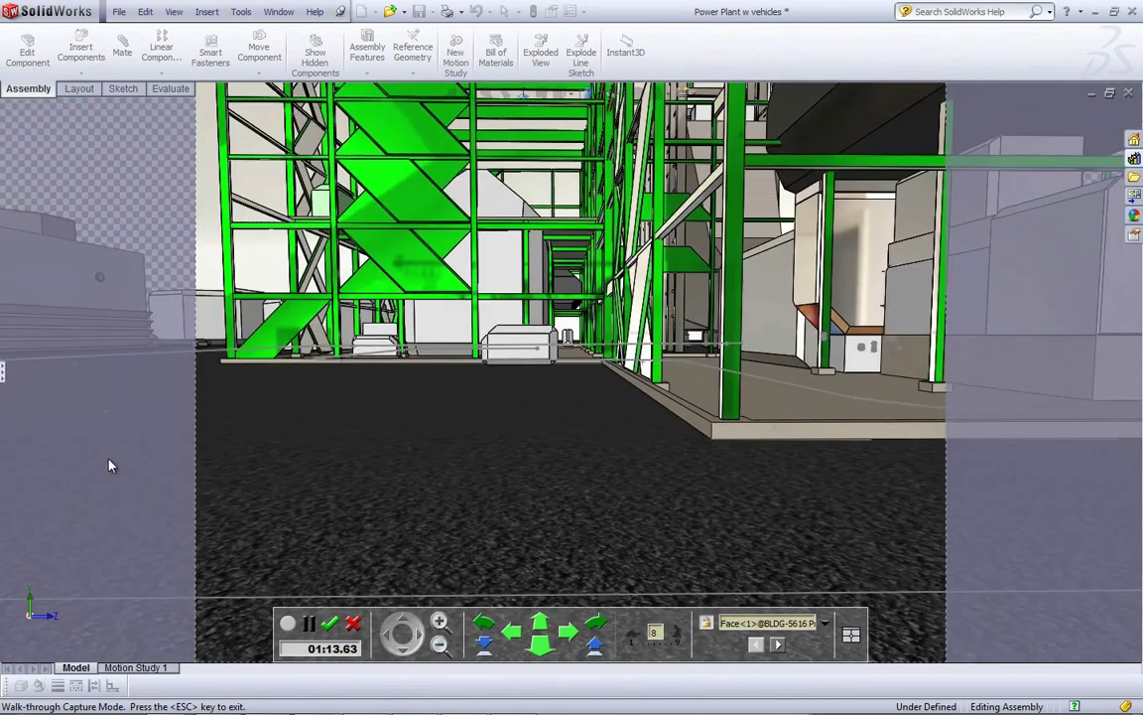
# Pause the walk-through recording and accept the captured path
pyautogui.click(310, 624)
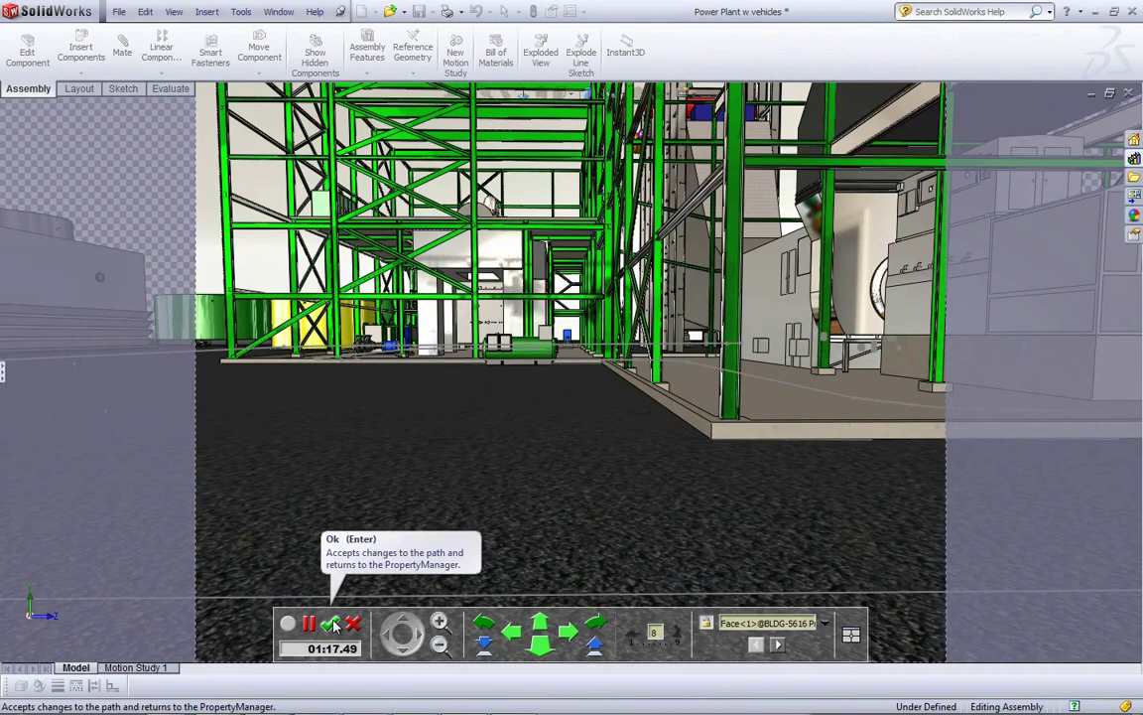
pyautogui.click(331, 624)
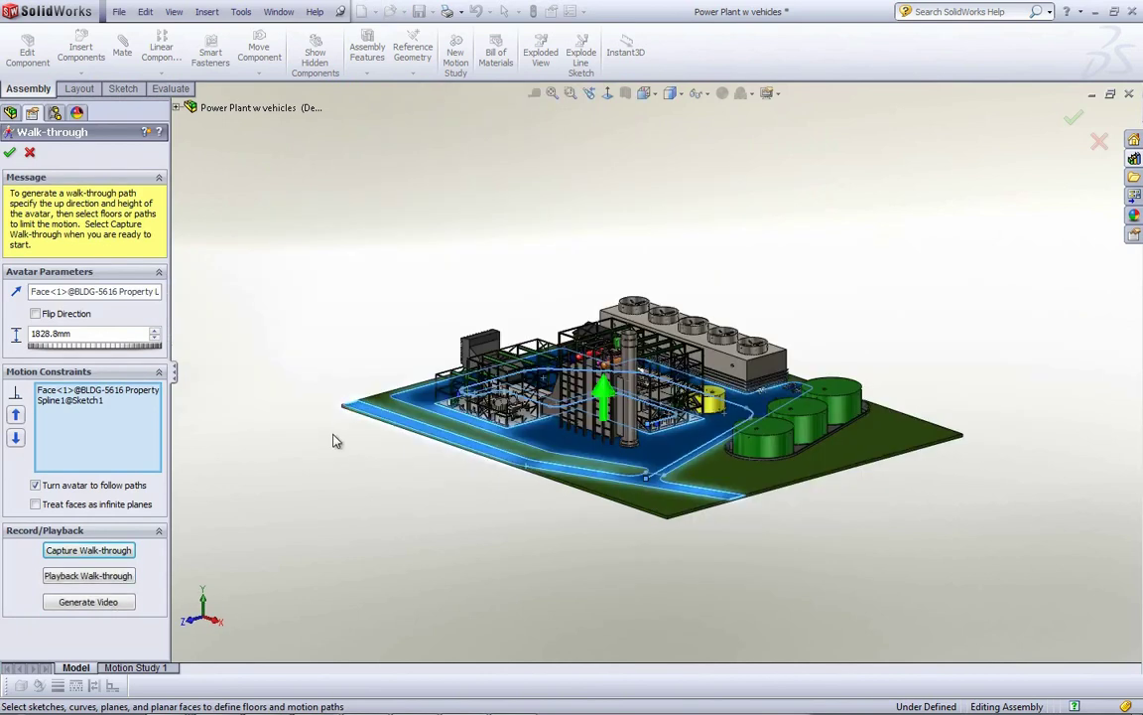
# Open the video generation settings for the walk-through, review the available file types and renderers, and cancel without saving
pyautogui.click(87, 602)
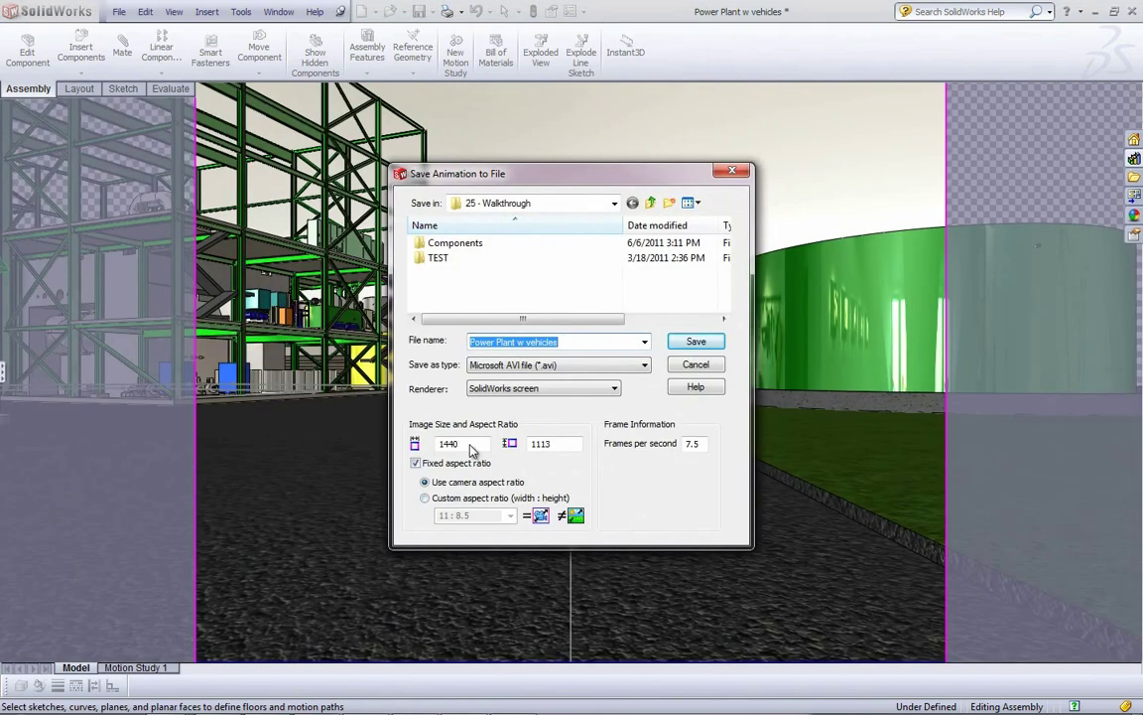
pyautogui.click(554, 366)
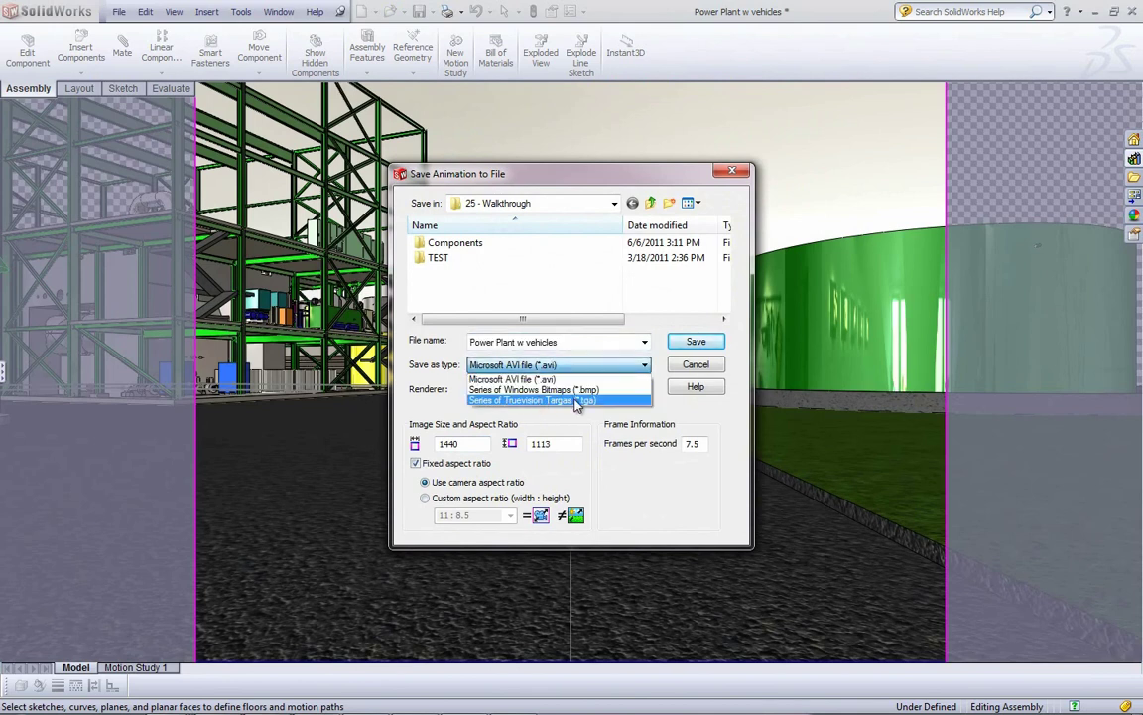
pyautogui.click(397, 378)
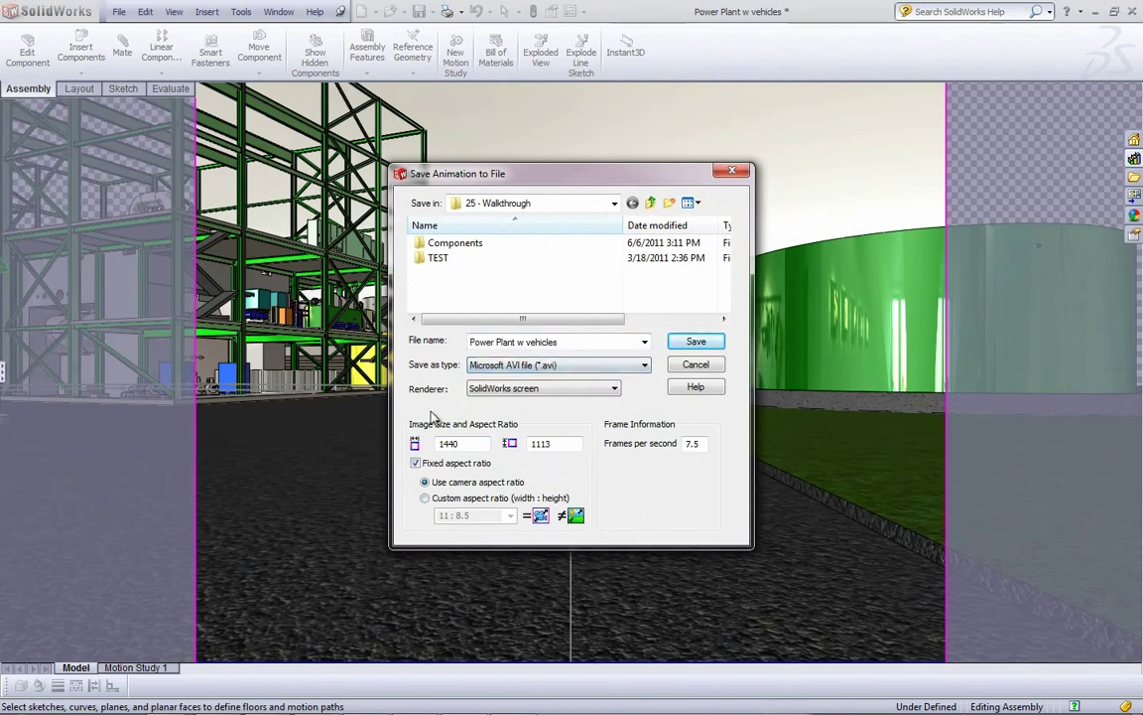
pyautogui.click(496, 389)
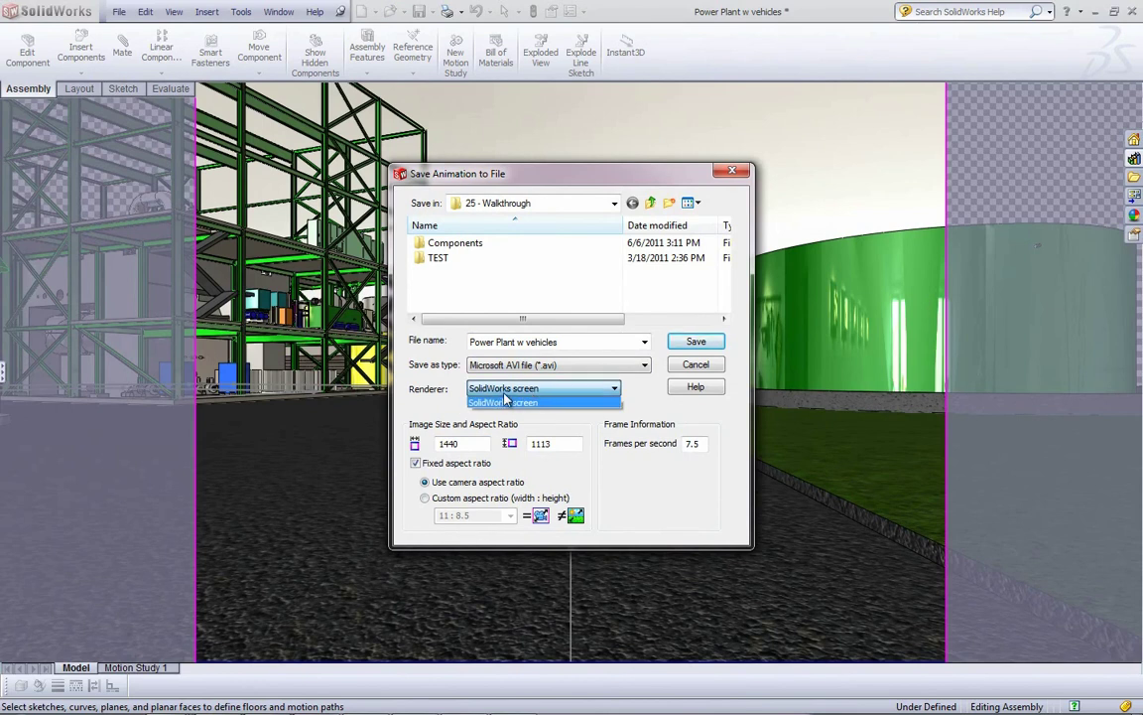
pyautogui.click(398, 363)
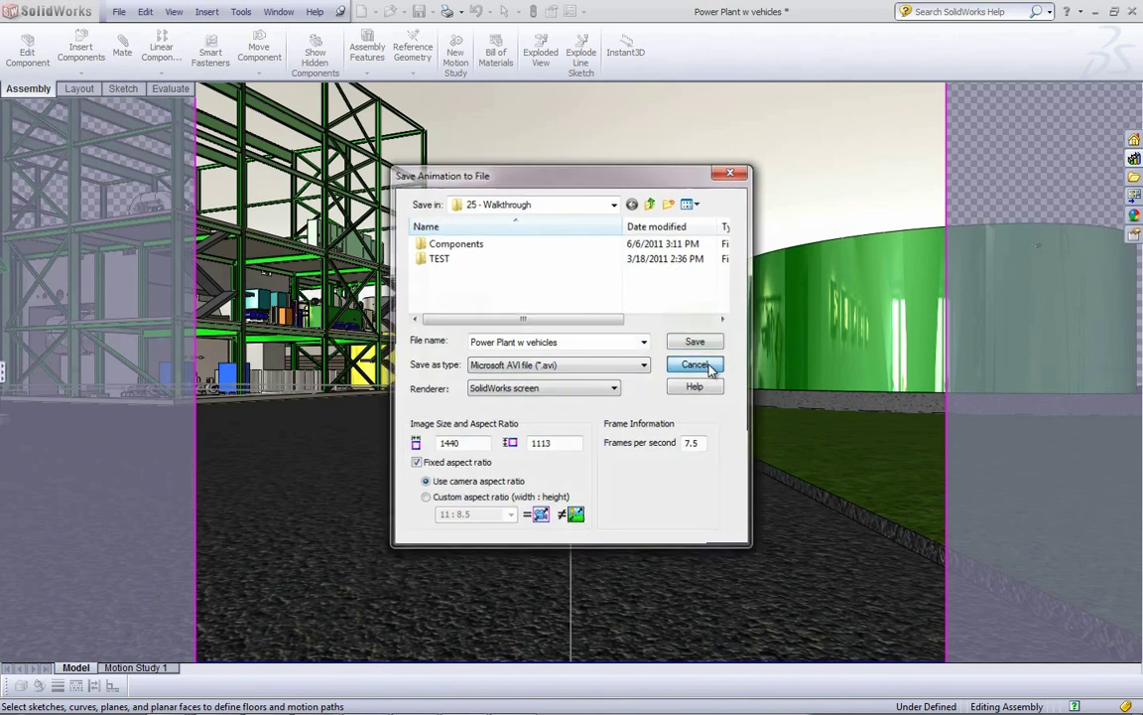
# Dismiss the animation save settings, start a new walk-through capture, and advance the avatar along the road beside the green tanks
pyautogui.click(710, 366)
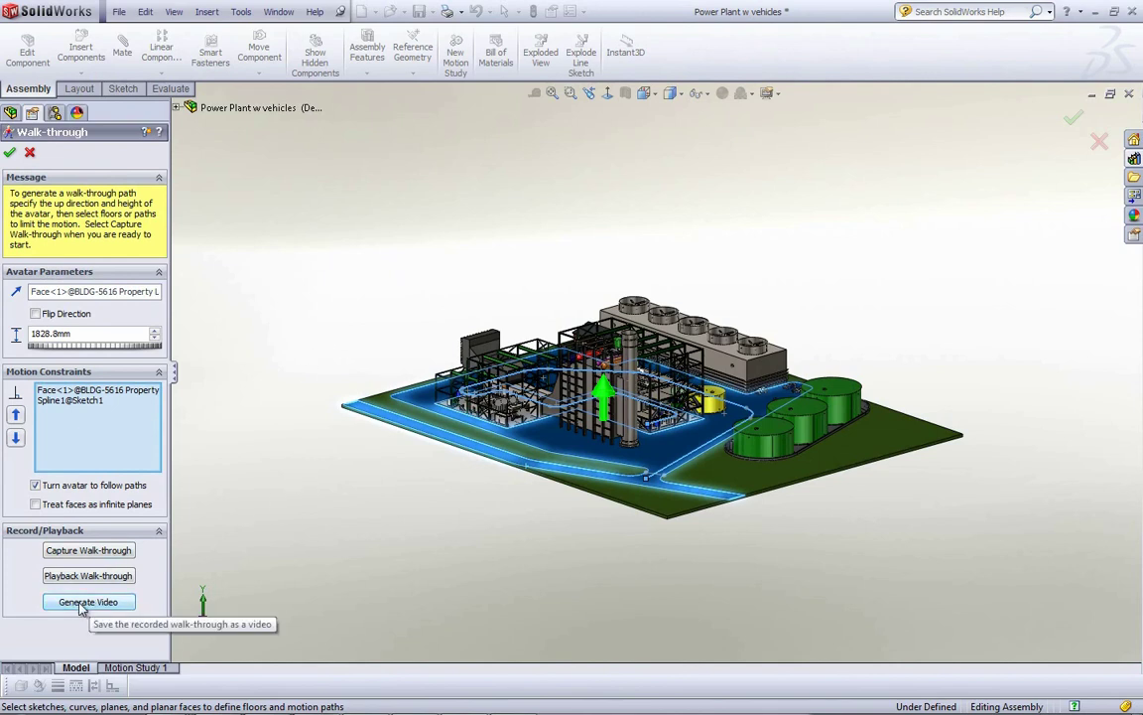
pyautogui.click(87, 550)
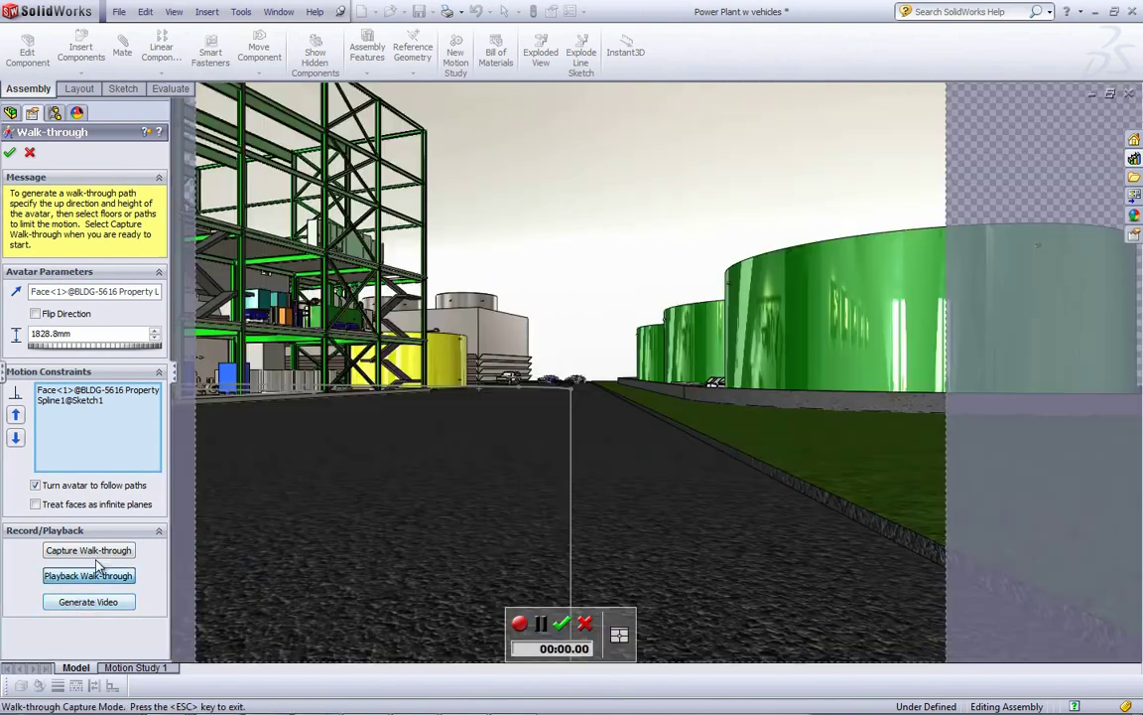
pyautogui.press('Up')
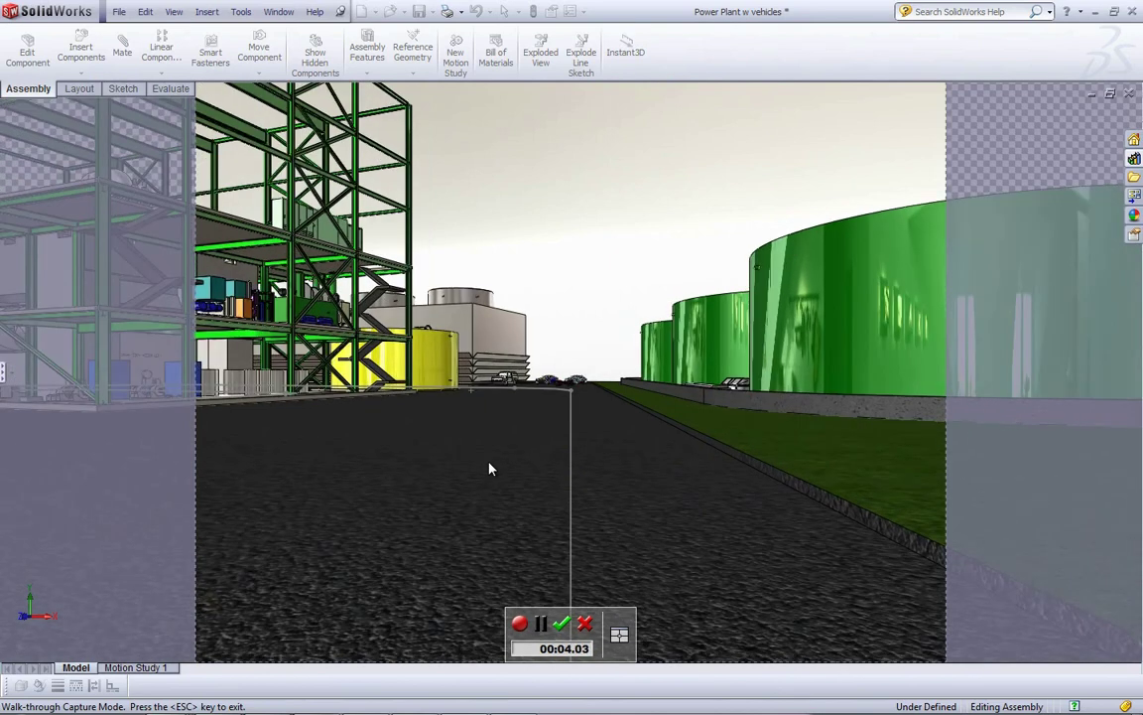
pyautogui.press('Up')
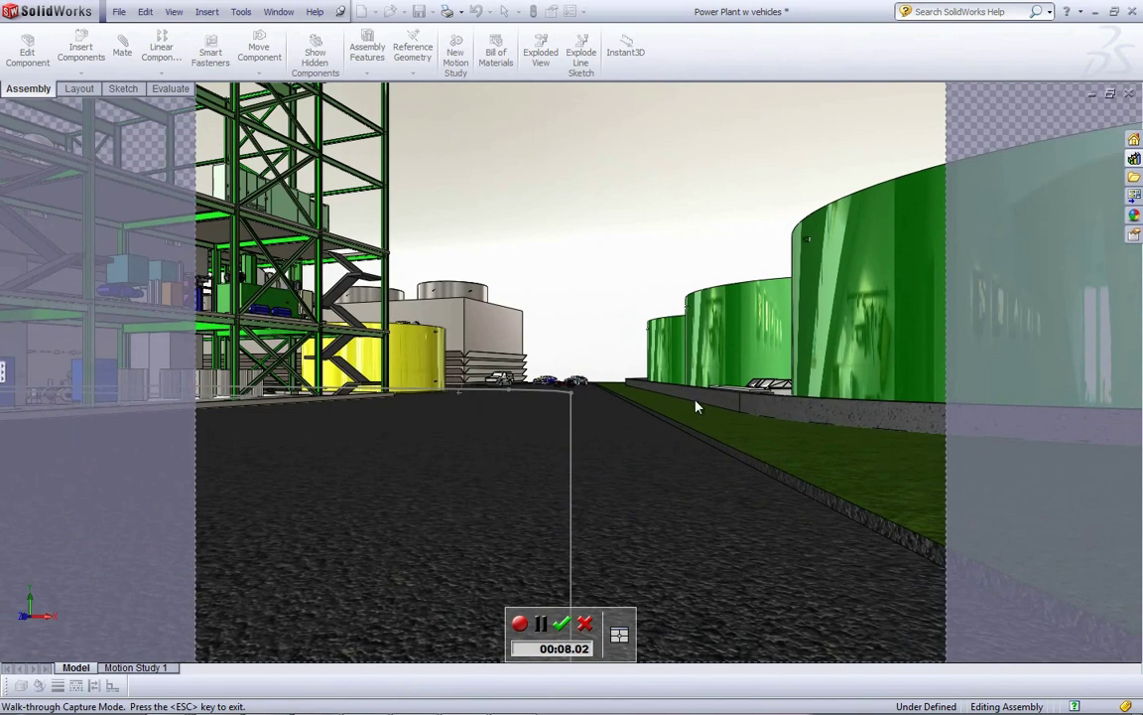
pyautogui.press('Up')
# Show the Map View, move it away from the main menus, and advance the avatar past the yellow tank towards the parked vehicles
pyautogui.click(619, 634)
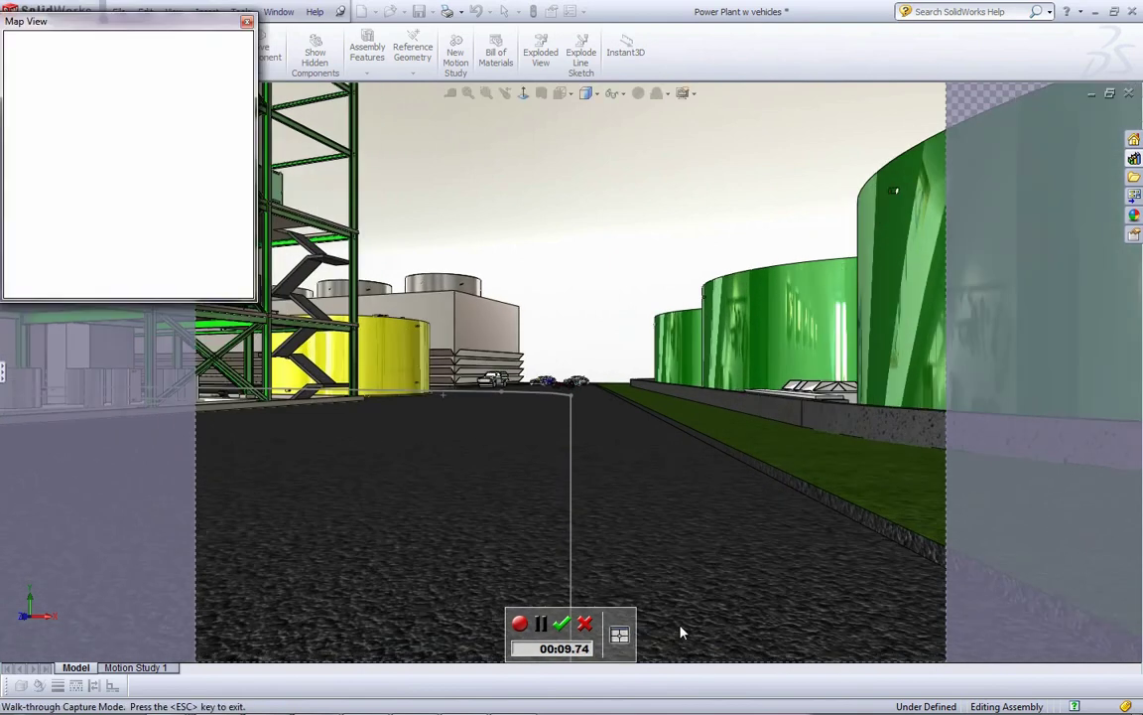
pyautogui.moveTo(192, 18); pyautogui.dragTo(224, 365)
pyautogui.press('Up')
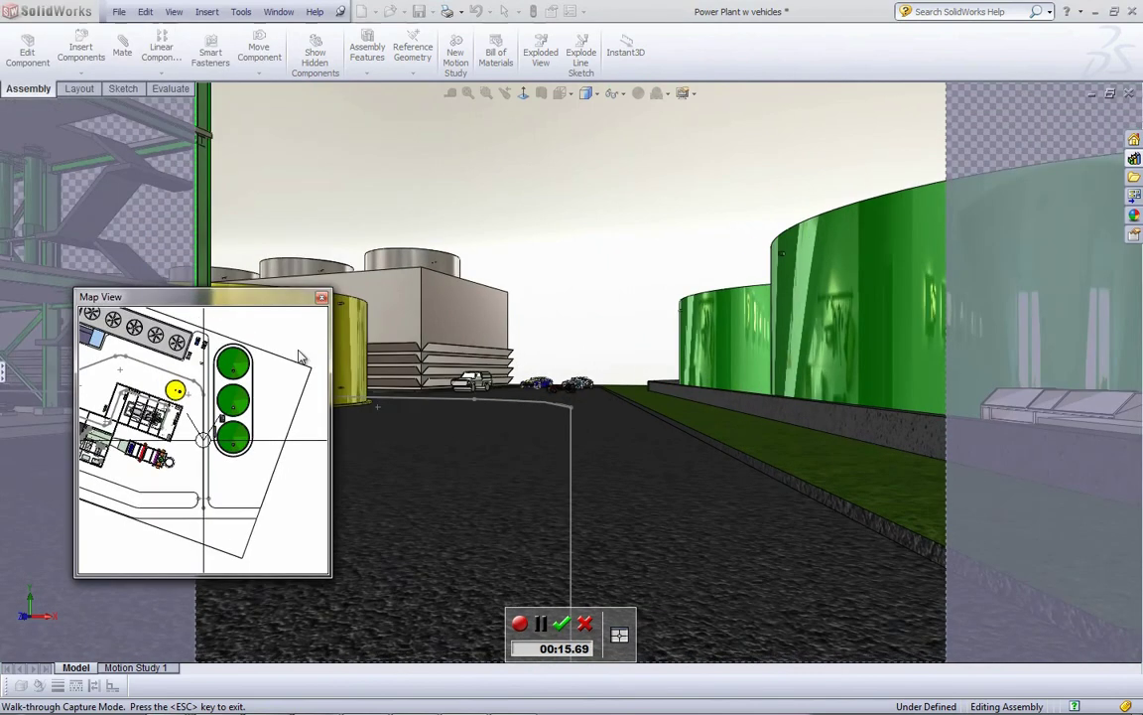
pyautogui.press('Up')
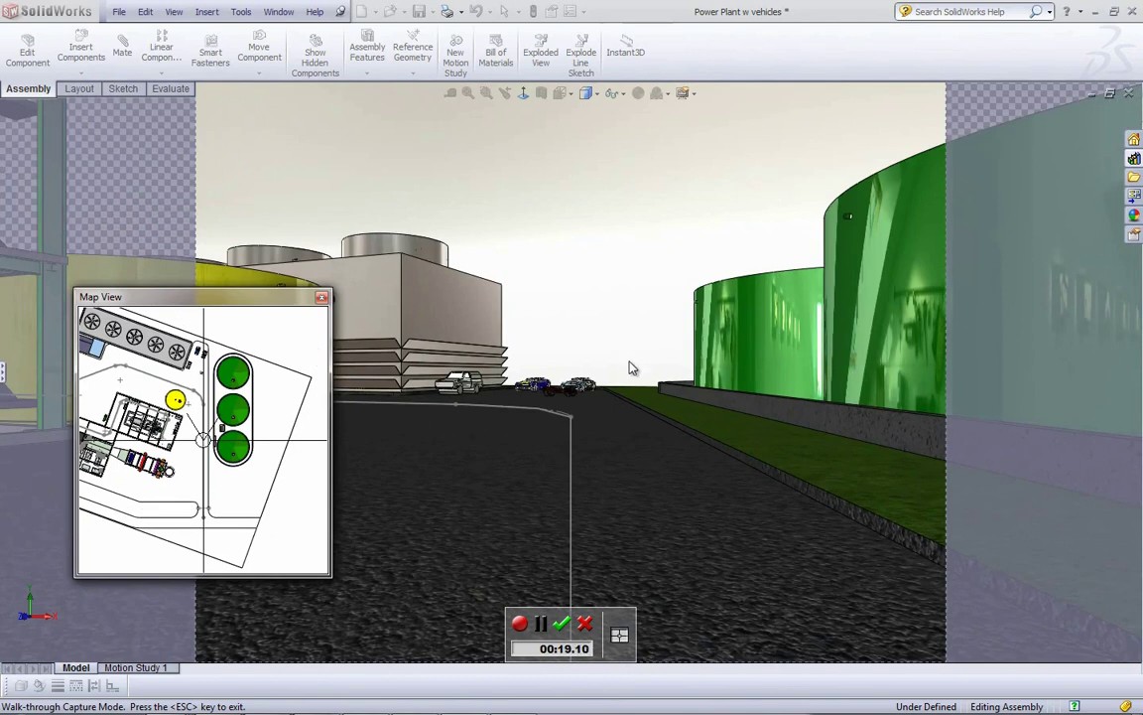
pyautogui.press('Down')
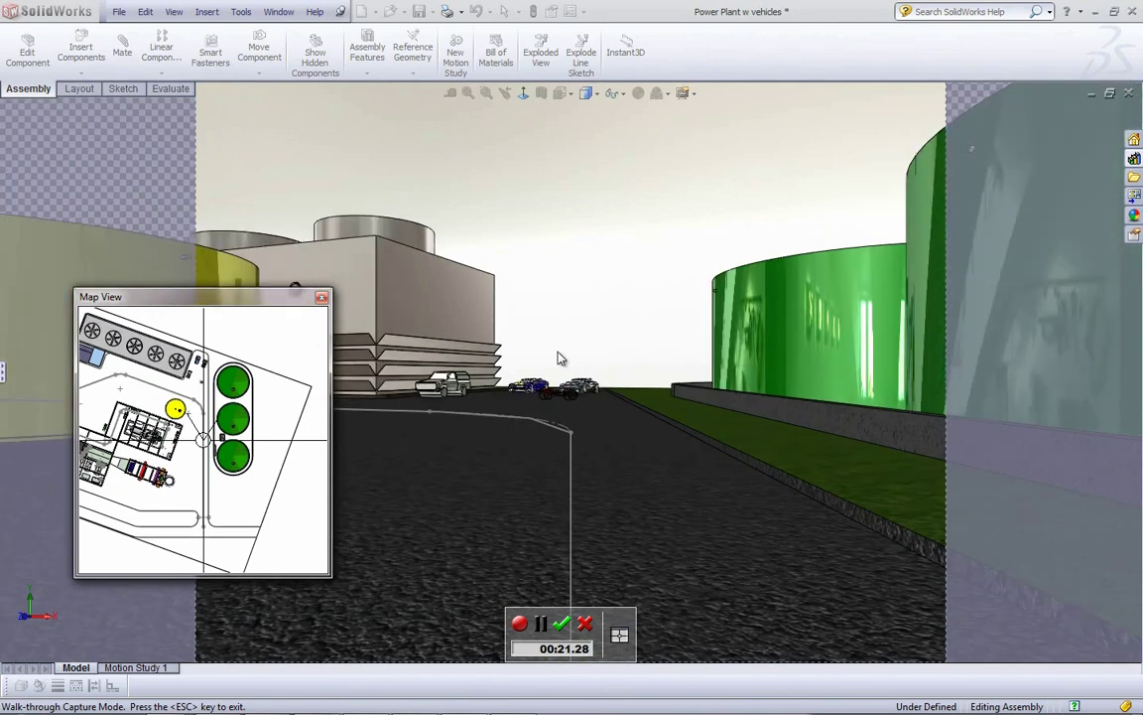
pyautogui.press('Down')
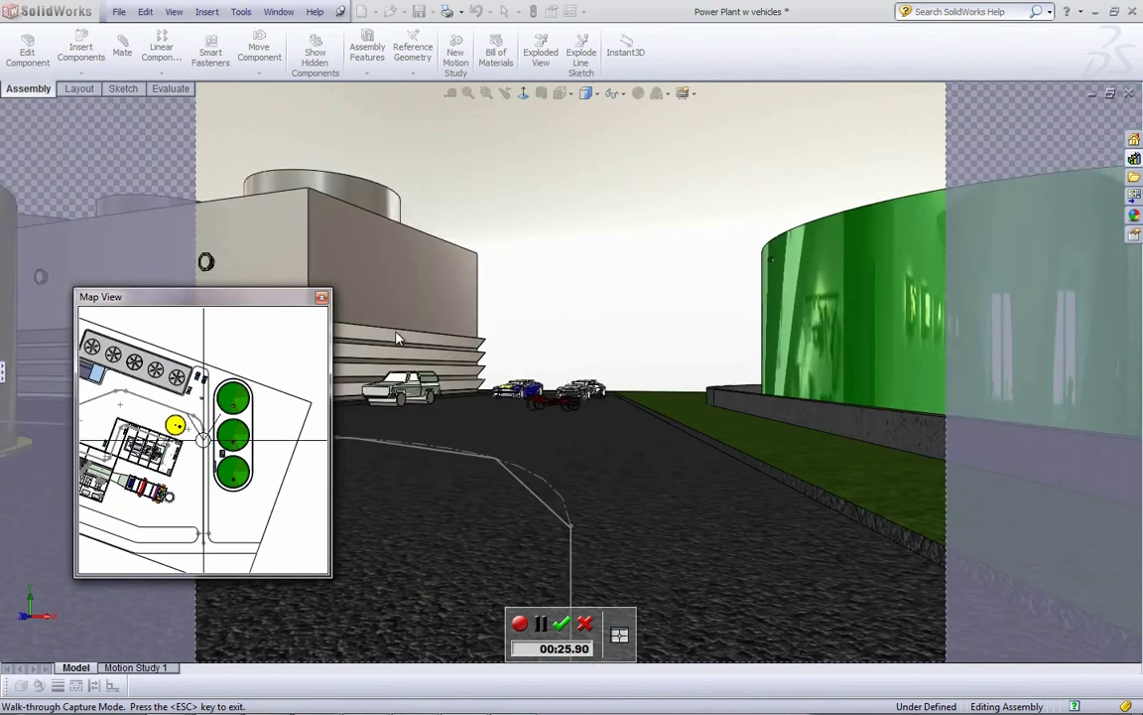
# Walk the avatar off the spline path across the pavement to the parked cars and red vehicle beside the louvred building
pyautogui.press('Up')
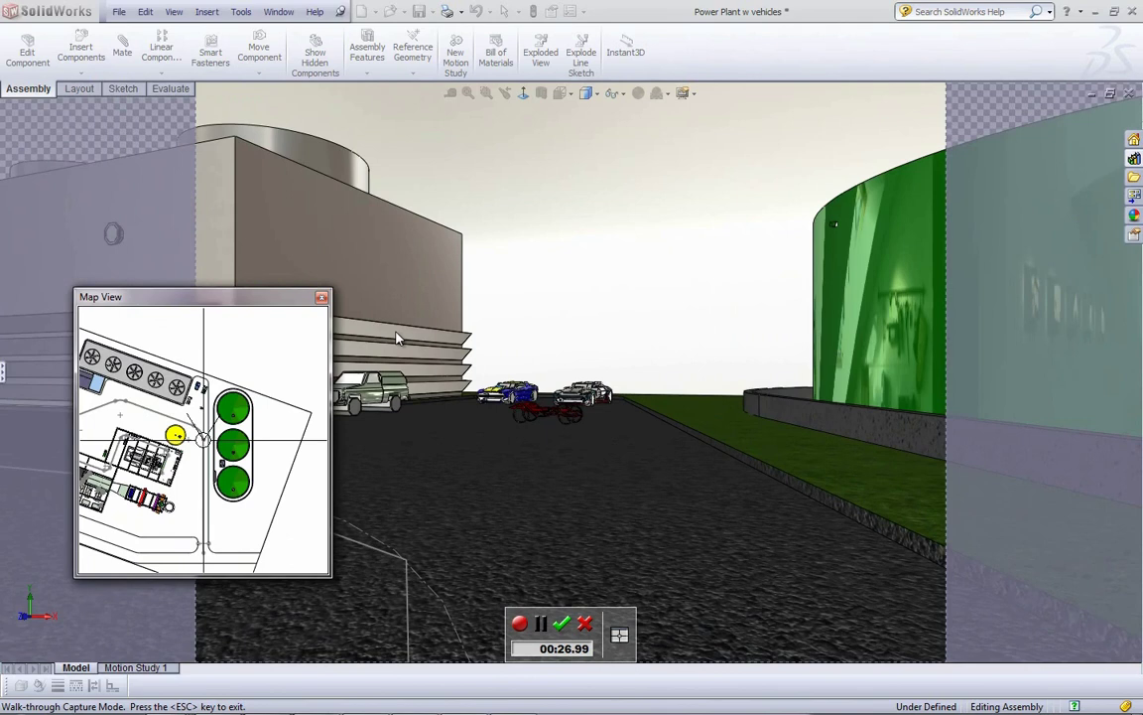
pyautogui.press('Up')
pyautogui.press('Up')
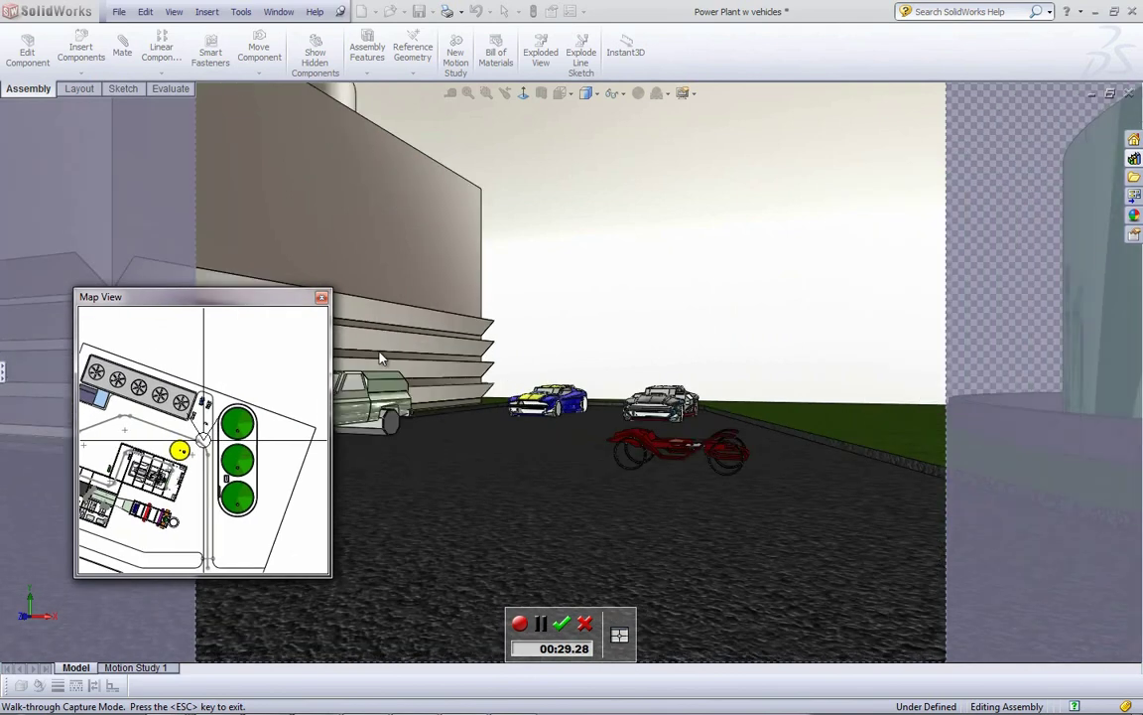
pyautogui.press('Up')
pyautogui.press('Up')
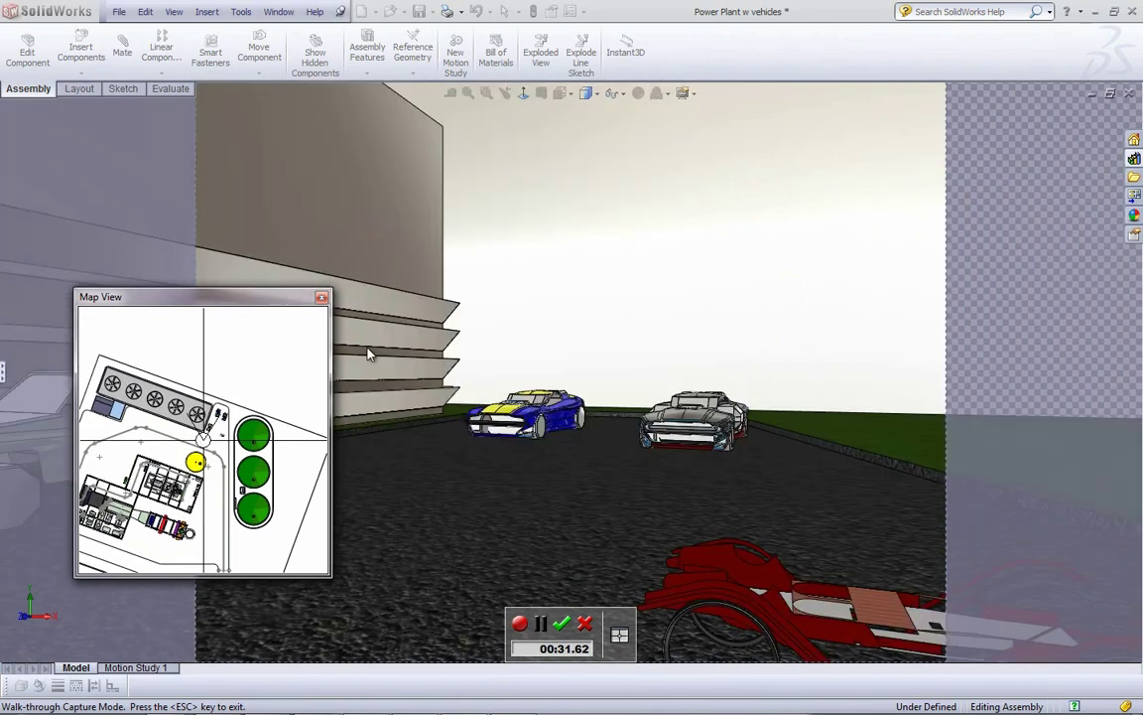
pyautogui.press('Up')
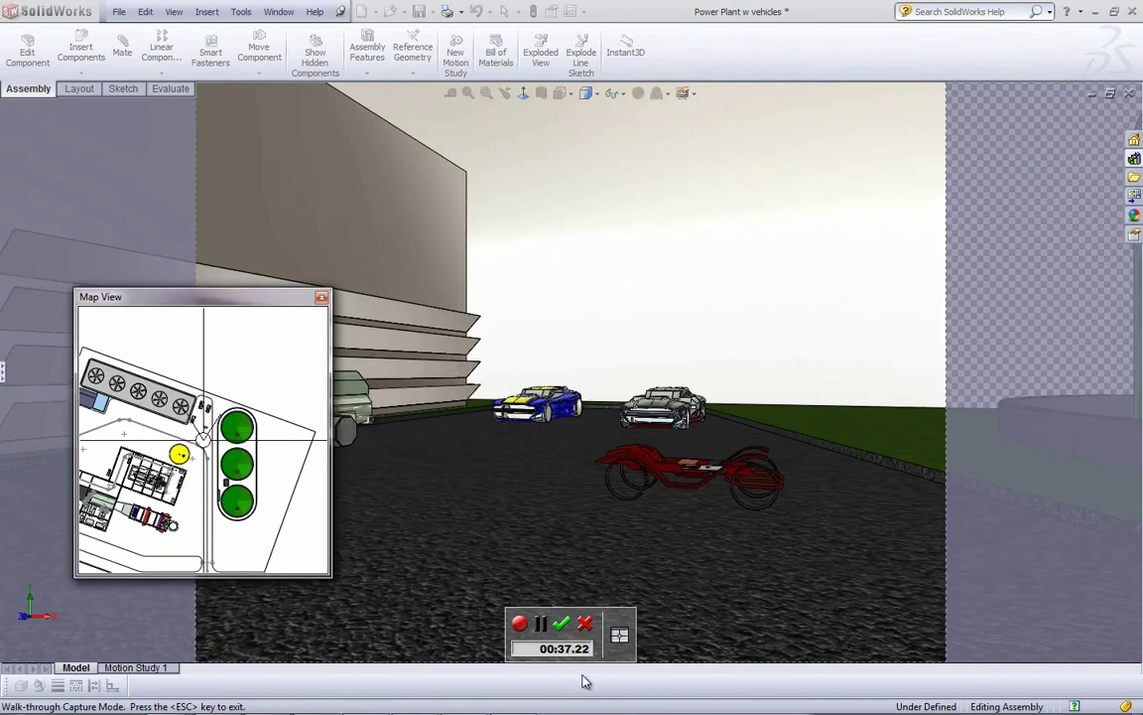
# Turn the avatar left around the louvred building's corner and walk alongside its wall towards the small brick house
pyautogui.press('Left')
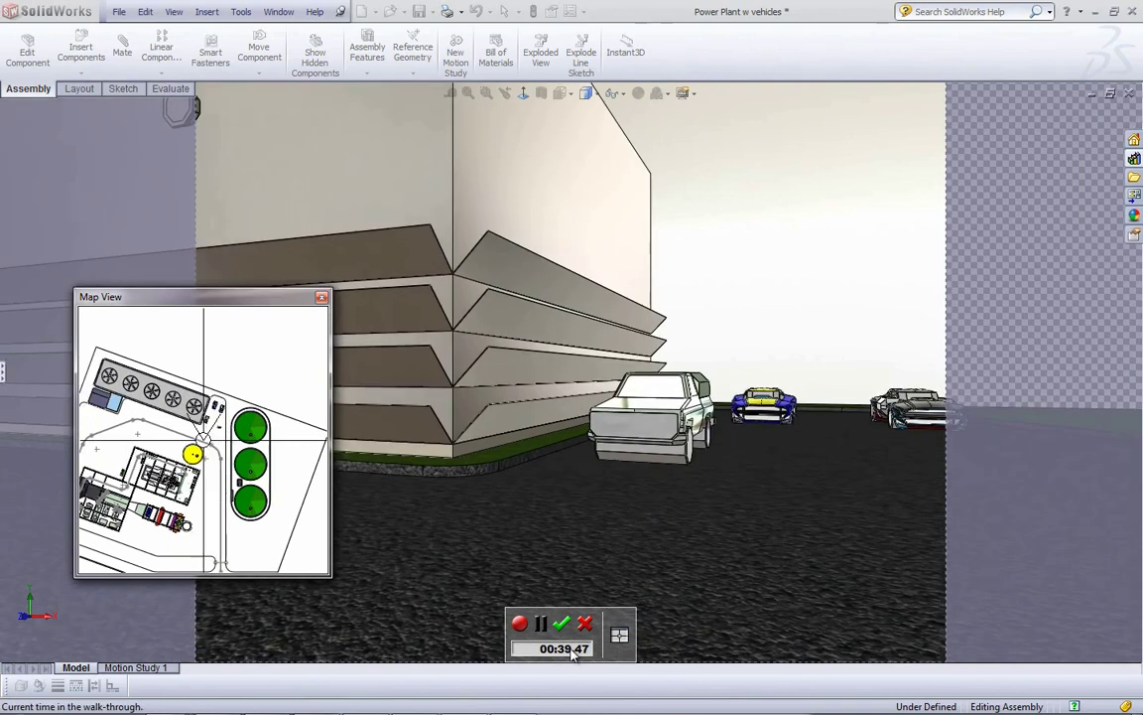
pyautogui.press('Left')
pyautogui.press('Left')
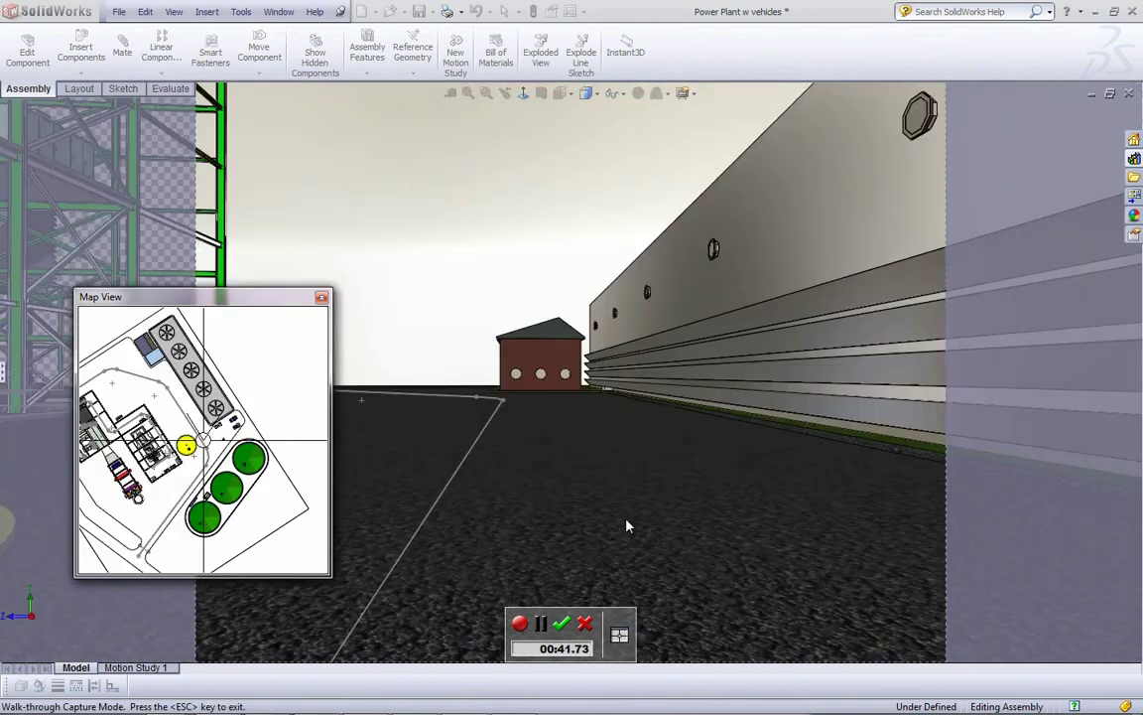
pyautogui.press('Left')
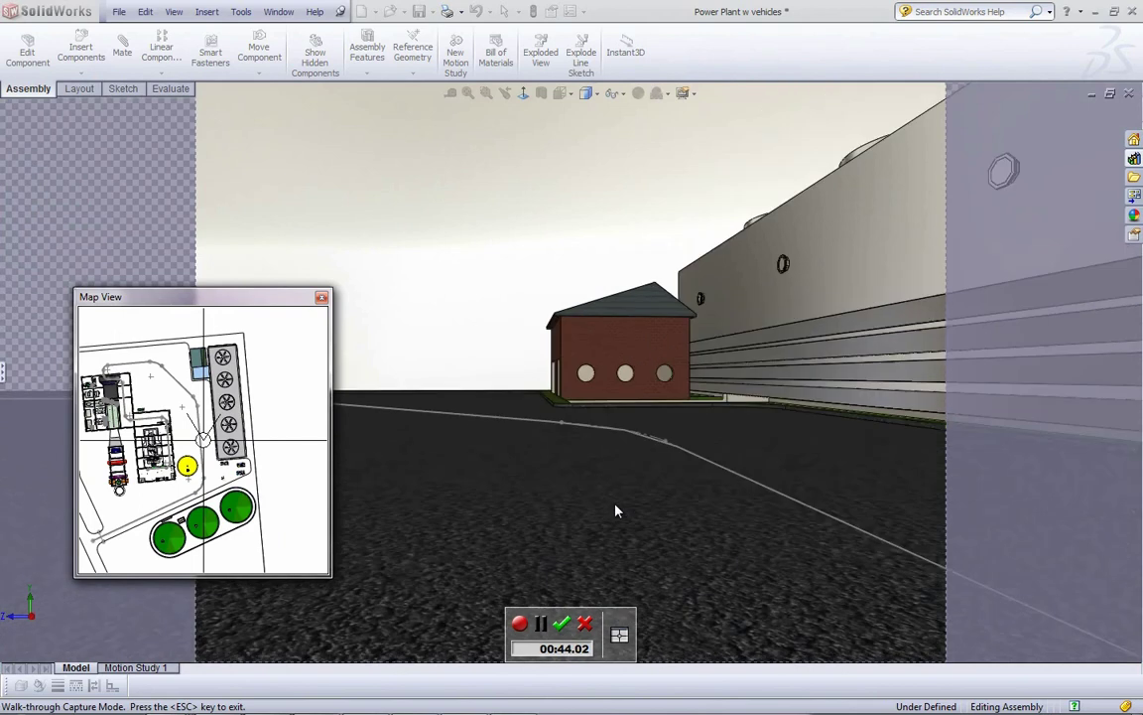
pyautogui.press('Up')
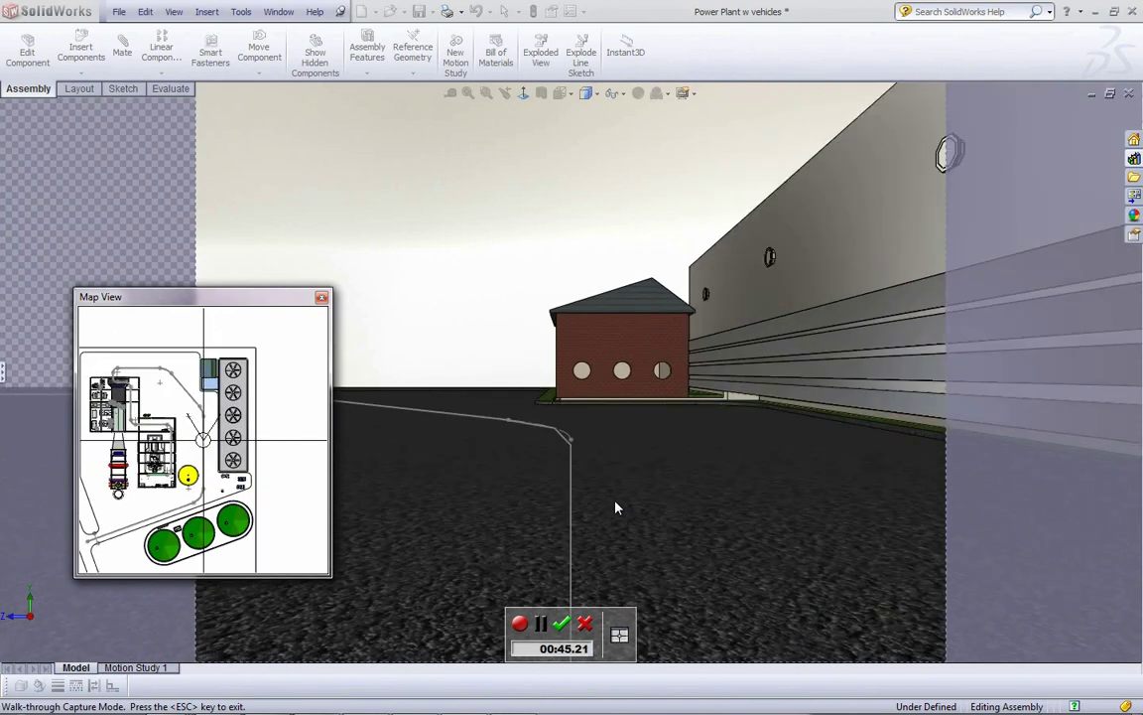
# Turn the avatar left away from the brick house and follow the path until it faces the green steel structure
pyautogui.press('Left')
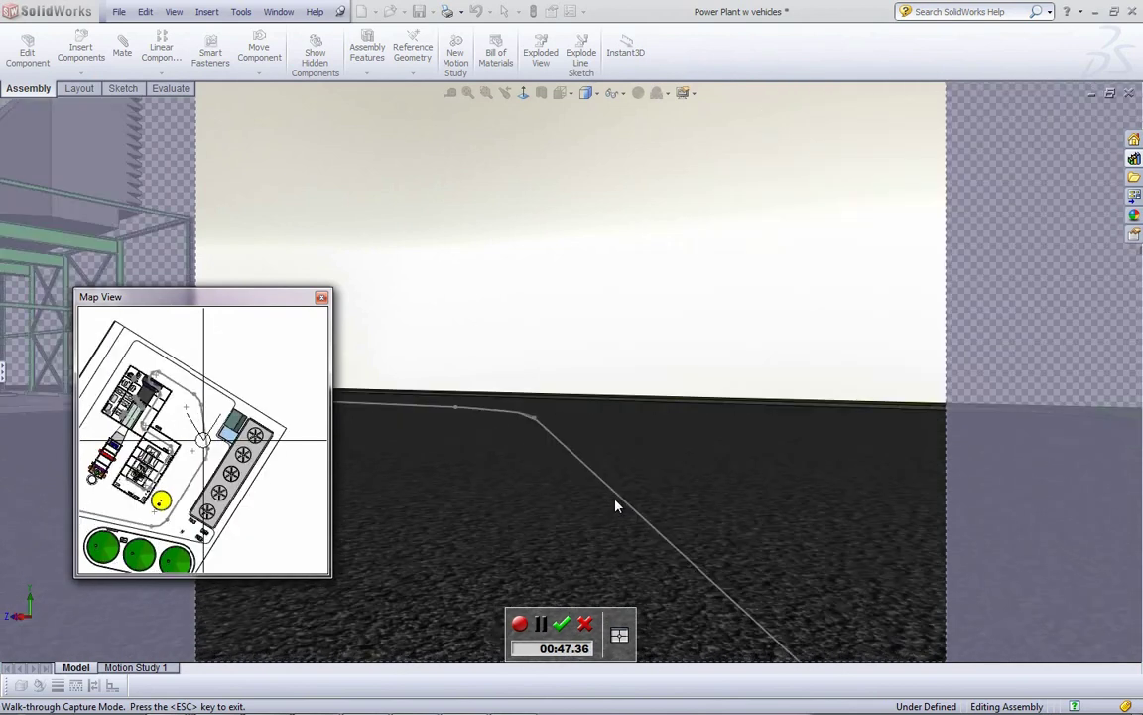
pyautogui.press('Left')
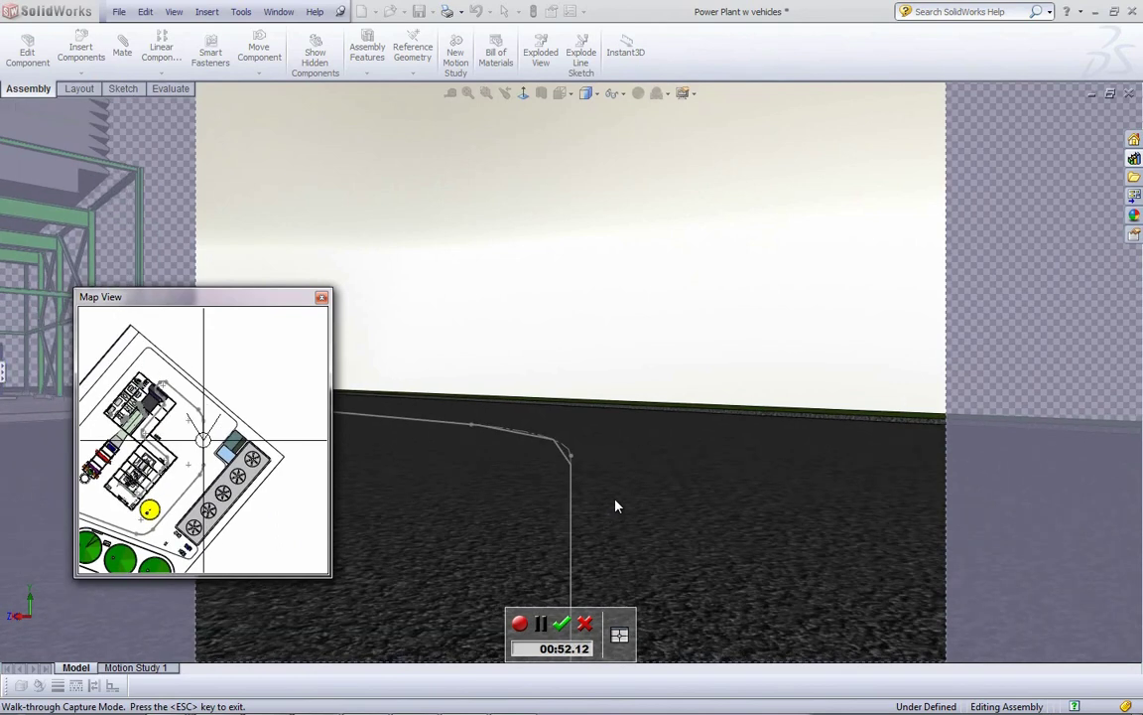
pyautogui.press('Left')
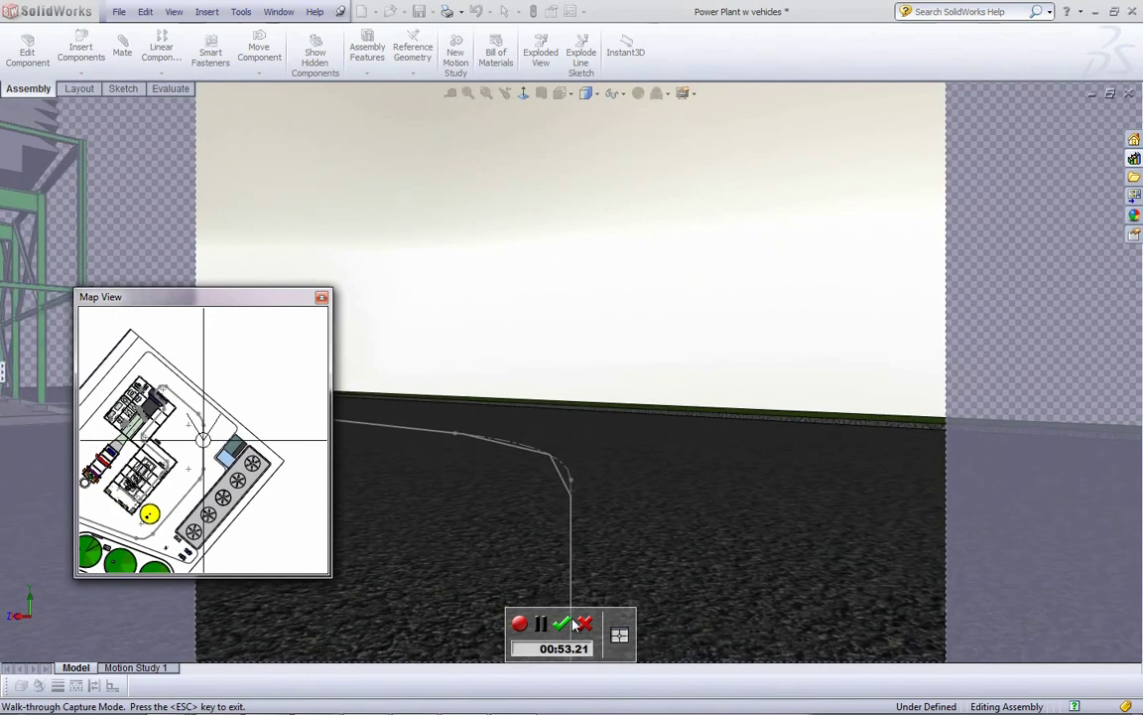
pyautogui.press('Left')
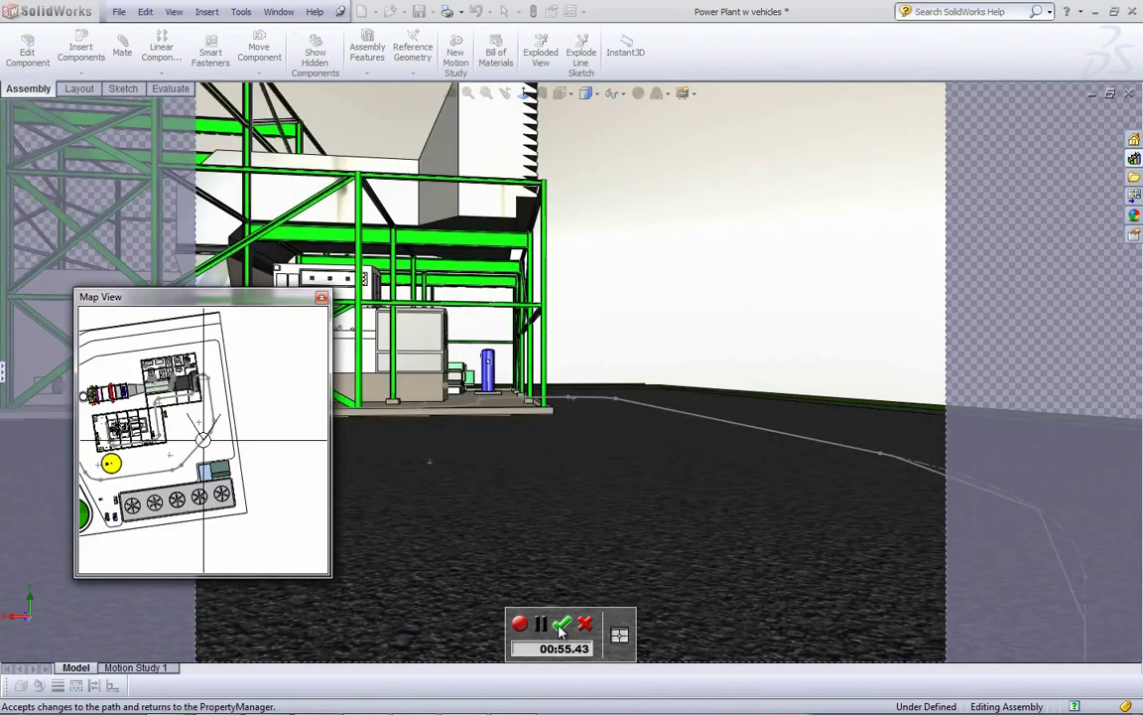
pyautogui.press('Left')
pyautogui.press('Left')
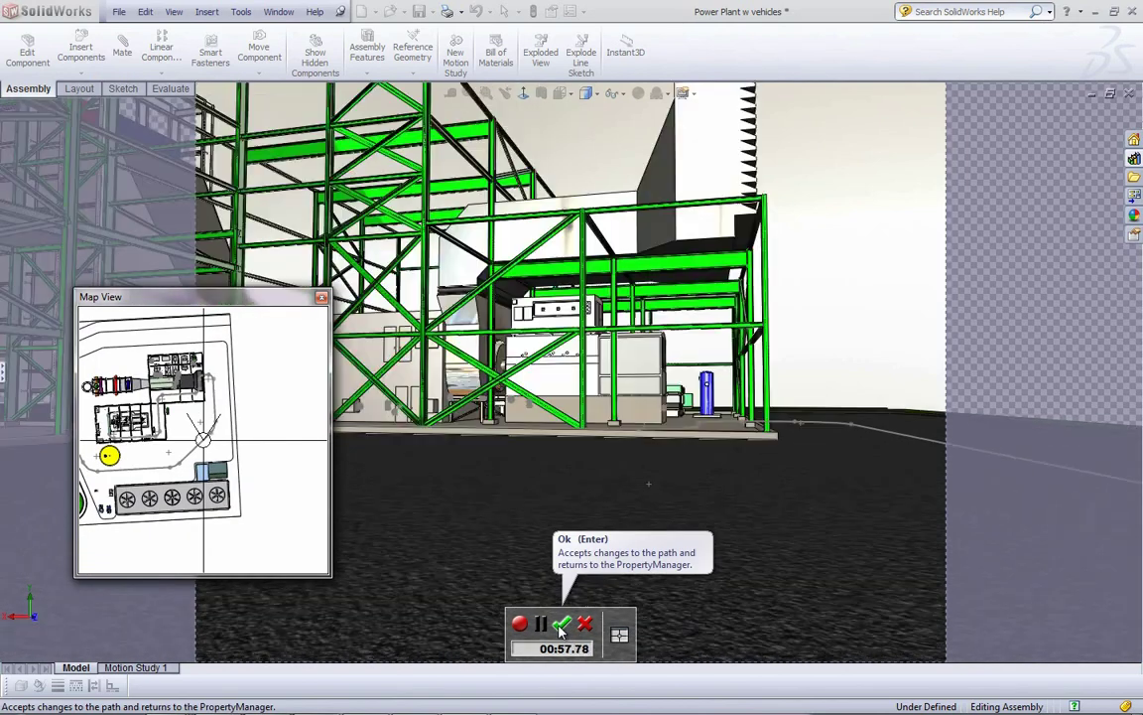
pyautogui.press('Left')
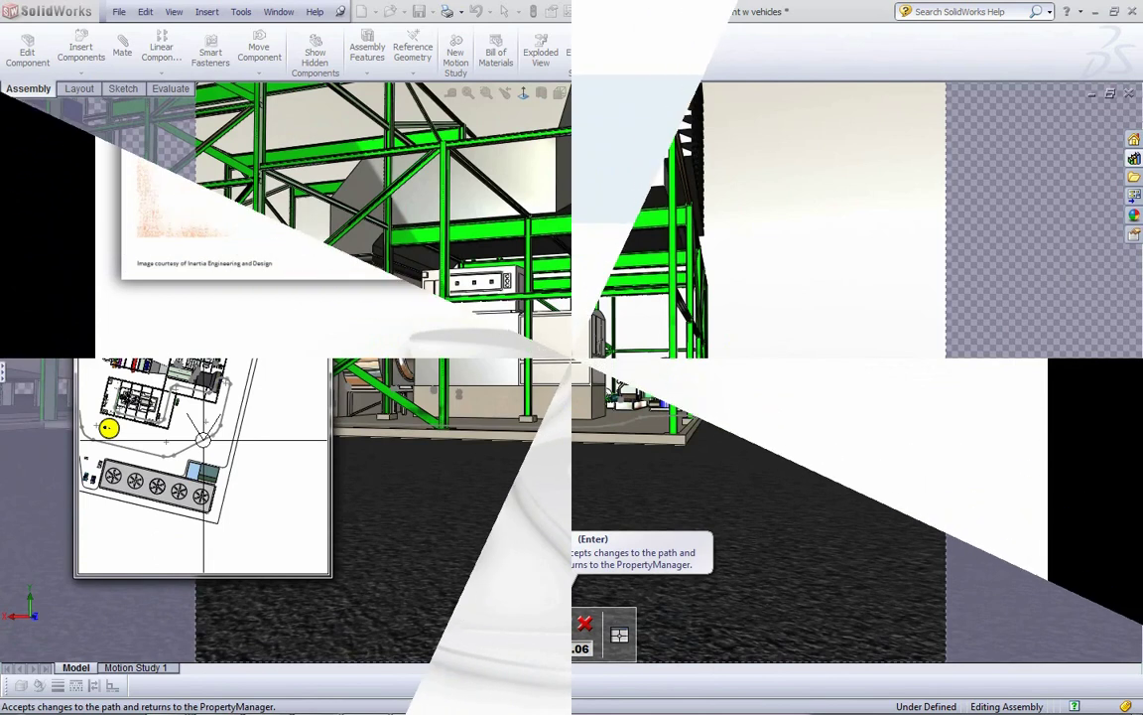